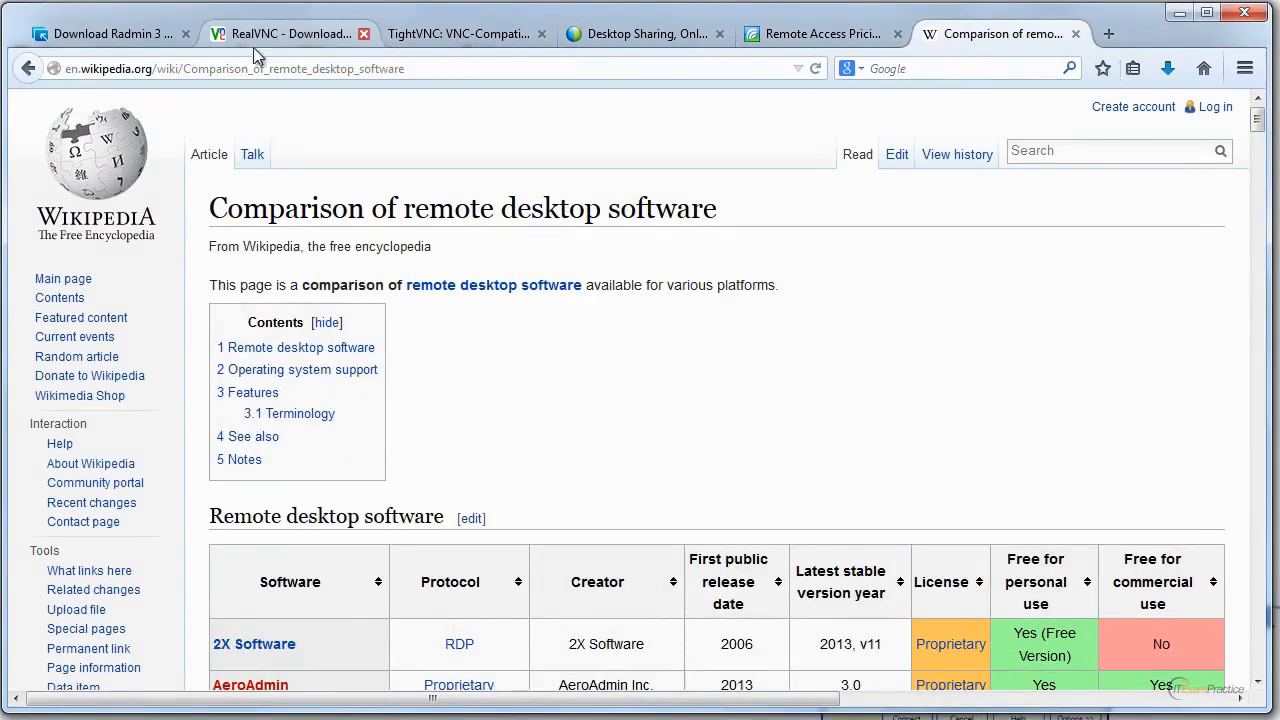
Download Radmin 3.5 from the Radmin downloads page and save radmin35.zip to disk.
{"action": "left_click", "coordinate": [118, 33]}
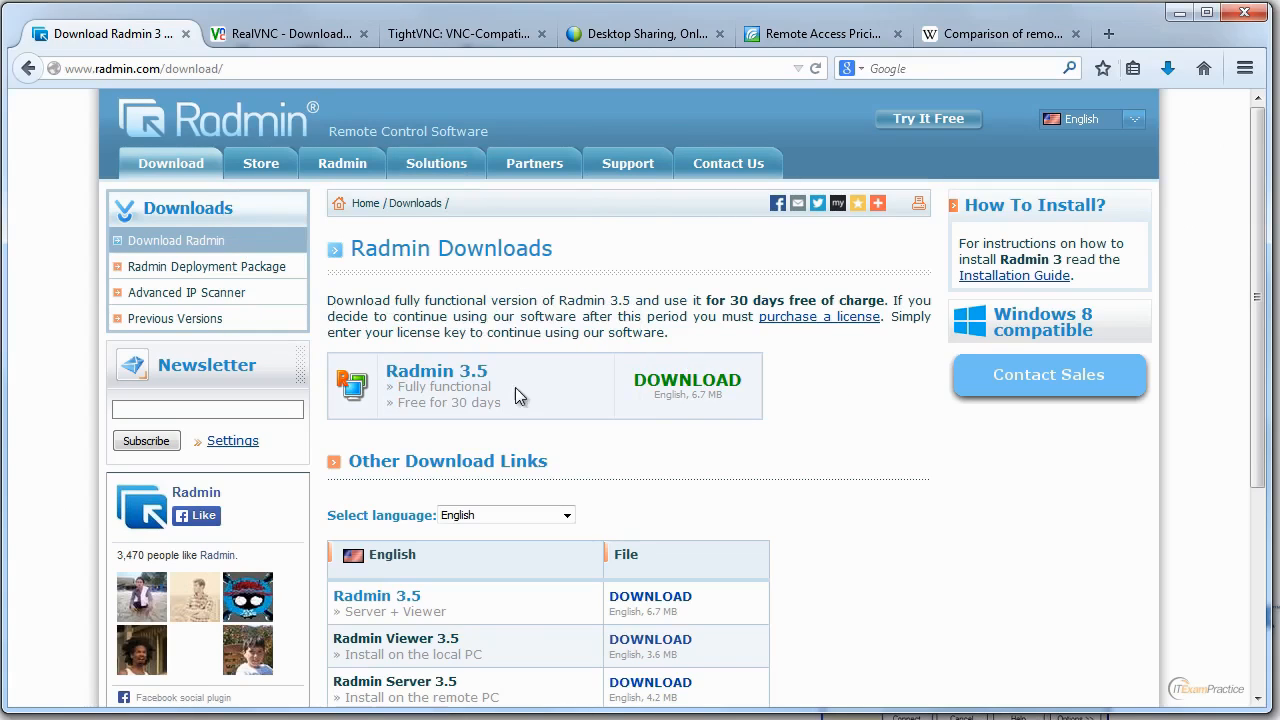
{"action": "left_click_drag", "start_coordinate": [502, 402], "coordinate": [450, 388]}
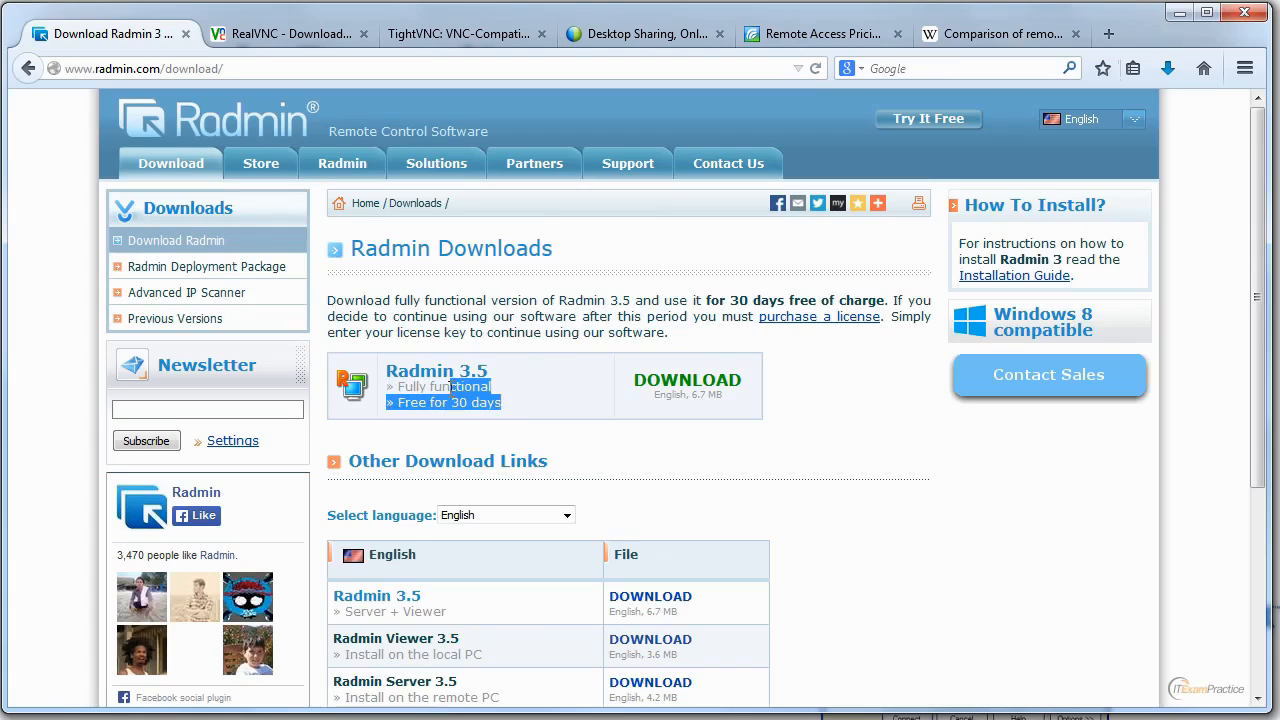
{"action": "left_click", "coordinate": [675, 386]}
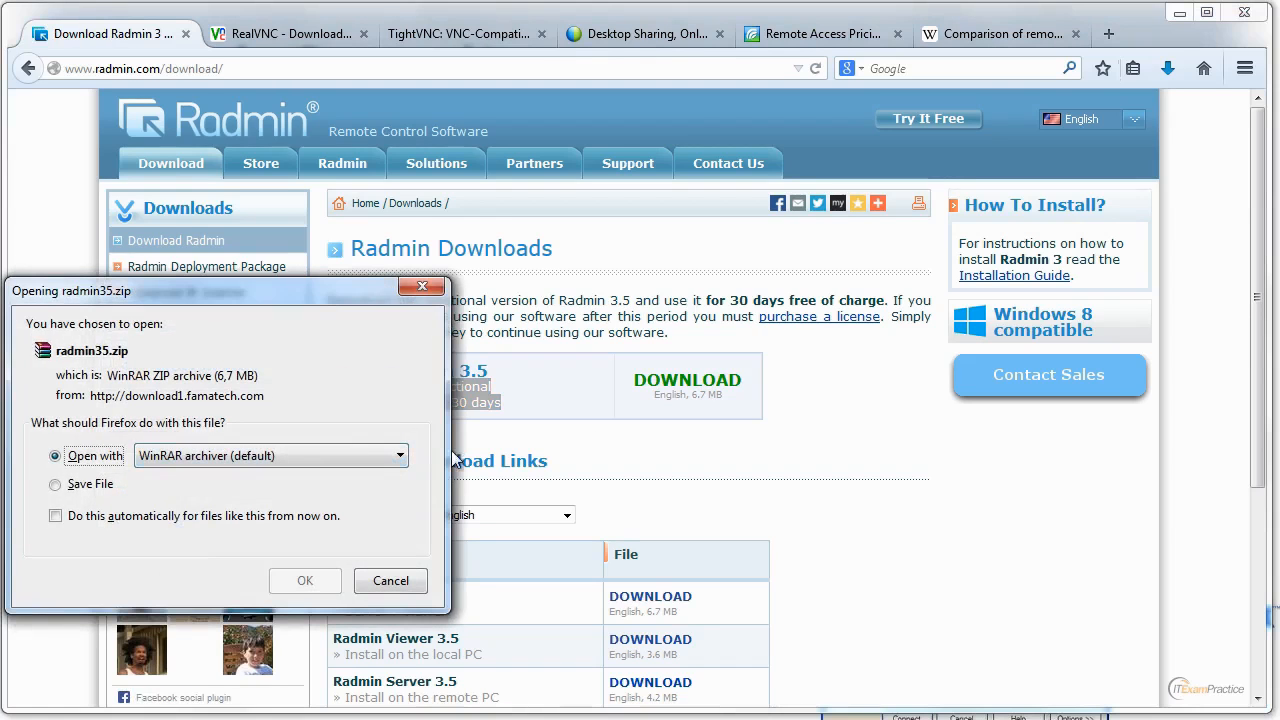
{"action": "left_click", "coordinate": [92, 485]}
{"action": "left_click", "coordinate": [321, 580]}
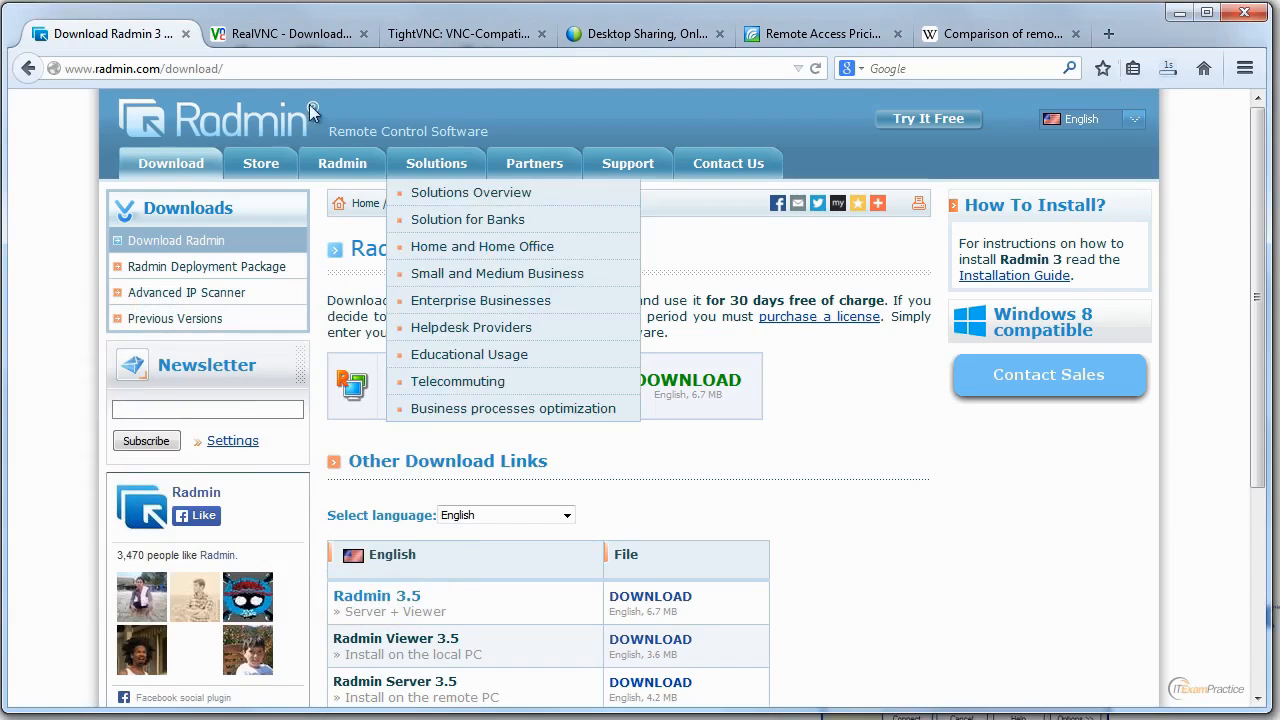
Open the download form for the 32-bit EXE version of VNC Viewer for Windows on the RealVNC site.
{"action": "left_click", "coordinate": [295, 35]}
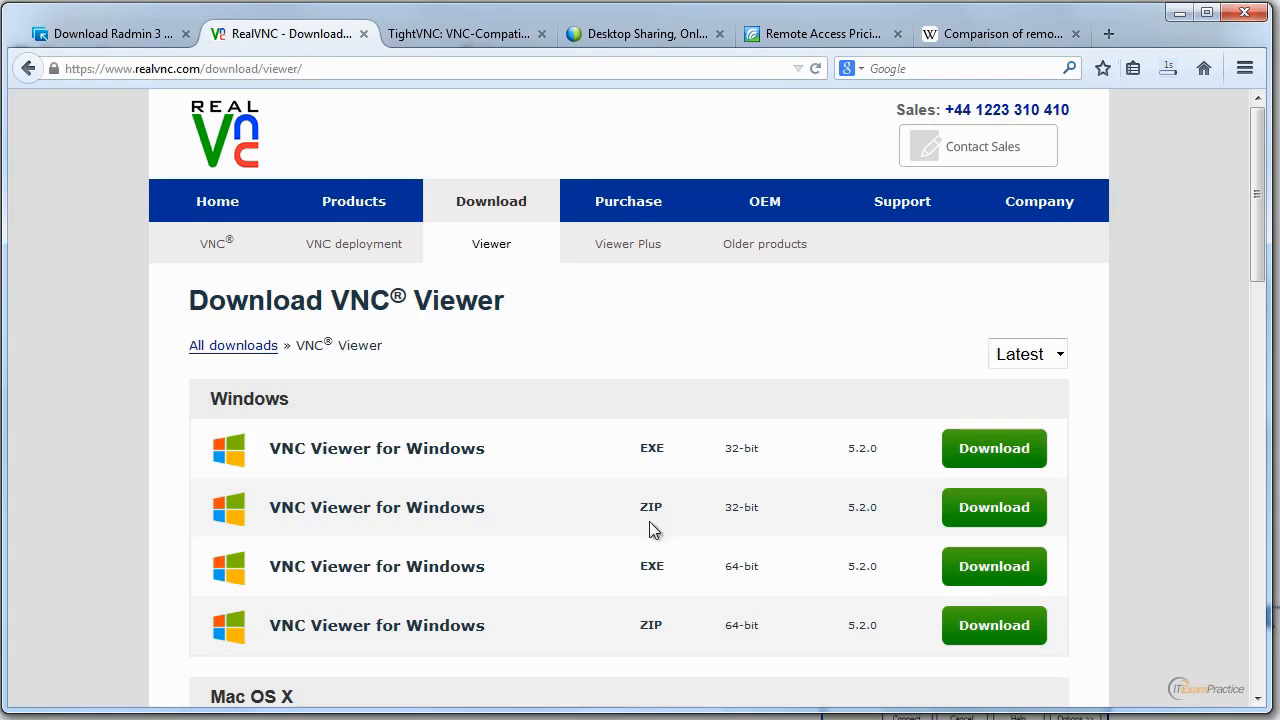
{"action": "left_click", "coordinate": [968, 448]}
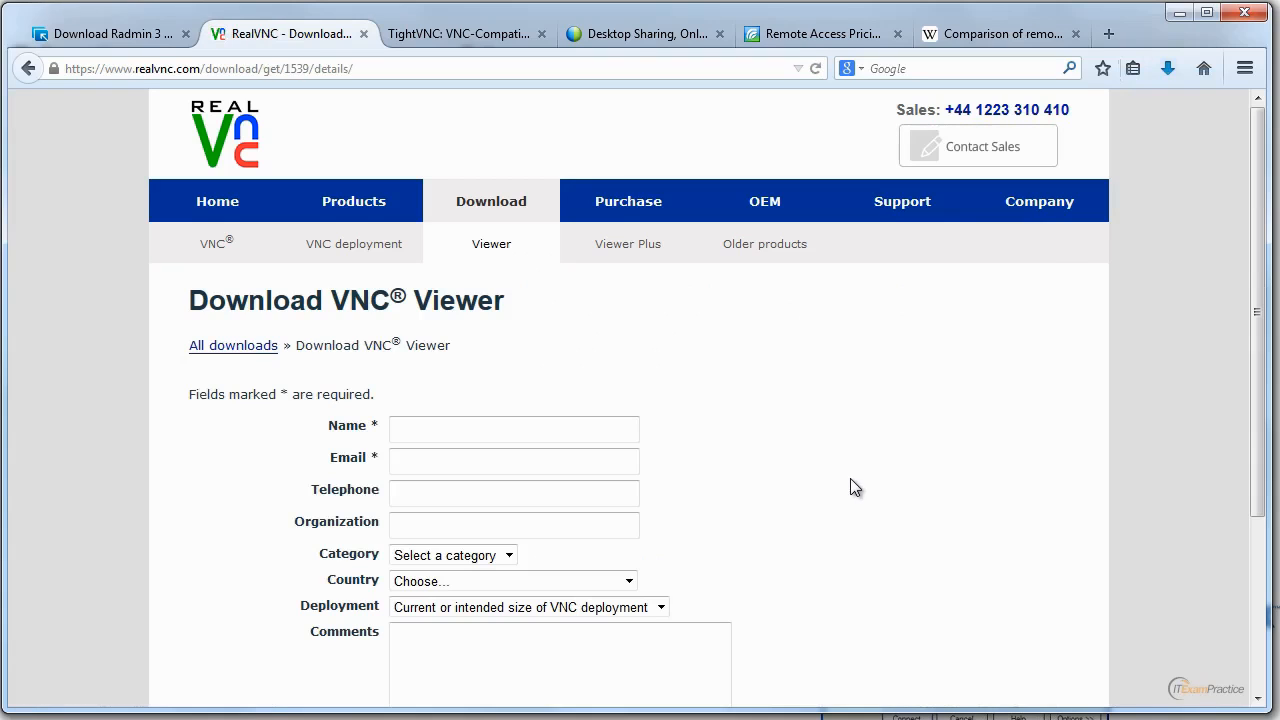
{"action": "scroll", "coordinate": [1250, 410], "scroll_direction": "down", "scroll_amount": 2}
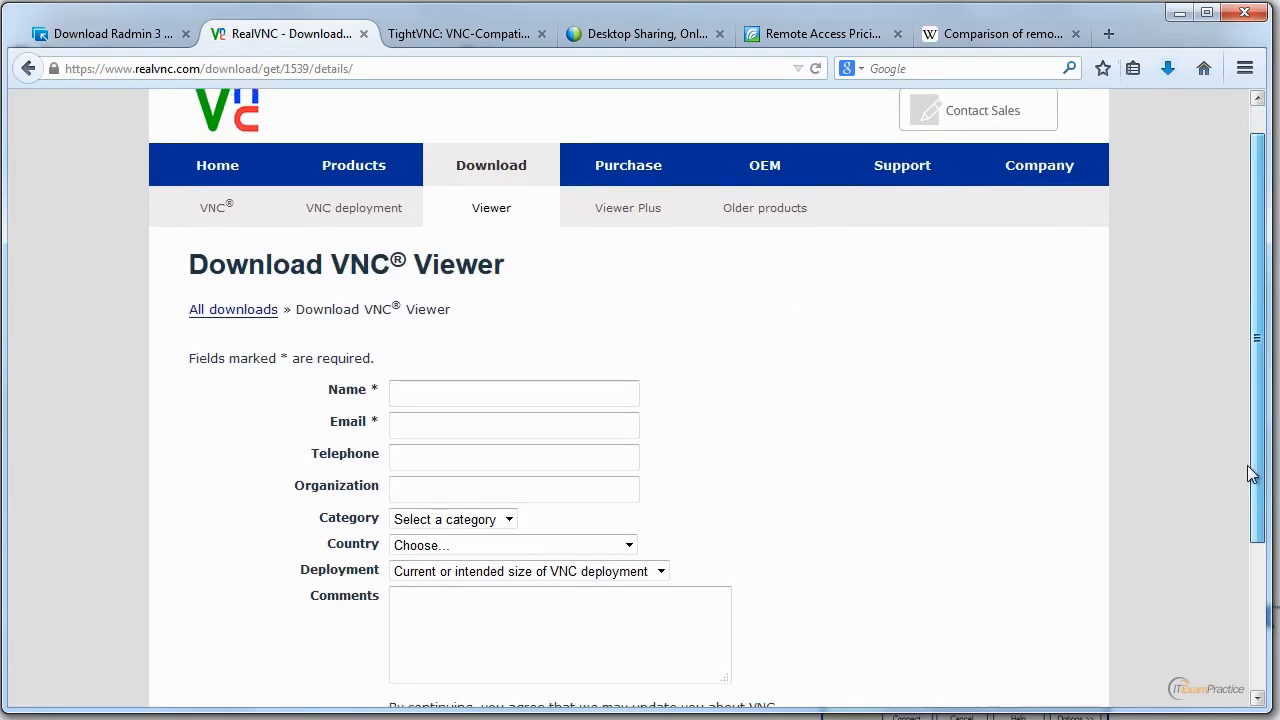
Fill in the required name and email address on the VNC Viewer download form and submit it.
{"action": "left_click", "coordinate": [456, 319]}
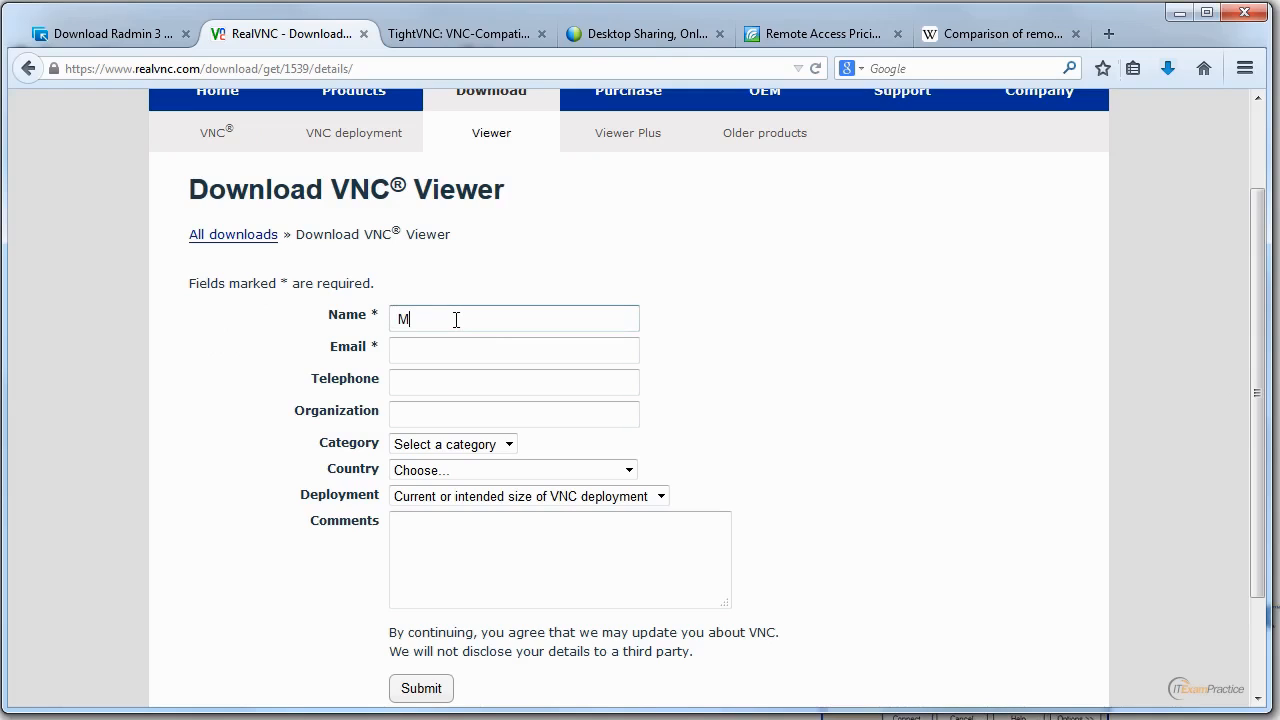
{"action": "key", "text": "Tab"}
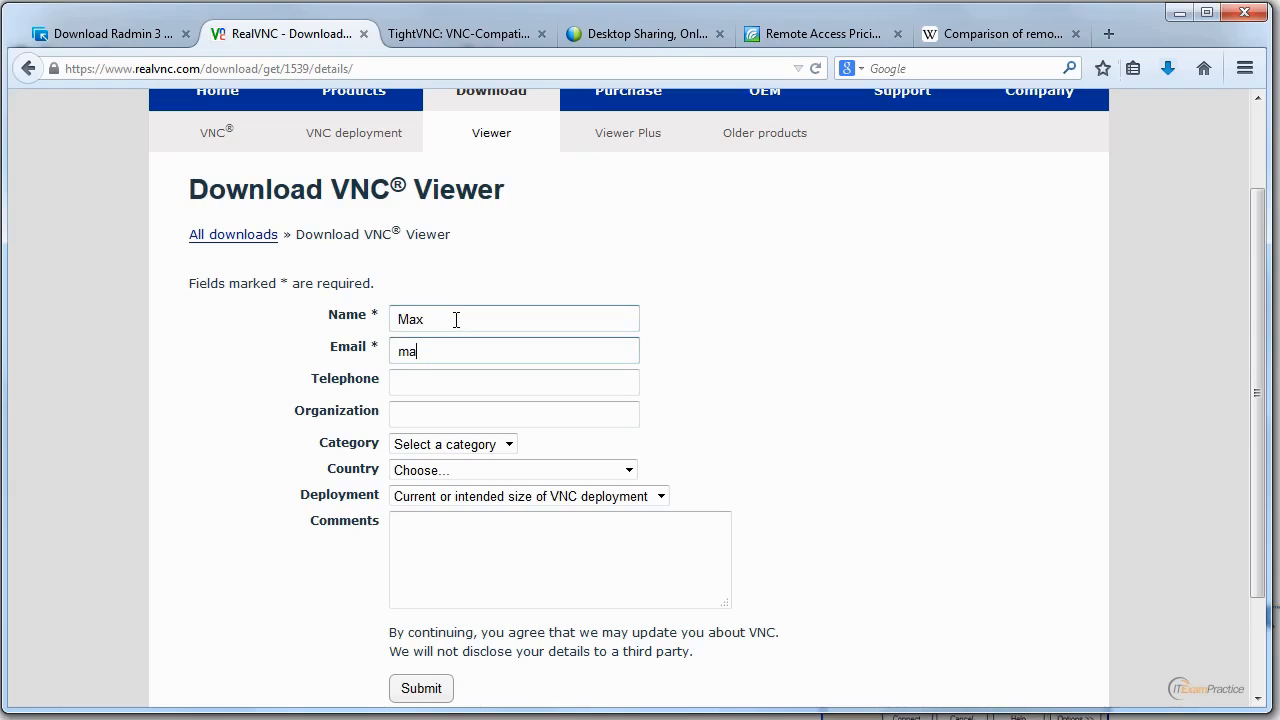
{"action": "left_click", "coordinate": [426, 686]}
Accept the VNC license terms and save VNC-Viewer-5.2.0-Windows-32bit.exe.
{"action": "left_click", "coordinate": [197, 636]}
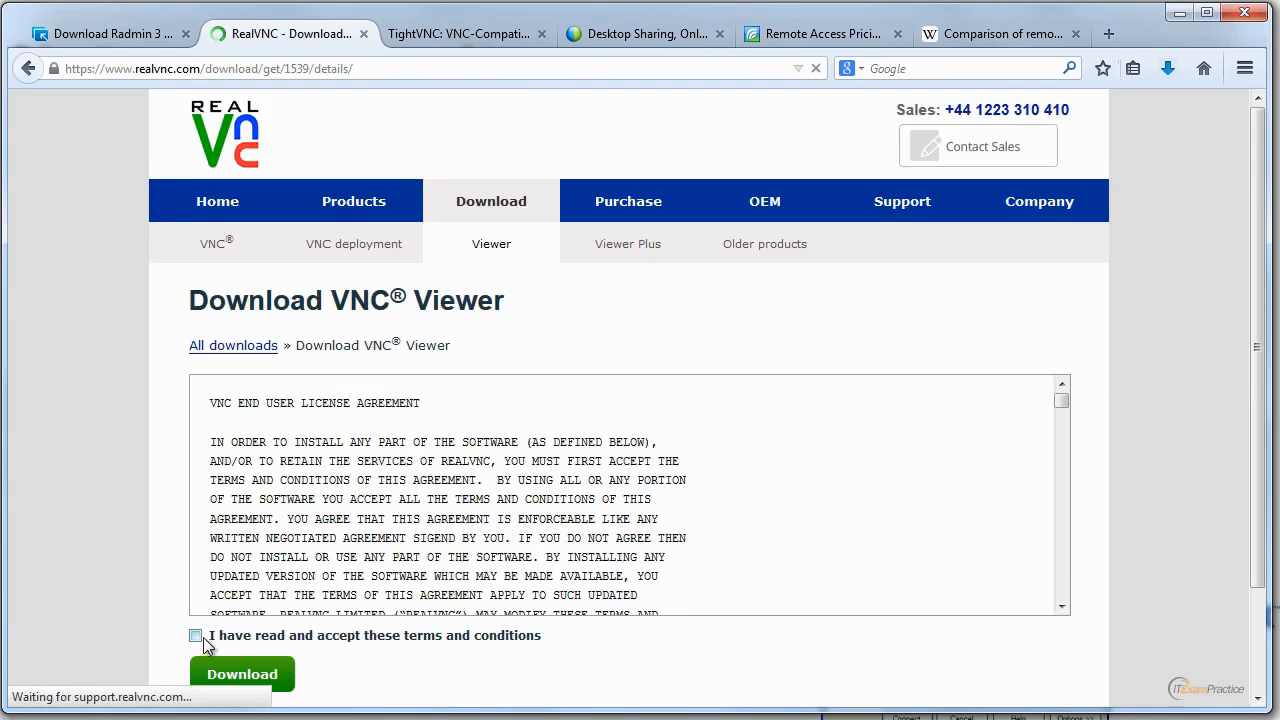
{"action": "left_click", "coordinate": [220, 674]}
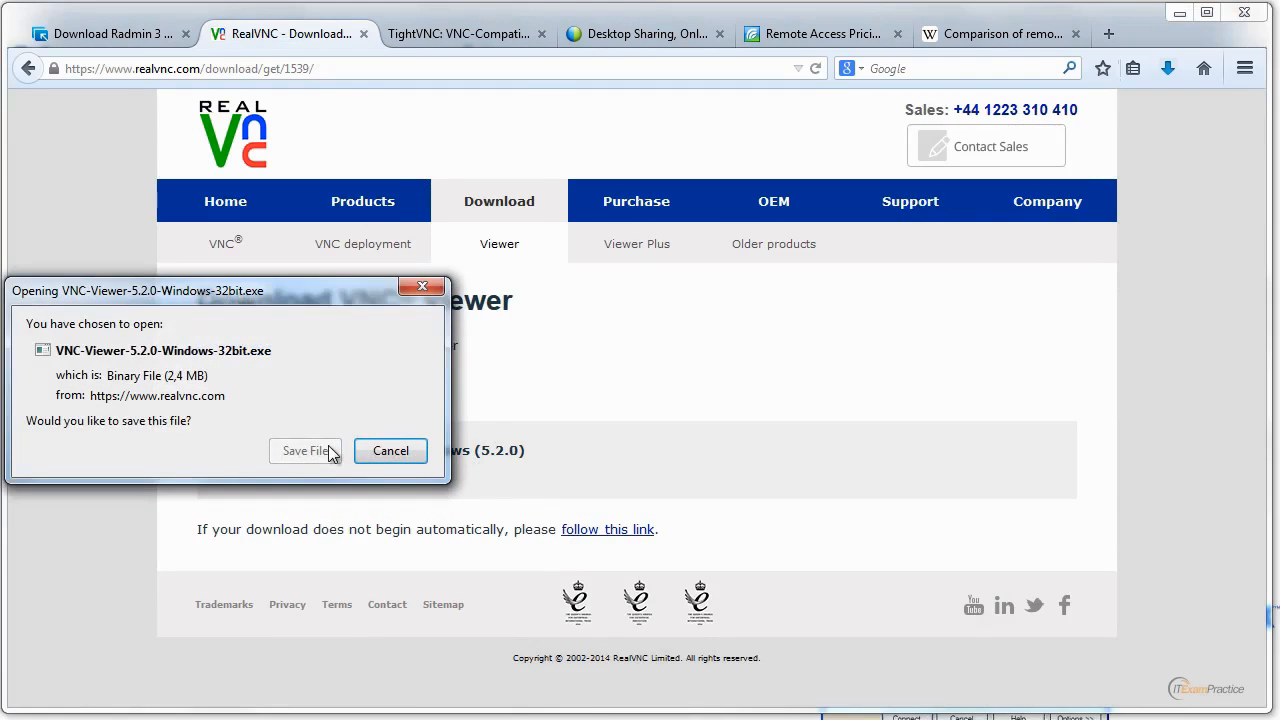
{"action": "left_click", "coordinate": [305, 451]}
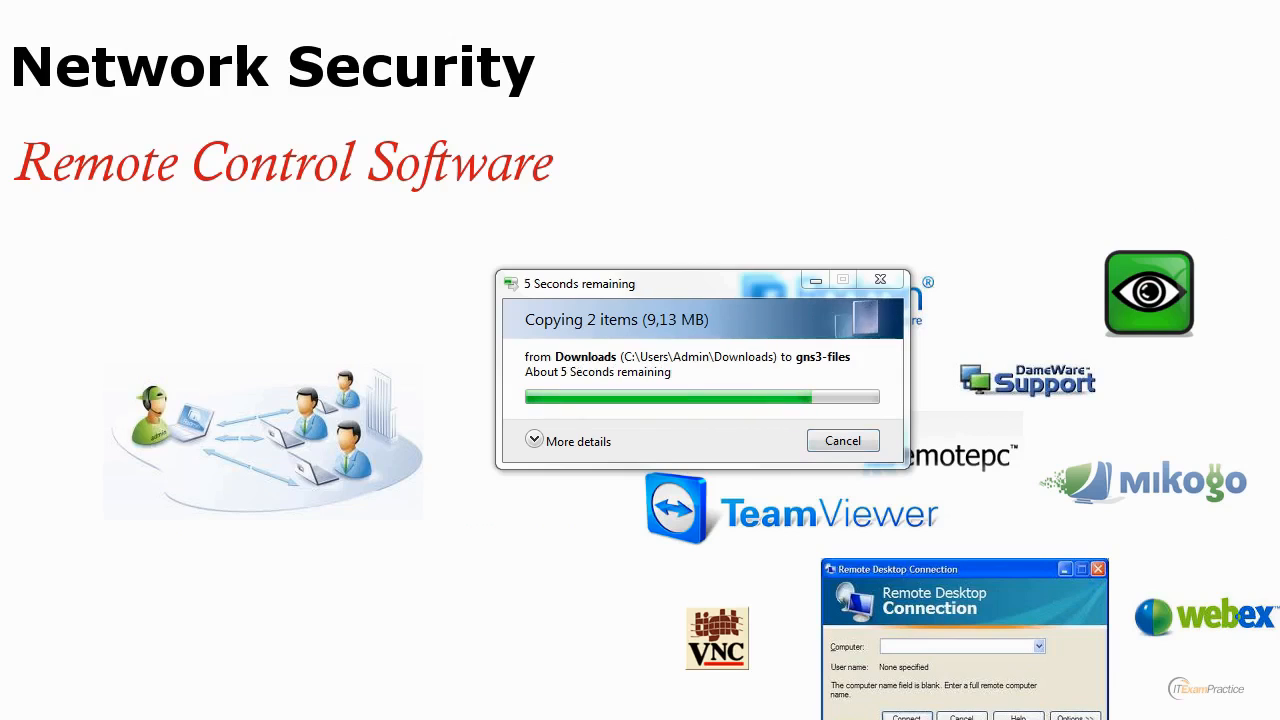
Examine the detailed progress of copying the downloads to gns3-files and move the copy window aside.
{"action": "left_click", "coordinate": [533, 445]}
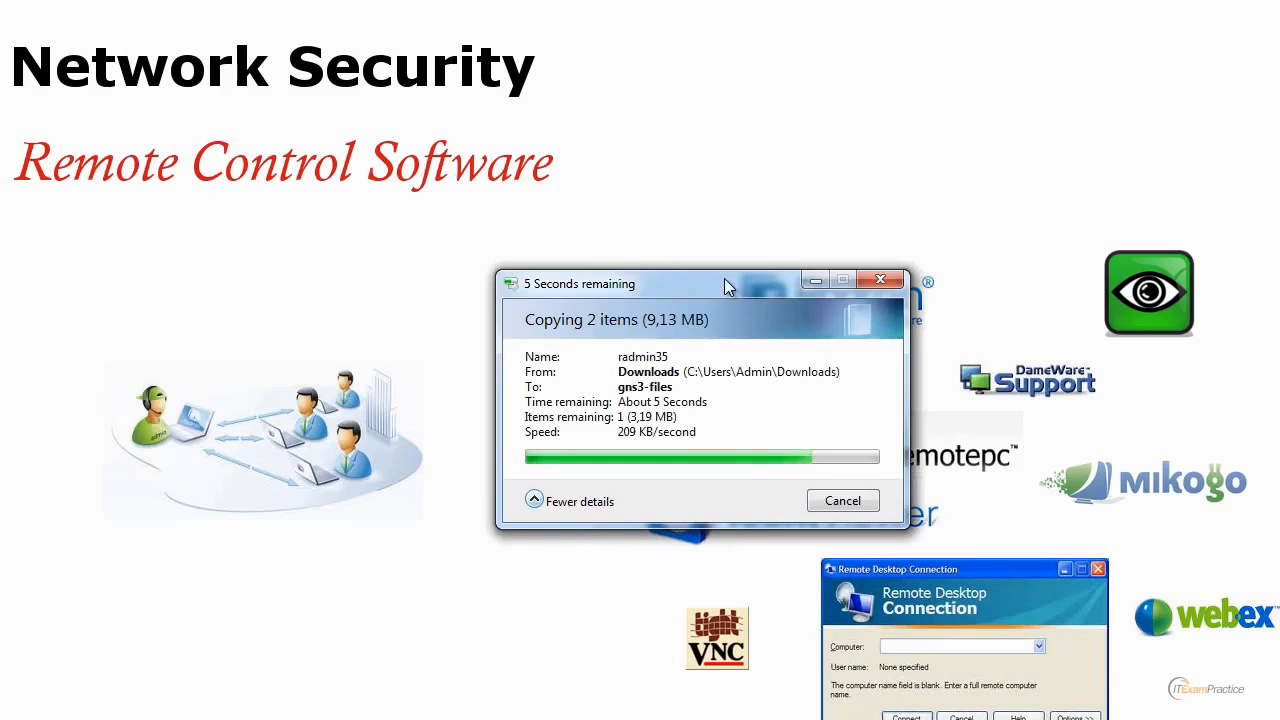
{"action": "left_click_drag", "start_coordinate": [722, 276], "coordinate": [930, 168]}
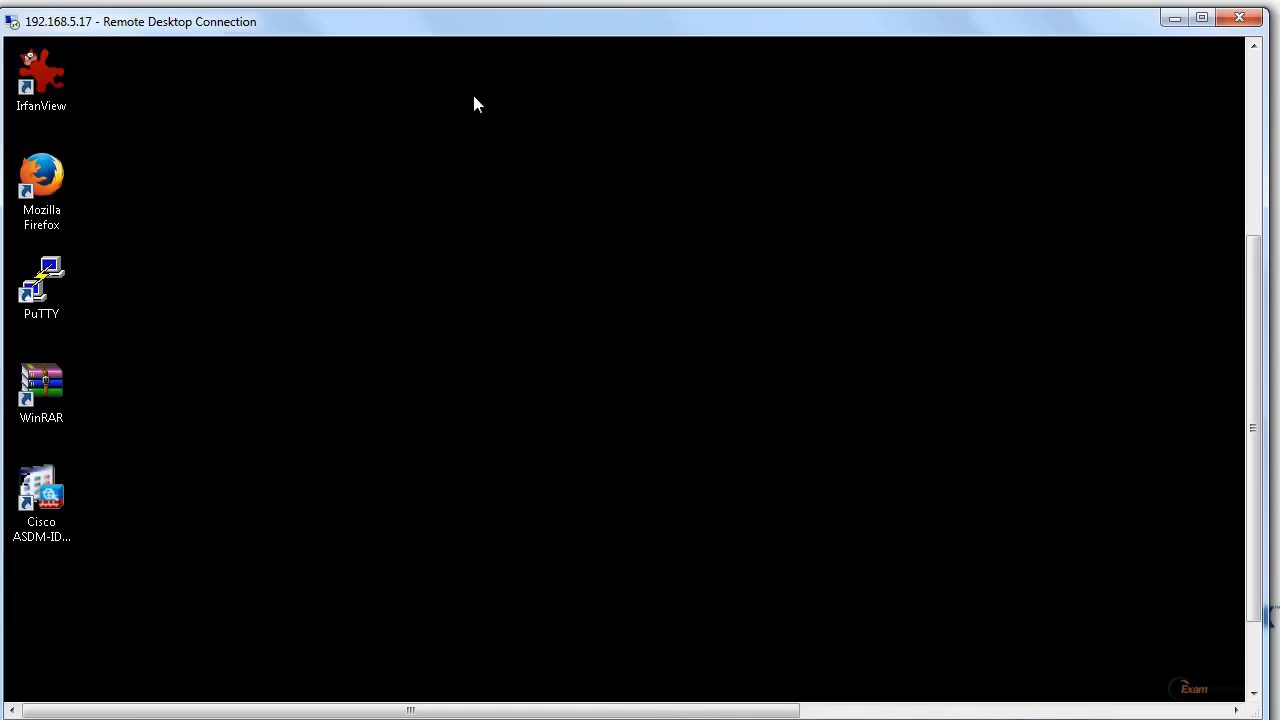
In the Remote Desktop session to 192.168.5.17, browse to the GNS3-FILES folder on Local Disk (C:).
{"action": "left_click", "coordinate": [1256, 674]}
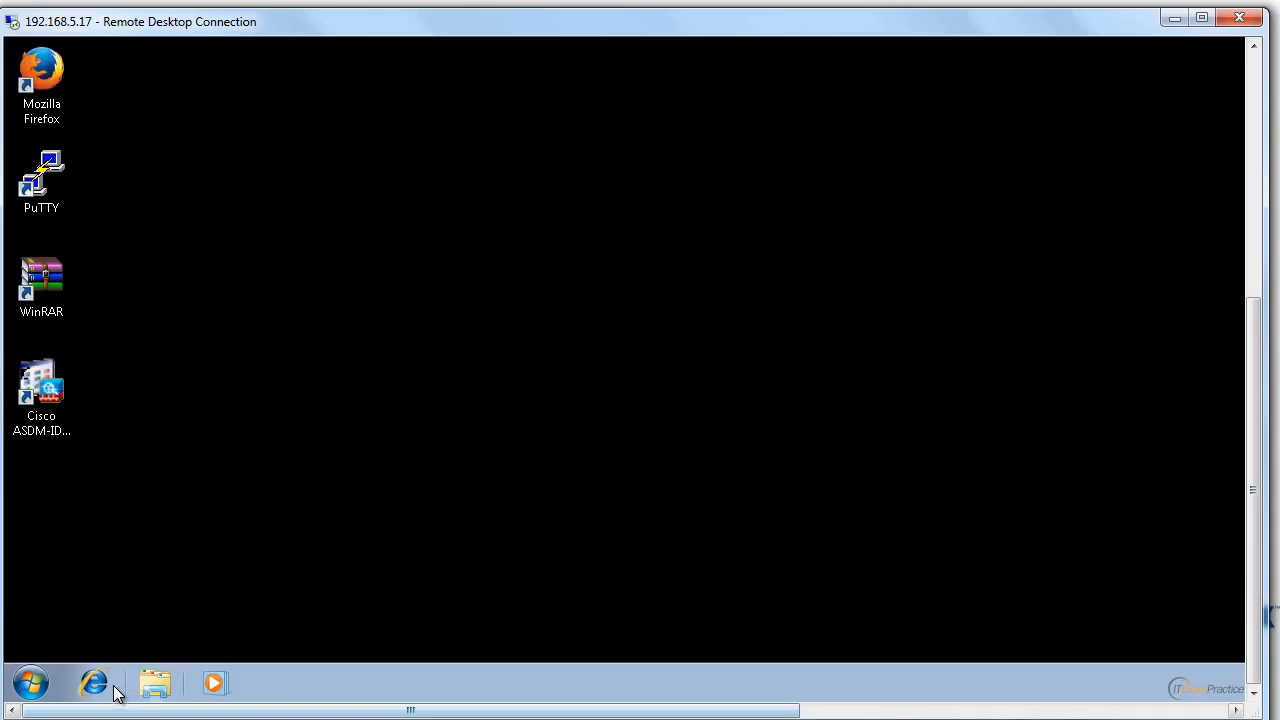
{"action": "left_click", "coordinate": [155, 683]}
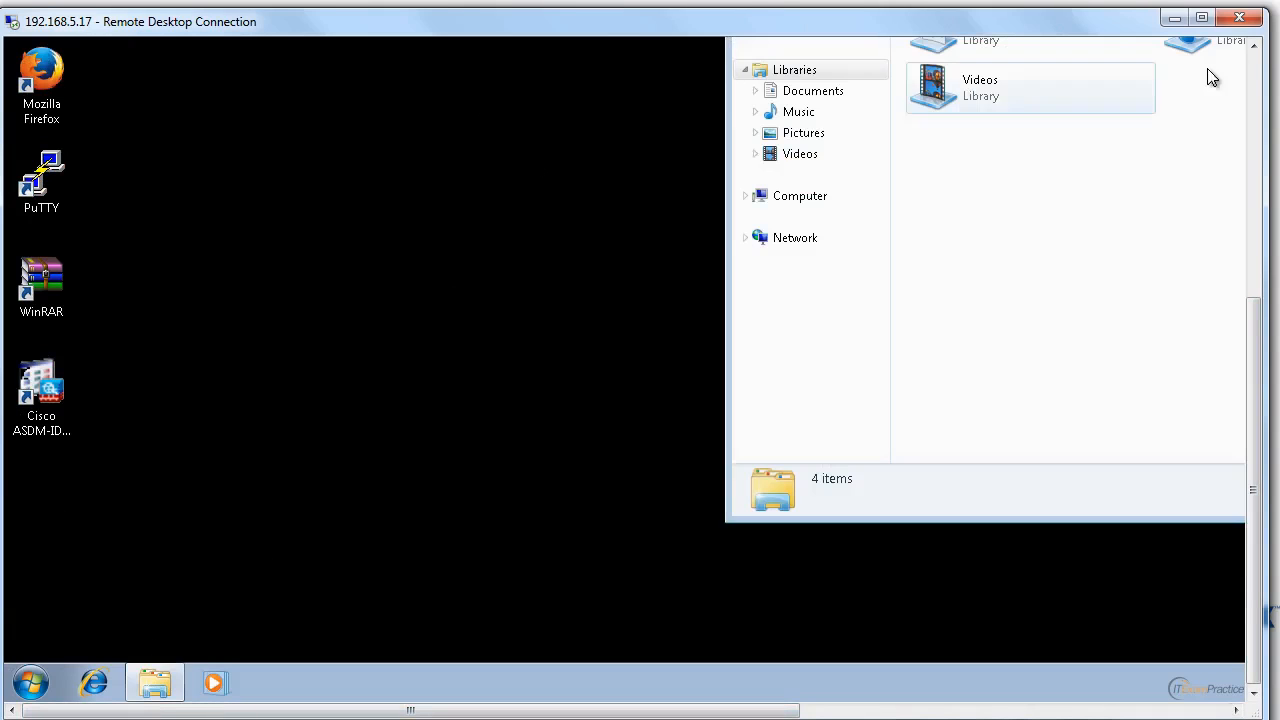
{"action": "left_click", "coordinate": [1258, 134]}
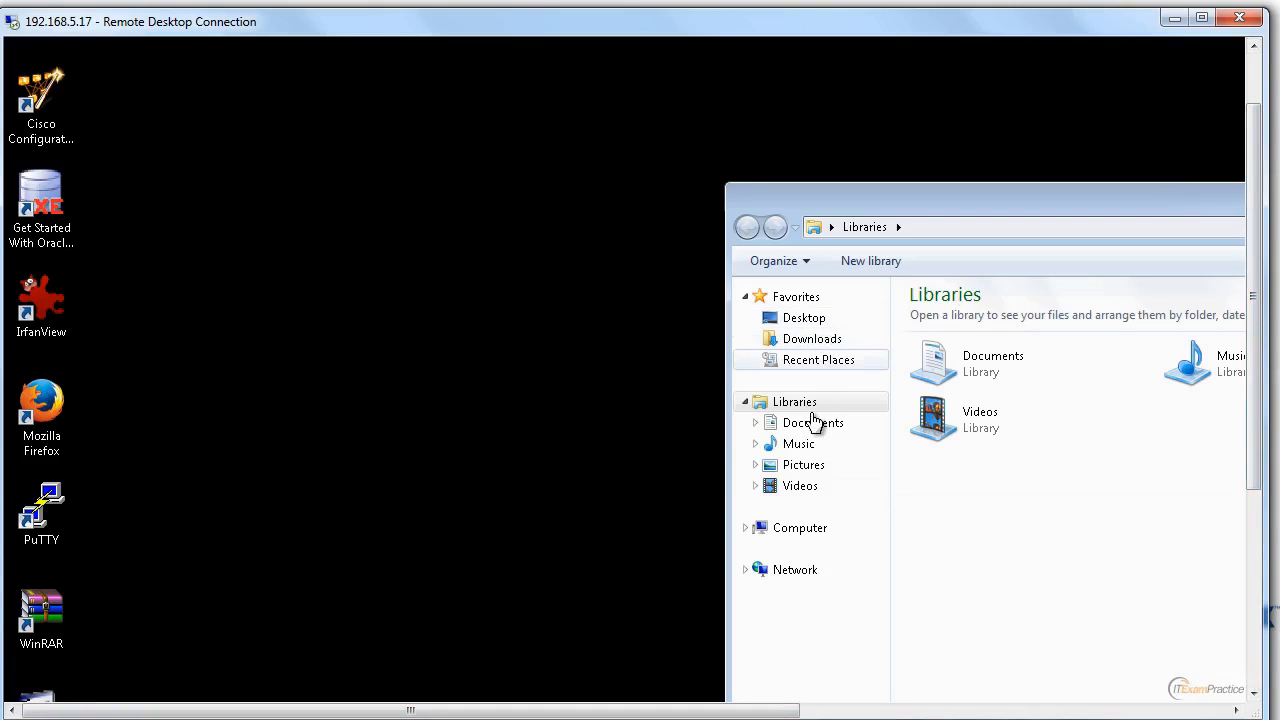
{"action": "left_click", "coordinate": [796, 529]}
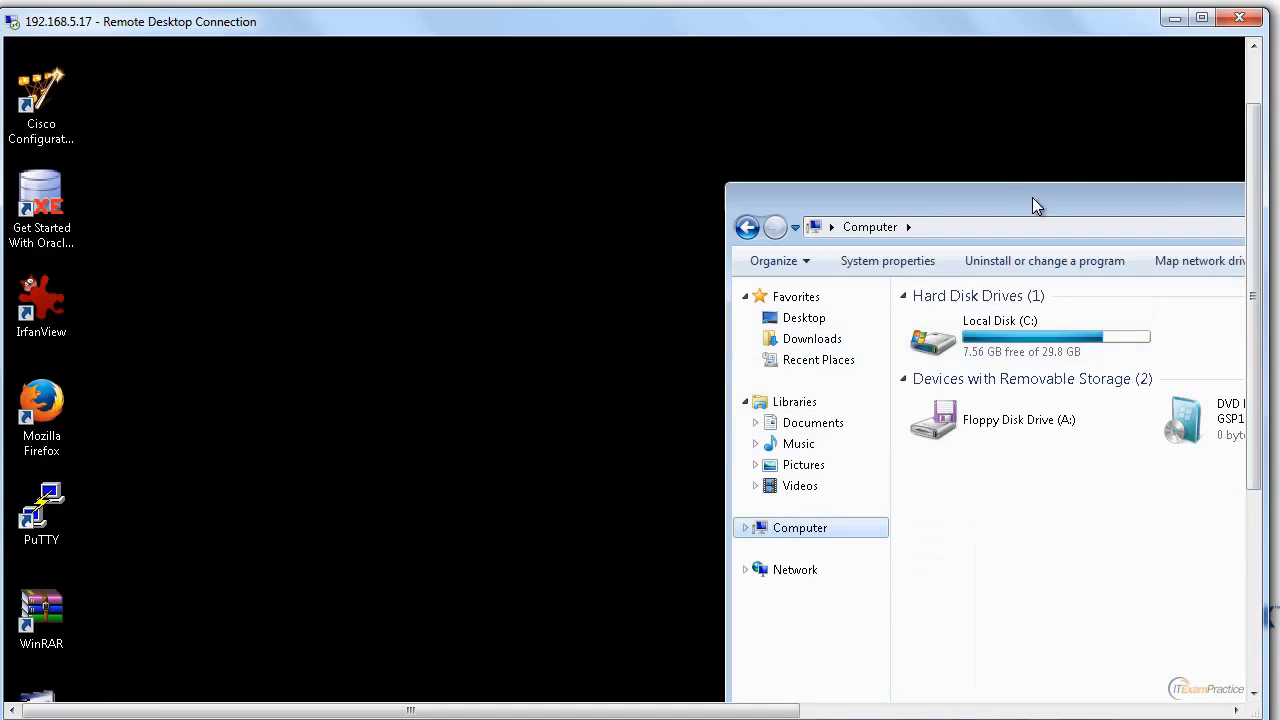
{"action": "left_click_drag", "start_coordinate": [504, 178], "coordinate": [489, 165]}
{"action": "double_click", "coordinate": [503, 317]}
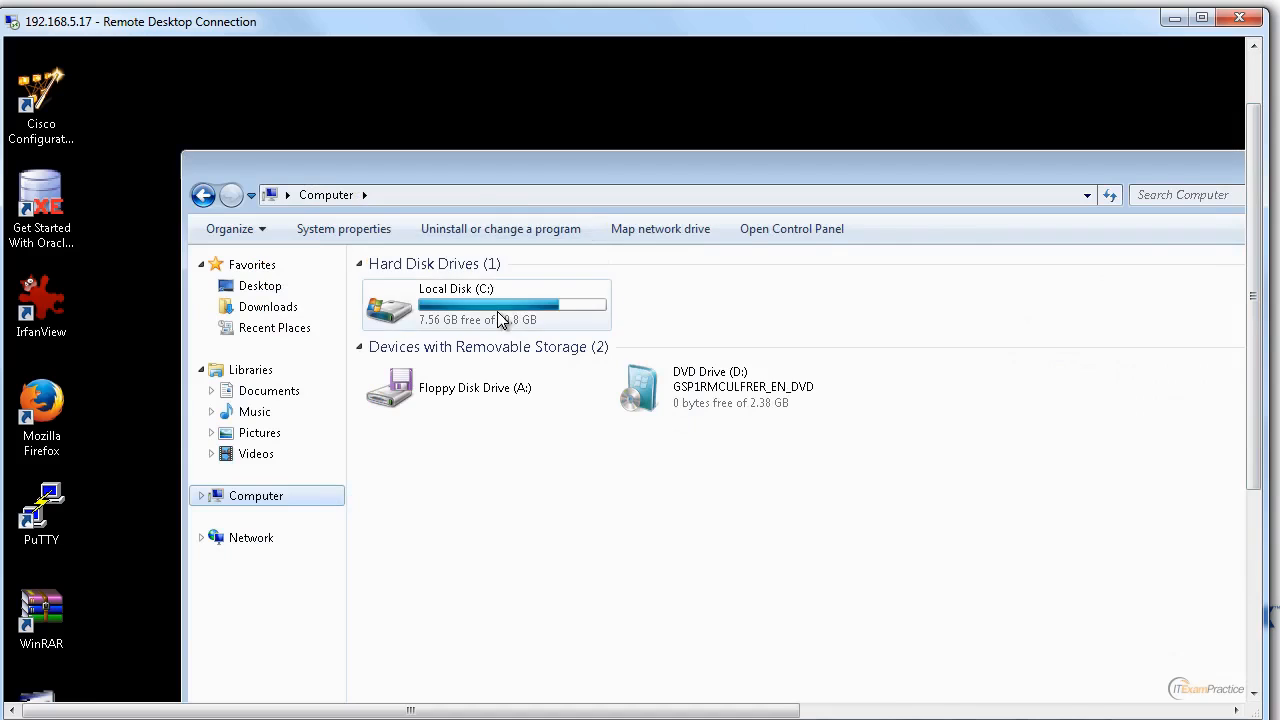
{"action": "double_click", "coordinate": [440, 314]}
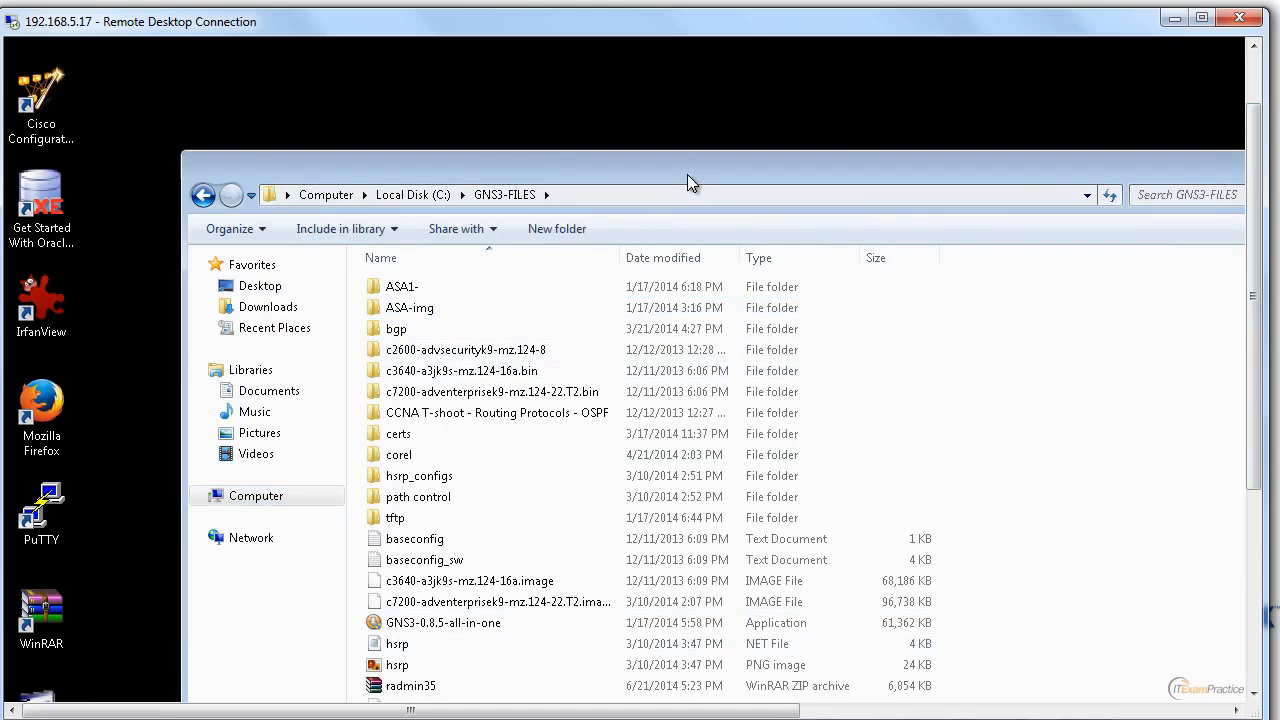
Move the radmin35, test and VNC-Viewer-5.2.0-Windows-32bit files from GNS3-FILES to the remote desktop.
{"action": "left_click_drag", "start_coordinate": [690, 174], "coordinate": [808, 90]}
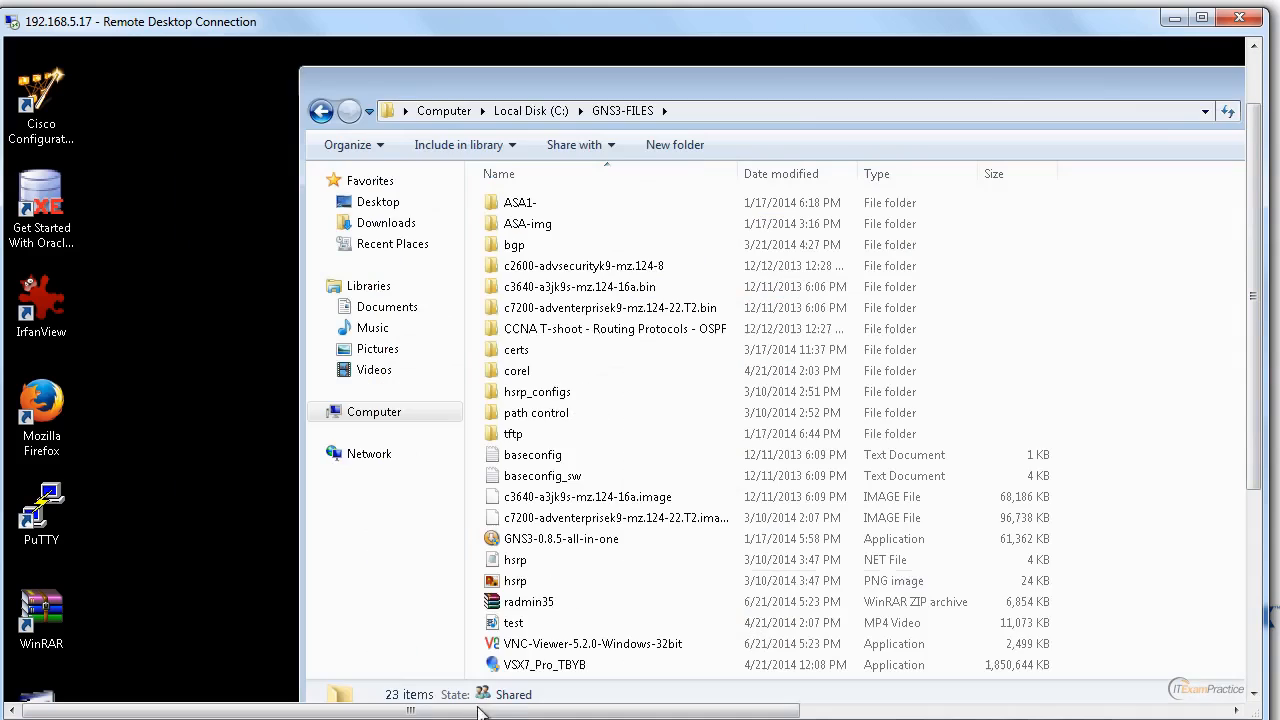
{"action": "left_click", "coordinate": [522, 602]}
{"action": "left_click", "coordinate": [521, 644], "text": "ctrl"}
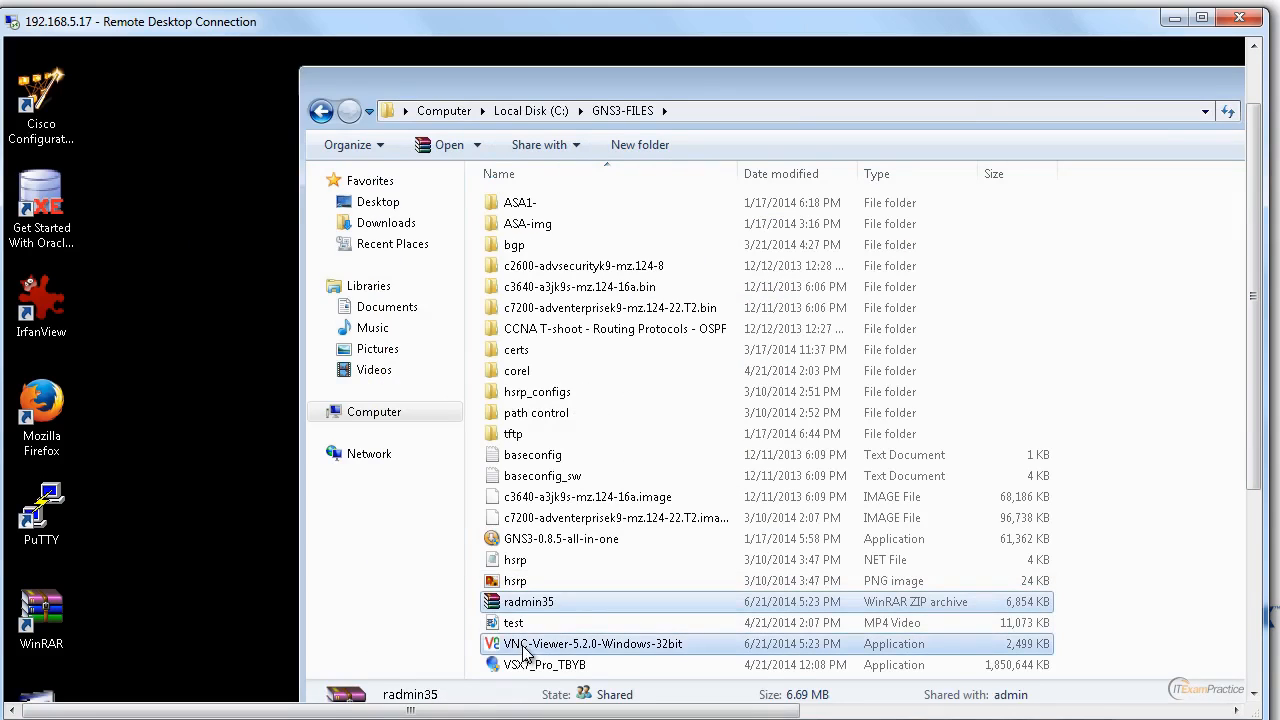
{"action": "left_click", "coordinate": [515, 622], "text": "ctrl"}
{"action": "left_click_drag", "start_coordinate": [405, 580], "coordinate": [201, 431]}
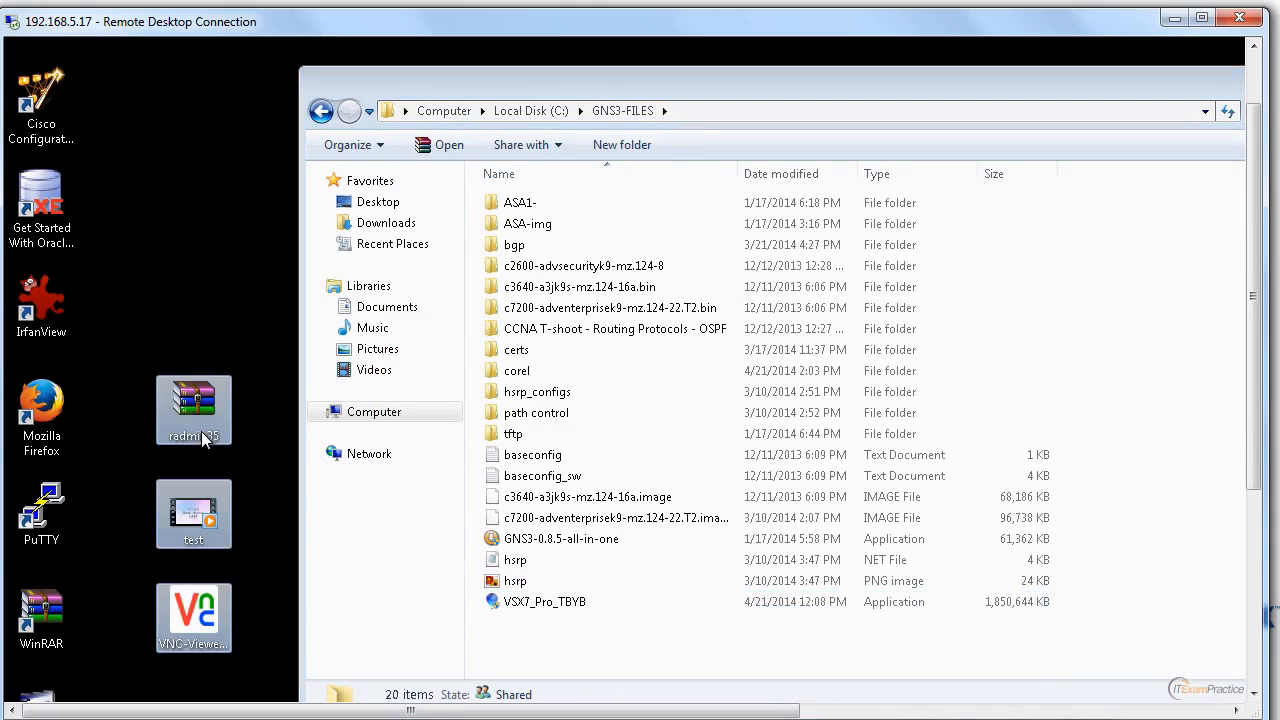
Move the test video from the remote desktop back into the GNS3-FILES folder.
{"action": "left_click", "coordinate": [198, 531]}
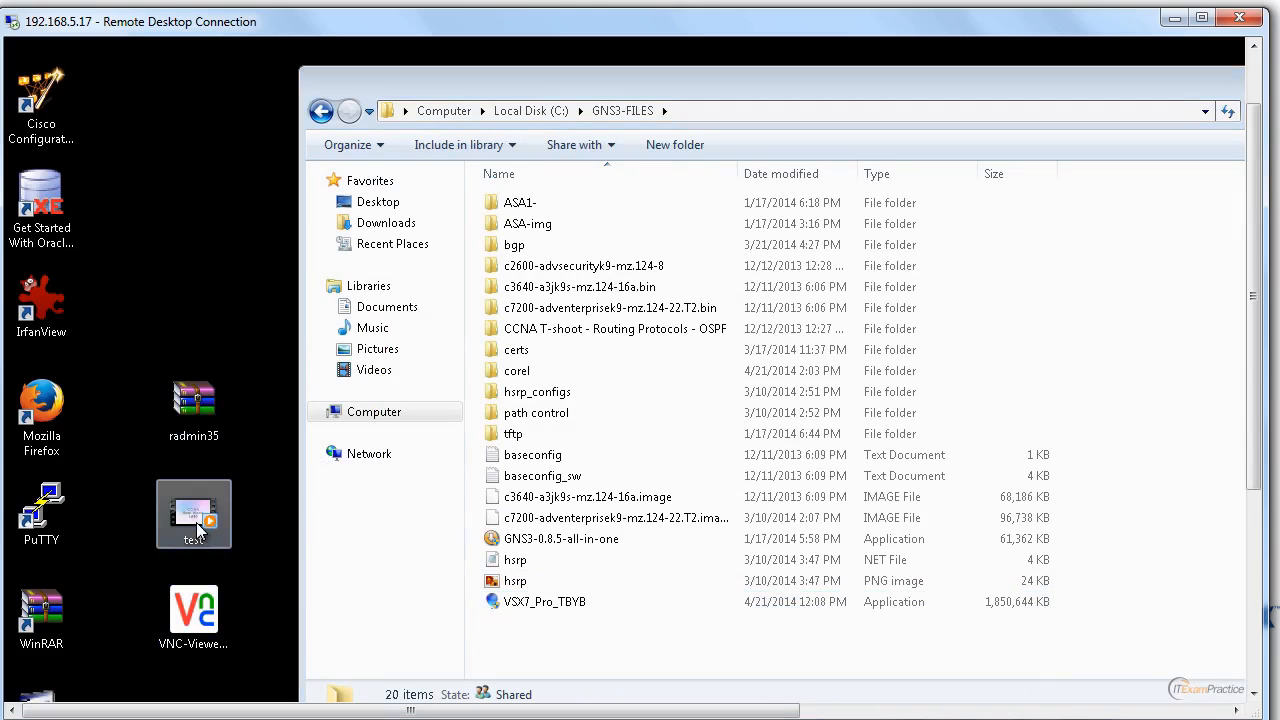
{"action": "left_click", "coordinate": [609, 636]}
{"action": "key", "text": "ctrl+v"}
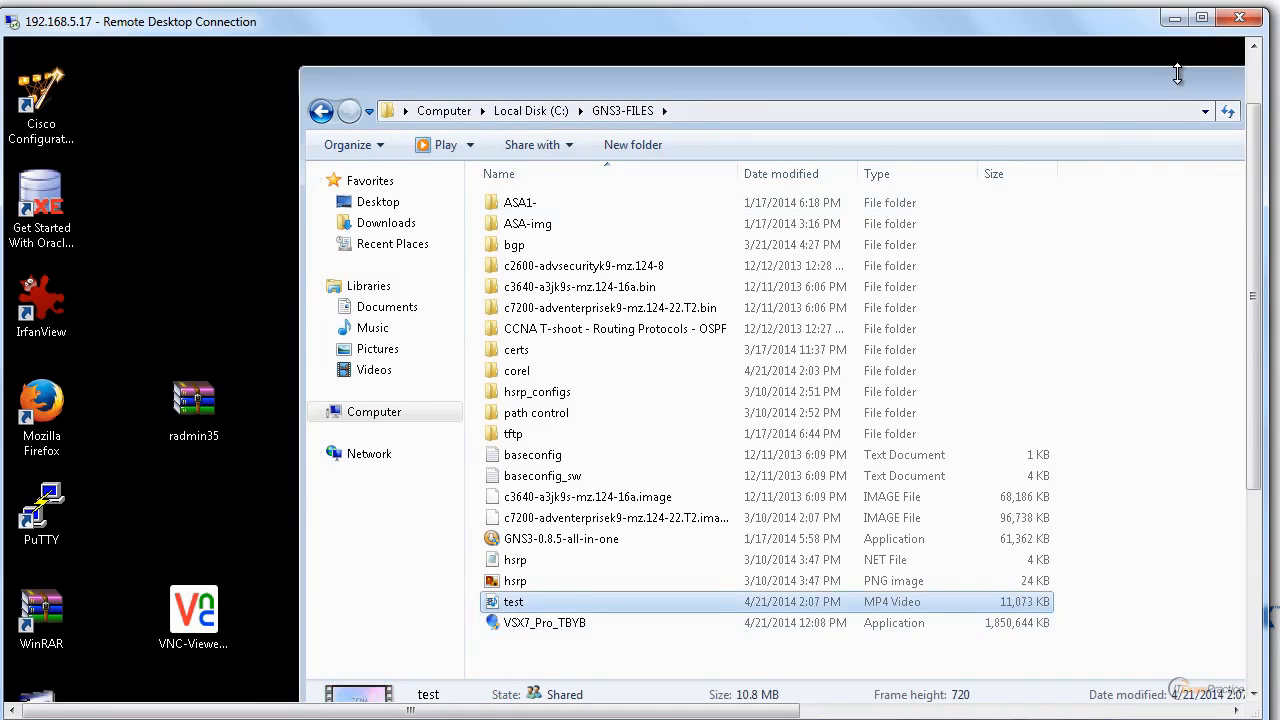
Bring the GNS3-FILES window's controls into reach and close the window.
{"action": "left_click_drag", "start_coordinate": [1178, 74], "coordinate": [1190, 76]}
{"action": "left_click_drag", "start_coordinate": [632, 82], "coordinate": [54, 80]}
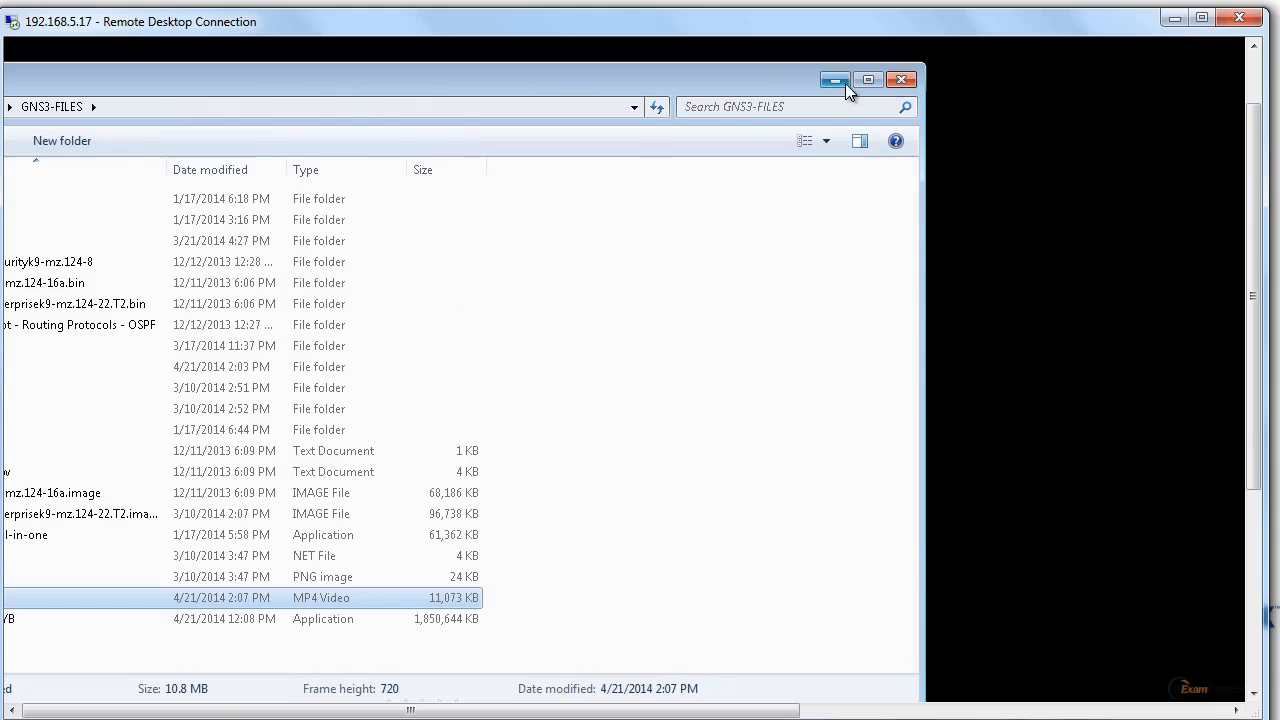
{"action": "left_click", "coordinate": [903, 78]}
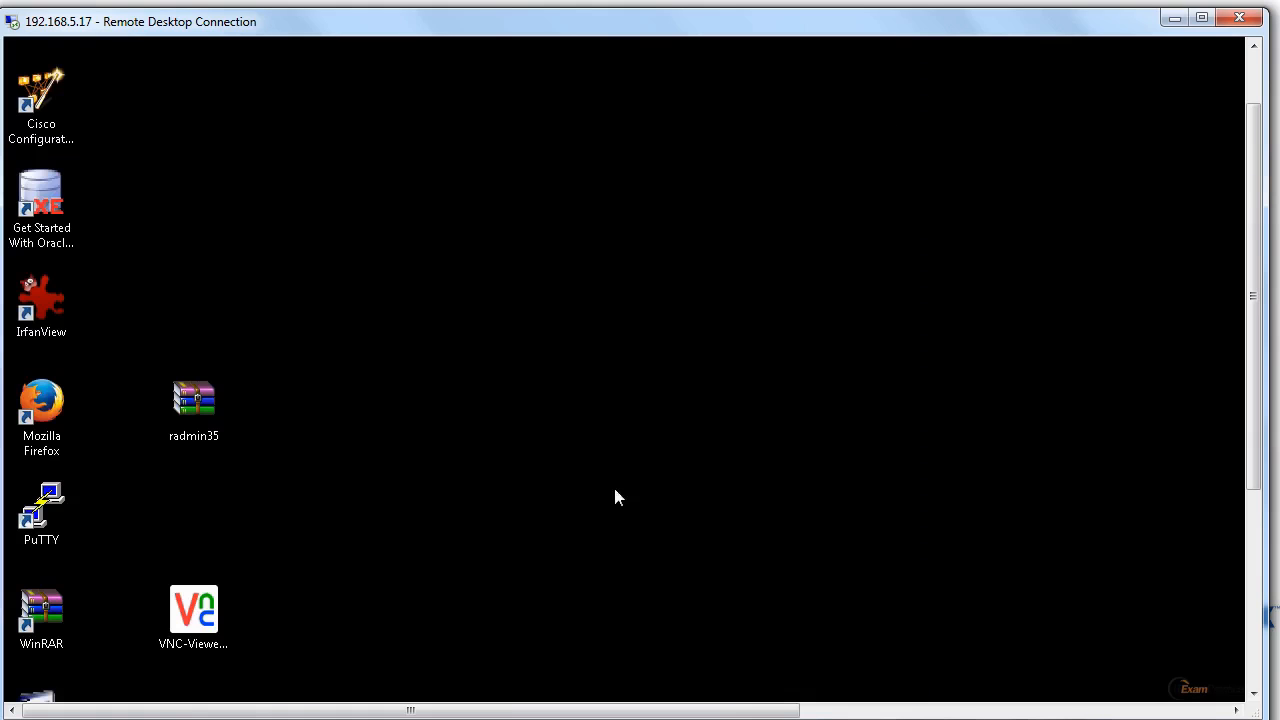
Open the radmin35 archive on the remote desktop, dismiss the WinRAR notification, and run its rserv35.msi installer.
{"action": "double_click", "coordinate": [205, 405]}
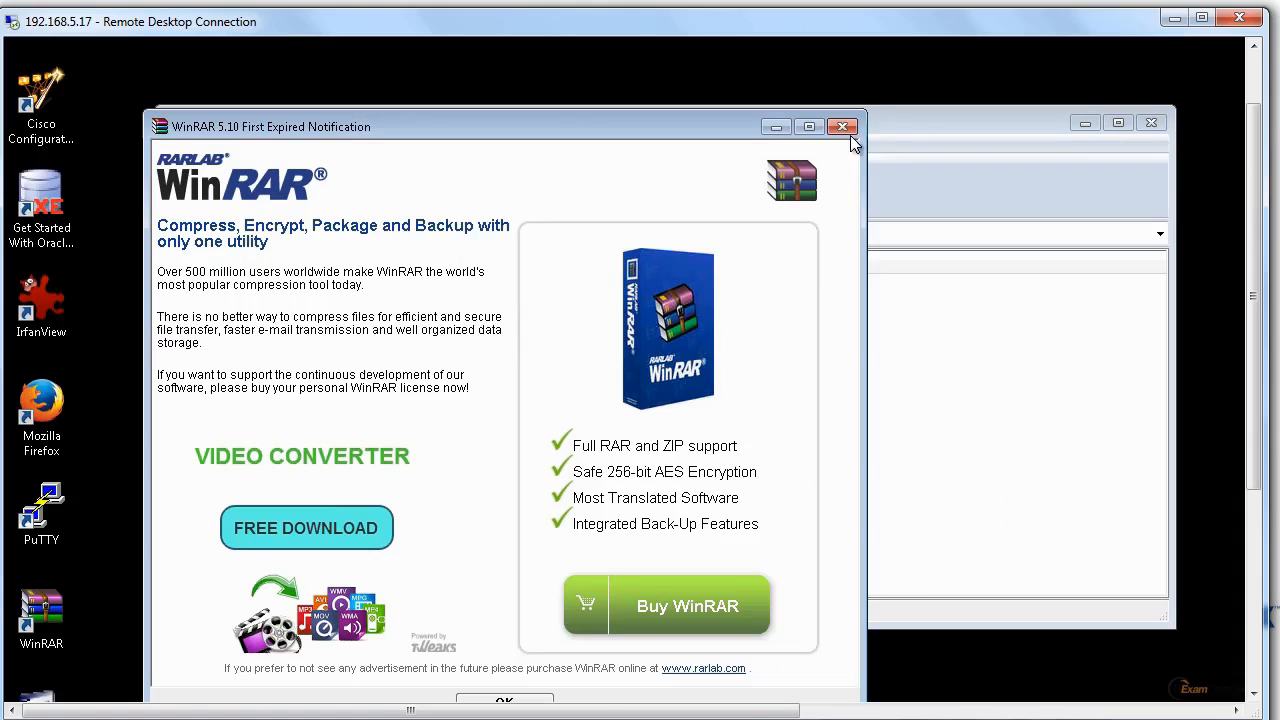
{"action": "left_click", "coordinate": [843, 127]}
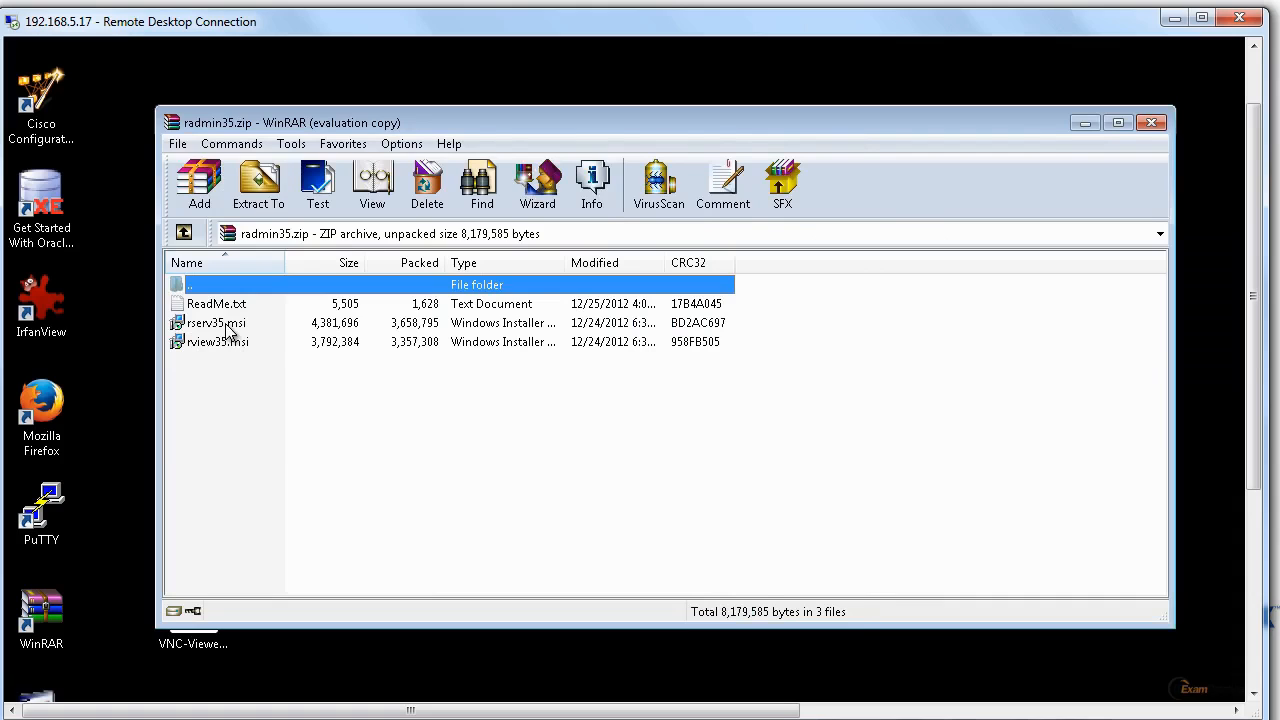
{"action": "left_click", "coordinate": [229, 330]}
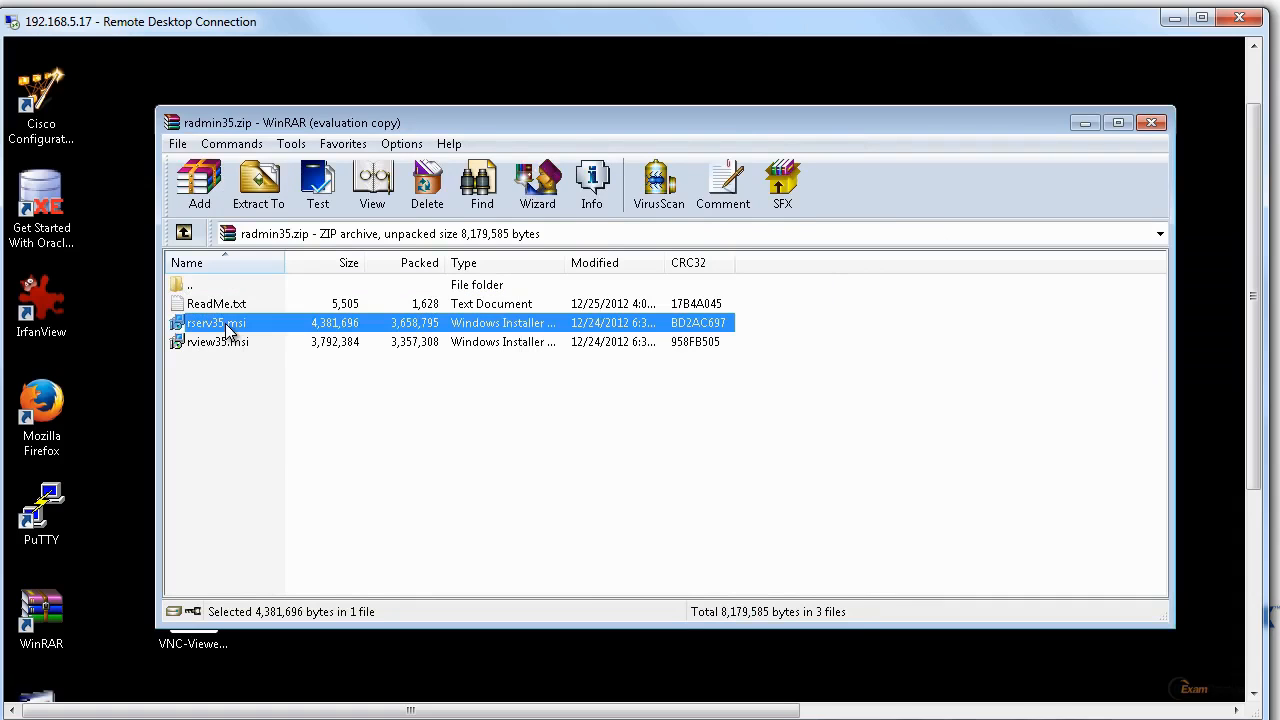
{"action": "left_click", "coordinate": [1255, 671]}
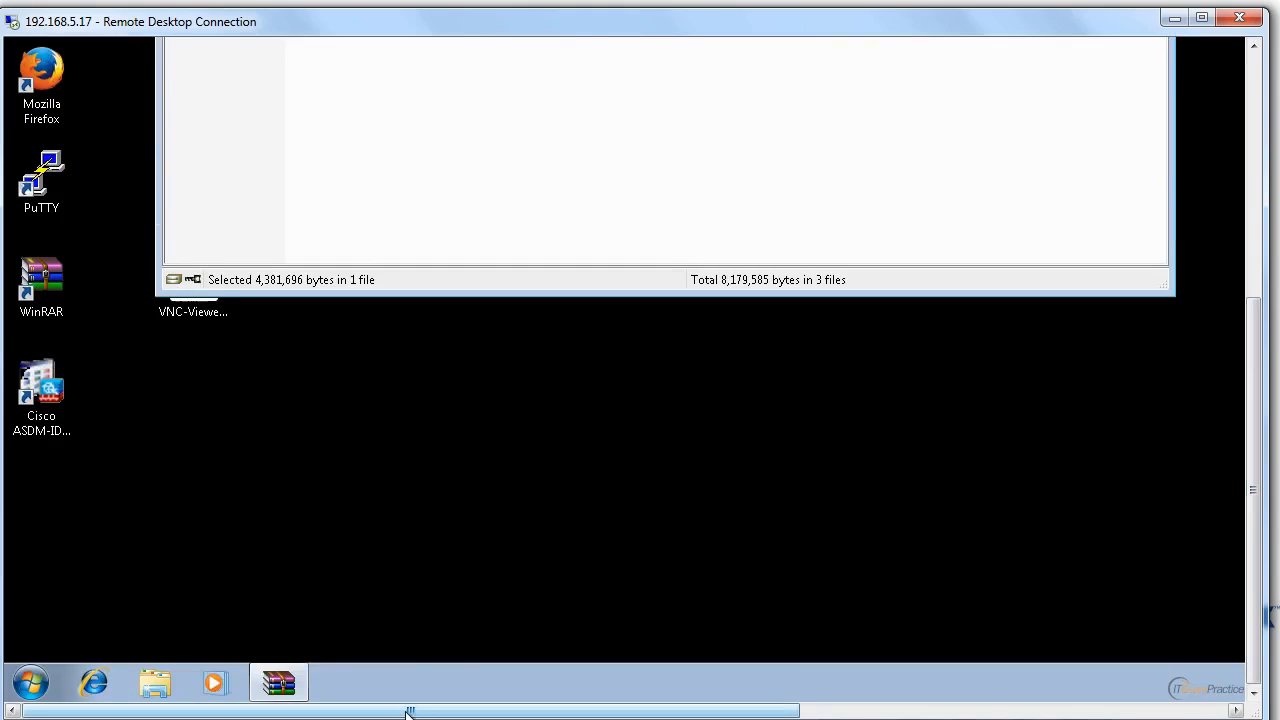
{"action": "mouse_move", "coordinate": [409, 712]}
{"action": "left_mouse_down"}
{"action": "mouse_move", "coordinate": [863, 711]}
{"action": "mouse_move", "coordinate": [409, 712]}
{"action": "left_mouse_up"}
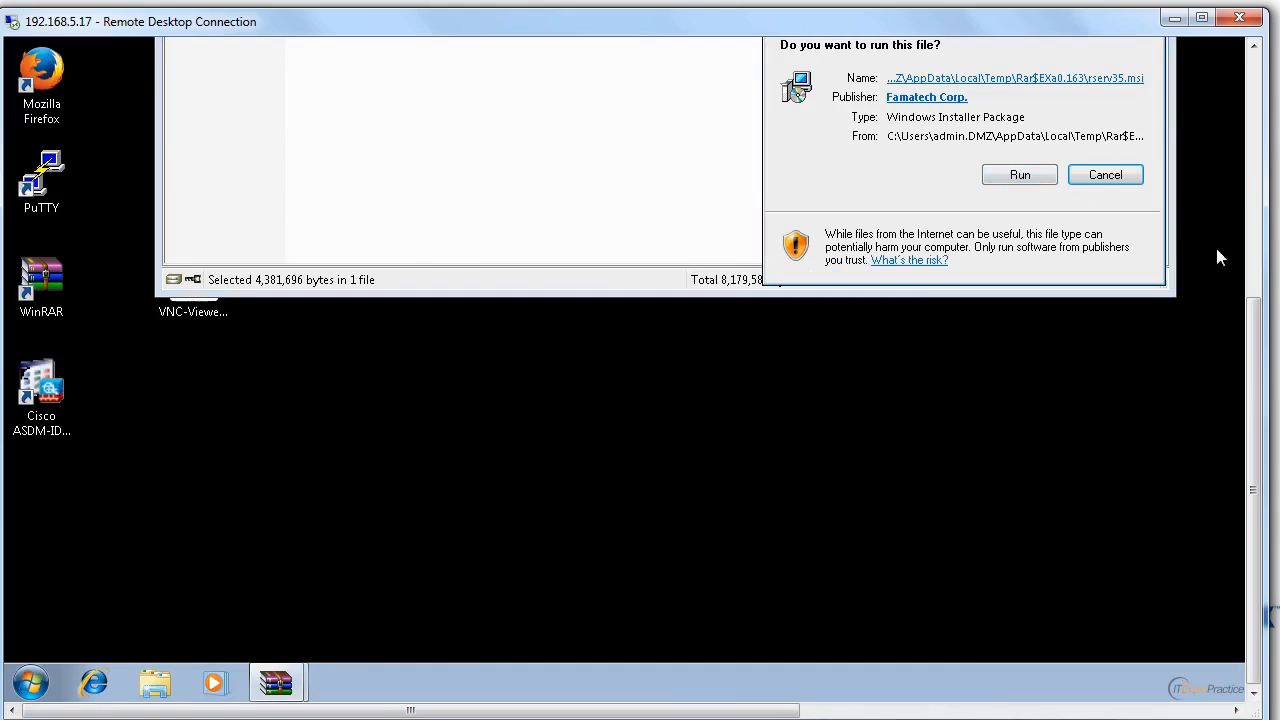
{"action": "left_click_drag", "start_coordinate": [1267, 247], "coordinate": [1258, 250]}
{"action": "left_click_drag", "start_coordinate": [1257, 323], "coordinate": [1272, 321]}
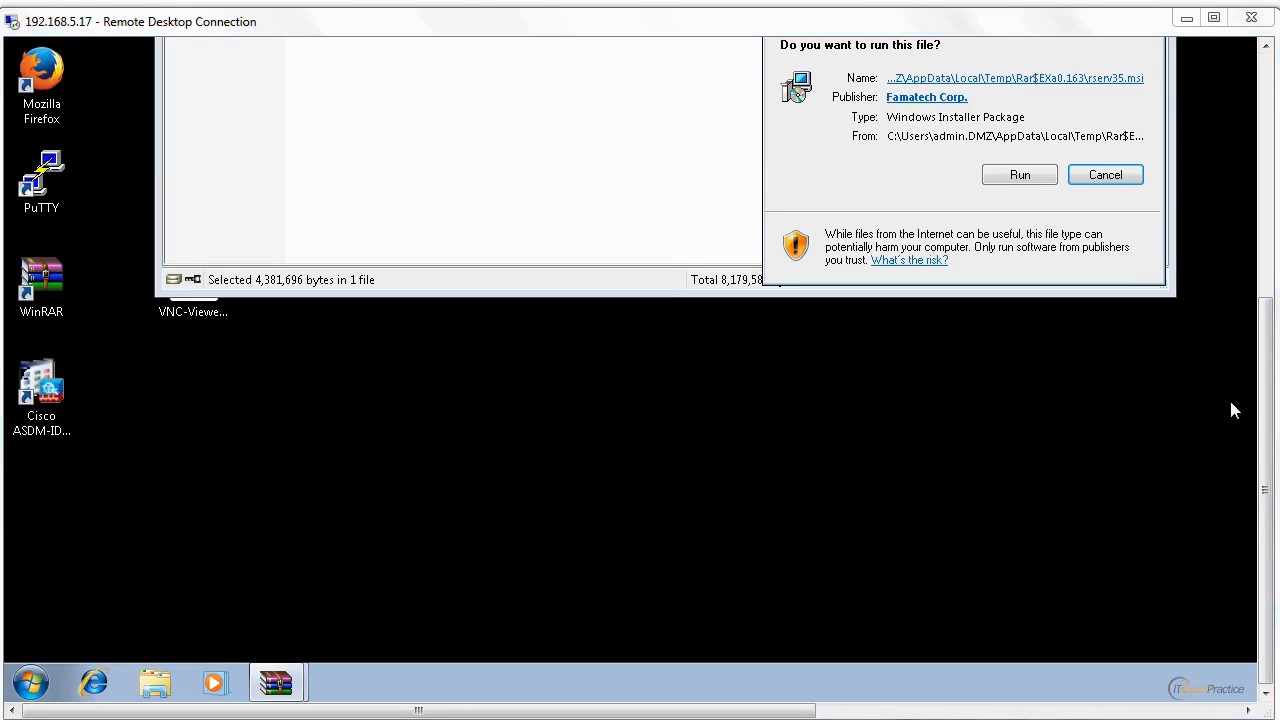
{"action": "left_click_drag", "start_coordinate": [1265, 524], "coordinate": [1265, 378]}
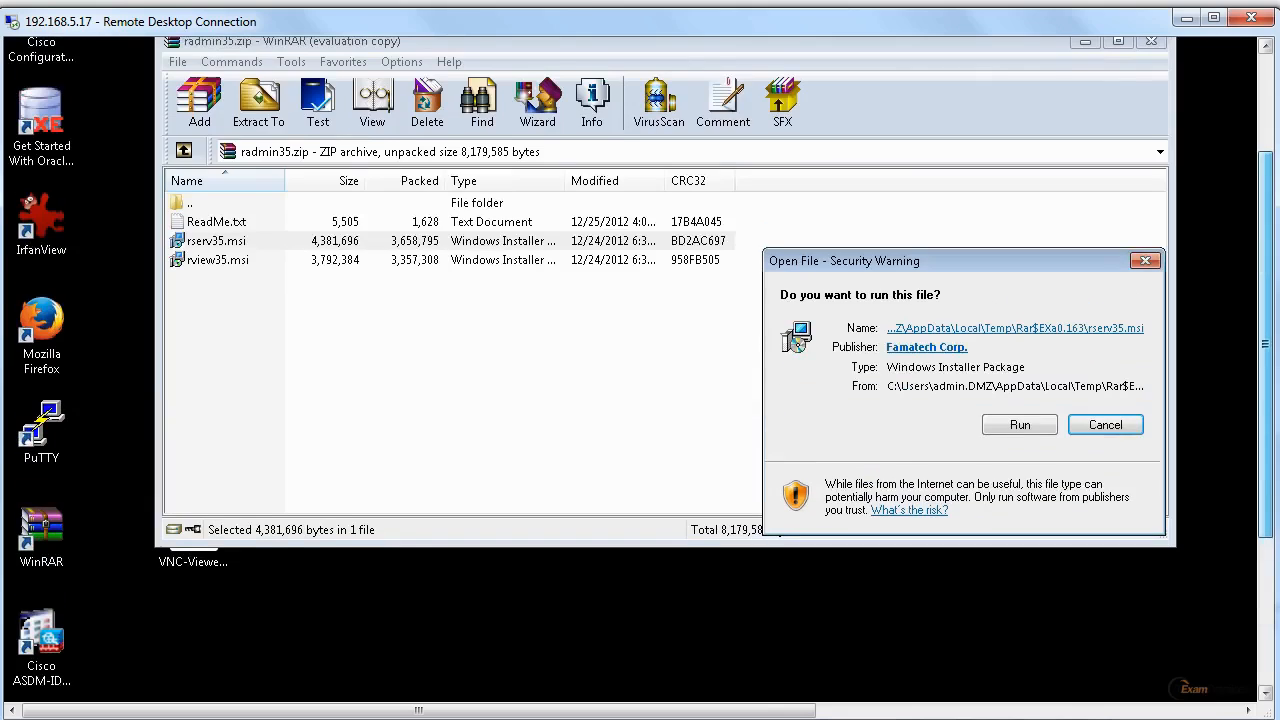
{"action": "left_click", "coordinate": [1045, 428]}
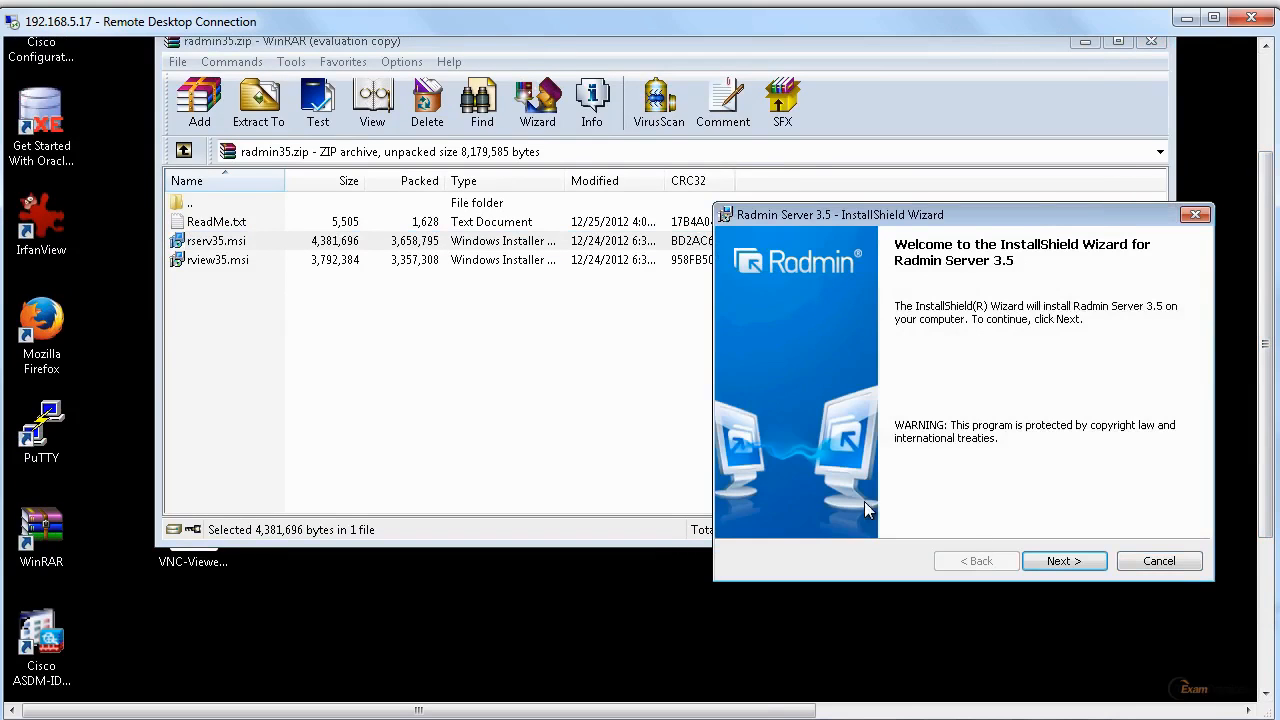
Accept the Radmin Server 3.5 license agreement, start the installation and authorize it to install software on the computer.
{"action": "left_click_drag", "start_coordinate": [987, 228], "coordinate": [509, 155]}
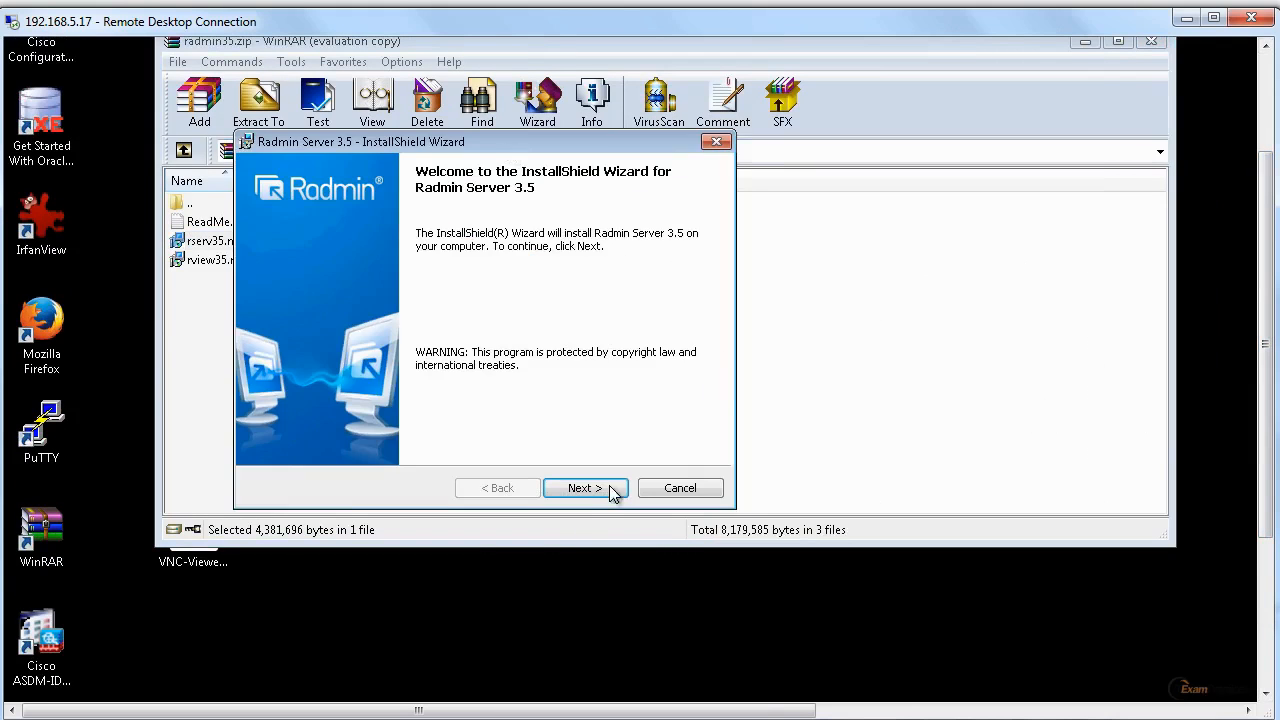
{"action": "left_click", "coordinate": [585, 490]}
{"action": "left_click", "coordinate": [399, 420]}
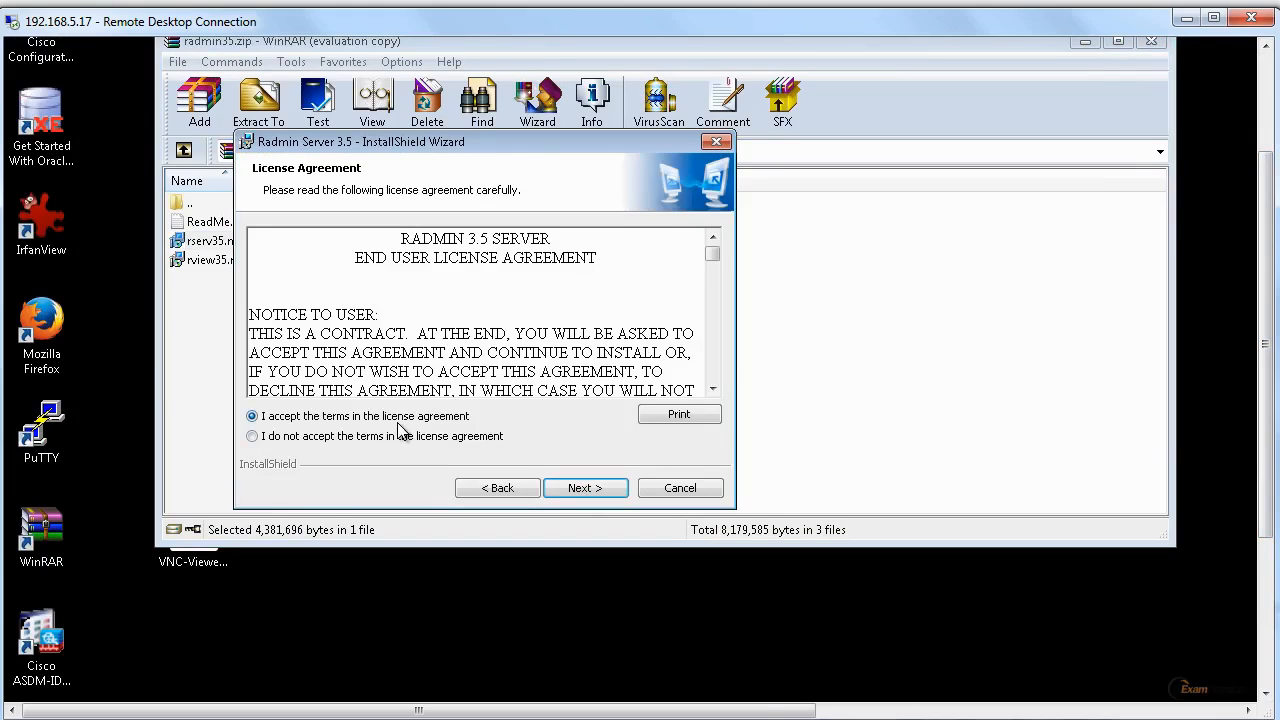
{"action": "left_click_drag", "start_coordinate": [712, 255], "coordinate": [712, 388]}
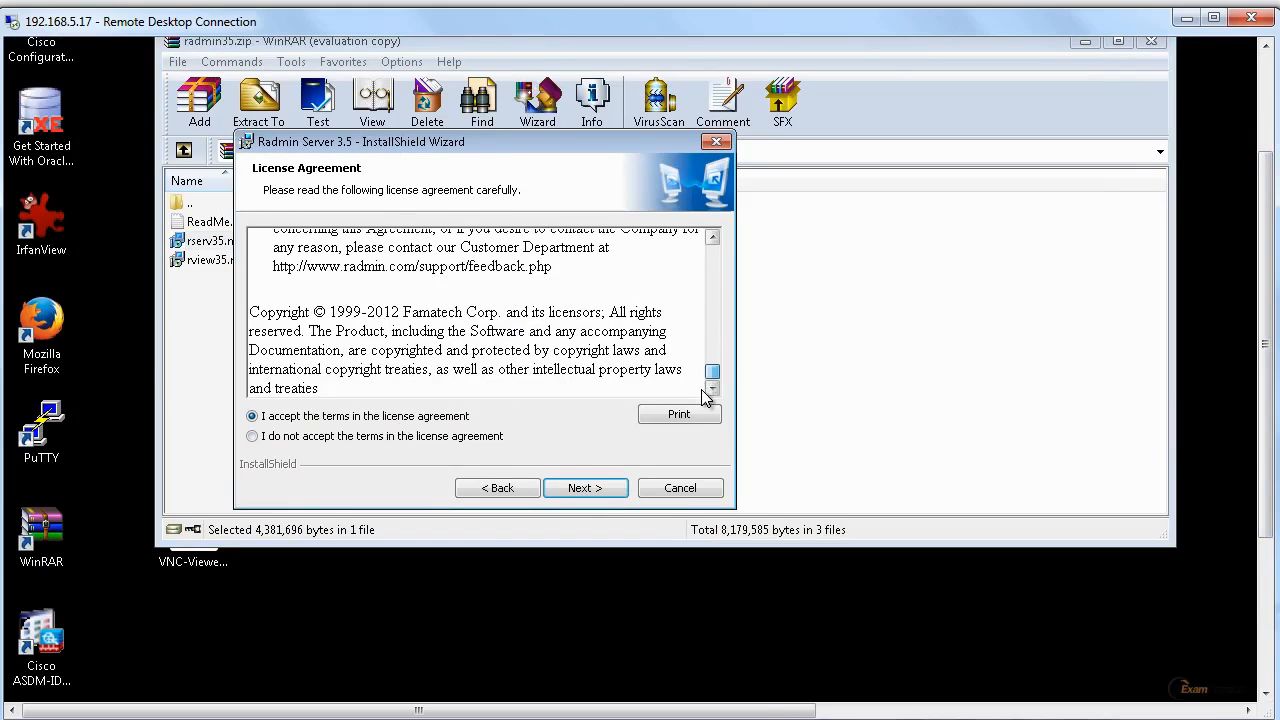
{"action": "left_click", "coordinate": [601, 489]}
{"action": "left_click", "coordinate": [601, 487]}
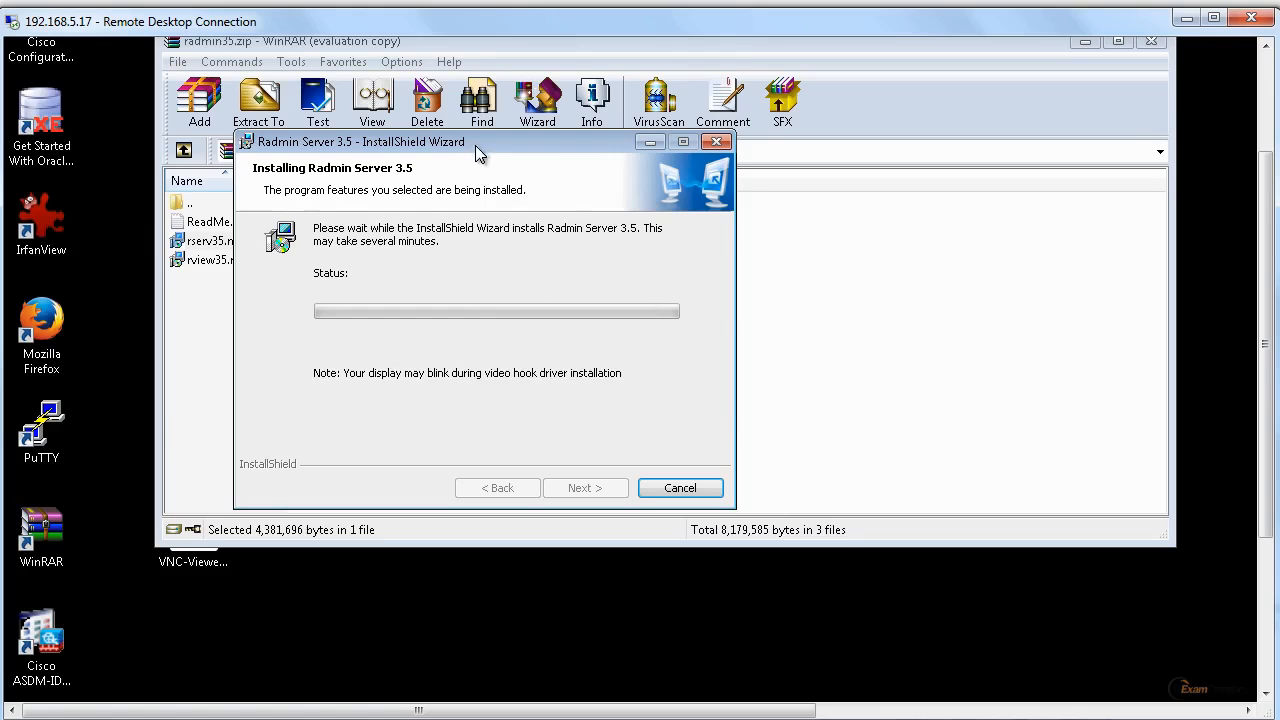
{"action": "left_click_drag", "start_coordinate": [476, 145], "coordinate": [651, 177]}
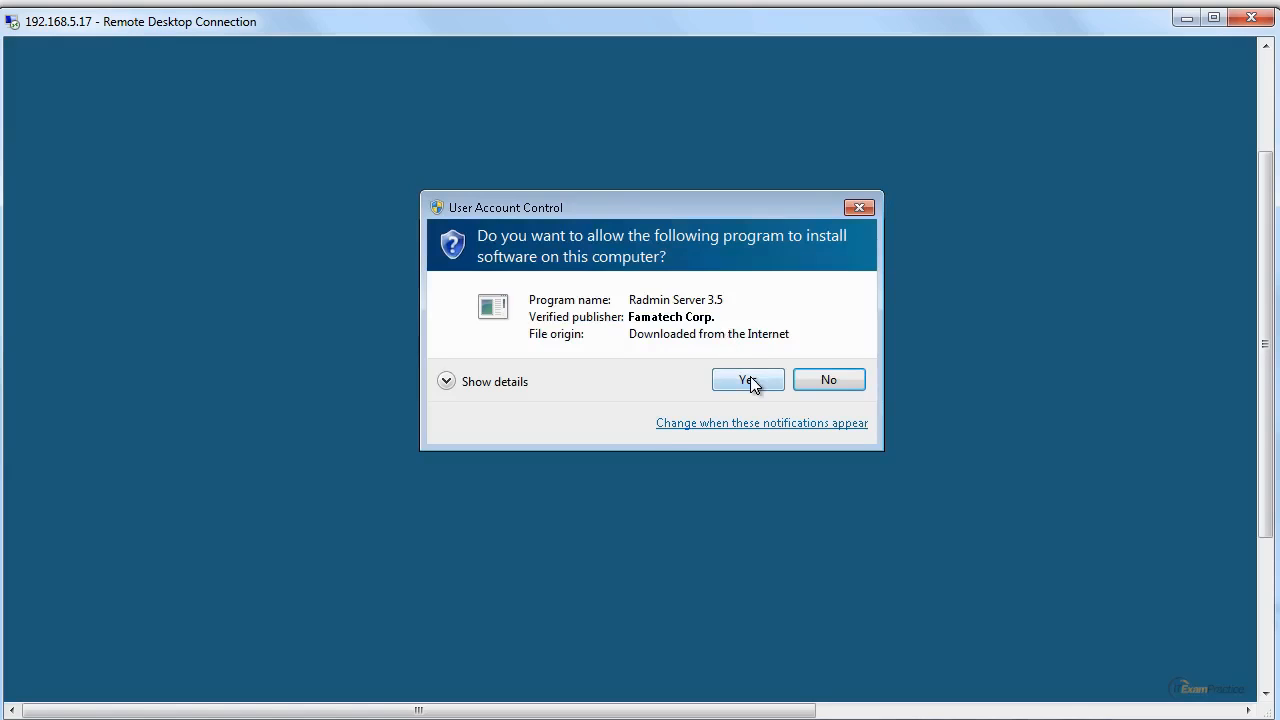
{"action": "left_click", "coordinate": [750, 380]}
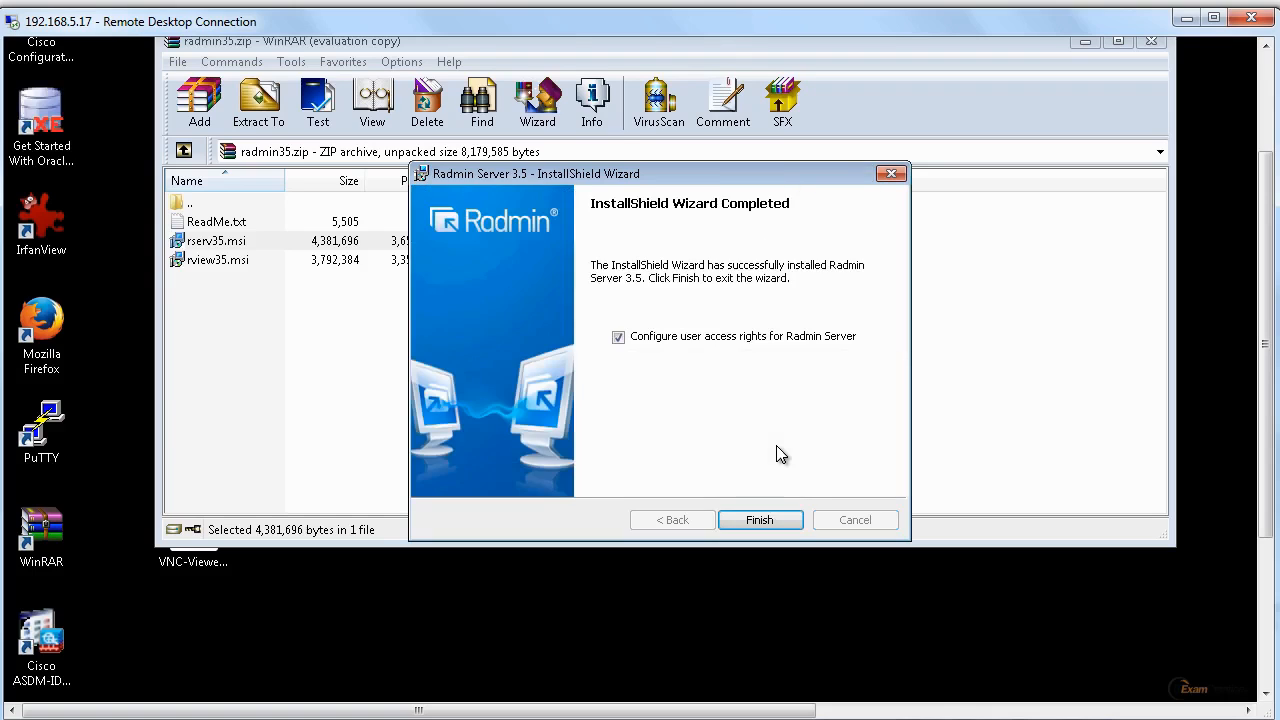
Finish the installer with user access rights configuration enabled, allow Radmin 3 to make changes, and start adding a user under Radmin security.
{"action": "left_click", "coordinate": [771, 515]}
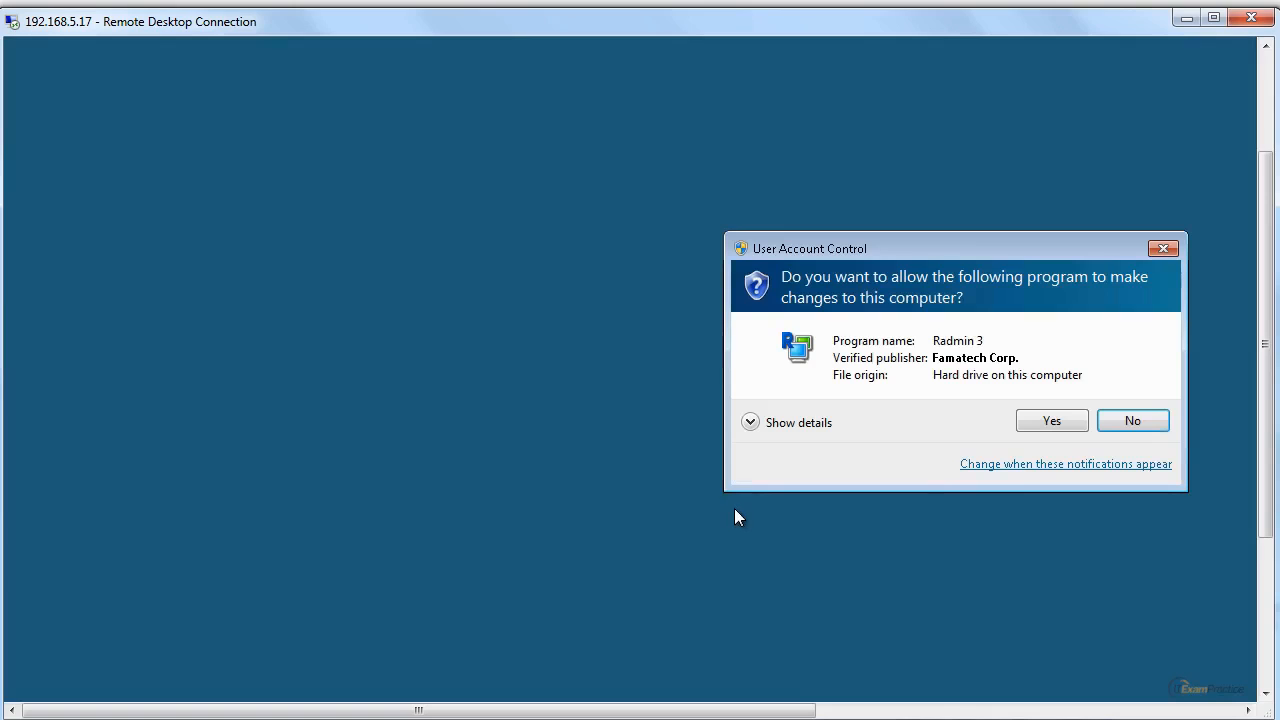
{"action": "left_click", "coordinate": [1070, 426]}
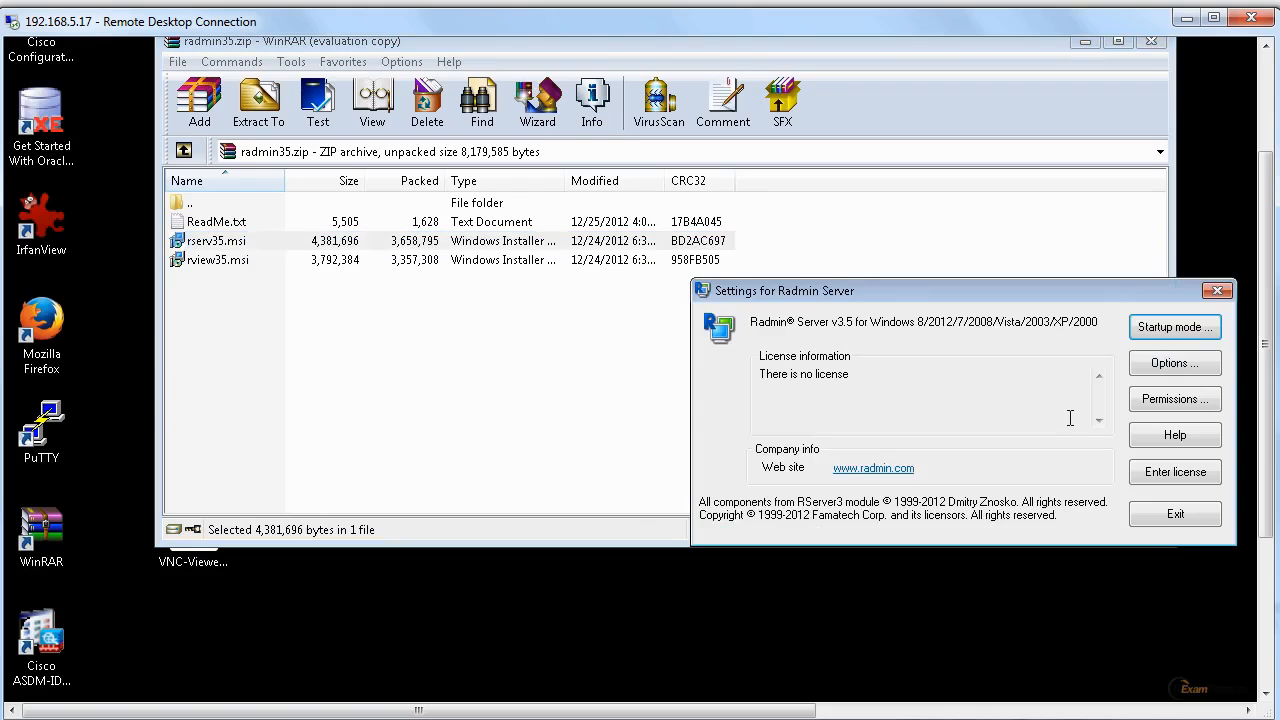
{"action": "left_click_drag", "start_coordinate": [986, 287], "coordinate": [603, 206]}
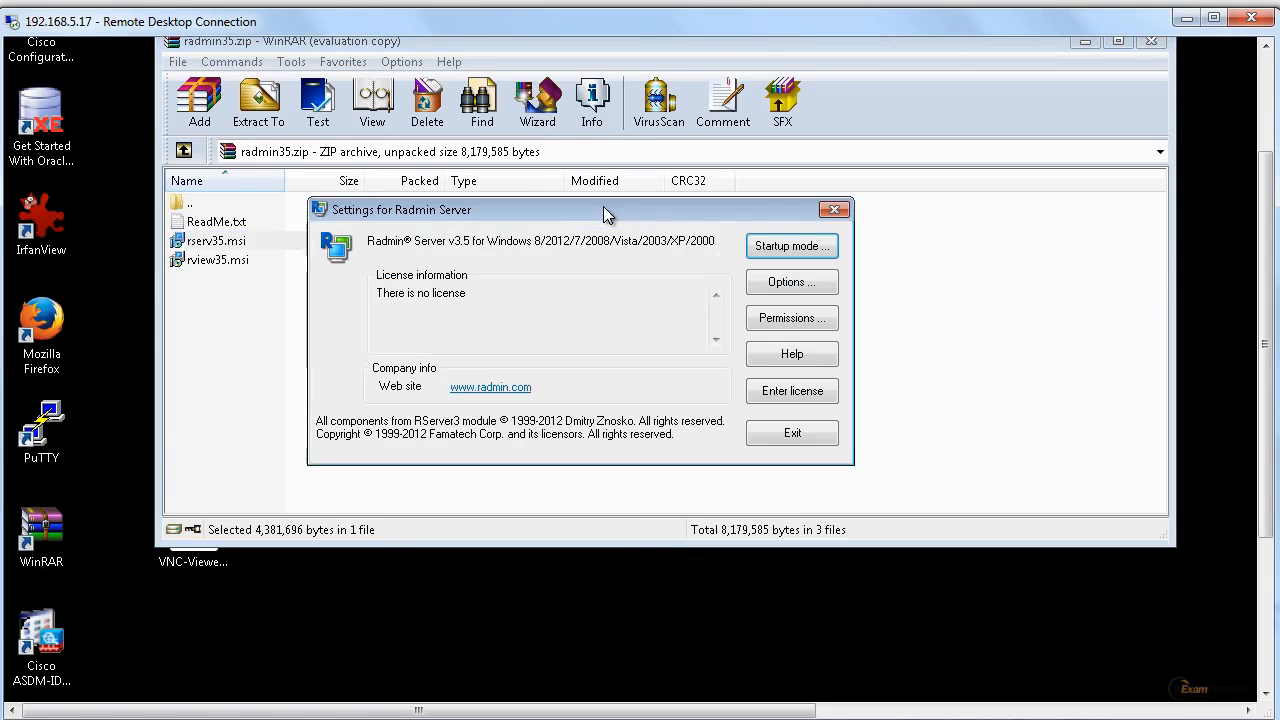
{"action": "left_click", "coordinate": [792, 320]}
{"action": "left_click_drag", "start_coordinate": [905, 345], "coordinate": [566, 212]}
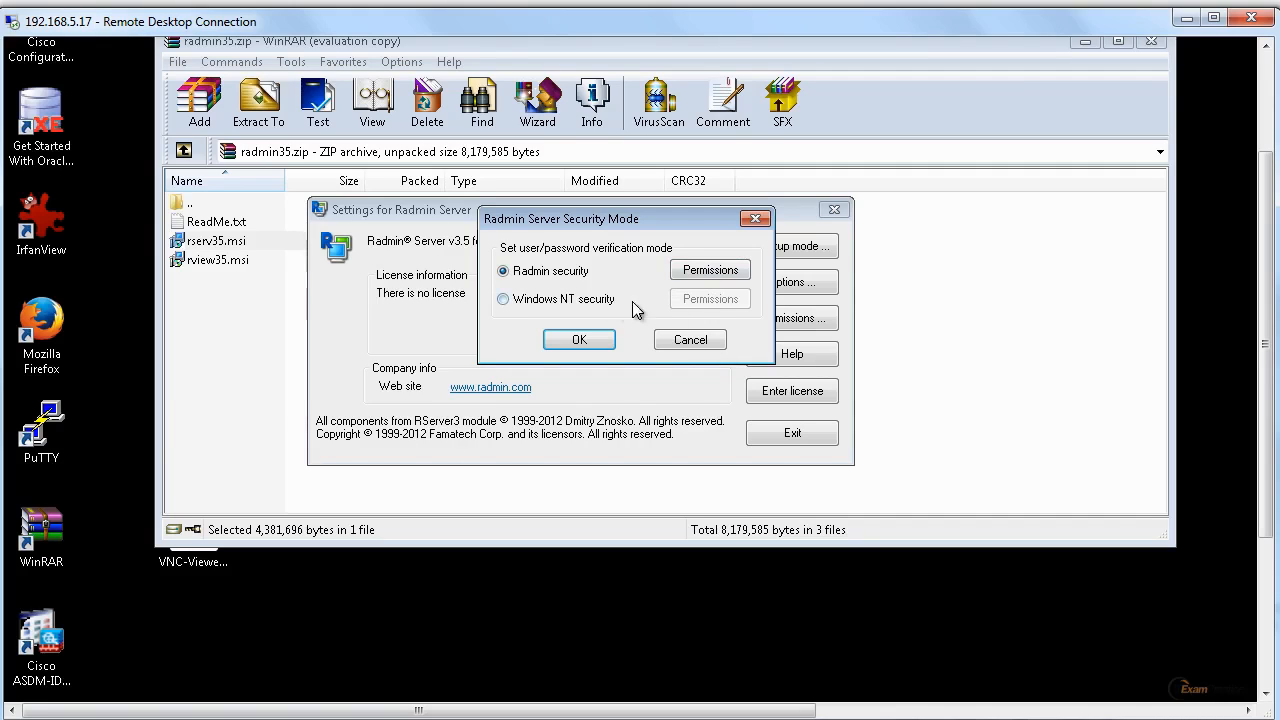
{"action": "left_click", "coordinate": [710, 270]}
{"action": "left_click_drag", "start_coordinate": [905, 166], "coordinate": [687, 105]}
{"action": "left_click", "coordinate": [803, 320]}
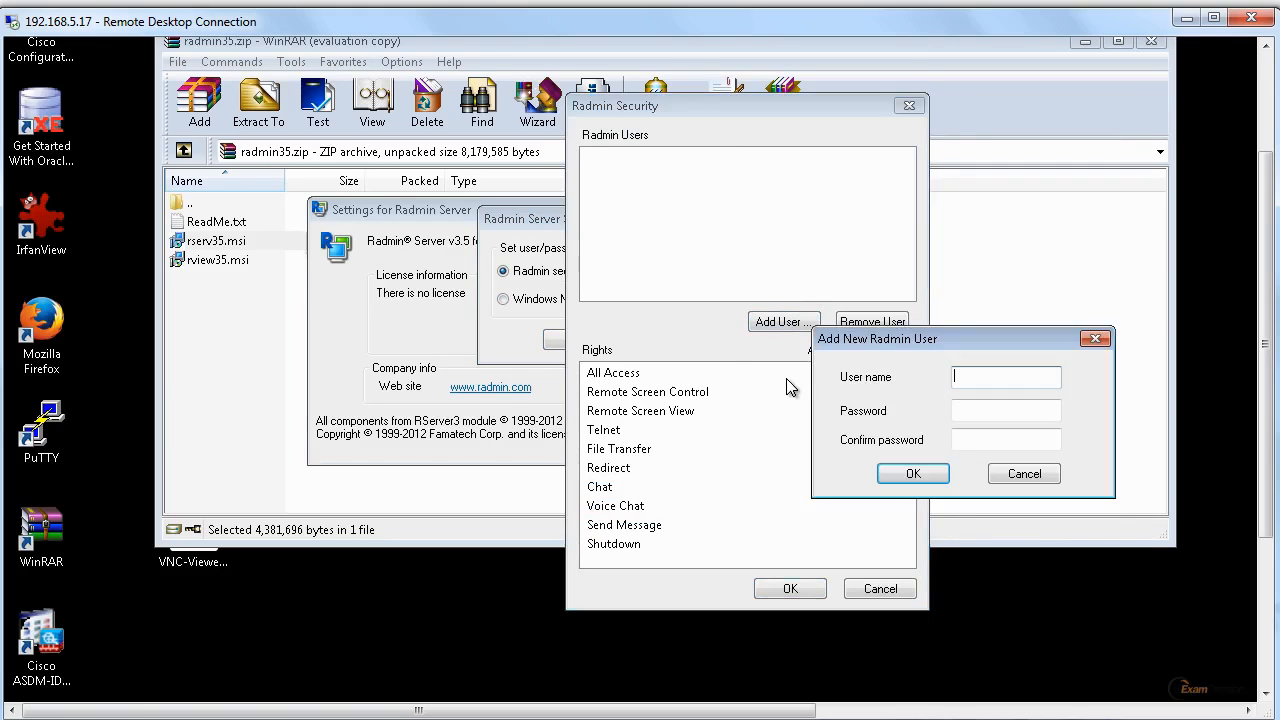
Try to add a Radmin user named user, entering and confirming an account password.
{"action": "type", "text": "user"}
{"action": "key", "text": "Tab"}
{"action": "type", "text": "•••••"}
{"action": "key", "text": "Tab"}
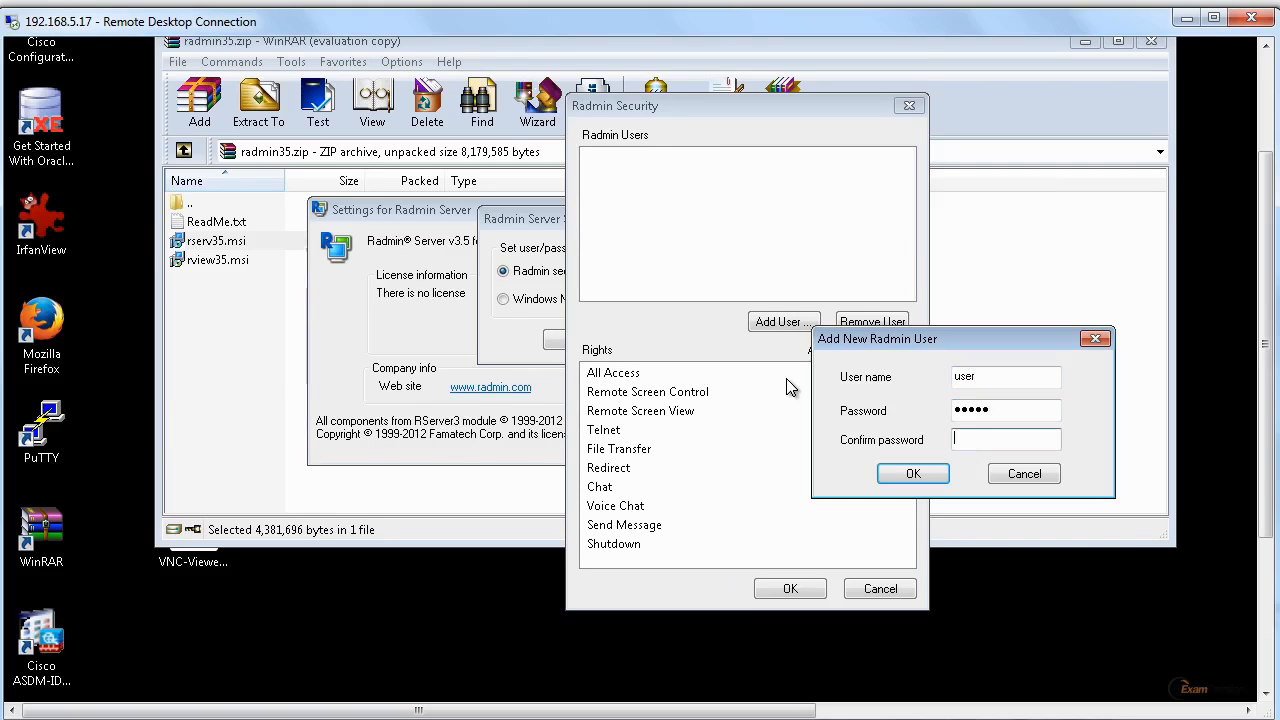
{"action": "type", "text": "••"}
{"action": "key", "text": "BackSpace"}
{"action": "key", "text": "BackSpace"}
{"action": "type", "text": "•••••"}
{"action": "left_click", "coordinate": [913, 473]}
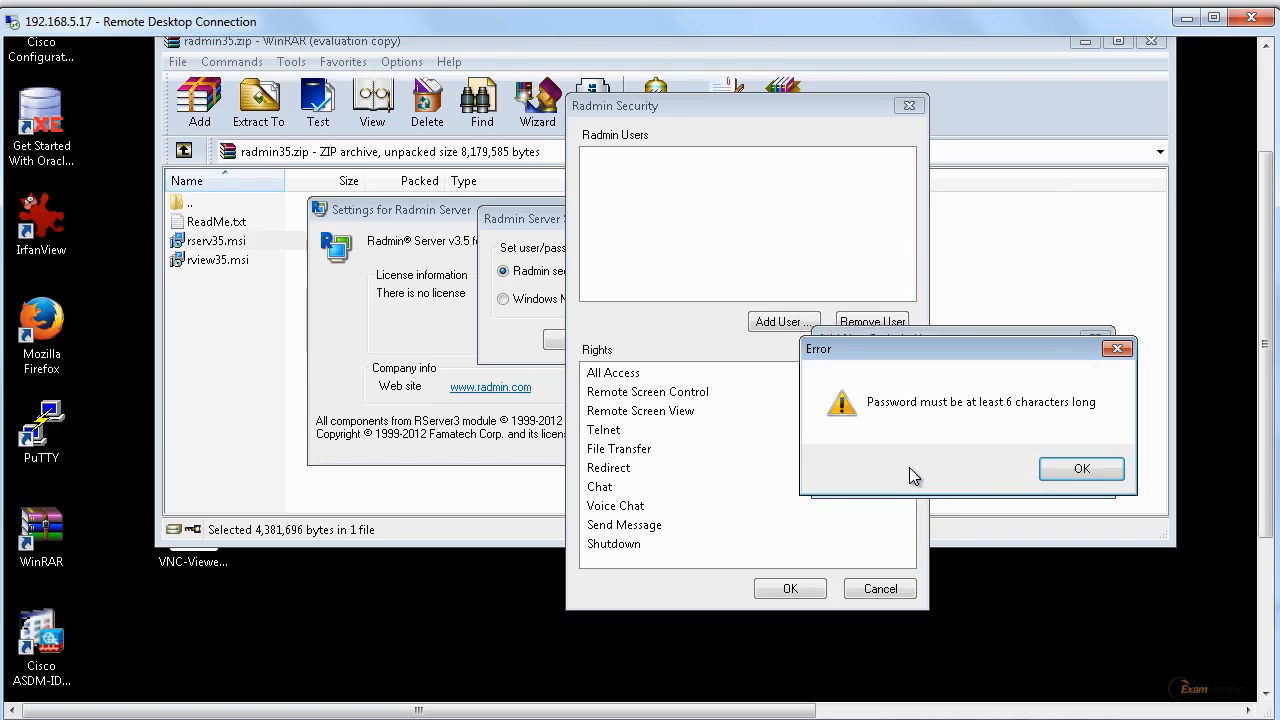
{"action": "left_click", "coordinate": [1090, 472]}
Create the Radmin user with the user name admin, entering and confirming a longer account password.
{"action": "left_click_drag", "start_coordinate": [1000, 409], "coordinate": [903, 414]}
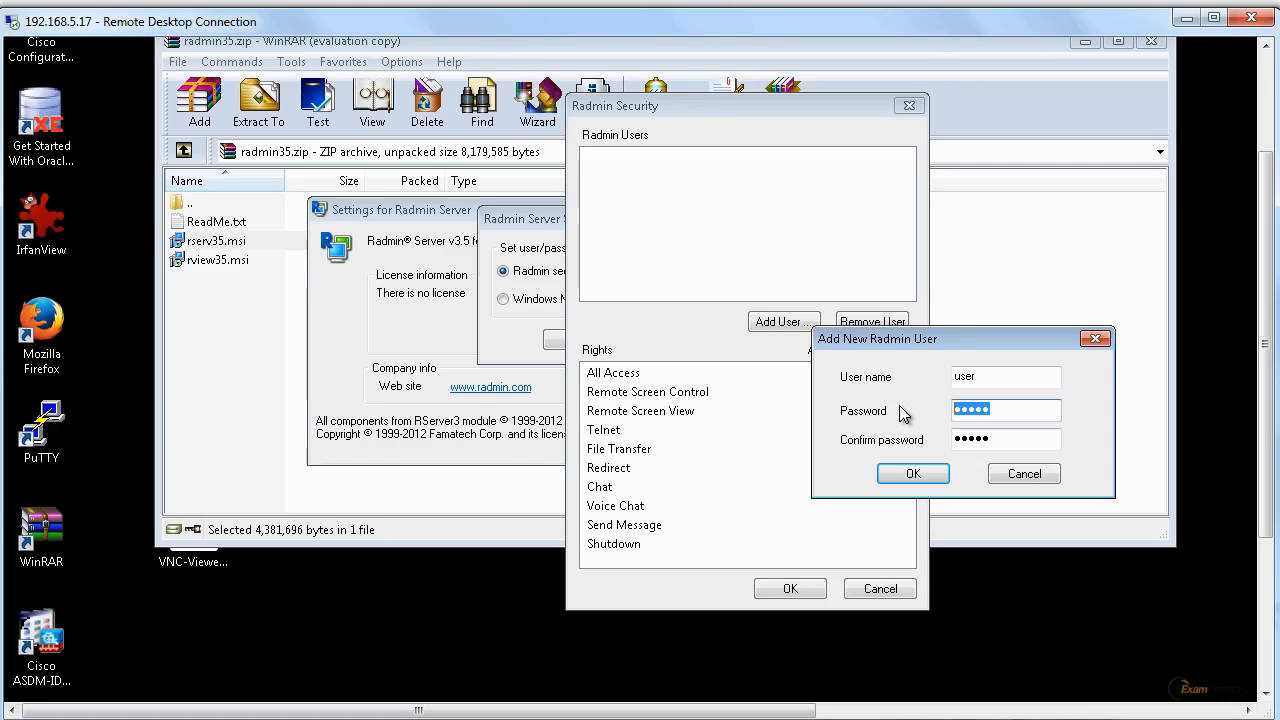
{"action": "type", "text": "password"}
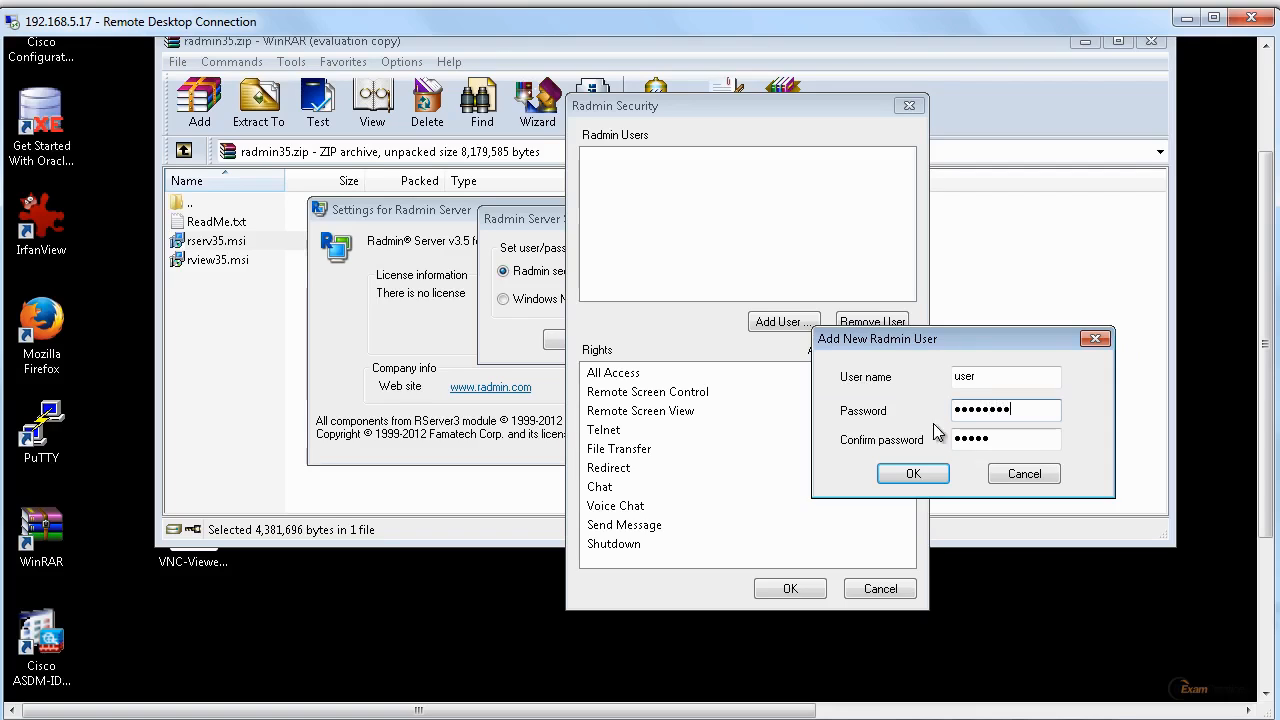
{"action": "double_click", "coordinate": [986, 380]}
{"action": "type", "text": "adm"}
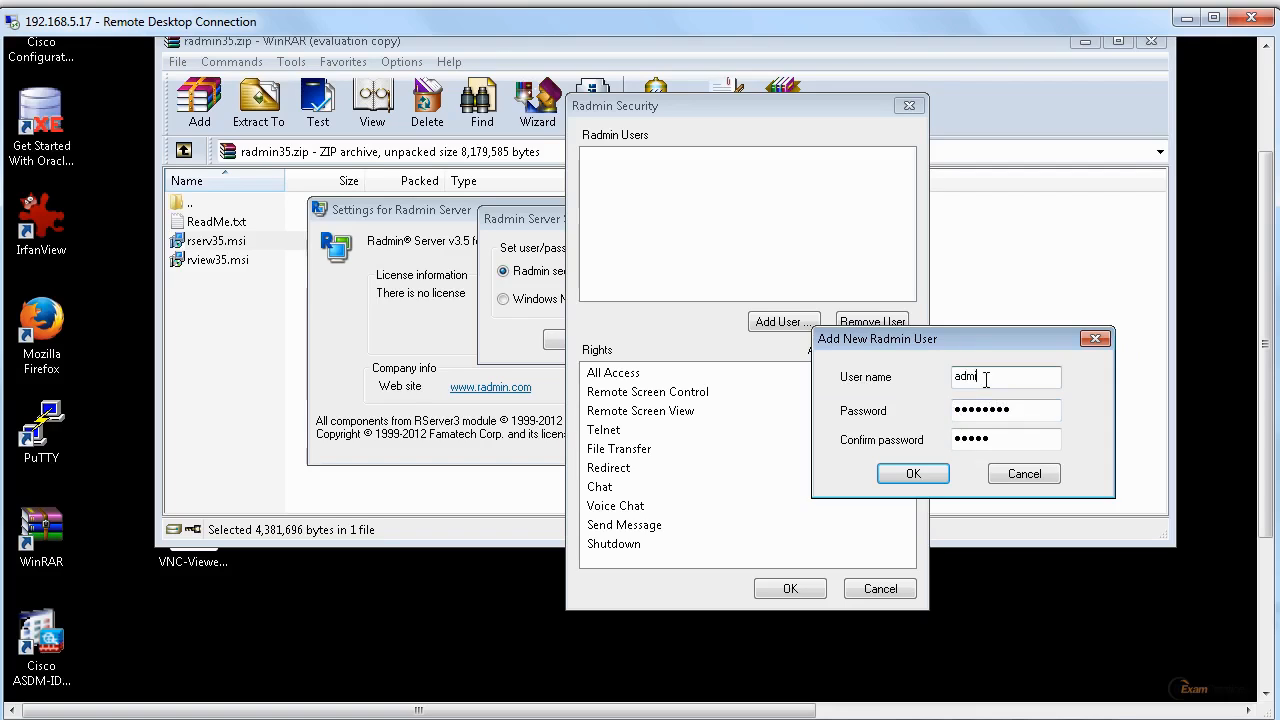
{"action": "type", "text": "in"}
{"action": "key", "text": "Tab"}
{"action": "key", "text": "Tab"}
{"action": "type", "text": "pass"}
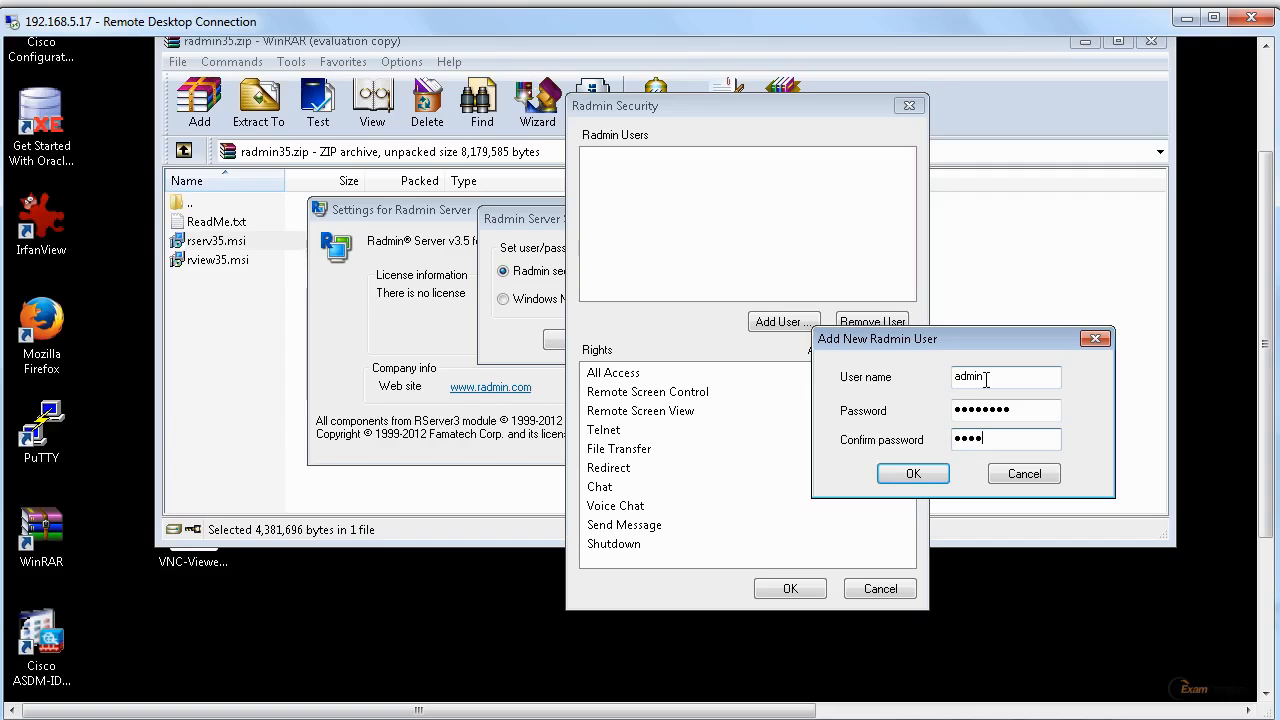
{"action": "type", "text": "word"}
{"action": "left_click", "coordinate": [914, 476]}
Grant the admin user All Access rights and confirm Radmin security as the verification mode.
{"action": "left_click", "coordinate": [821, 373]}
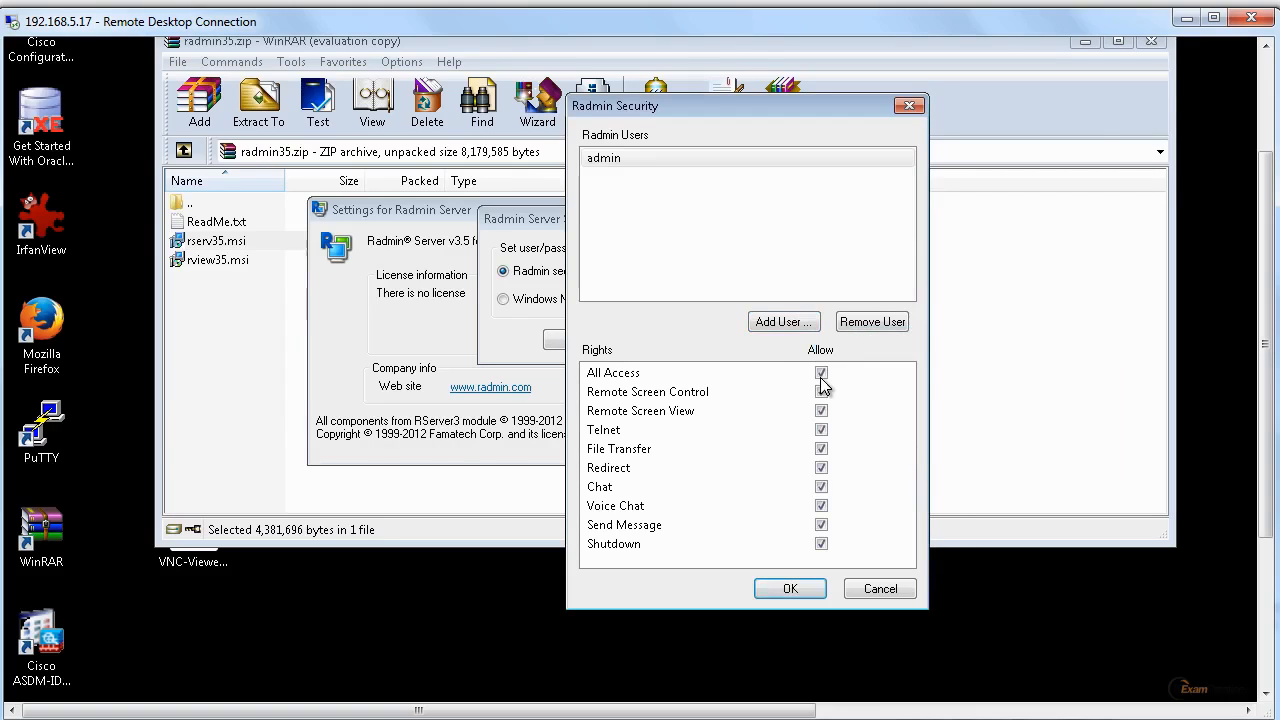
{"action": "left_click", "coordinate": [800, 589]}
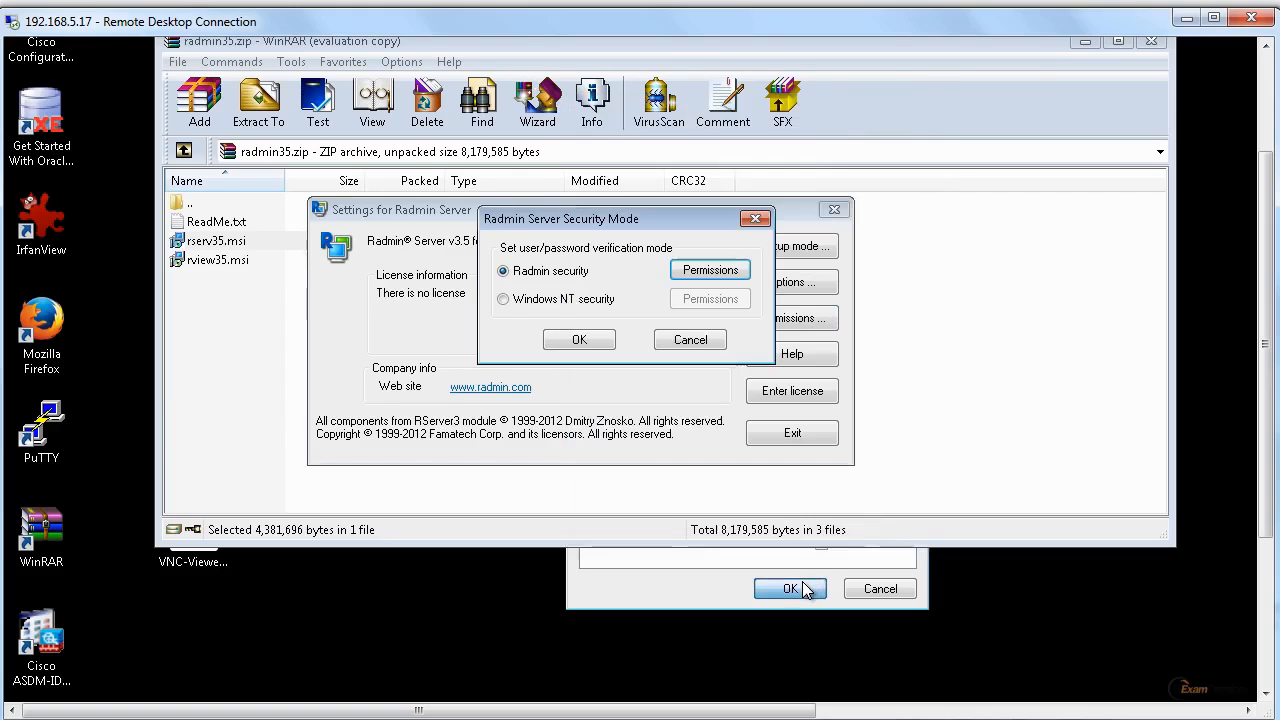
{"action": "left_click", "coordinate": [585, 346]}
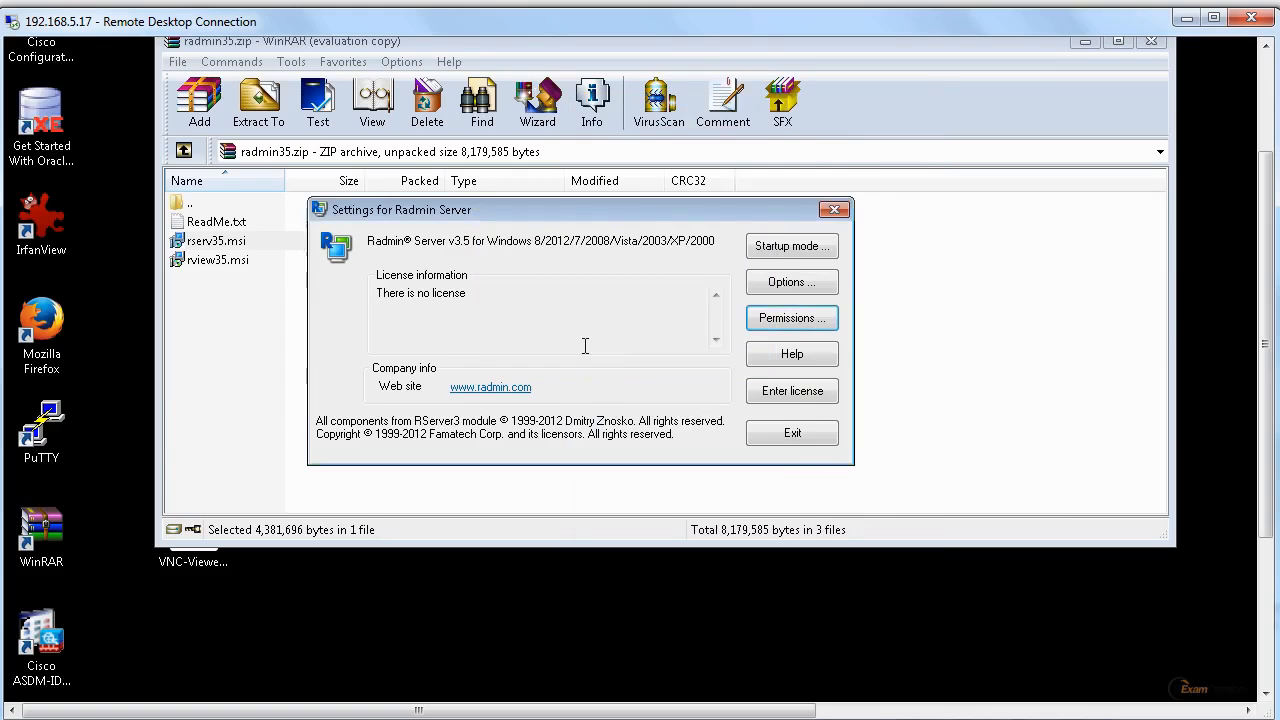
Review the Radmin Server options, examining the chat Appearance choices for the tray icon and new message position, and close them.
{"action": "left_click", "coordinate": [808, 288]}
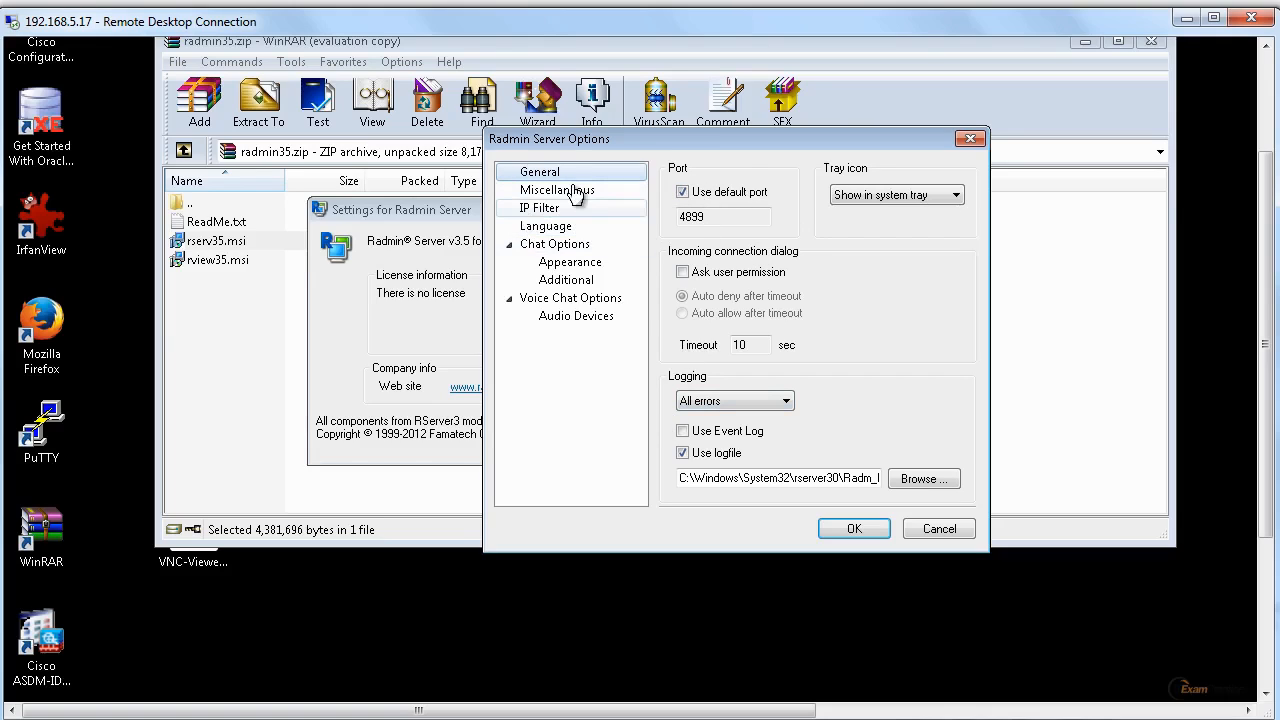
{"action": "left_click", "coordinate": [578, 267]}
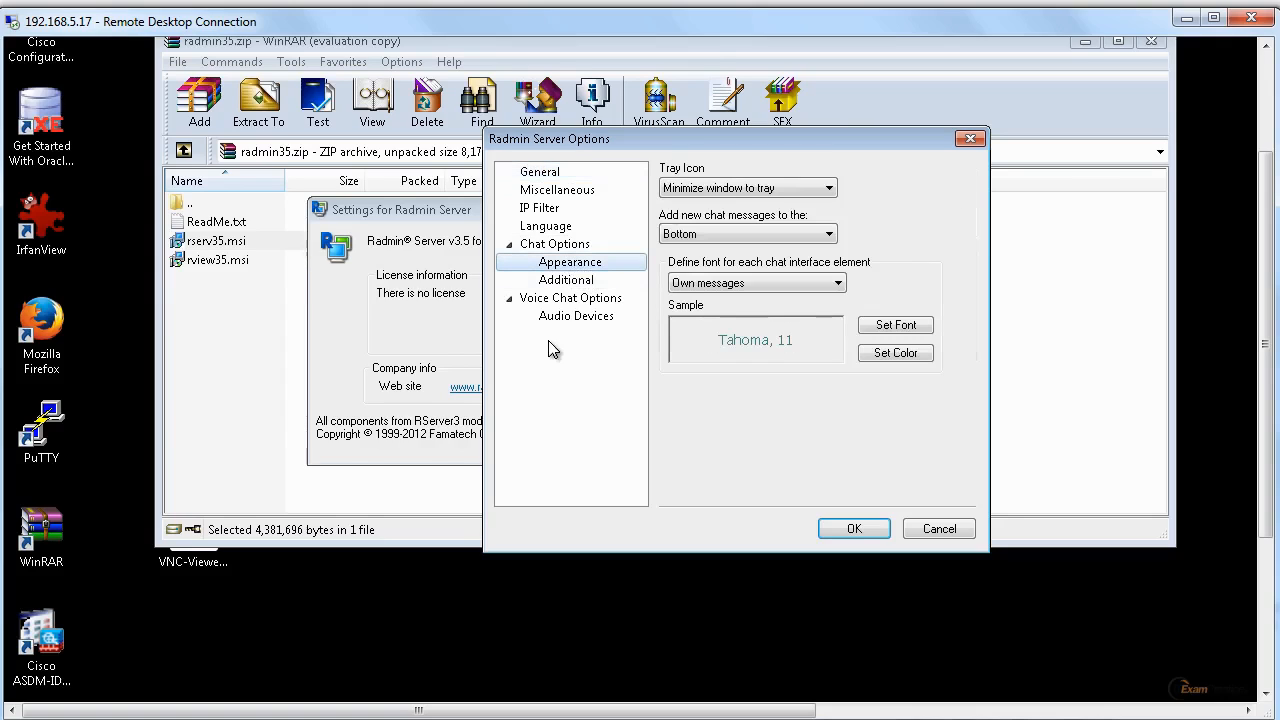
{"action": "left_click", "coordinate": [716, 190]}
{"action": "left_click", "coordinate": [720, 218]}
{"action": "left_click", "coordinate": [722, 238]}
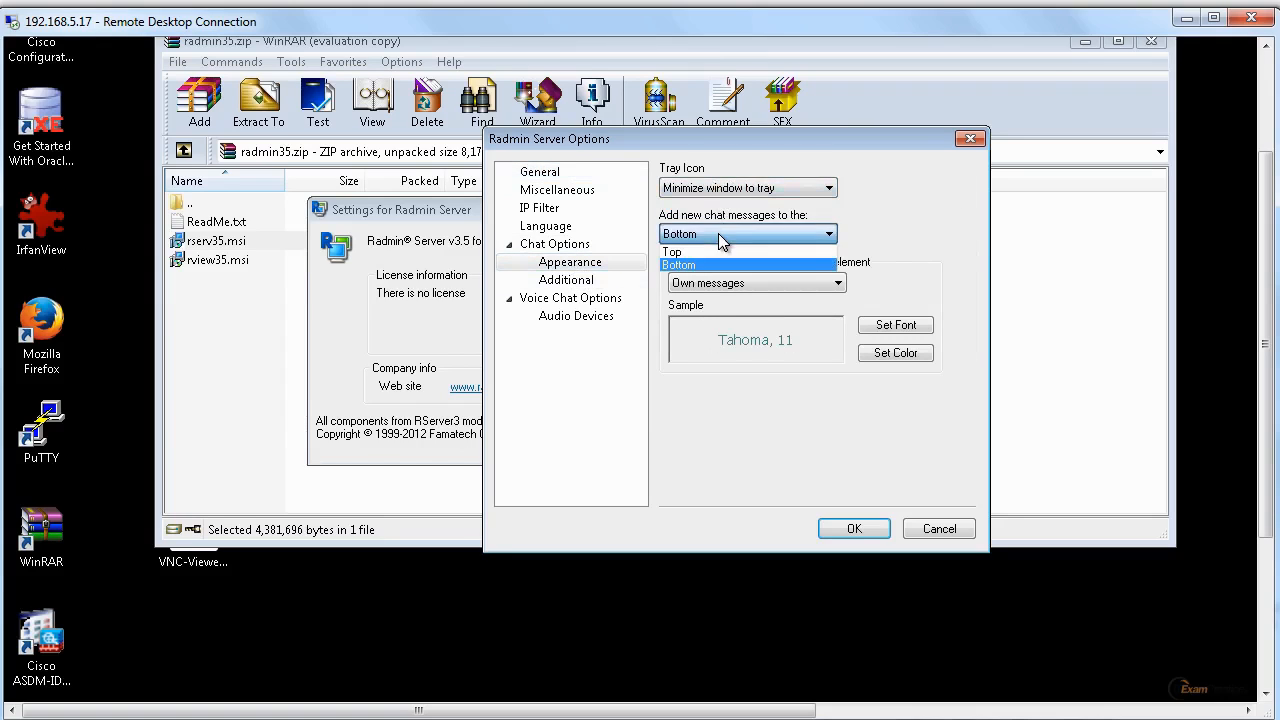
{"action": "left_click", "coordinate": [722, 238]}
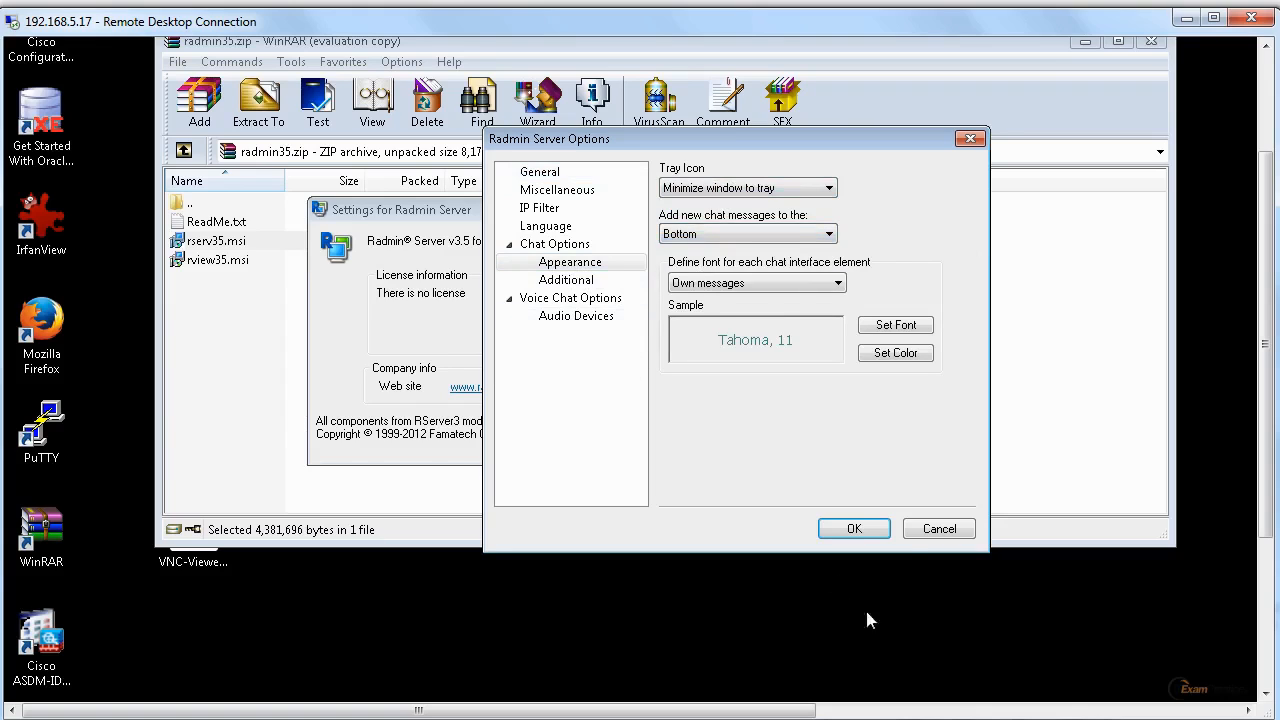
{"action": "left_click", "coordinate": [872, 533]}
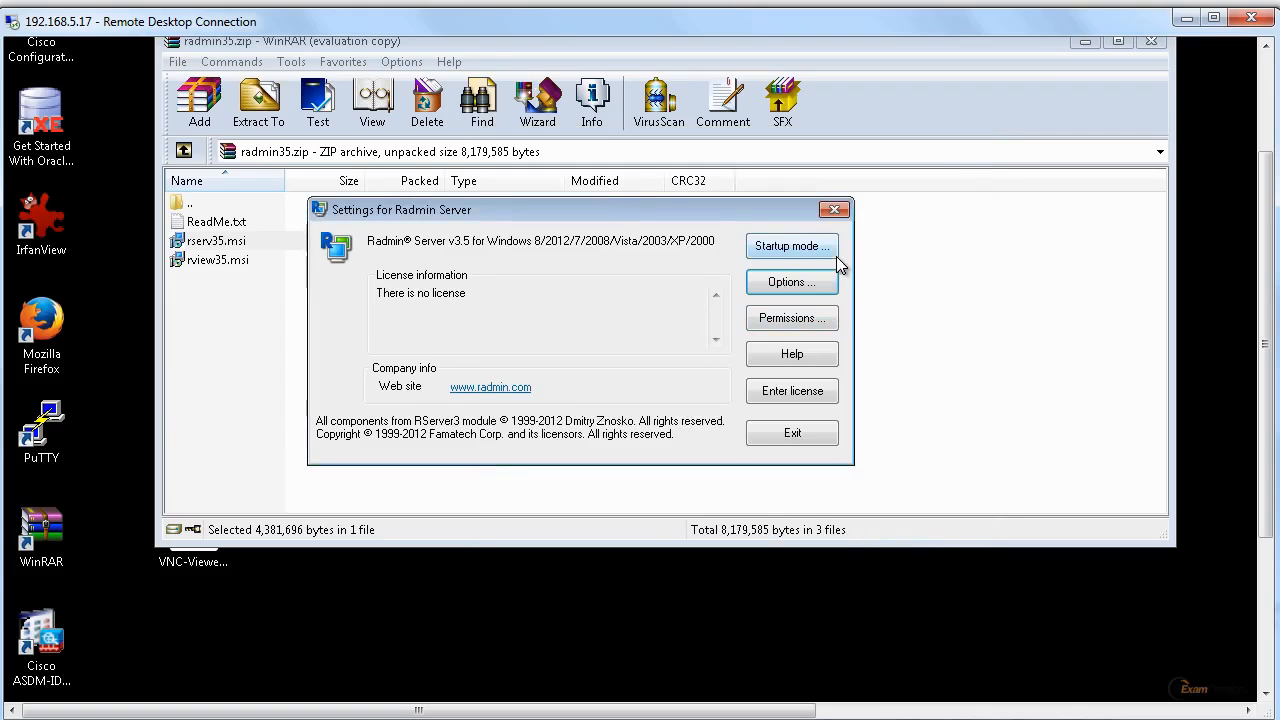
Close the Radmin Server settings and decline restarting the computer.
{"action": "left_click", "coordinate": [836, 211]}
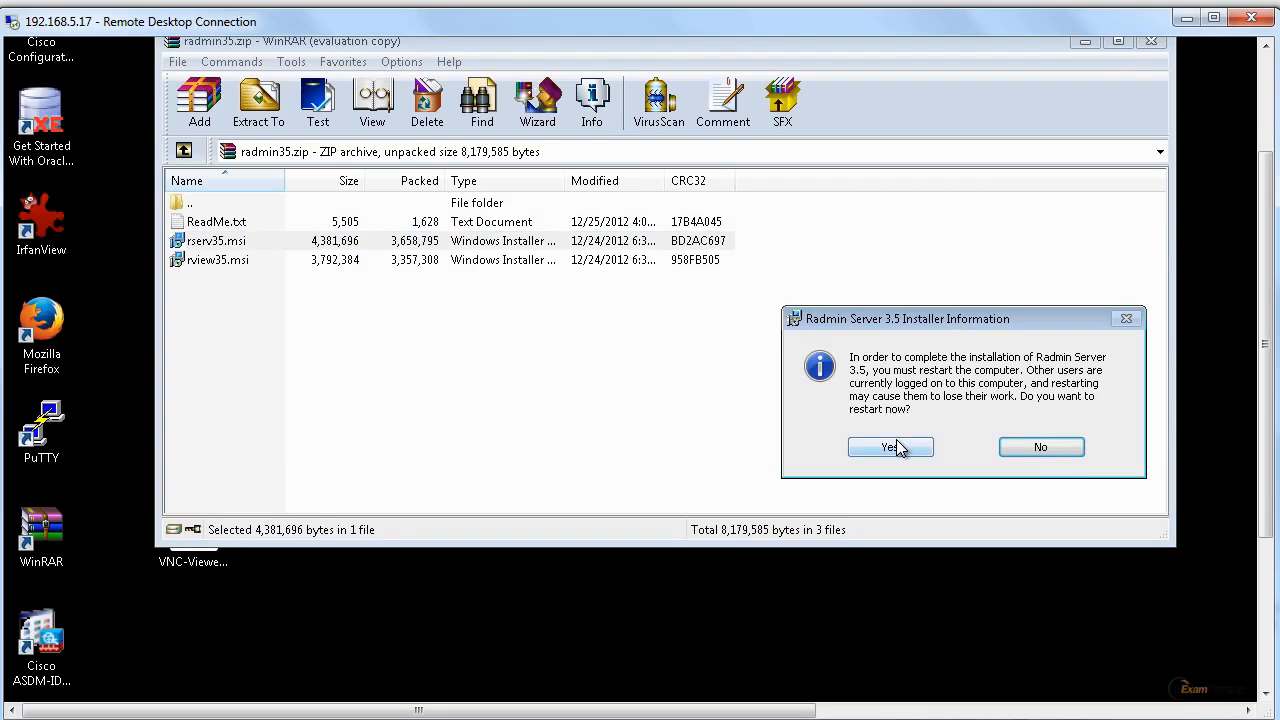
{"action": "left_click", "coordinate": [1045, 447]}
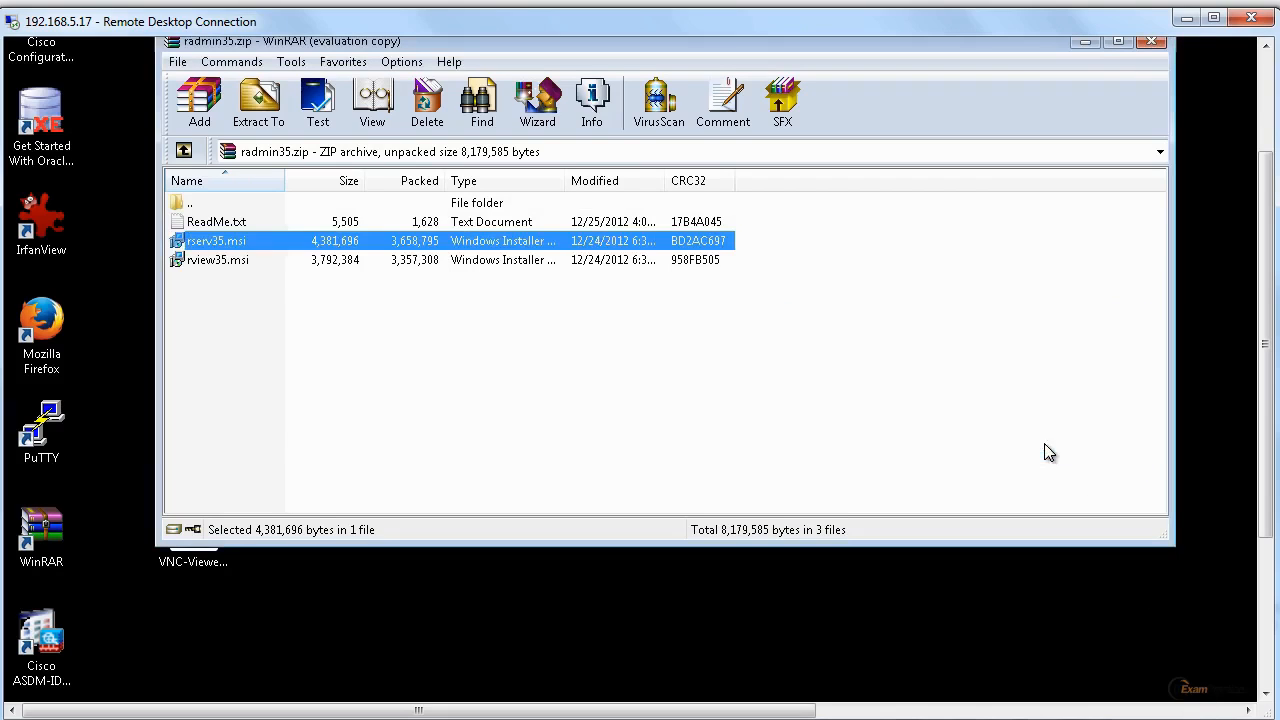
Examine the hidden notification-area icons on the remote desktop.
{"action": "left_click", "coordinate": [1262, 676]}
{"action": "left_click", "coordinate": [1200, 712]}
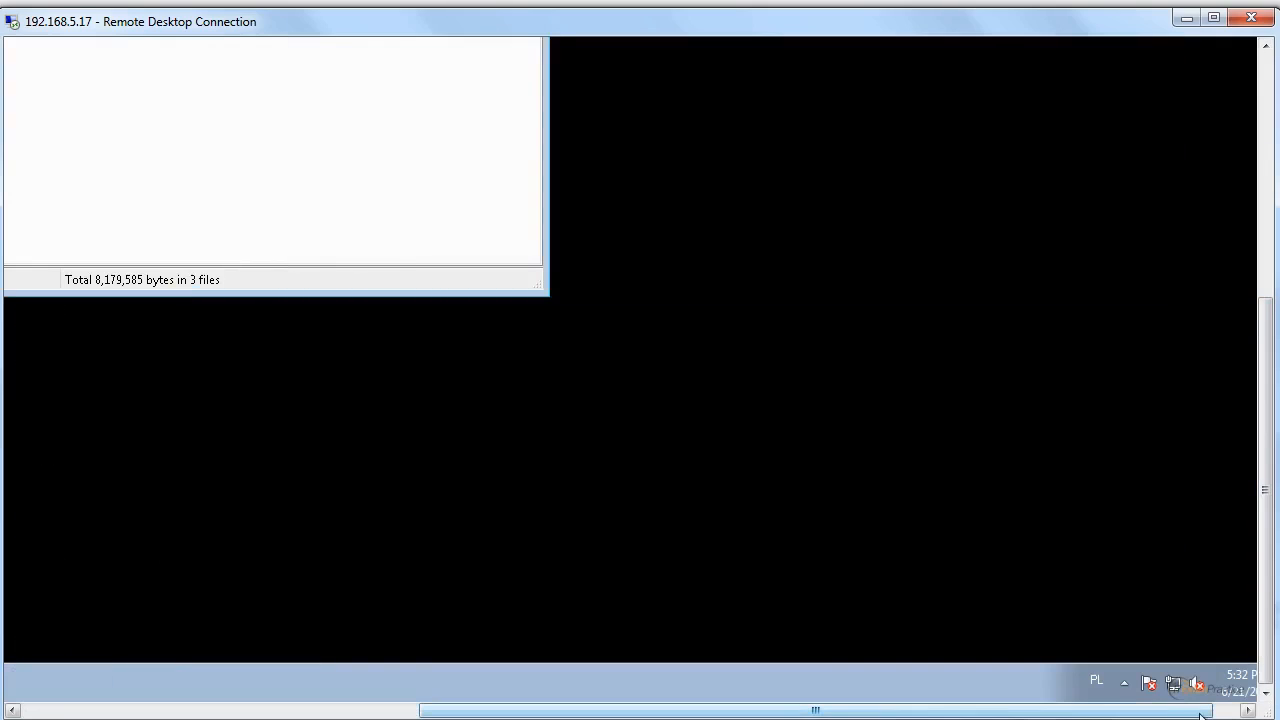
{"action": "left_click_drag", "start_coordinate": [1200, 714], "coordinate": [1226, 714]}
{"action": "left_click", "coordinate": [1085, 683]}
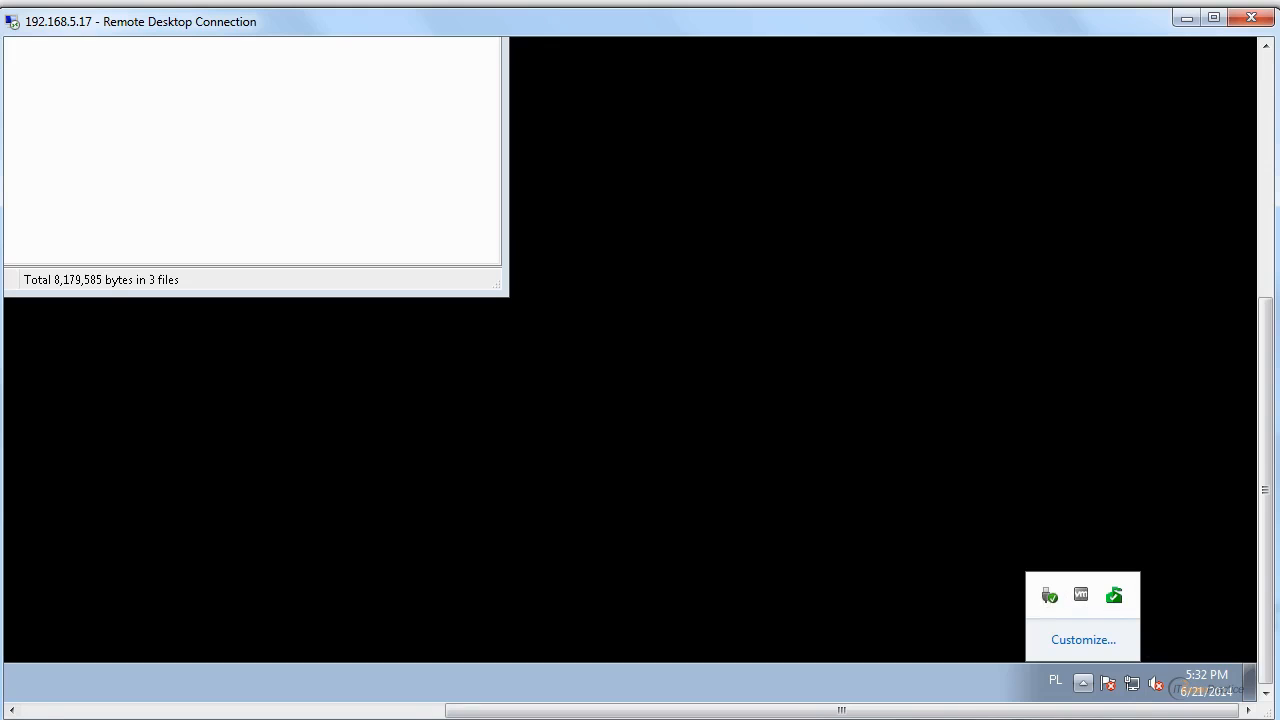
{"action": "left_click", "coordinate": [1142, 712]}
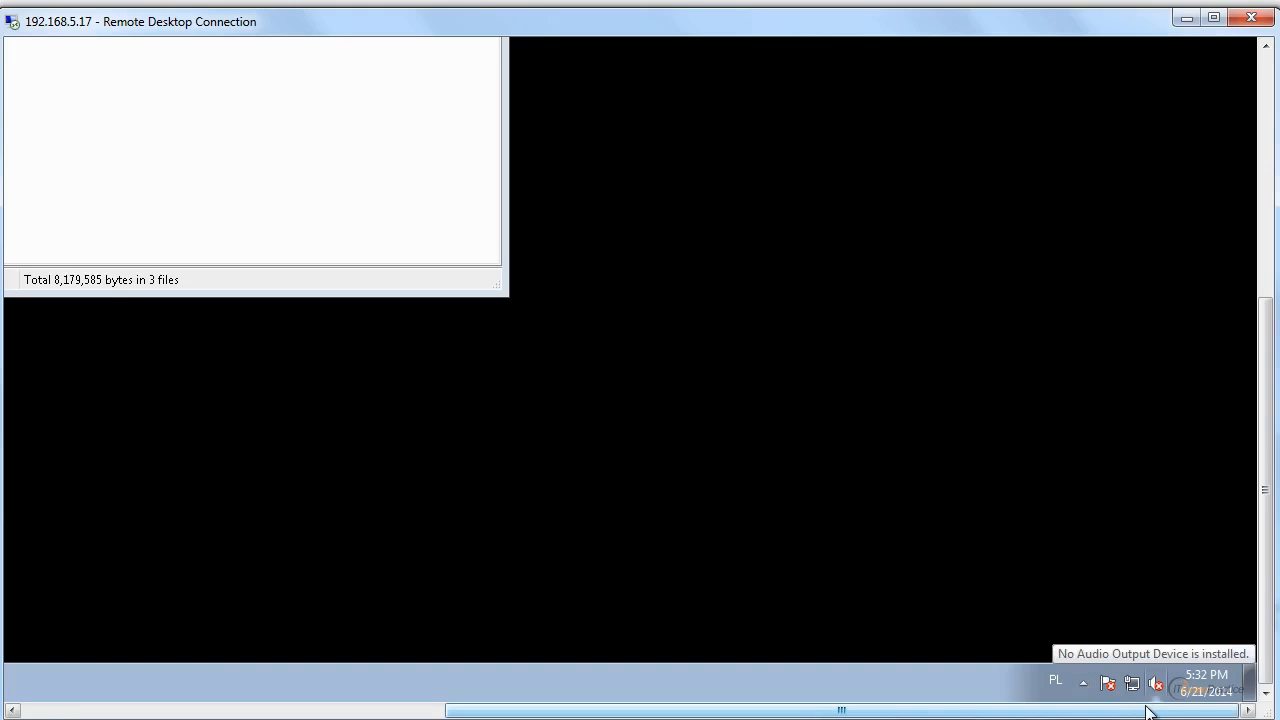
{"action": "left_click_drag", "start_coordinate": [1148, 712], "coordinate": [680, 697]}
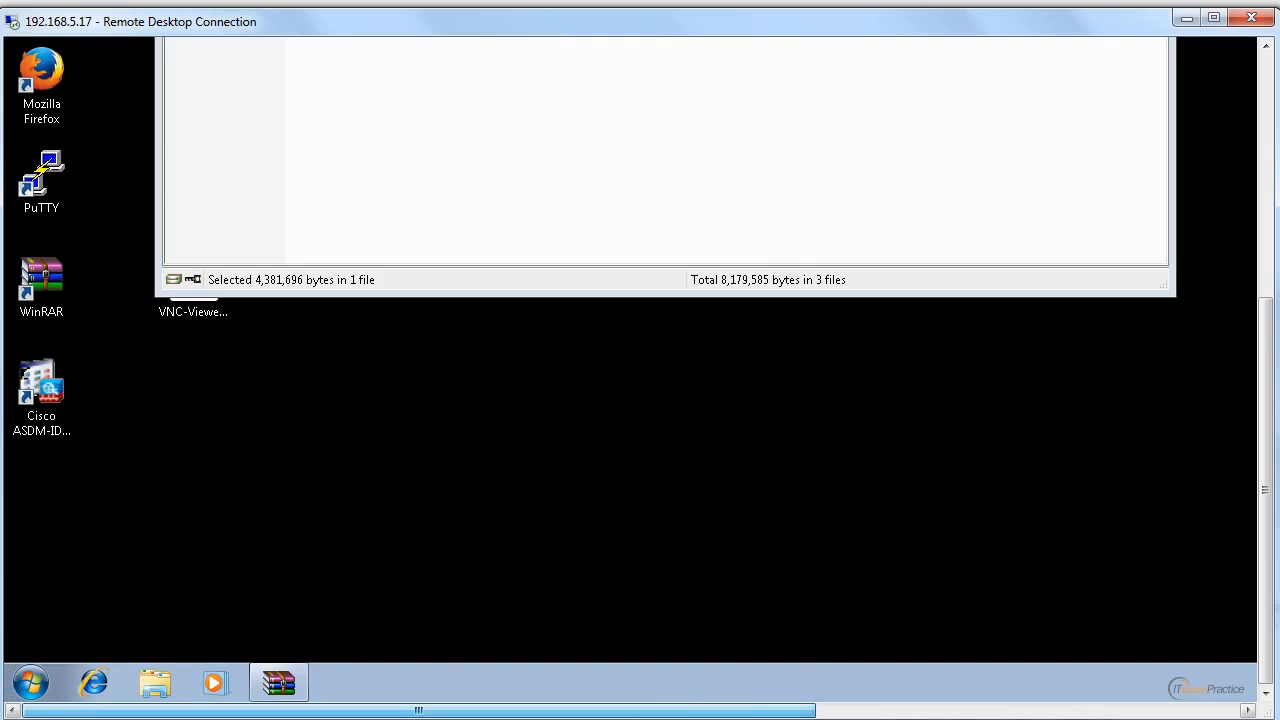
{"action": "left_click_drag", "start_coordinate": [1262, 622], "coordinate": [1261, 380]}
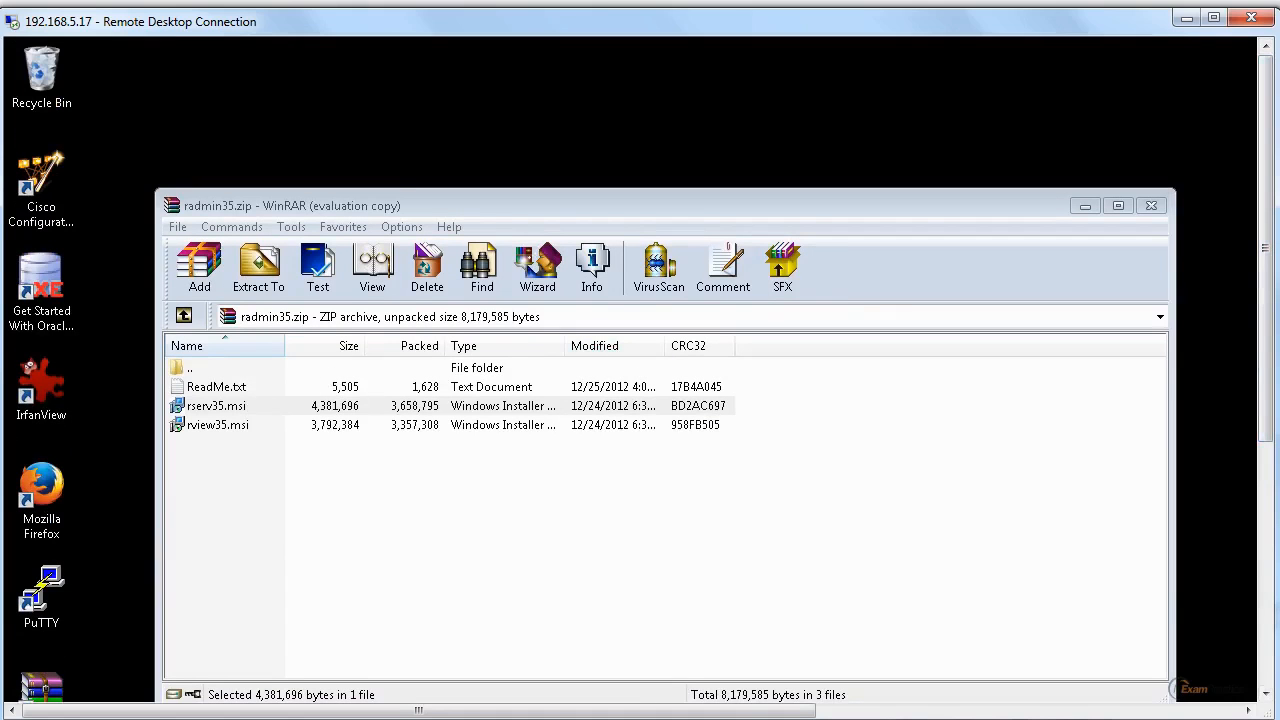
Run VNC-Viewer-5.2.0-Windows-32bit.exe on the remote desktop, accept its license terms, and close the viewer window.
{"action": "left_click", "coordinate": [1264, 657]}
{"action": "left_click", "coordinate": [1265, 668]}
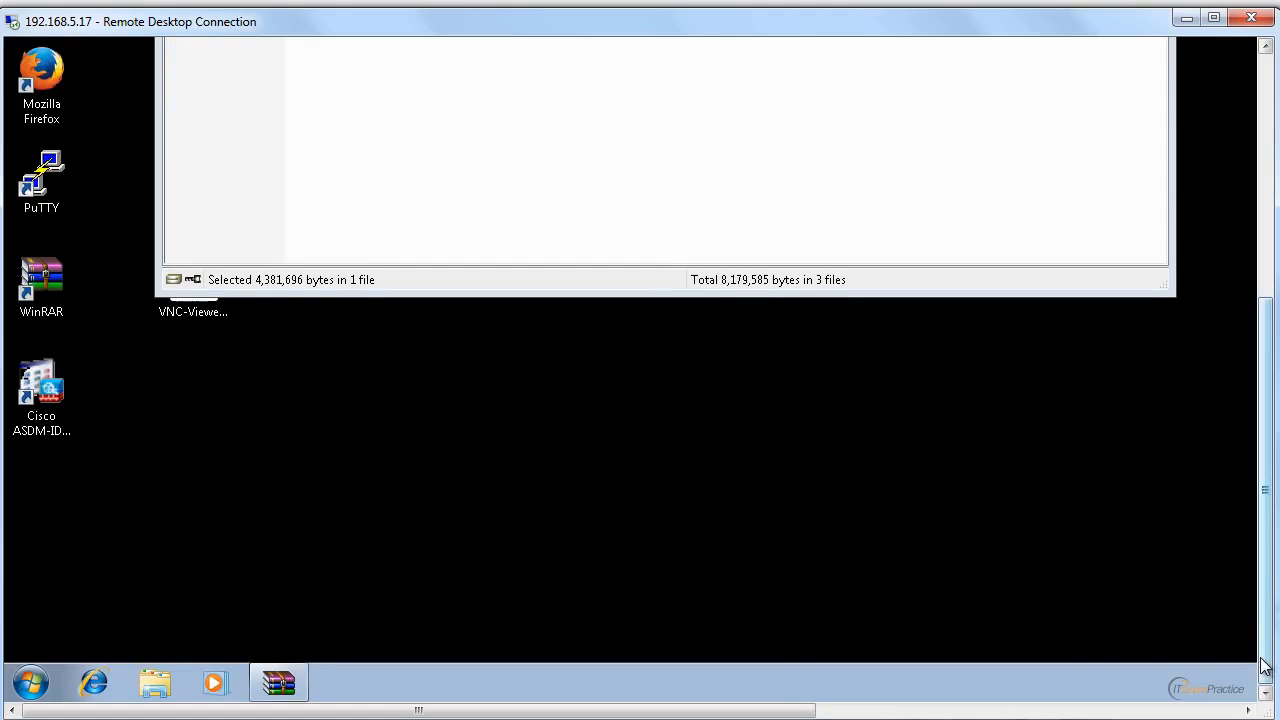
{"action": "scroll", "coordinate": [1260, 629], "scroll_direction": "up", "scroll_amount": 3}
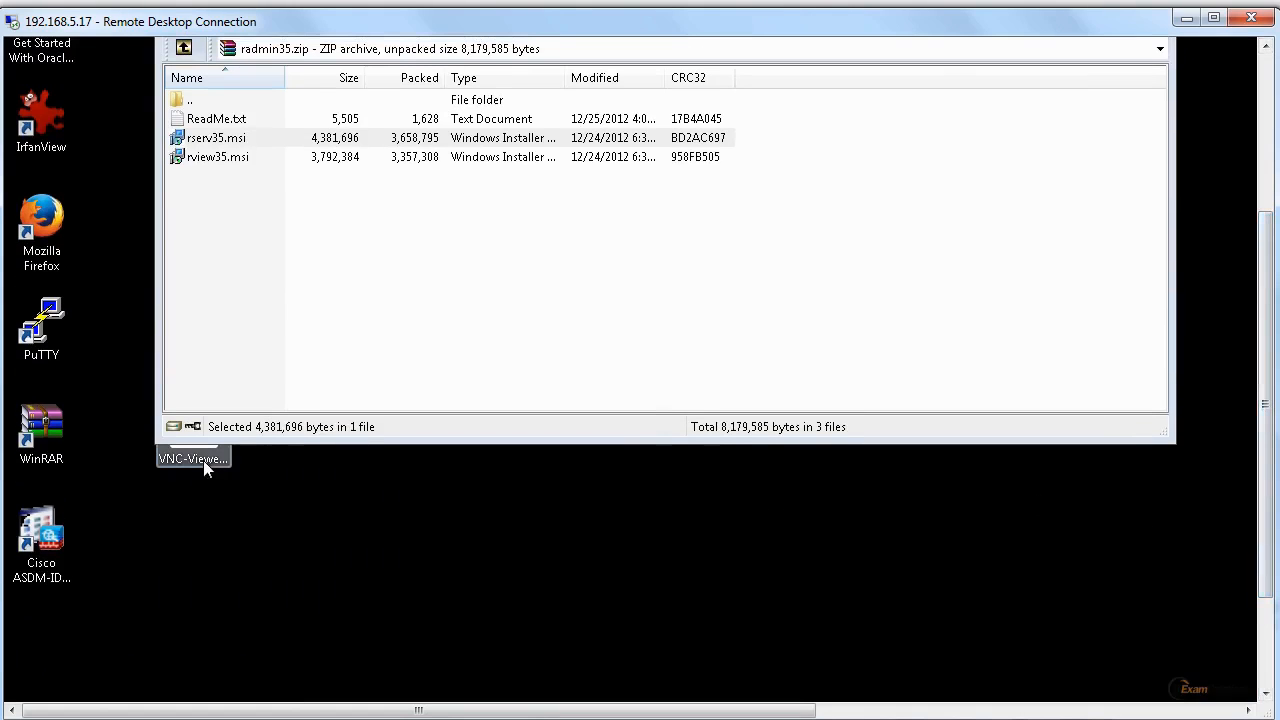
{"action": "left_click", "coordinate": [205, 468]}
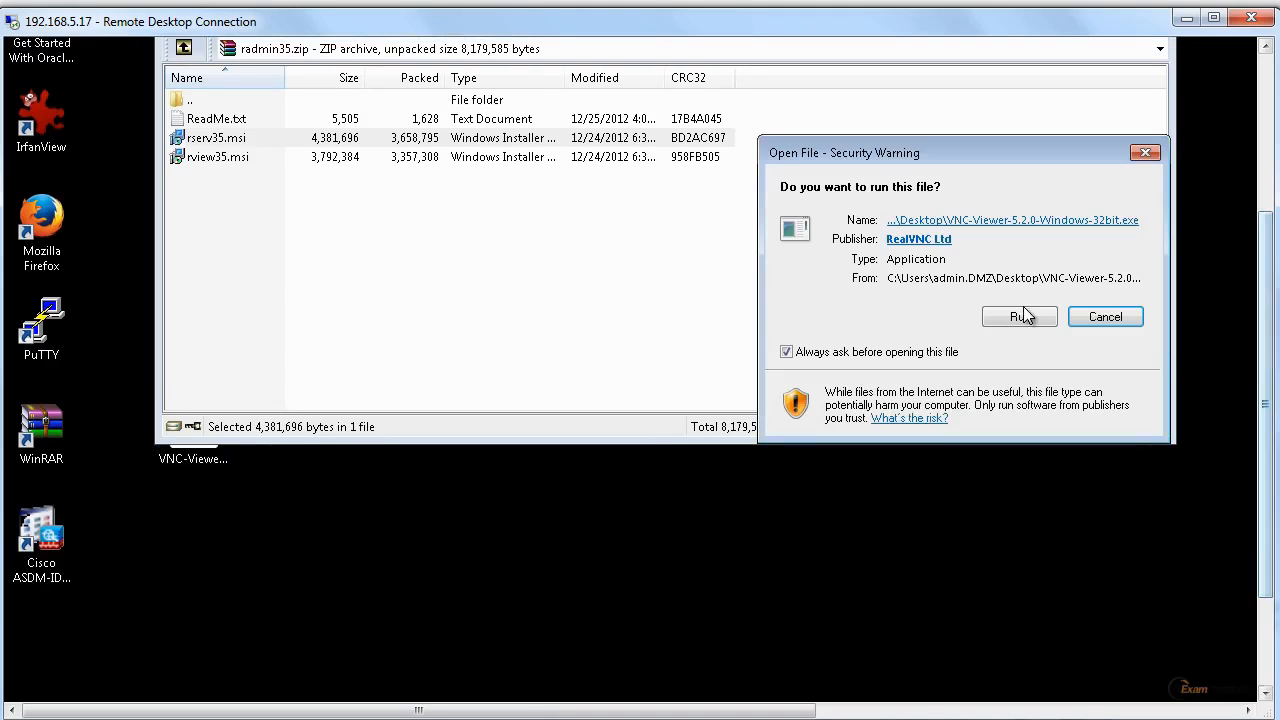
{"action": "left_click", "coordinate": [1024, 318]}
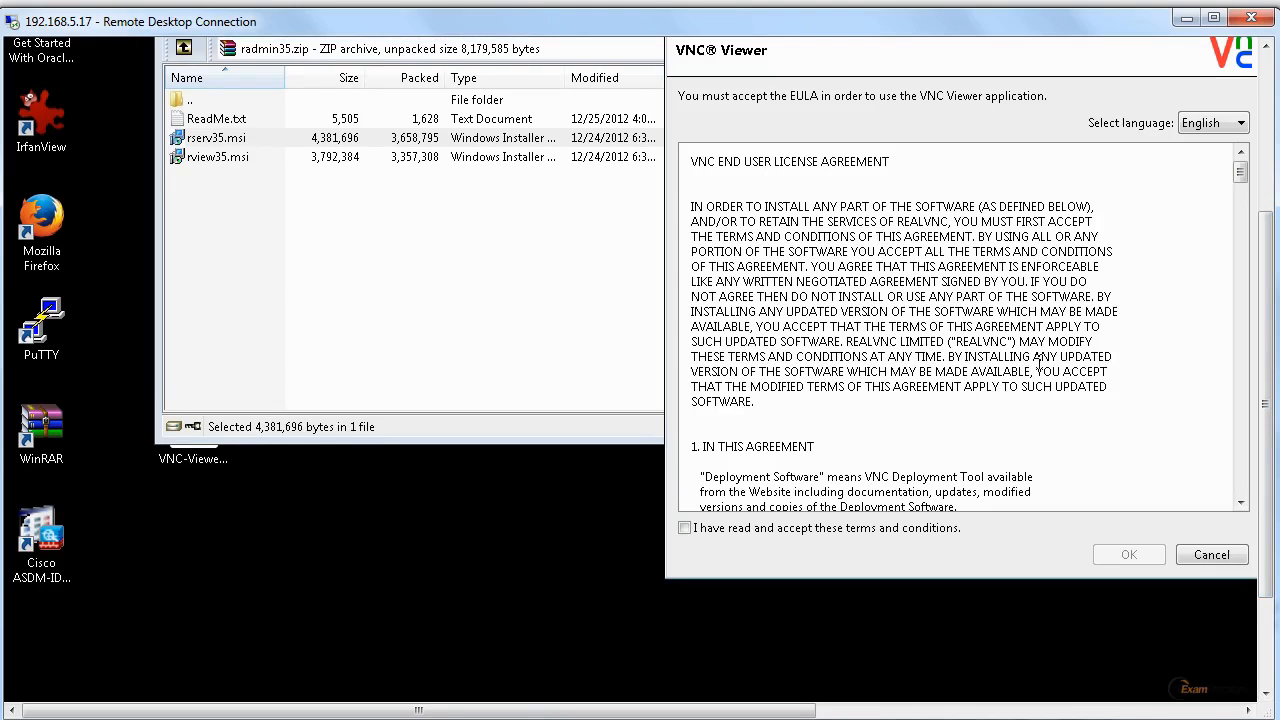
{"action": "left_click", "coordinate": [763, 528]}
{"action": "left_click", "coordinate": [1135, 556]}
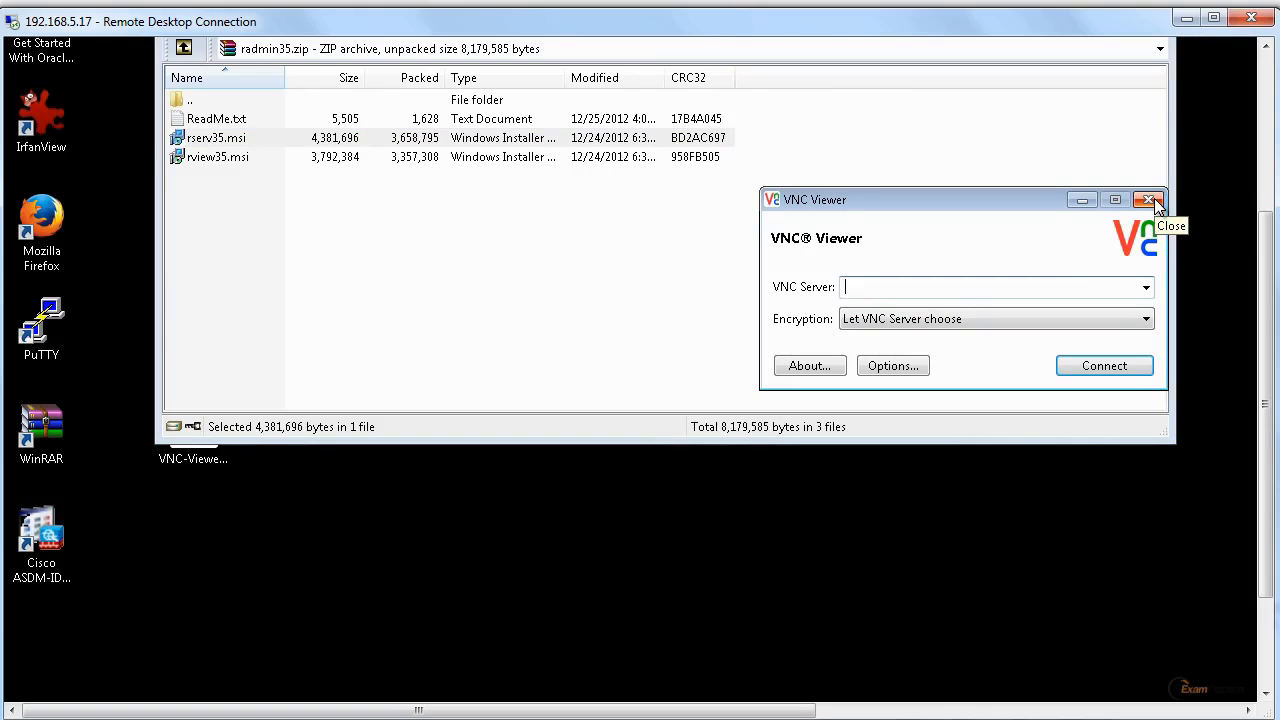
{"action": "left_click", "coordinate": [1154, 198]}
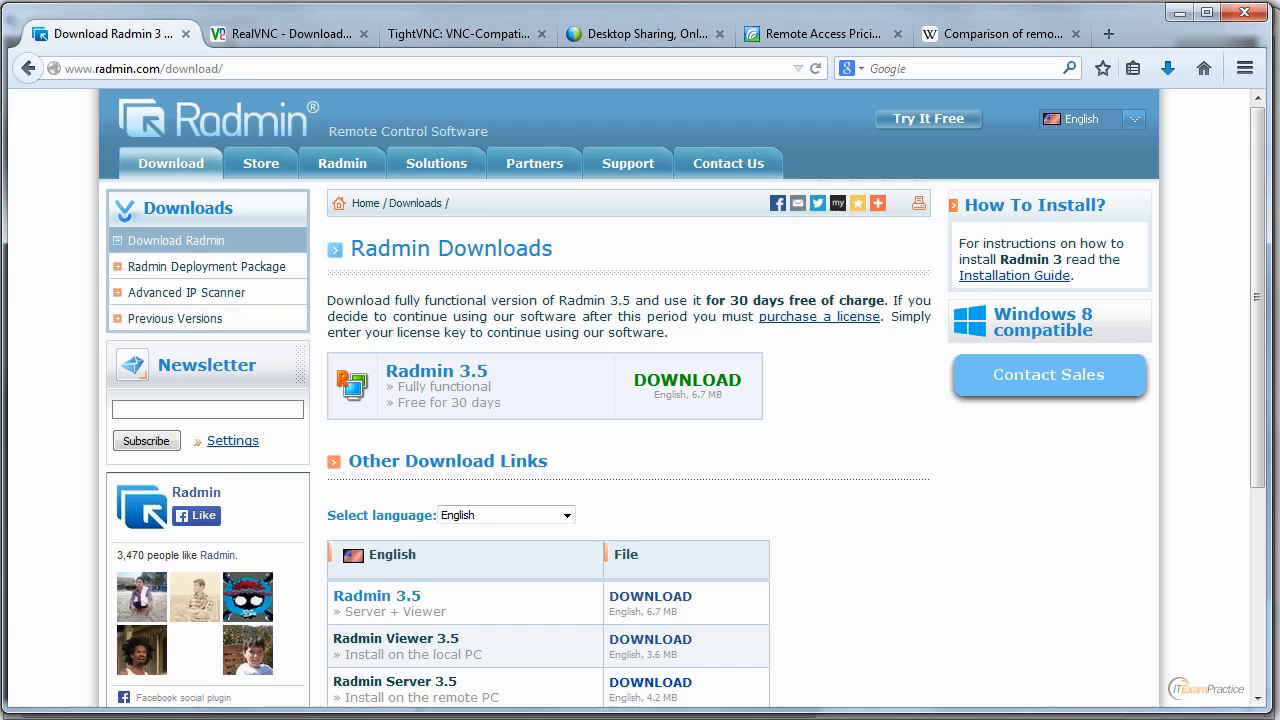
Switch to the RealVNC site in the browser, go back to all downloads, and open the VNC for Windows download list.
{"action": "left_click", "coordinate": [255, 37]}
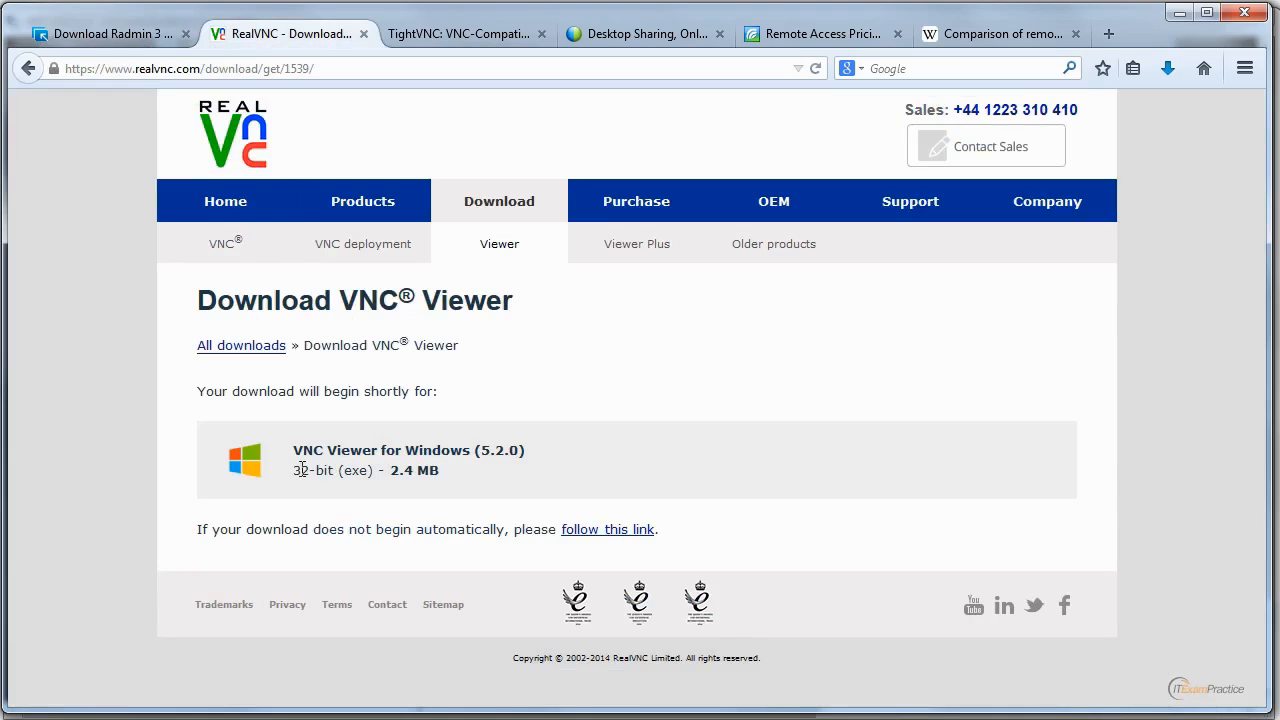
{"action": "left_click", "coordinate": [32, 76]}
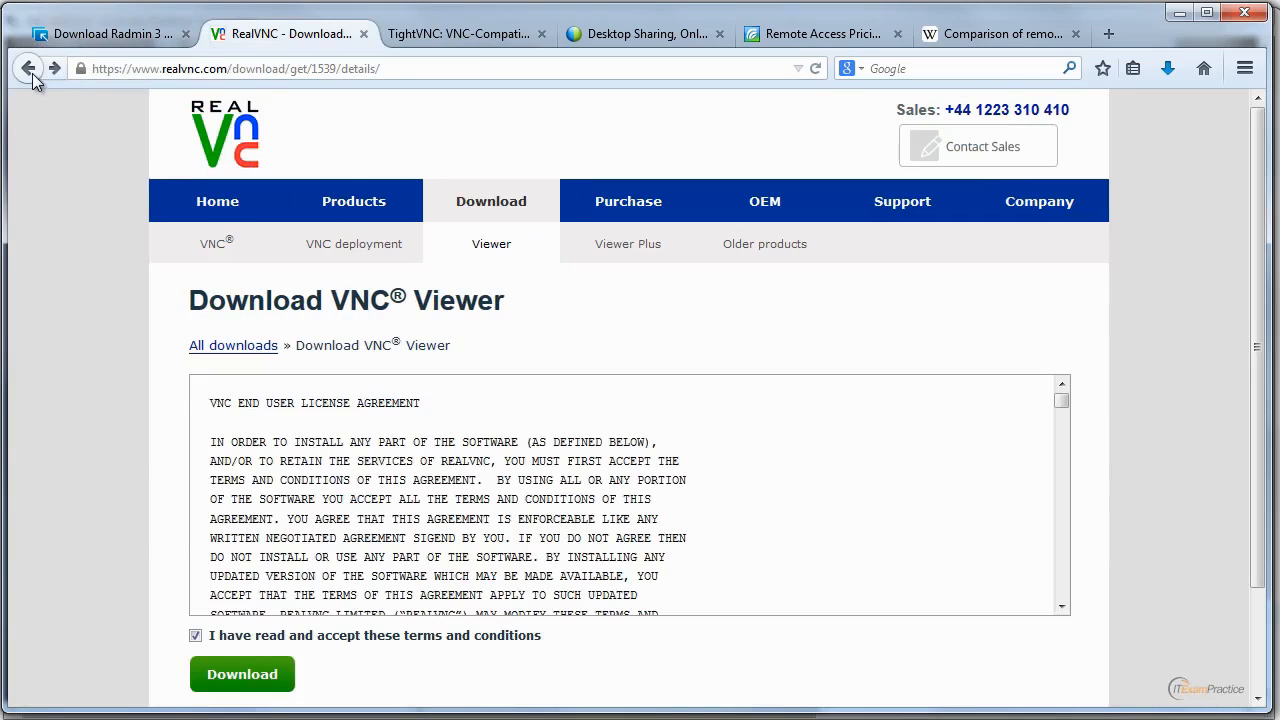
{"action": "left_click", "coordinate": [32, 76]}
{"action": "left_click", "coordinate": [32, 76]}
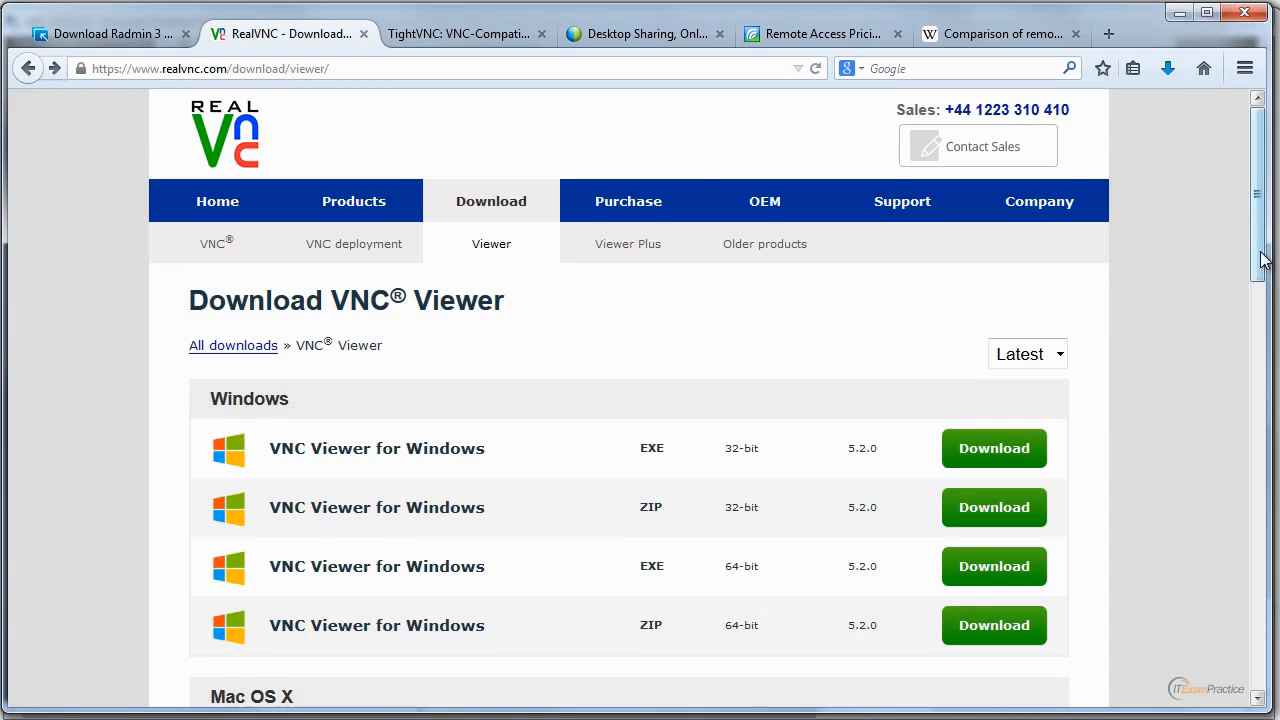
{"action": "left_click_drag", "start_coordinate": [1258, 255], "coordinate": [1260, 200]}
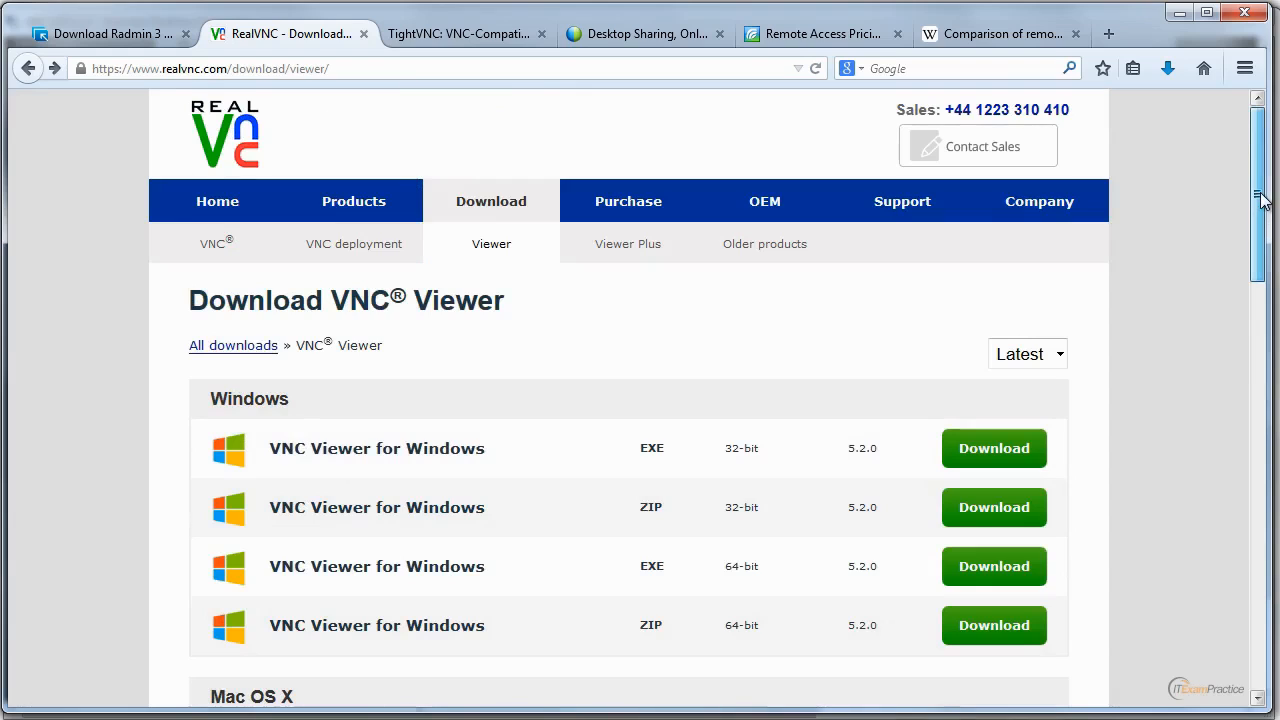
{"action": "left_click", "coordinate": [240, 345]}
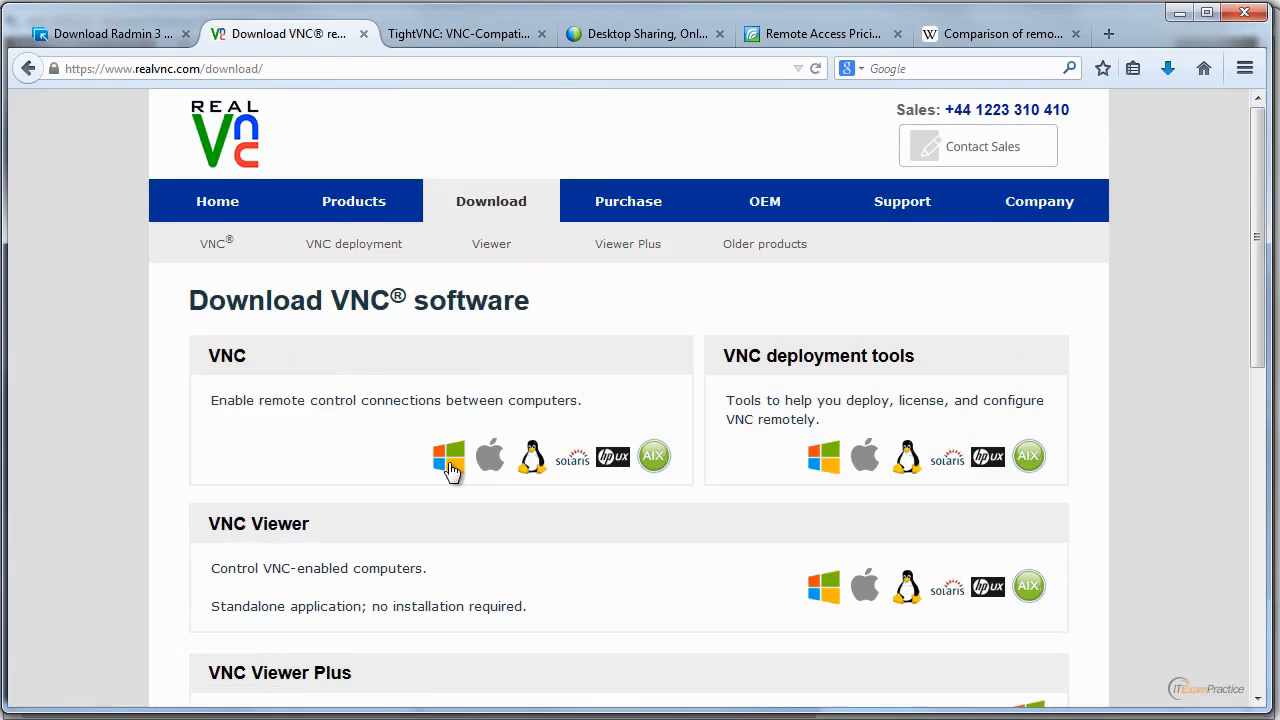
{"action": "left_click", "coordinate": [449, 464]}
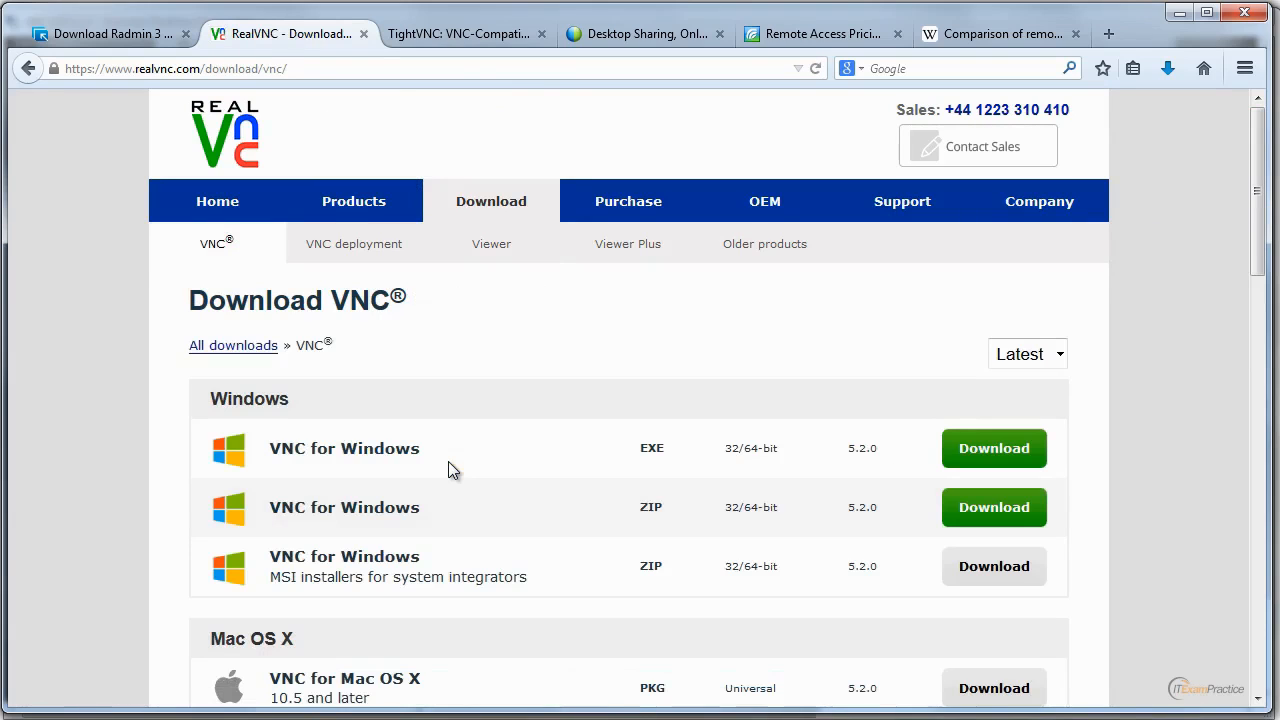
Download the VNC for Windows 5.2.0 EXE, accepting the license terms, and save VNC-5.2.0-Windows.exe.
{"action": "left_click", "coordinate": [997, 450]}
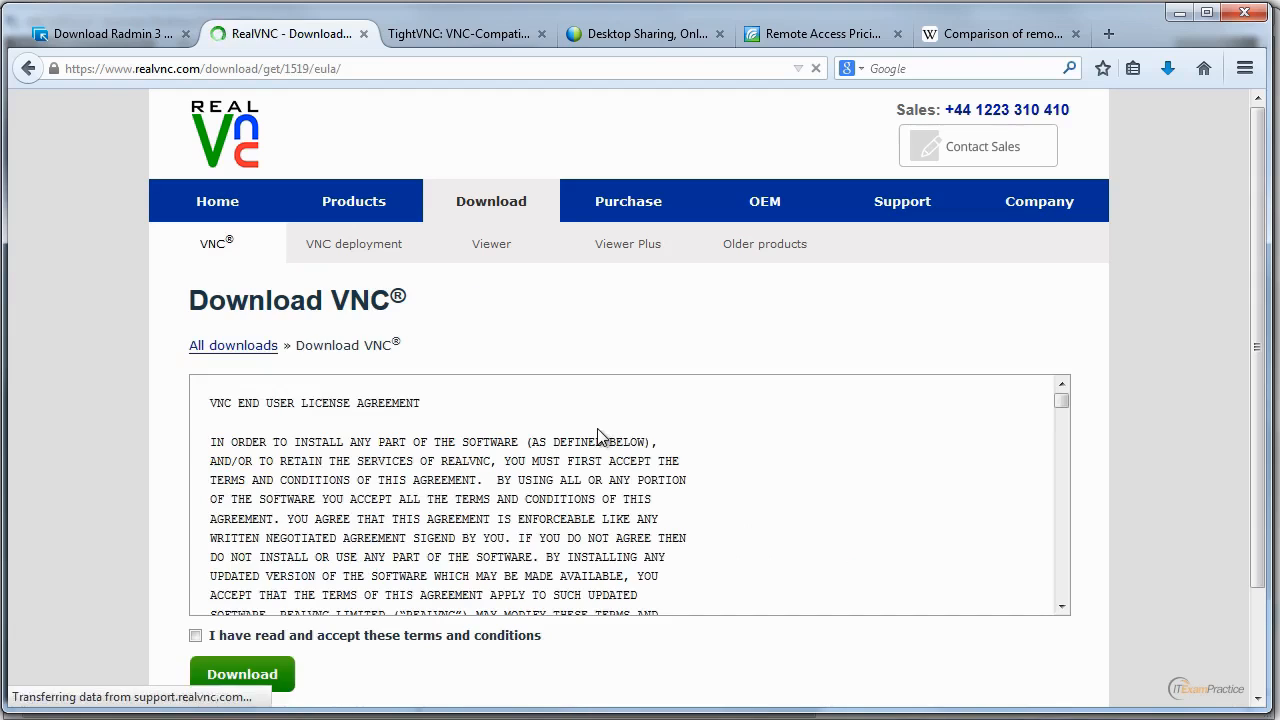
{"action": "left_click", "coordinate": [195, 636]}
{"action": "left_click", "coordinate": [243, 675]}
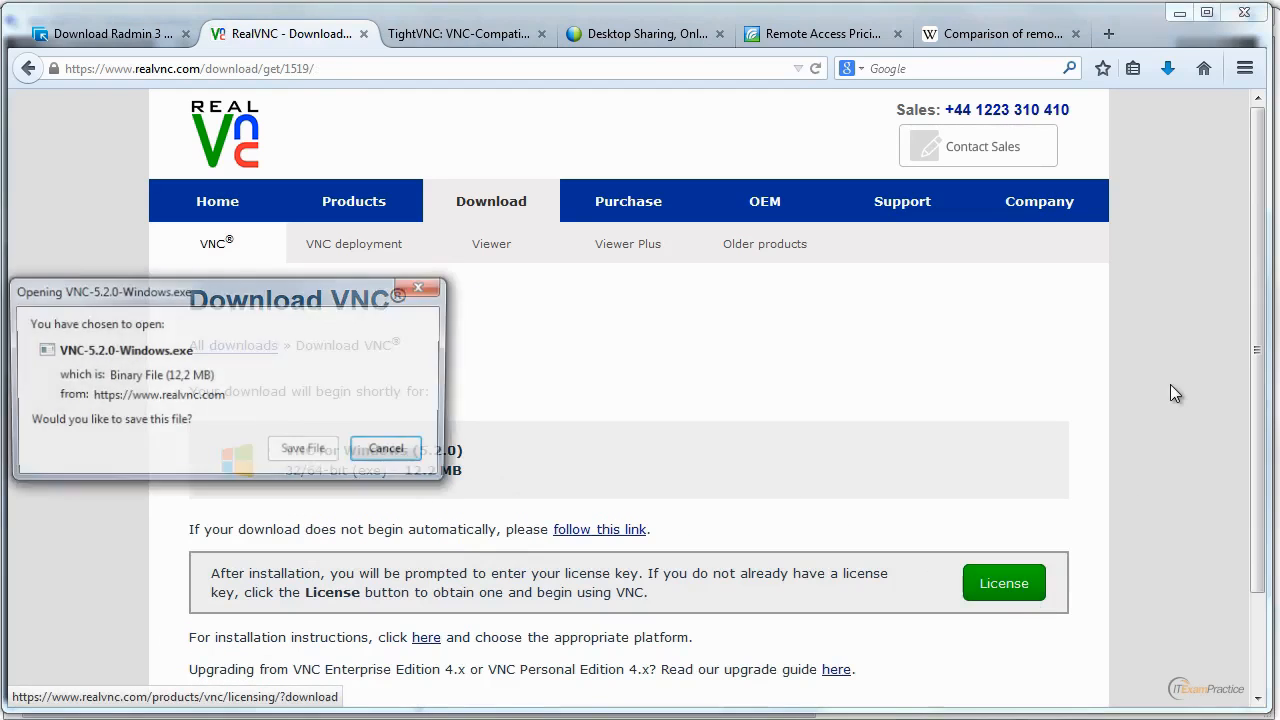
{"action": "left_click", "coordinate": [307, 452]}
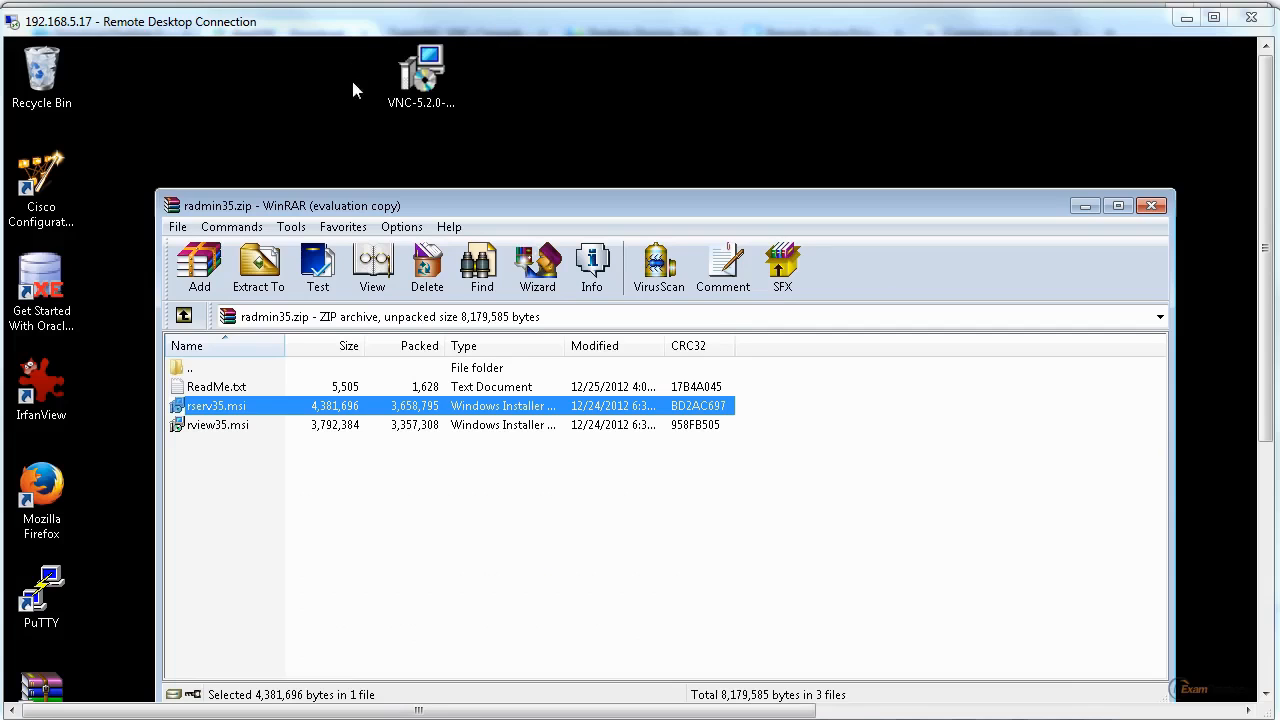
Launch the VNC-5.2.0-Windows.exe installer on the remote desktop and allow it to make changes to the computer.
{"action": "double_click", "coordinate": [416, 92]}
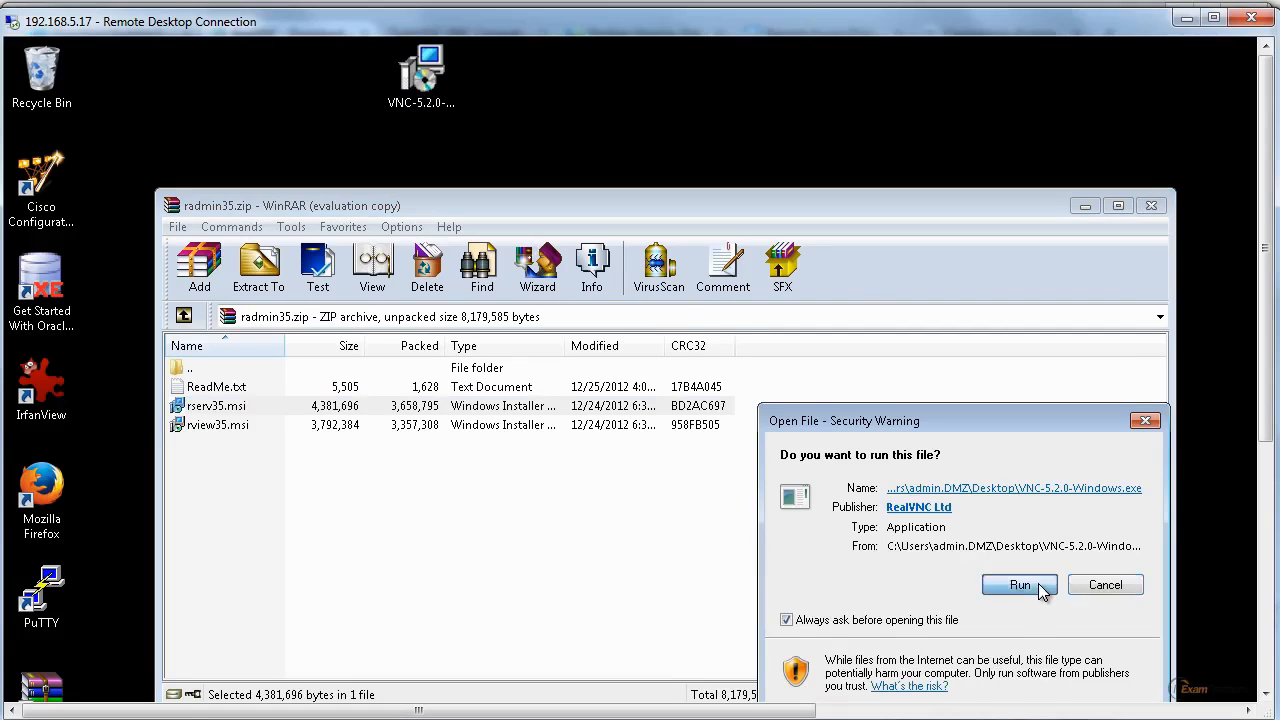
{"action": "left_click", "coordinate": [1038, 584]}
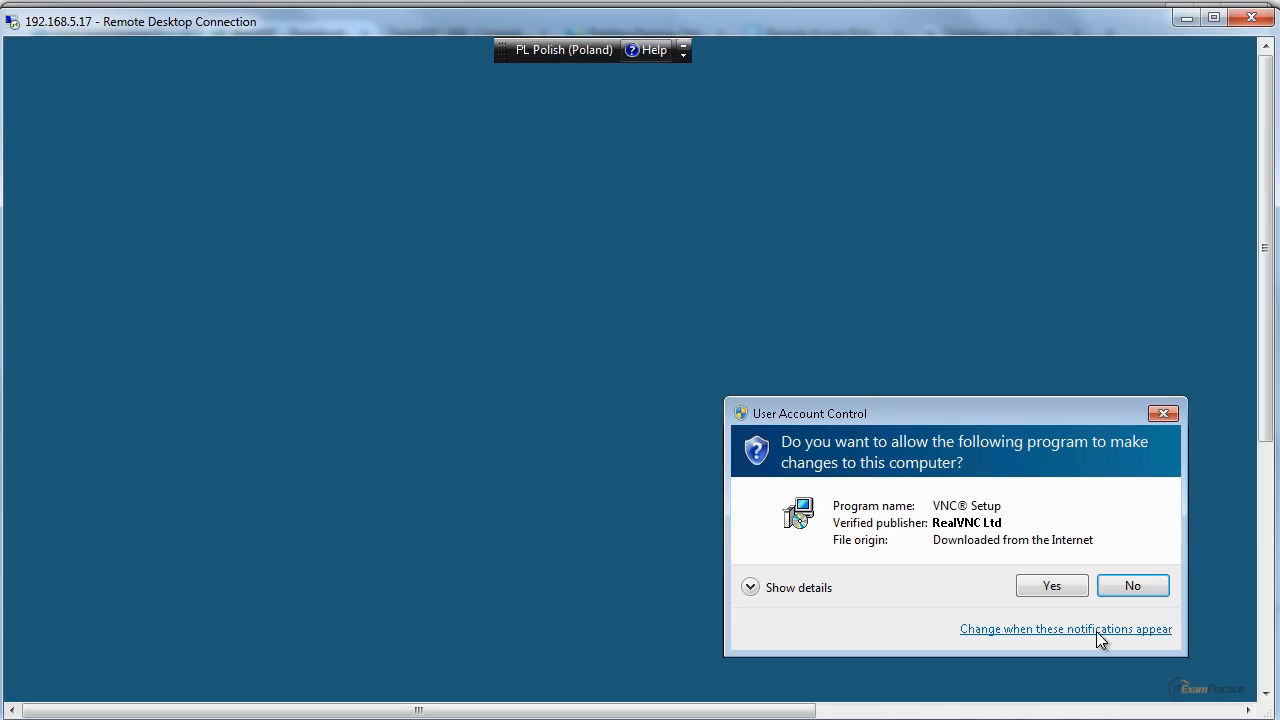
{"action": "left_click", "coordinate": [1051, 587]}
{"action": "left_click", "coordinate": [958, 605]}
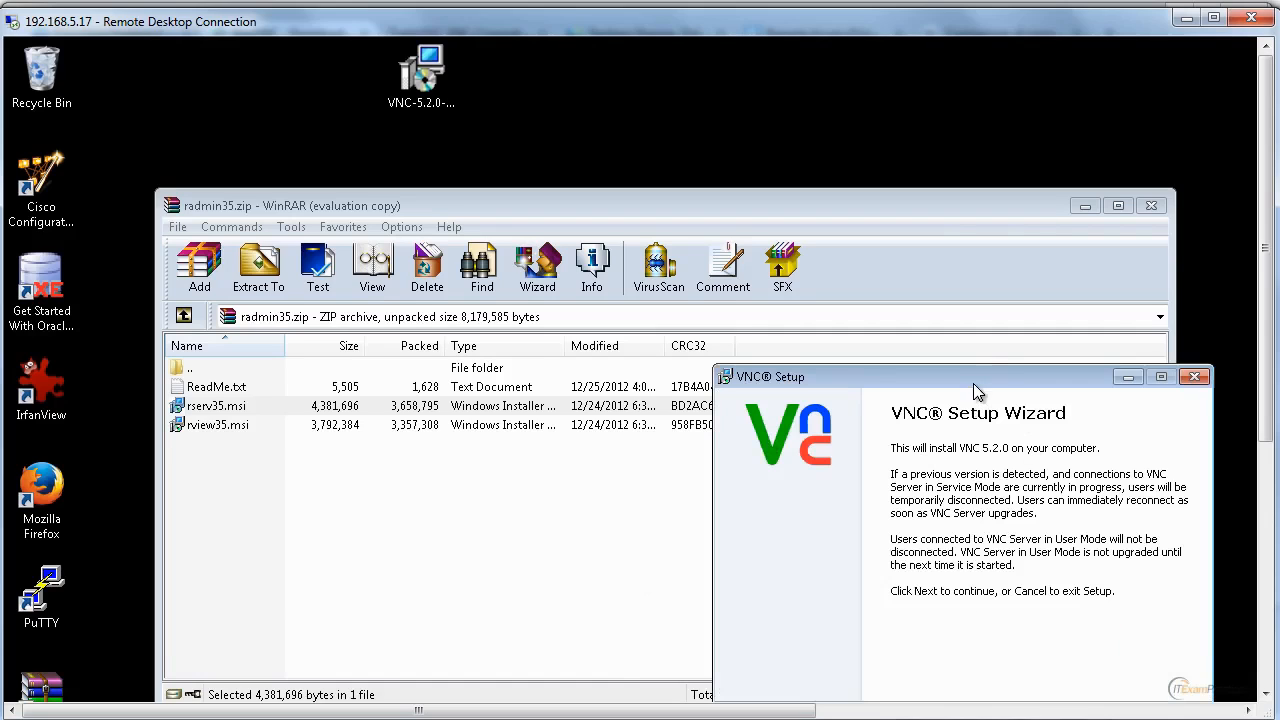
Accept the VNC license agreement and keep all server and viewer components with their default installation folders.
{"action": "left_click_drag", "start_coordinate": [975, 381], "coordinate": [437, 57]}
{"action": "left_click", "coordinate": [548, 398]}
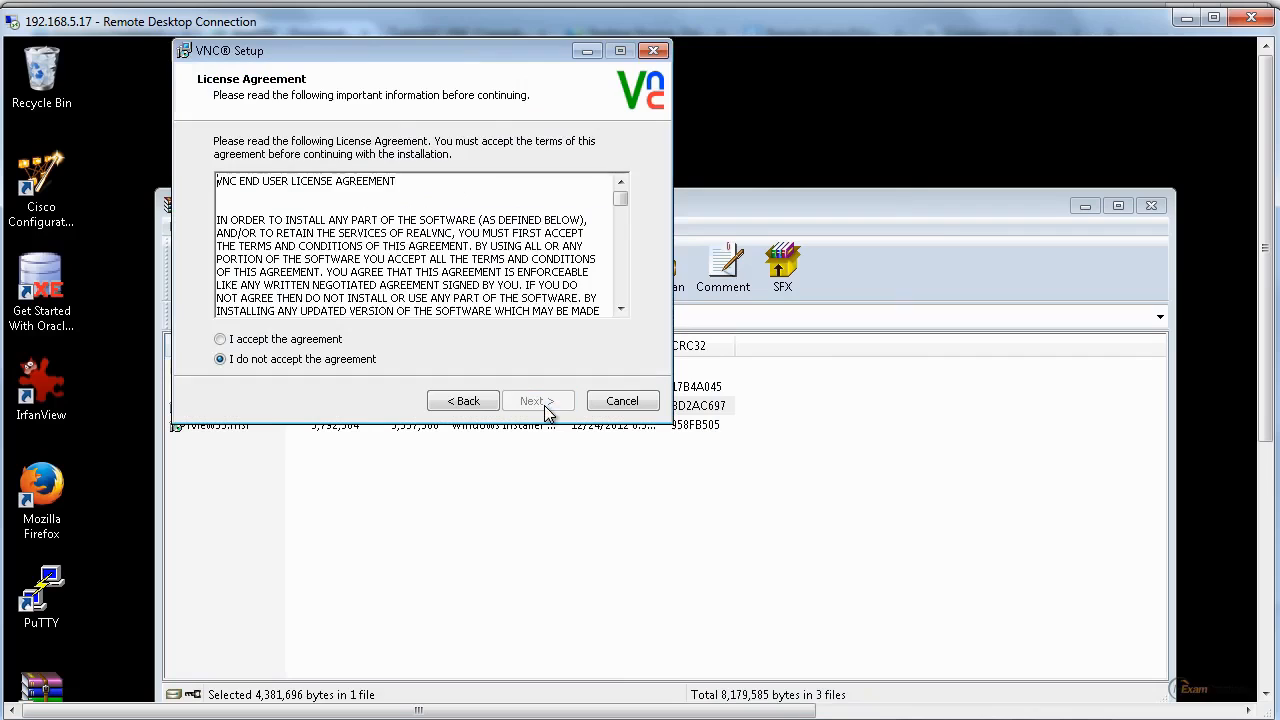
{"action": "left_click", "coordinate": [340, 343]}
{"action": "left_click", "coordinate": [556, 408]}
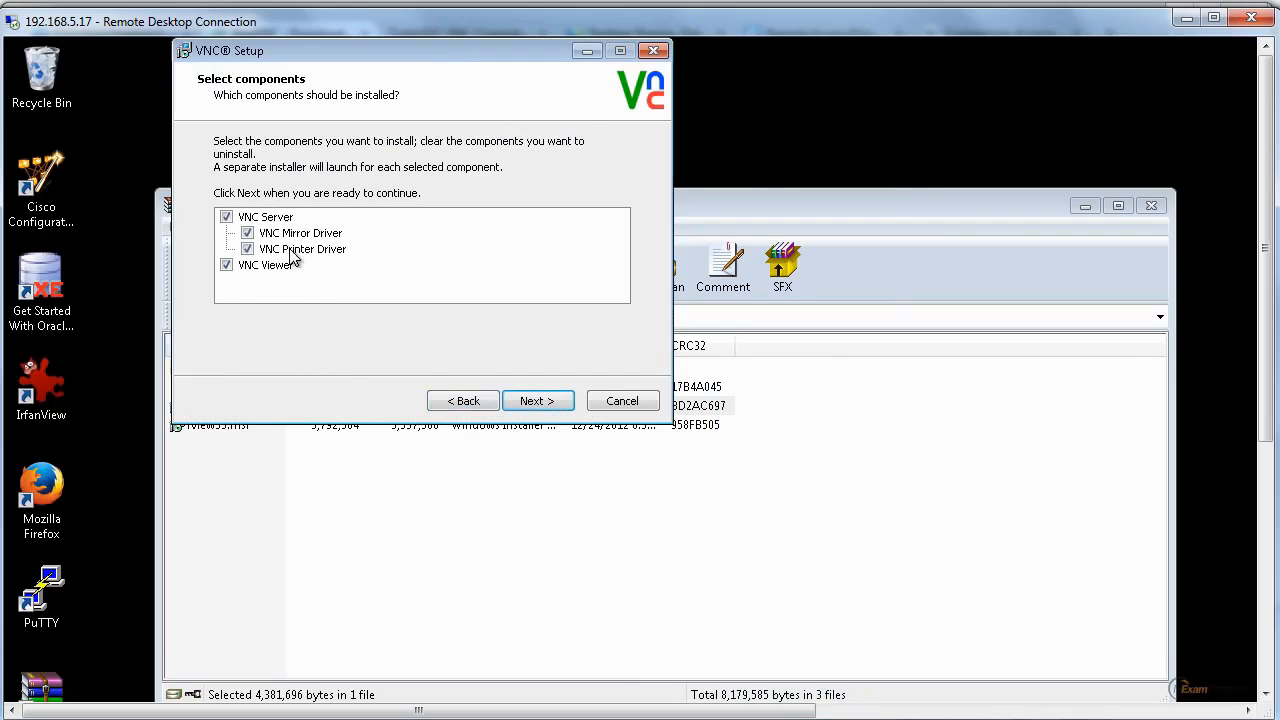
{"action": "left_click", "coordinate": [548, 402]}
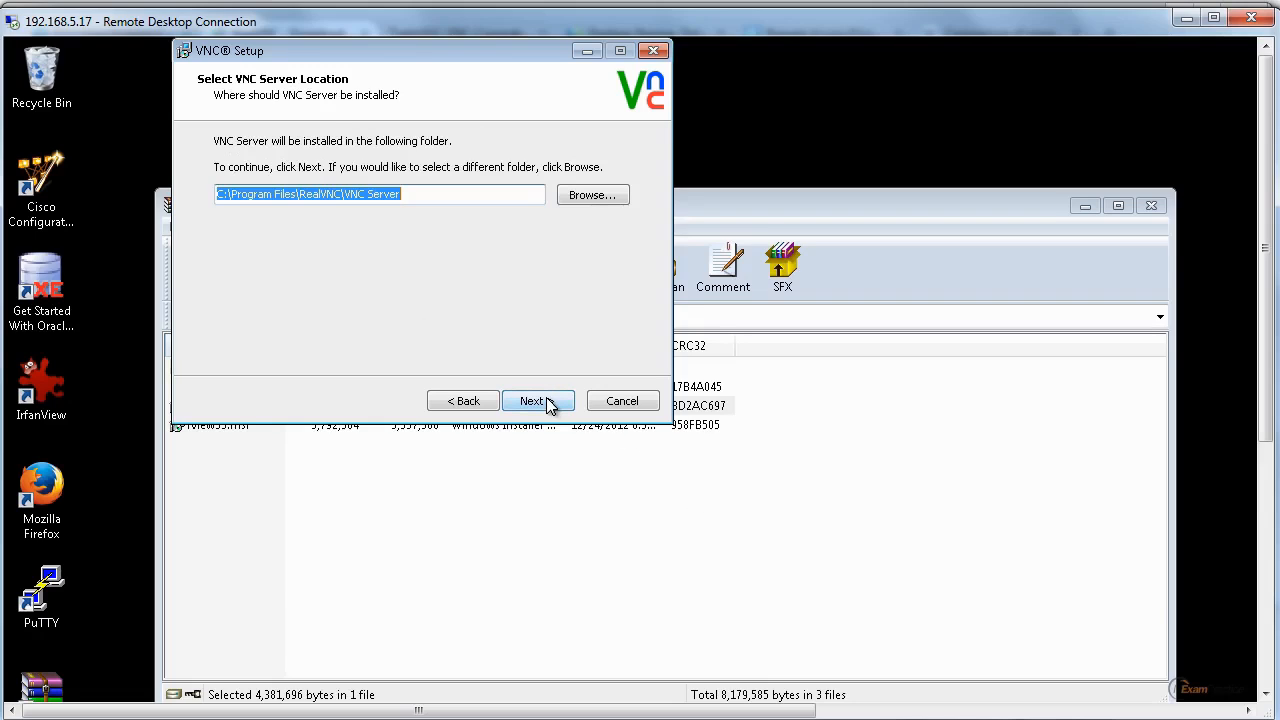
{"action": "left_click", "coordinate": [548, 402]}
{"action": "left_click", "coordinate": [552, 403]}
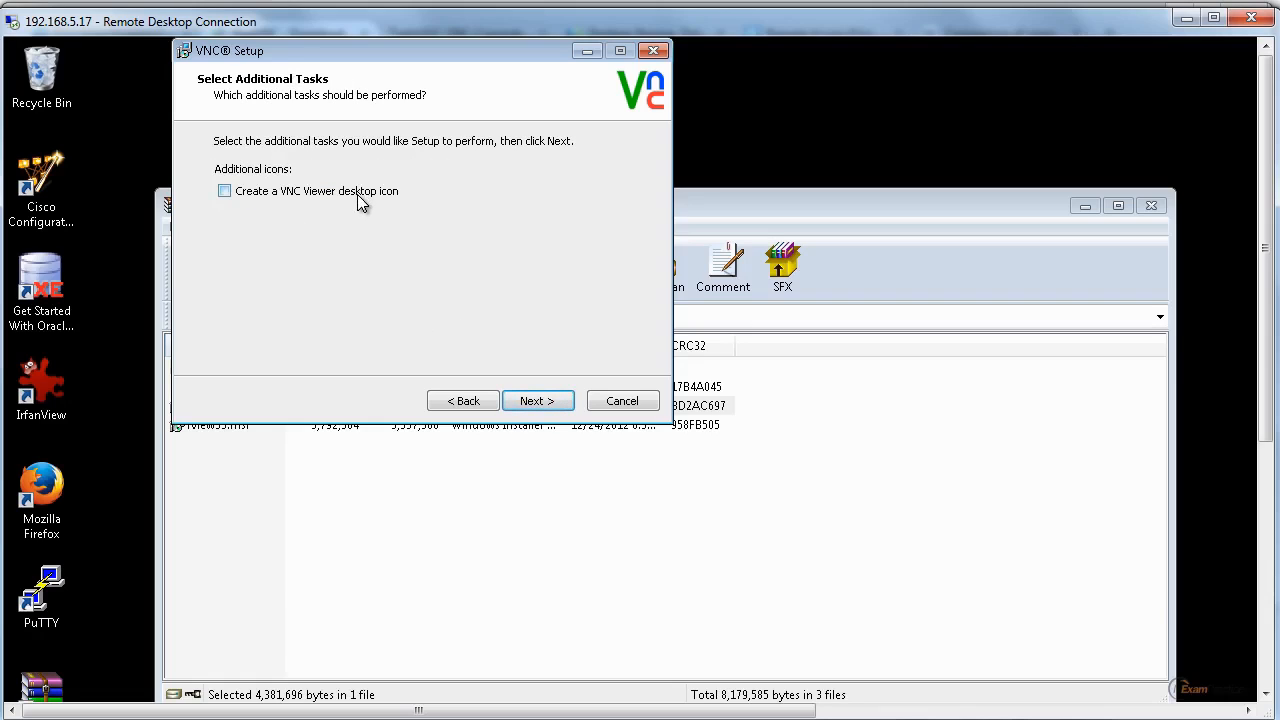
Try to install VNC with a VNC Viewer desktop icon and a firewall exception for VNC Server, and close the setup wizard.
{"action": "left_click", "coordinate": [357, 194]}
{"action": "left_click", "coordinate": [548, 402]}
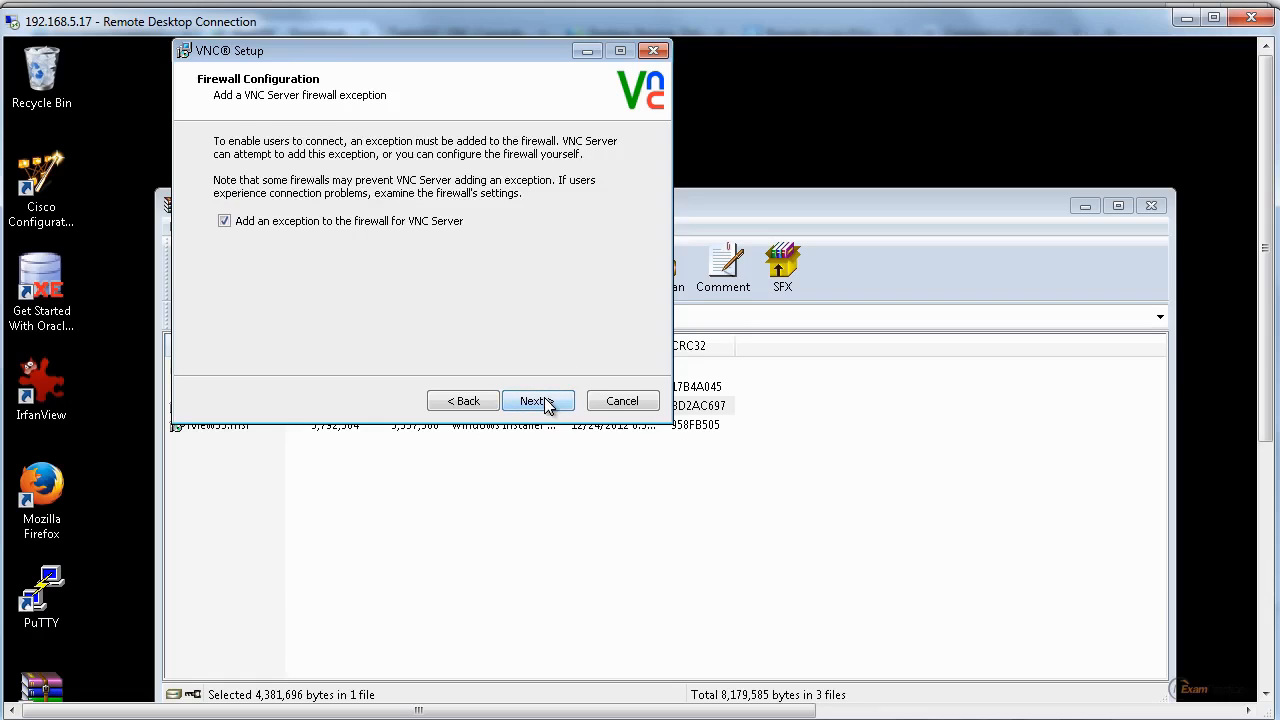
{"action": "left_click", "coordinate": [548, 402]}
{"action": "left_click", "coordinate": [548, 402]}
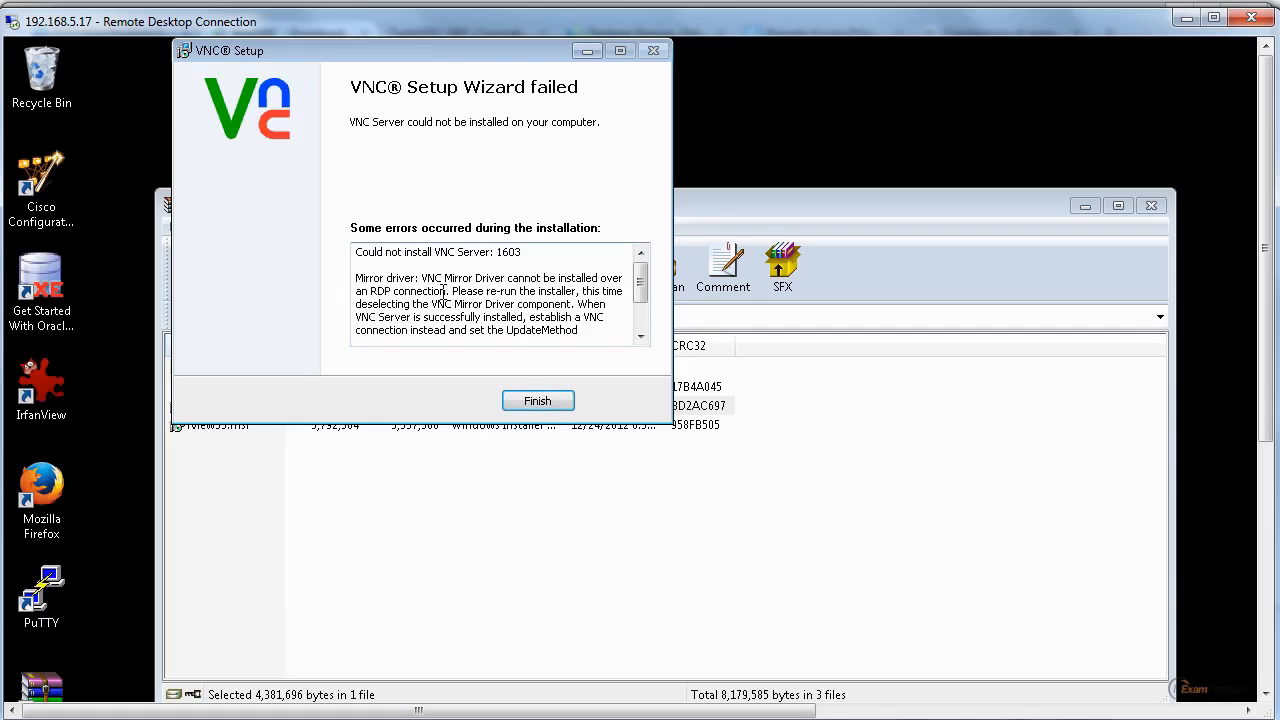
{"action": "left_click", "coordinate": [530, 400]}
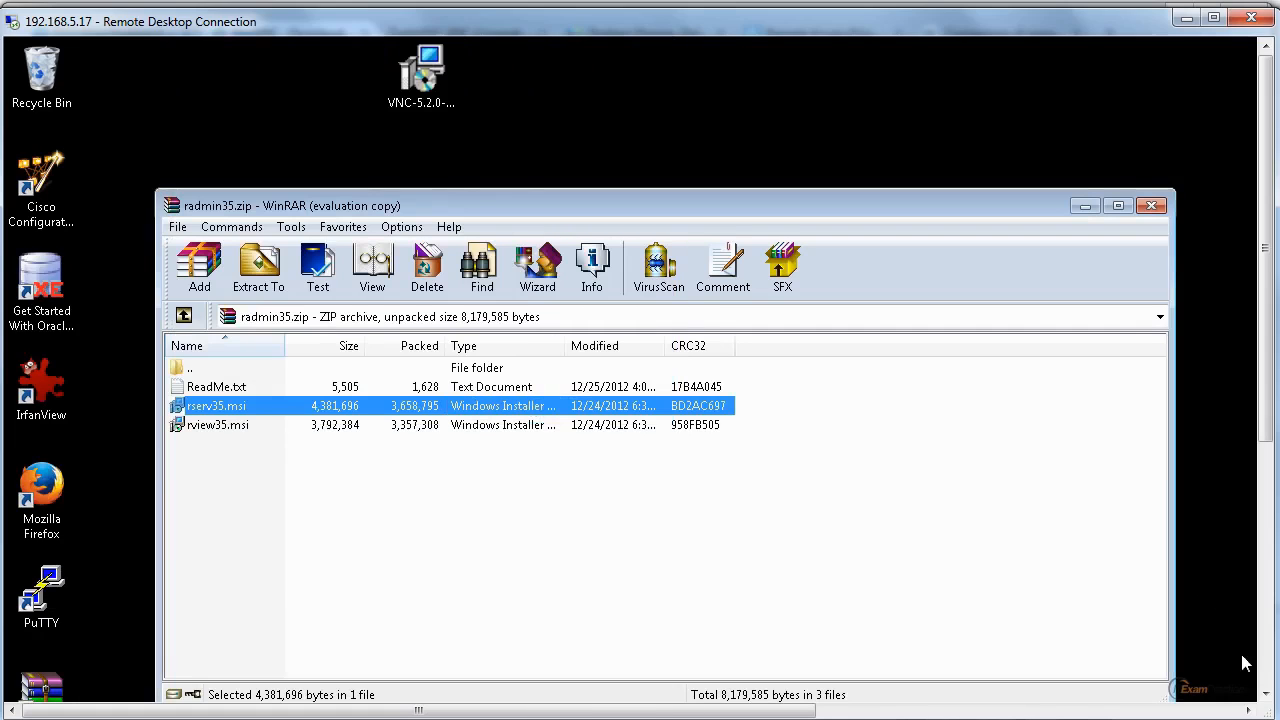
Recheck the remote machine's hidden tray icons following the VNC setup.
{"action": "left_click", "coordinate": [1265, 665]}
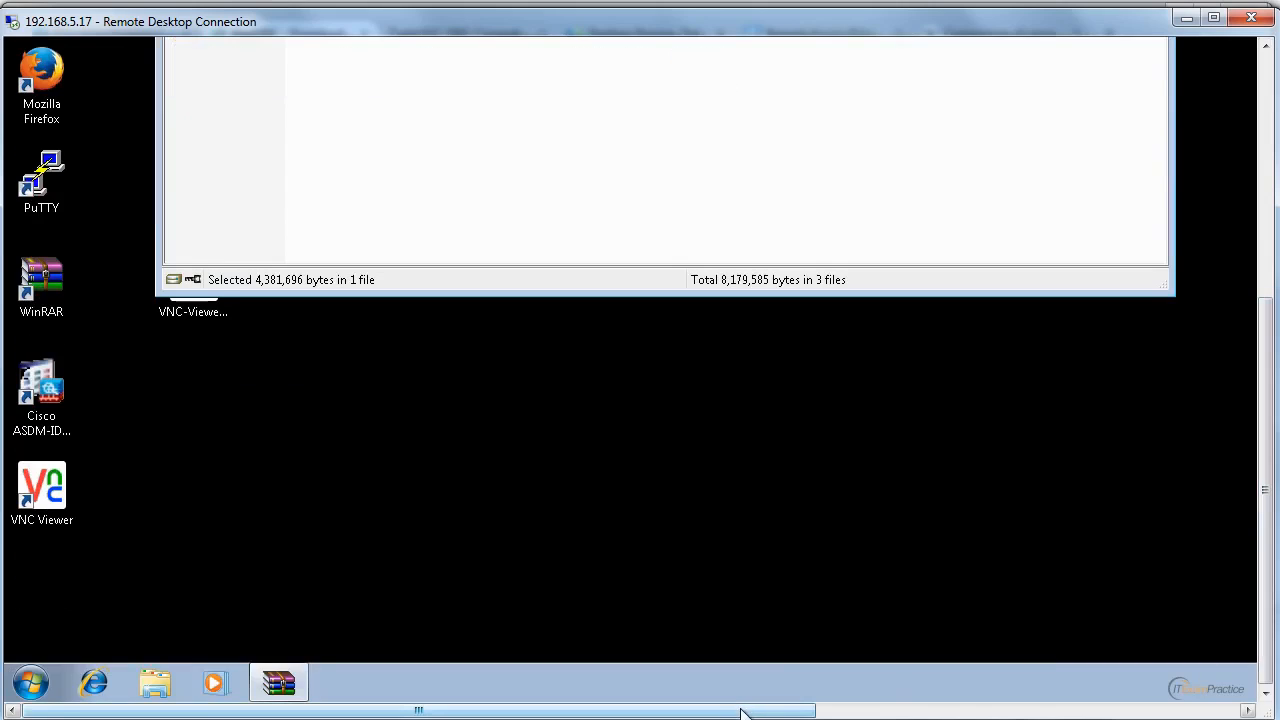
{"action": "left_click_drag", "start_coordinate": [741, 712], "coordinate": [1153, 712]}
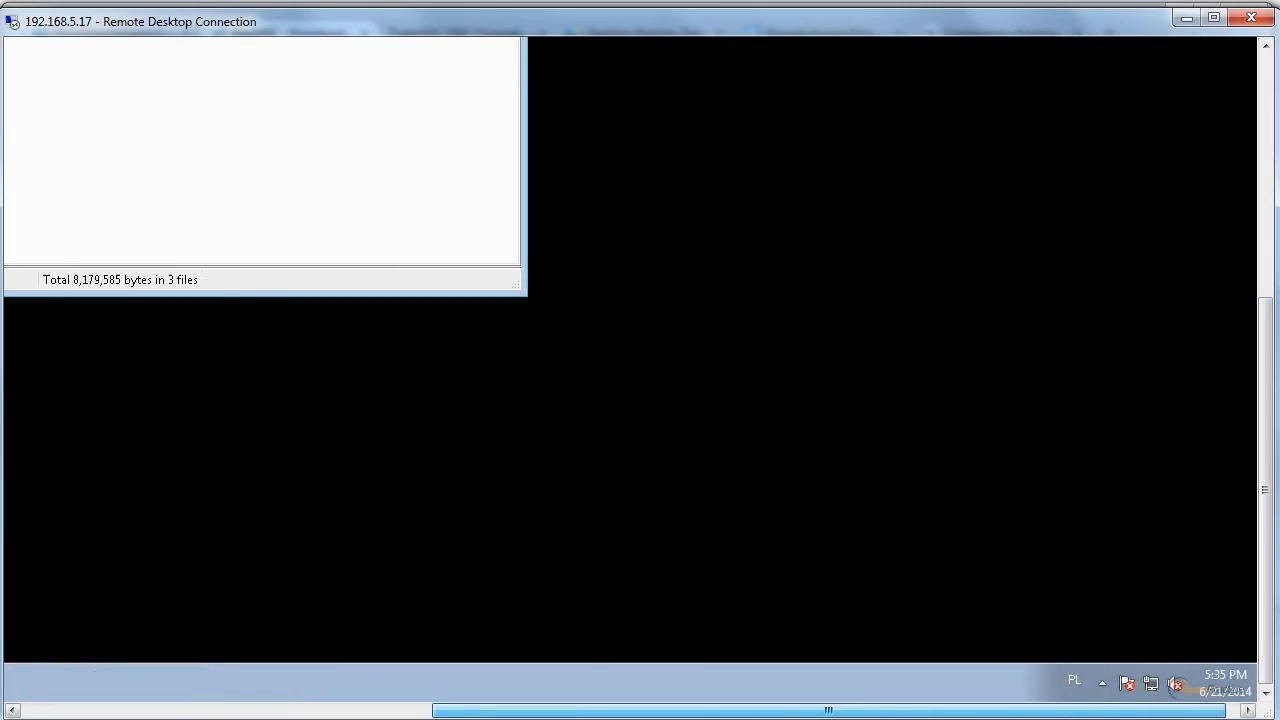
{"action": "left_click", "coordinate": [1103, 686]}
{"action": "left_click", "coordinate": [1103, 686]}
{"action": "left_click_drag", "start_coordinate": [1048, 709], "coordinate": [414, 708]}
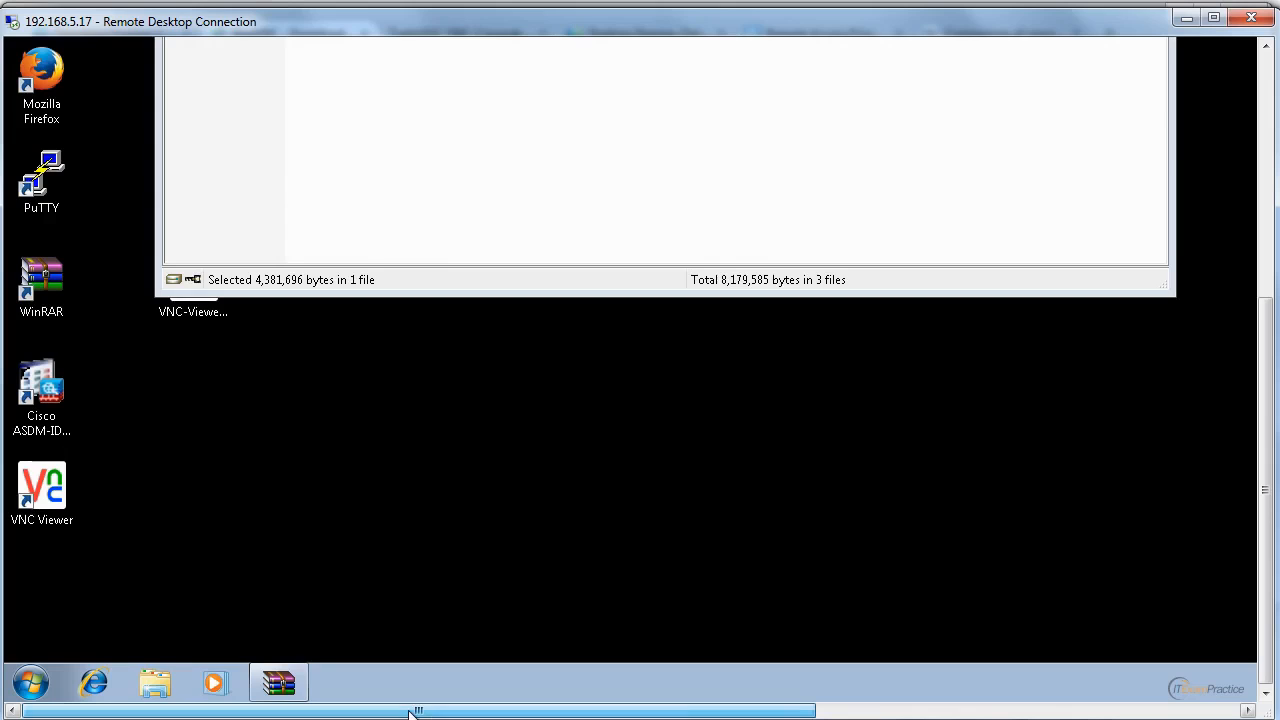
Close the WinRAR window on the remote desktop and open a command prompt with cmd.
{"action": "left_click_drag", "start_coordinate": [1265, 500], "coordinate": [1265, 260]}
{"action": "left_click", "coordinate": [1151, 209]}
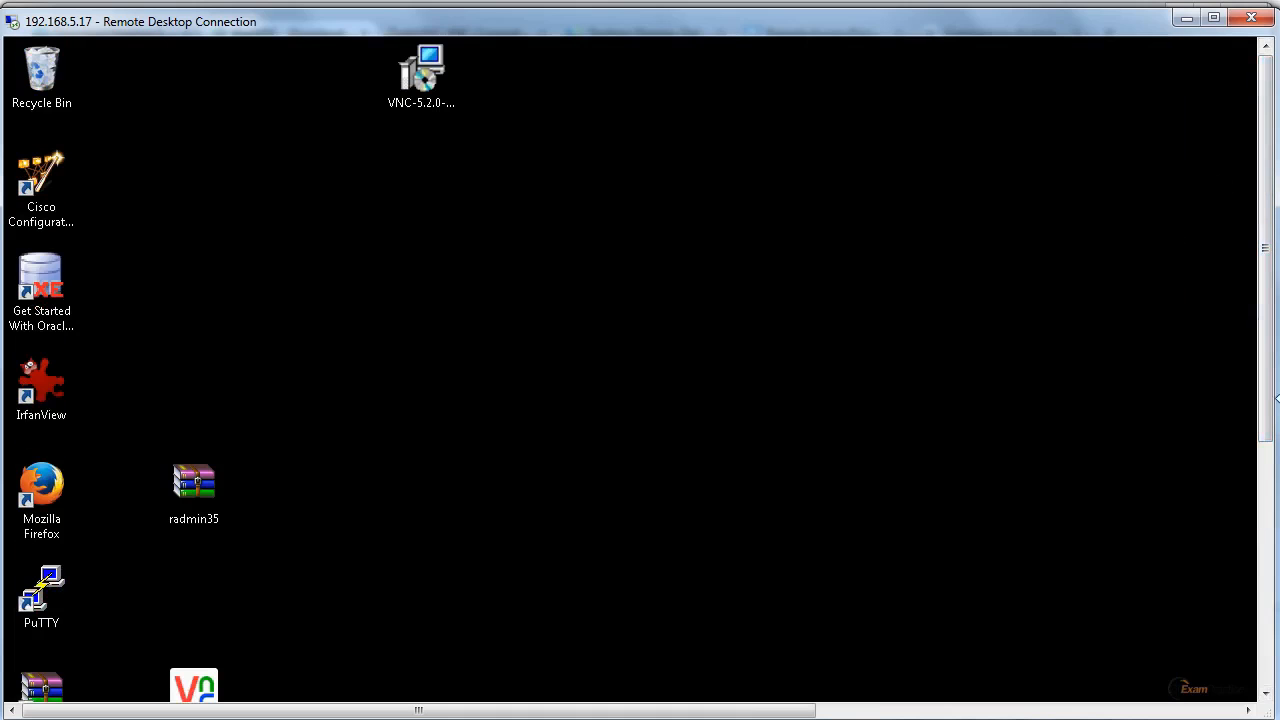
{"action": "left_click_drag", "start_coordinate": [1266, 398], "coordinate": [1262, 630]}
{"action": "left_click", "coordinate": [32, 684]}
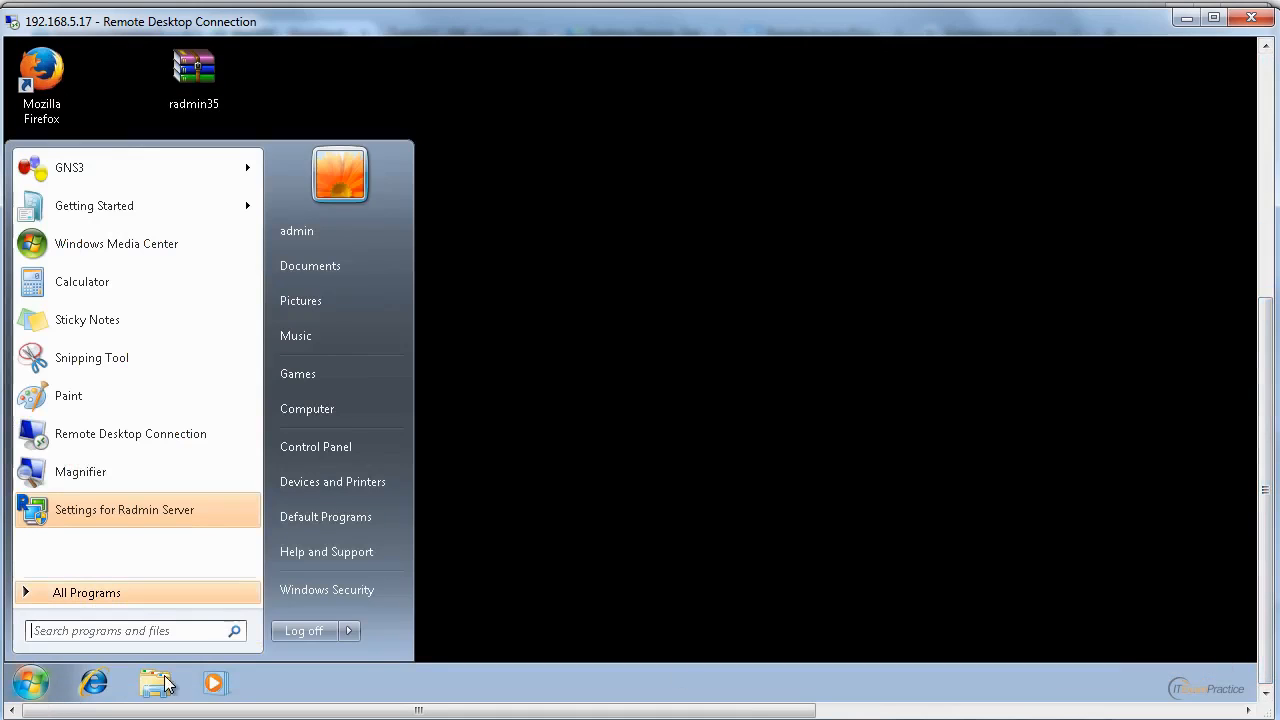
{"action": "left_click", "coordinate": [112, 623]}
{"action": "type", "text": "cmd"}
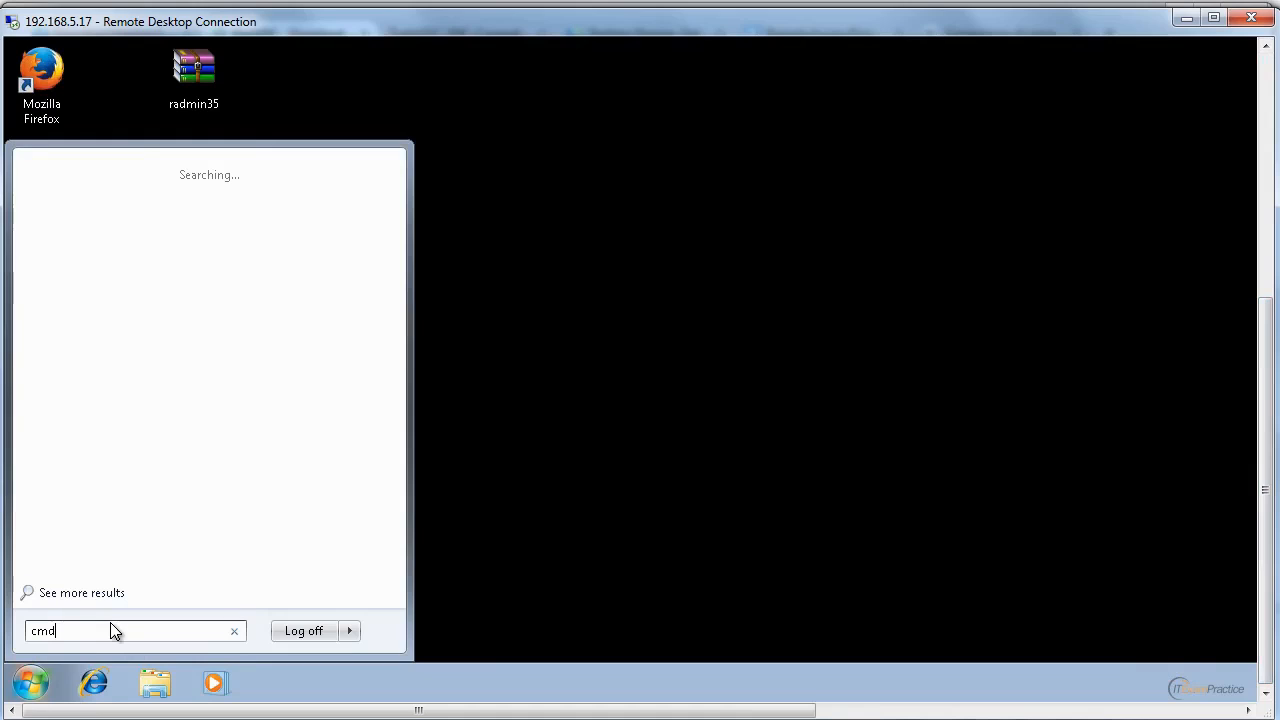
{"action": "key", "text": "Return"}
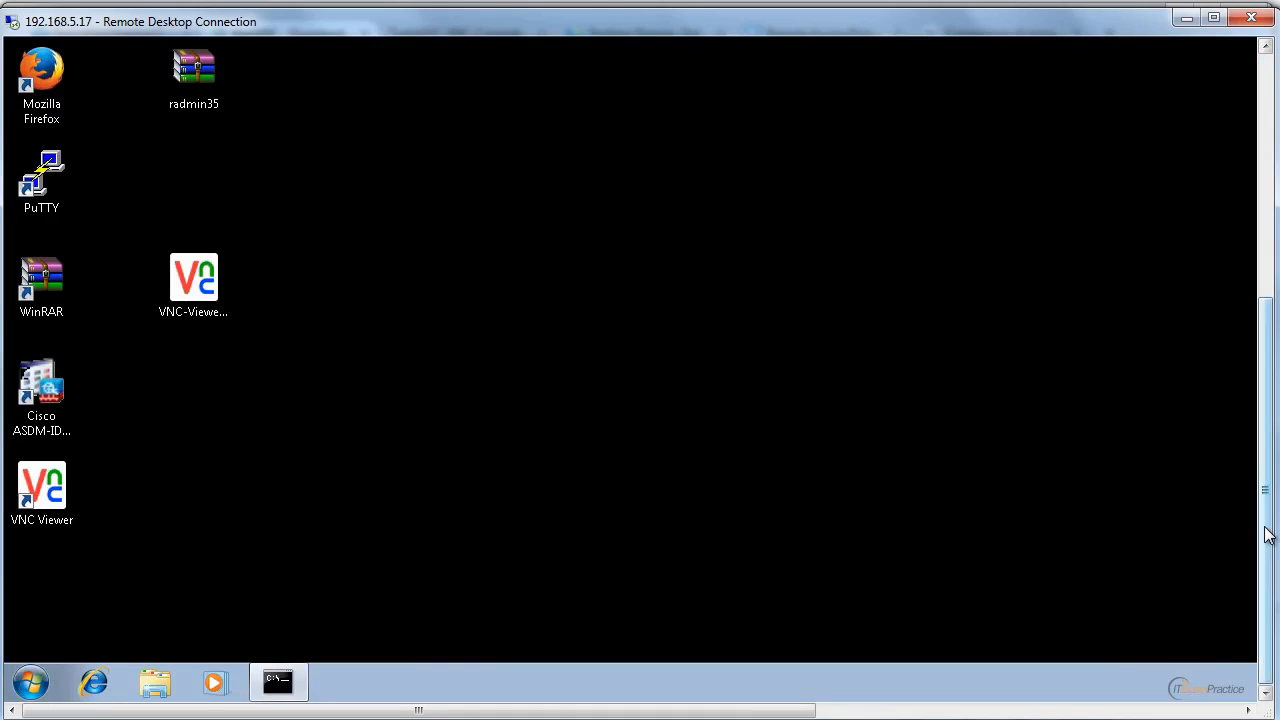
Force a restart of the remote machine from the command prompt using shutdown with -f, -r and -t 10.
{"action": "left_click_drag", "start_coordinate": [1266, 531], "coordinate": [1262, 183]}
{"action": "type", "text": "shu"}
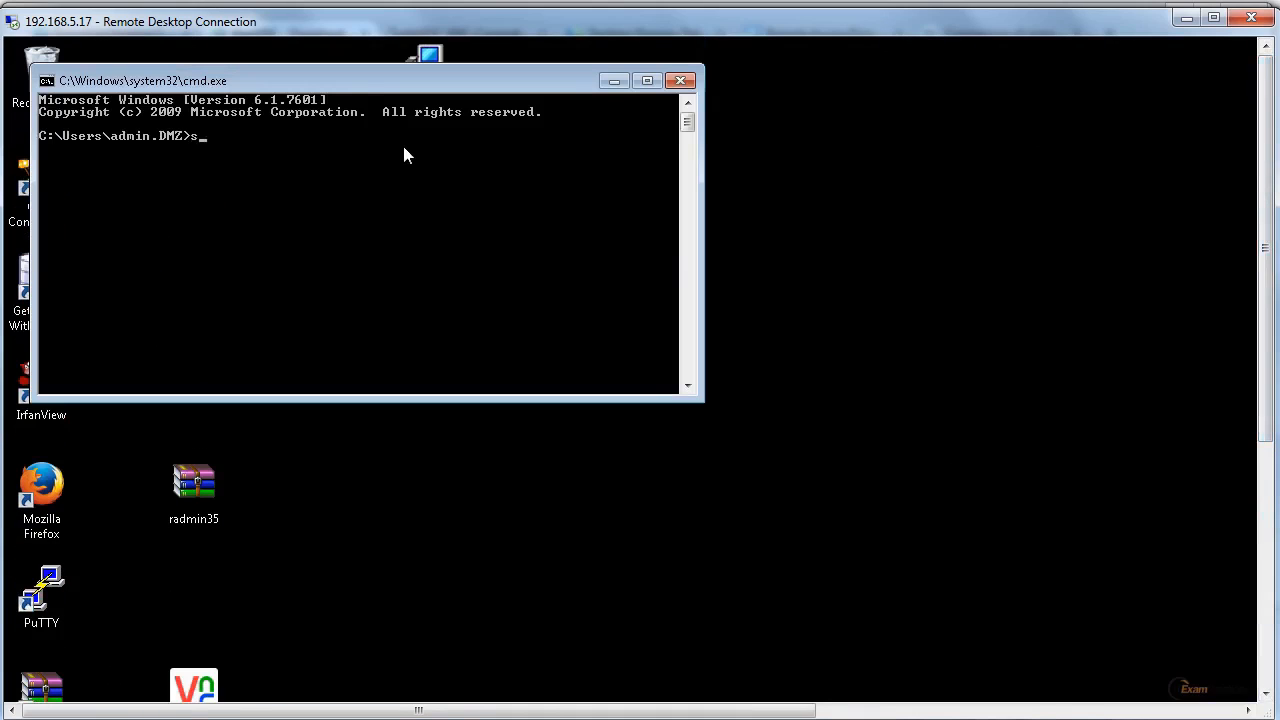
{"action": "type", "text": "r"}
{"action": "key", "text": "BackSpace"}
{"action": "type", "text": "tdown -f"}
{"action": "type", "text": "-s"}
{"action": "key", "text": "BackSpace"}
{"action": "type", "text": "r -t 10"}
{"action": "key", "text": "Return"}
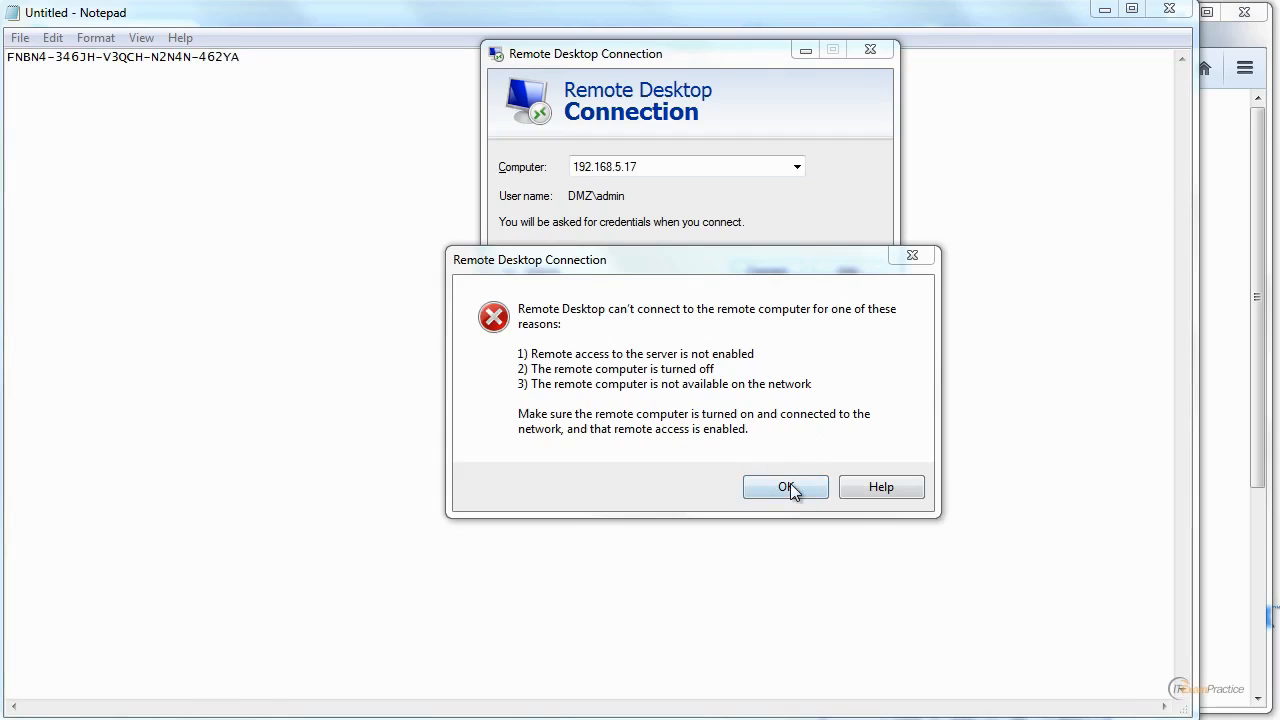
Dismiss the connection errors and retry the Remote Desktop connection to 192.168.5.17 until the credentials request opens.
{"action": "left_click", "coordinate": [789, 489]}
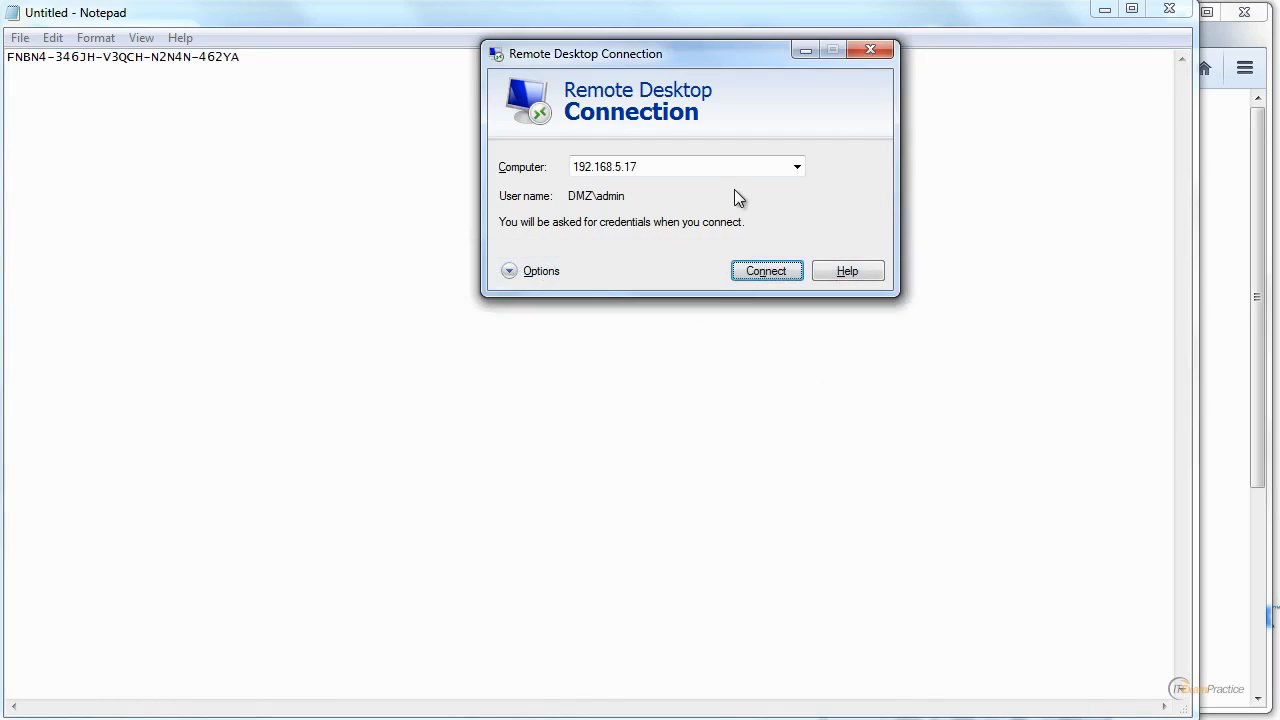
{"action": "left_click", "coordinate": [766, 272]}
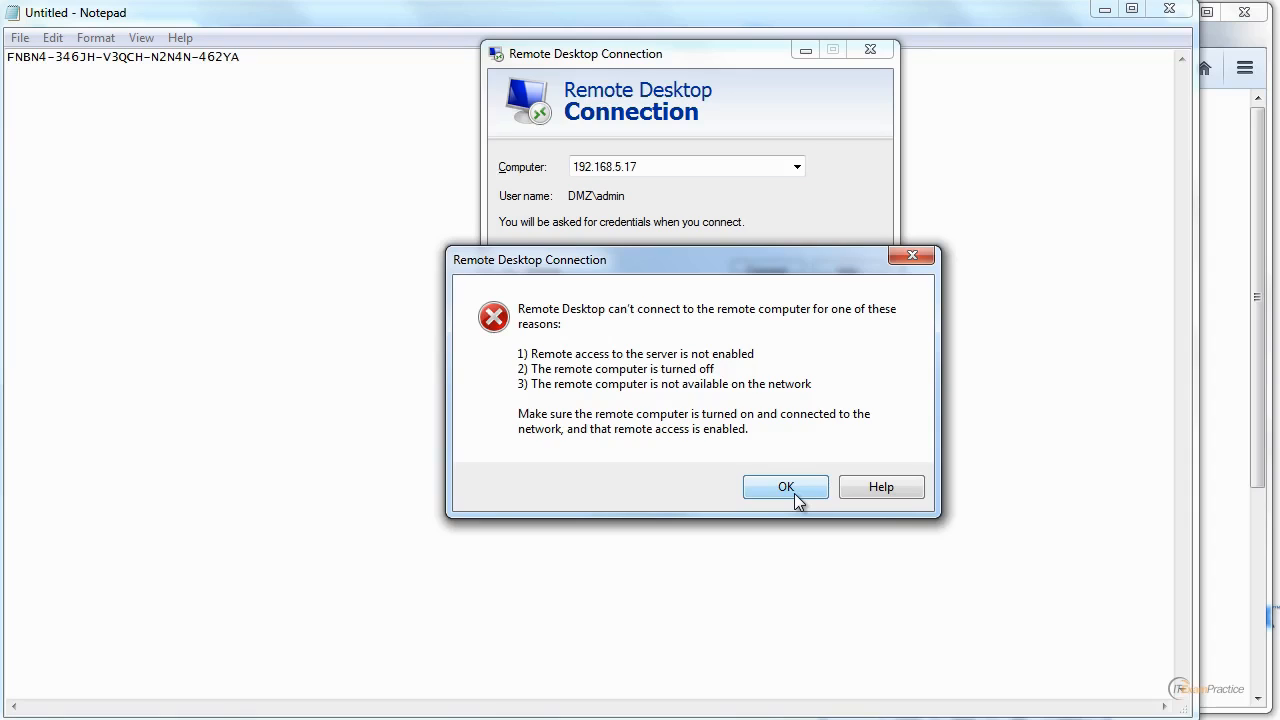
{"action": "left_click", "coordinate": [796, 494]}
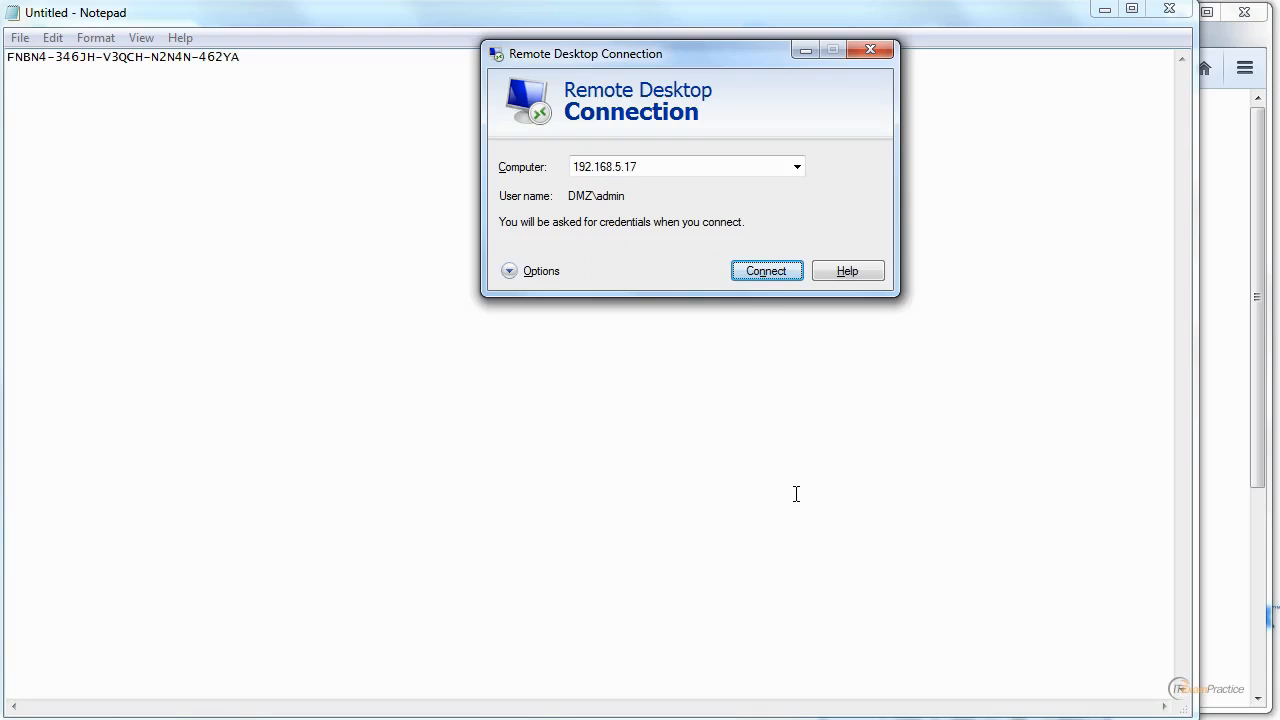
{"action": "left_click", "coordinate": [795, 273]}
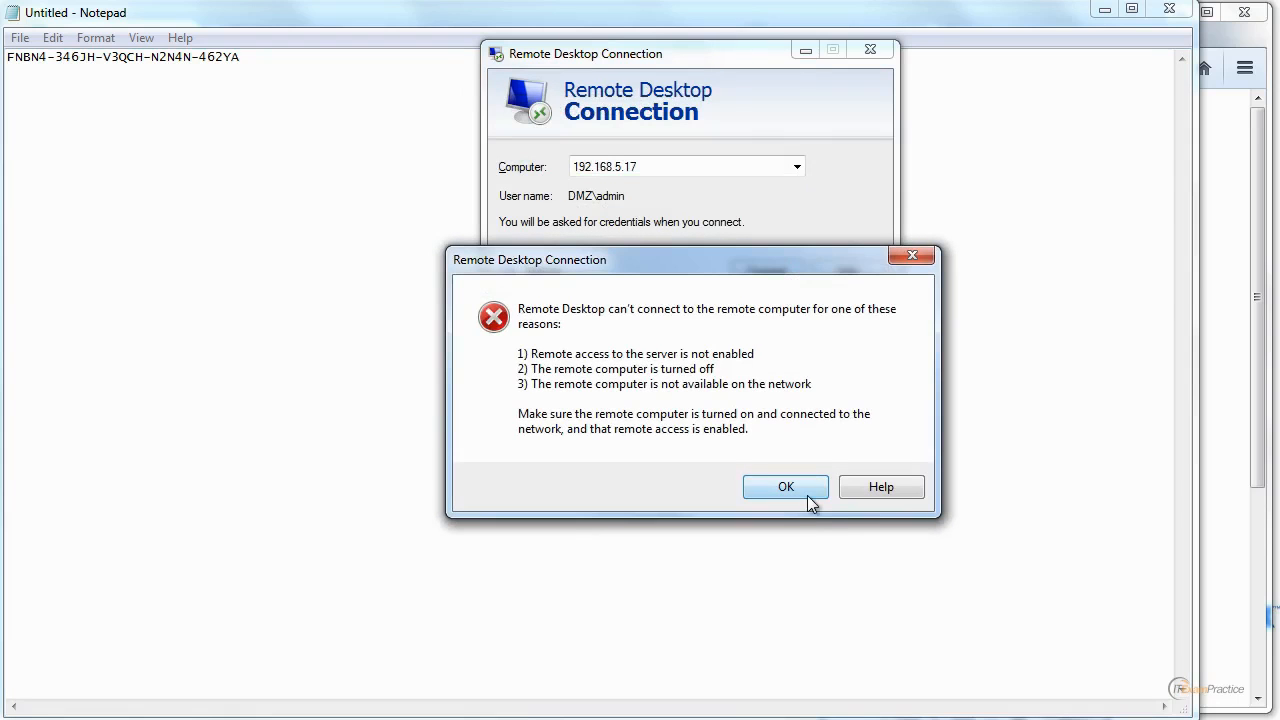
{"action": "left_click", "coordinate": [786, 487]}
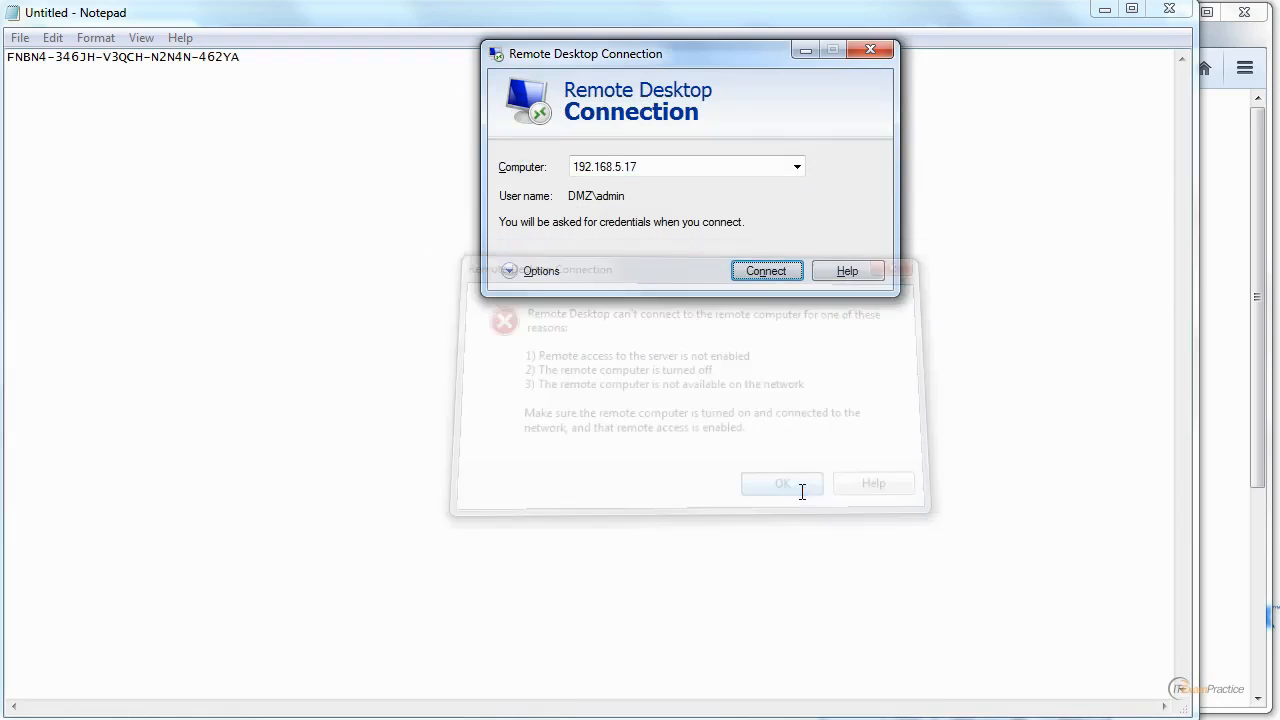
{"action": "left_click", "coordinate": [766, 271]}
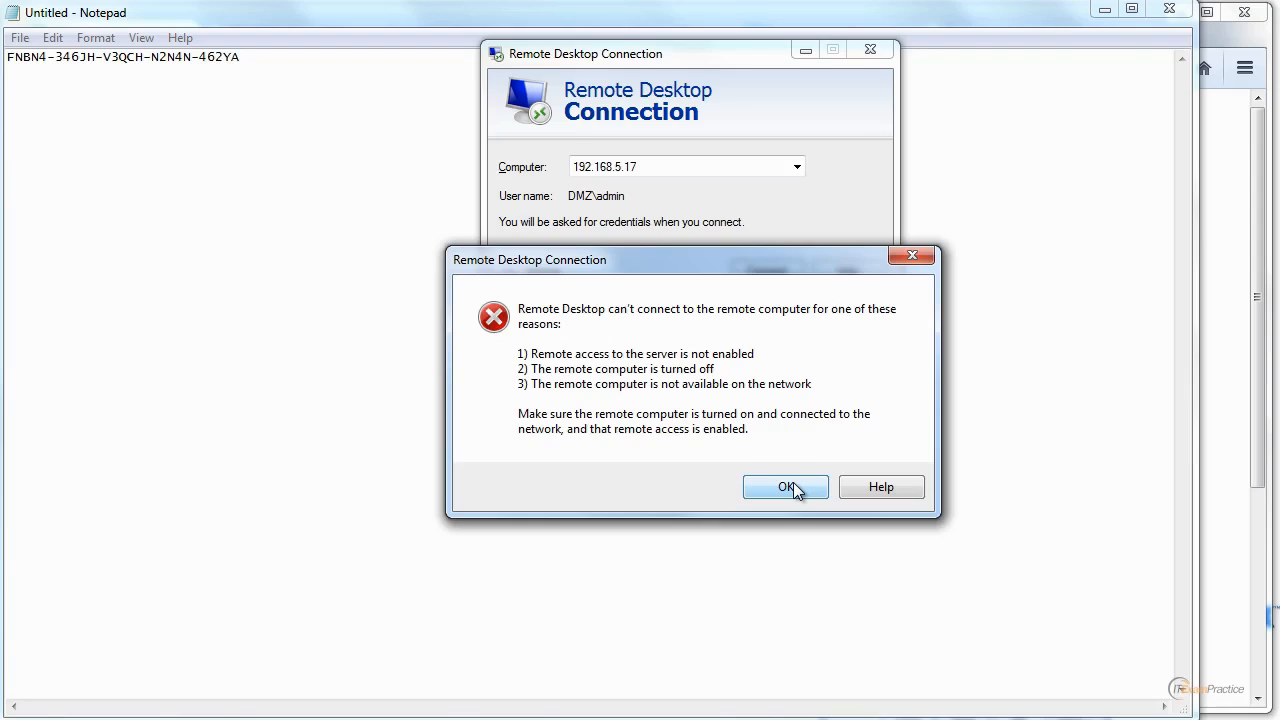
{"action": "left_click", "coordinate": [786, 487]}
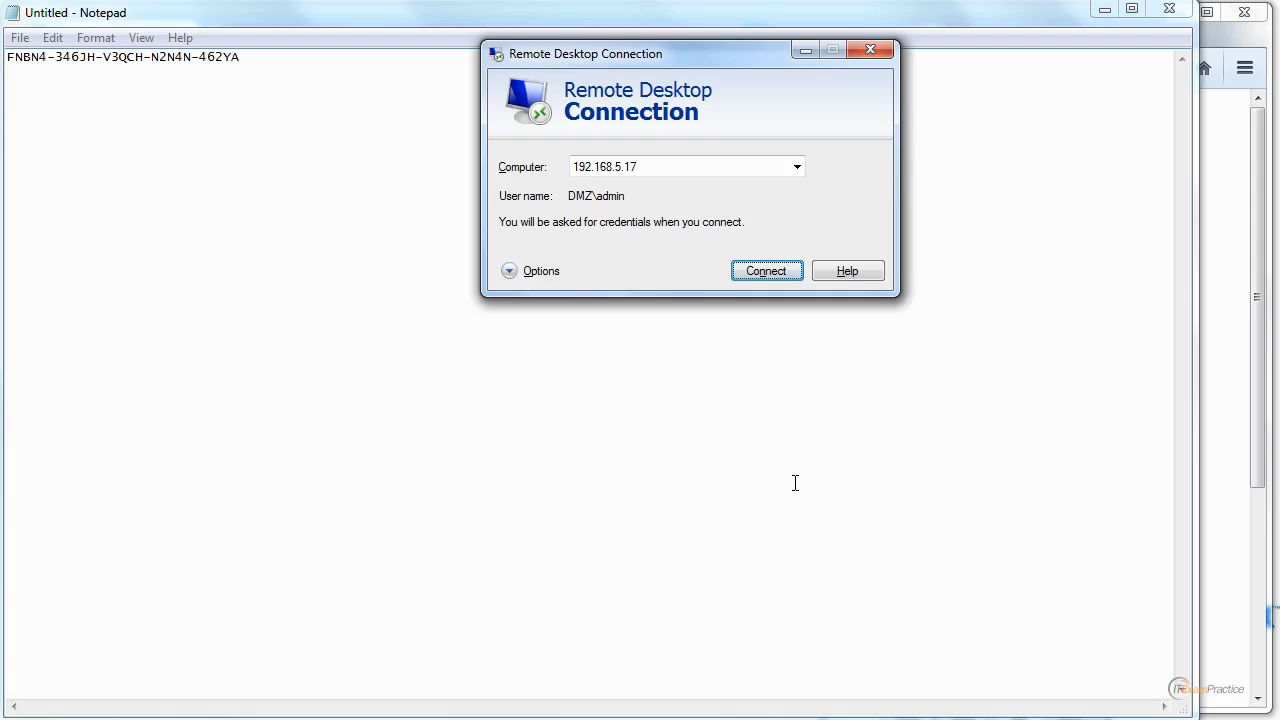
{"action": "left_click", "coordinate": [759, 271]}
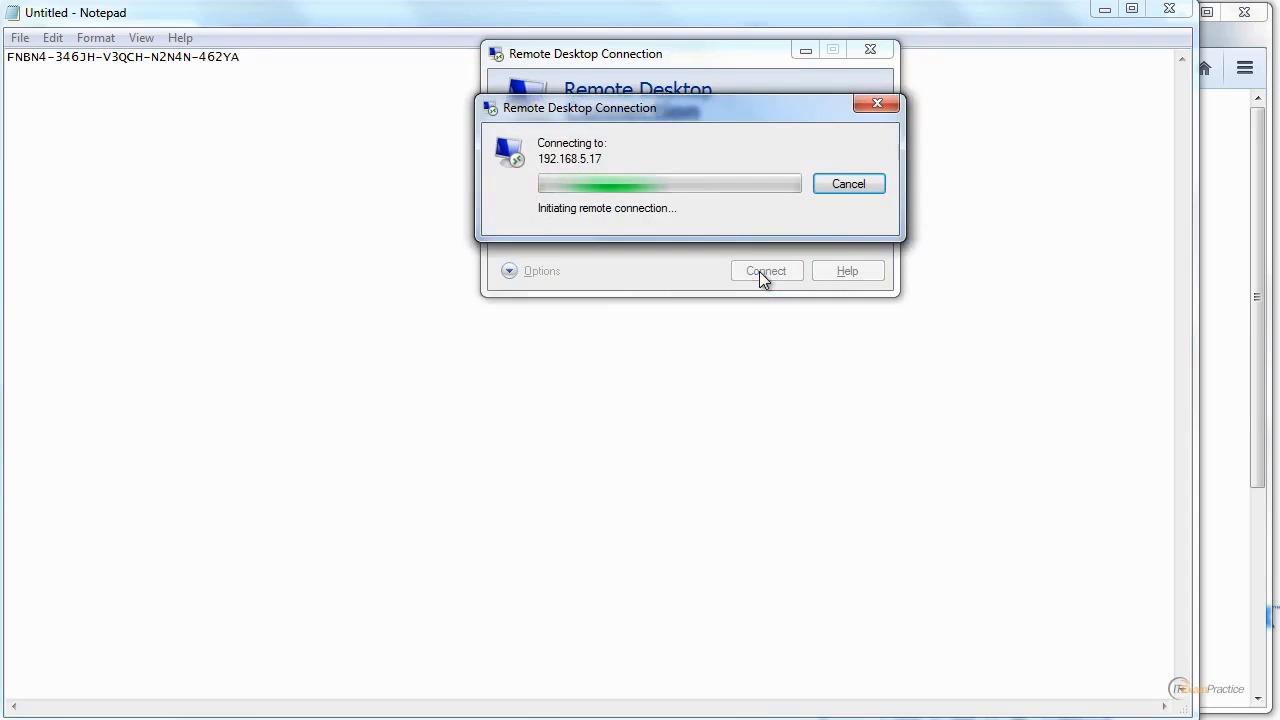
{"action": "left_click", "coordinate": [786, 489]}
{"action": "left_click", "coordinate": [796, 277]}
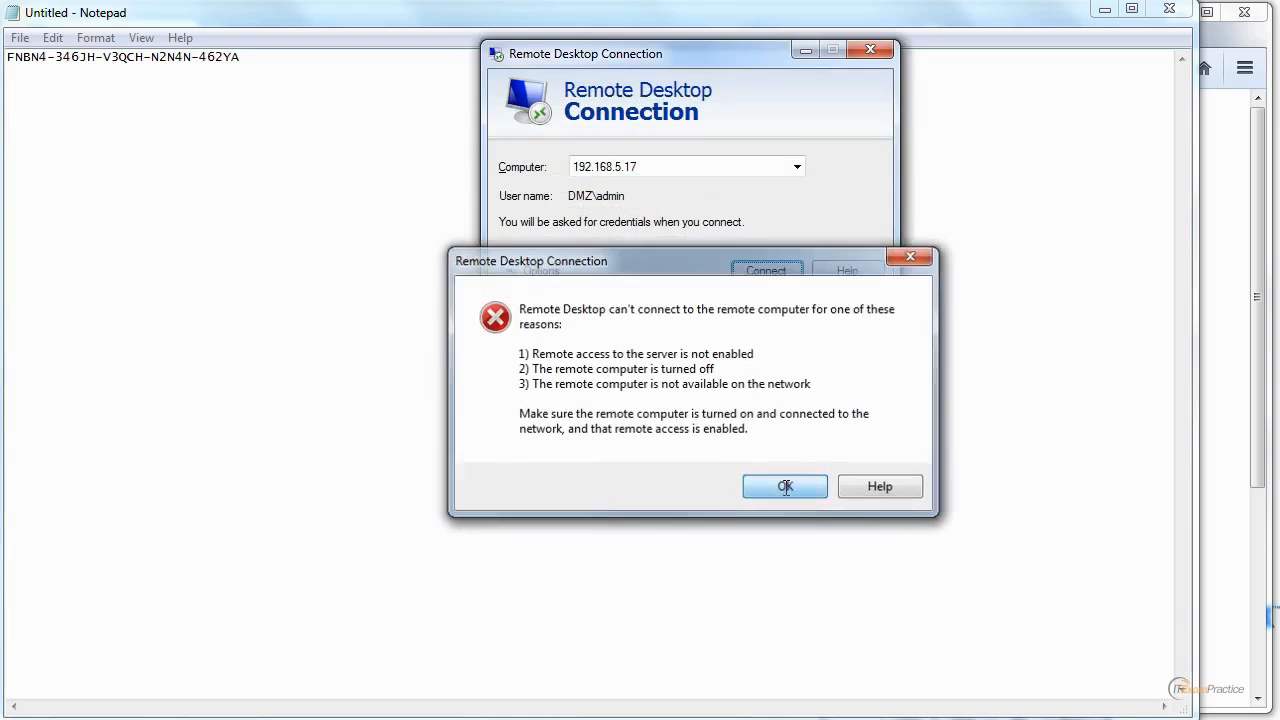
{"action": "left_click", "coordinate": [786, 487]}
{"action": "key", "text": "Return"}
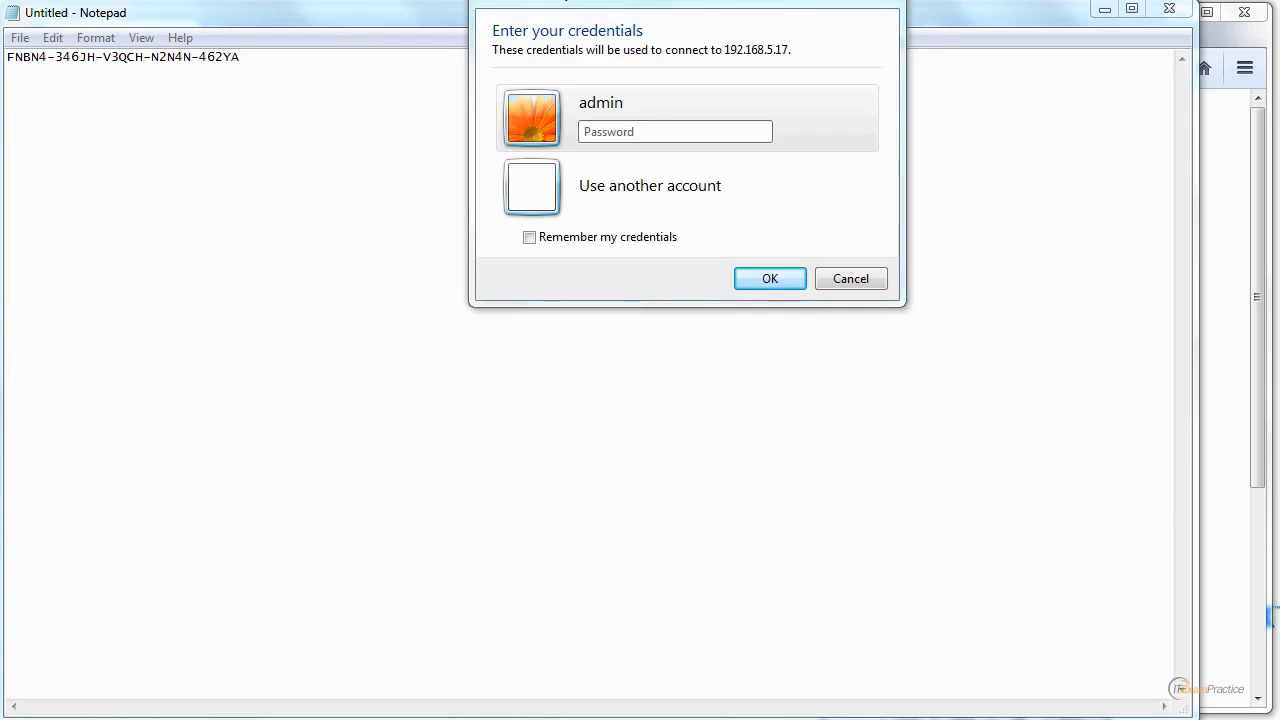
Sign in to 192.168.5.17 with the admin account's password and accept connecting despite the certificate error.
{"action": "left_click", "coordinate": [607, 136]}
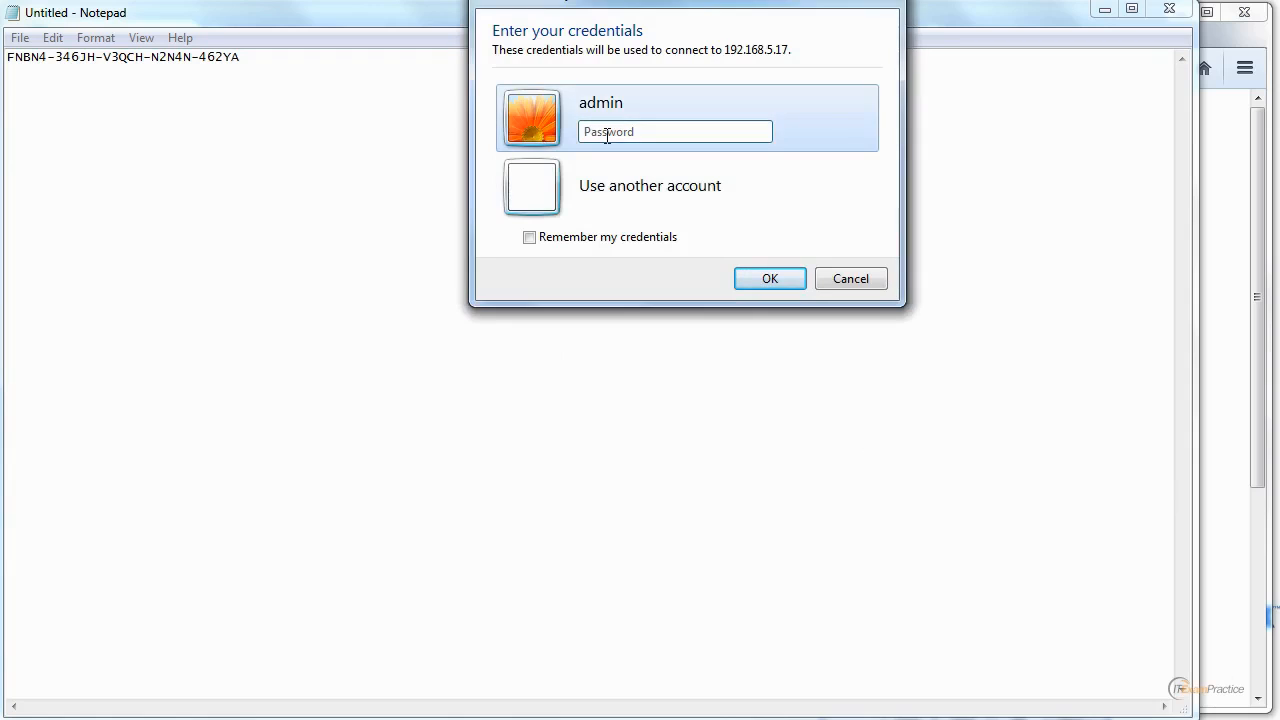
{"action": "type", "text": "•••••••••••••"}
{"action": "key", "text": "Return"}
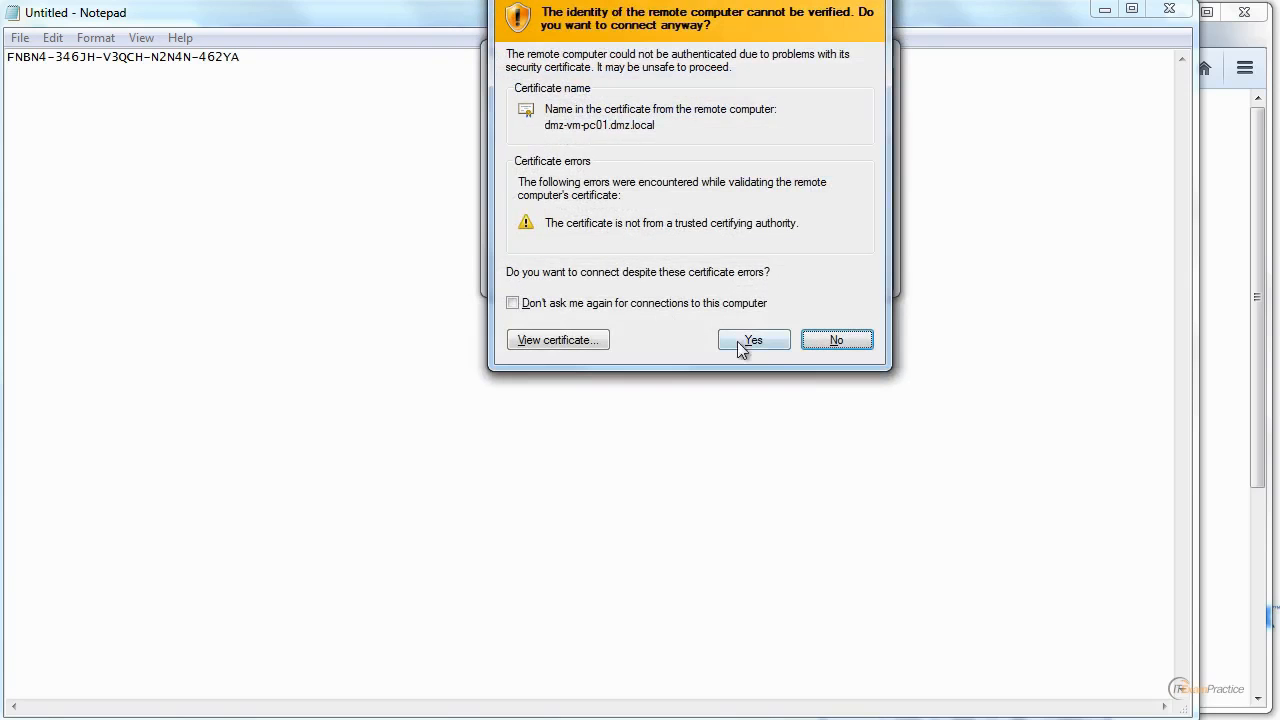
{"action": "left_click", "coordinate": [742, 345]}
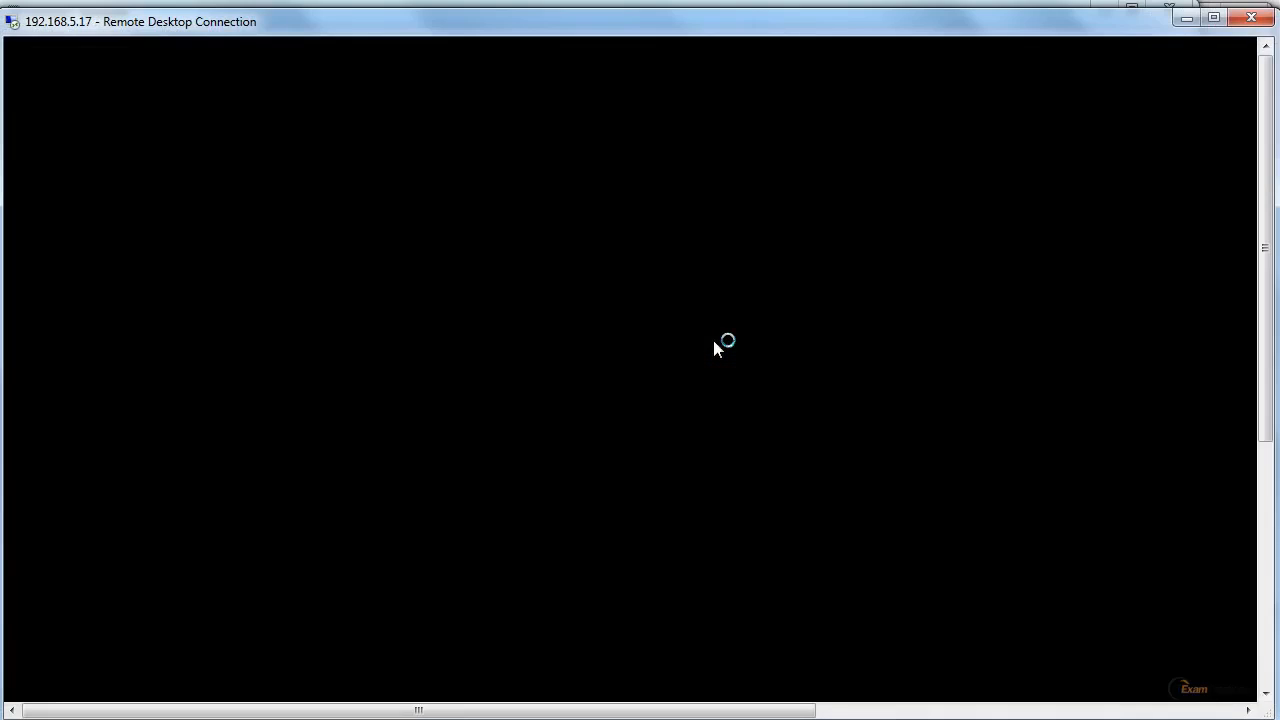
Wait for the remote desktop to load and inspect the hidden tray icons following the restart.
{"action": "left_click", "coordinate": [1272, 676]}
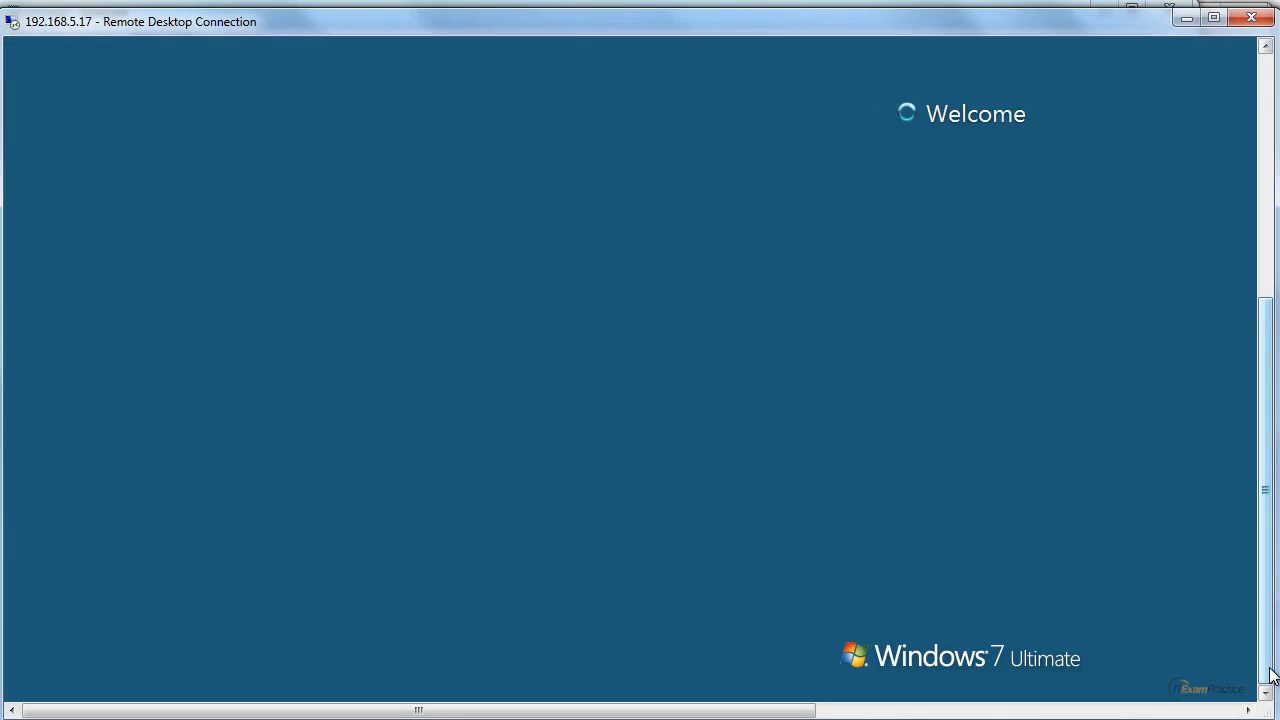
{"action": "left_click_drag", "start_coordinate": [1271, 670], "coordinate": [1260, 397]}
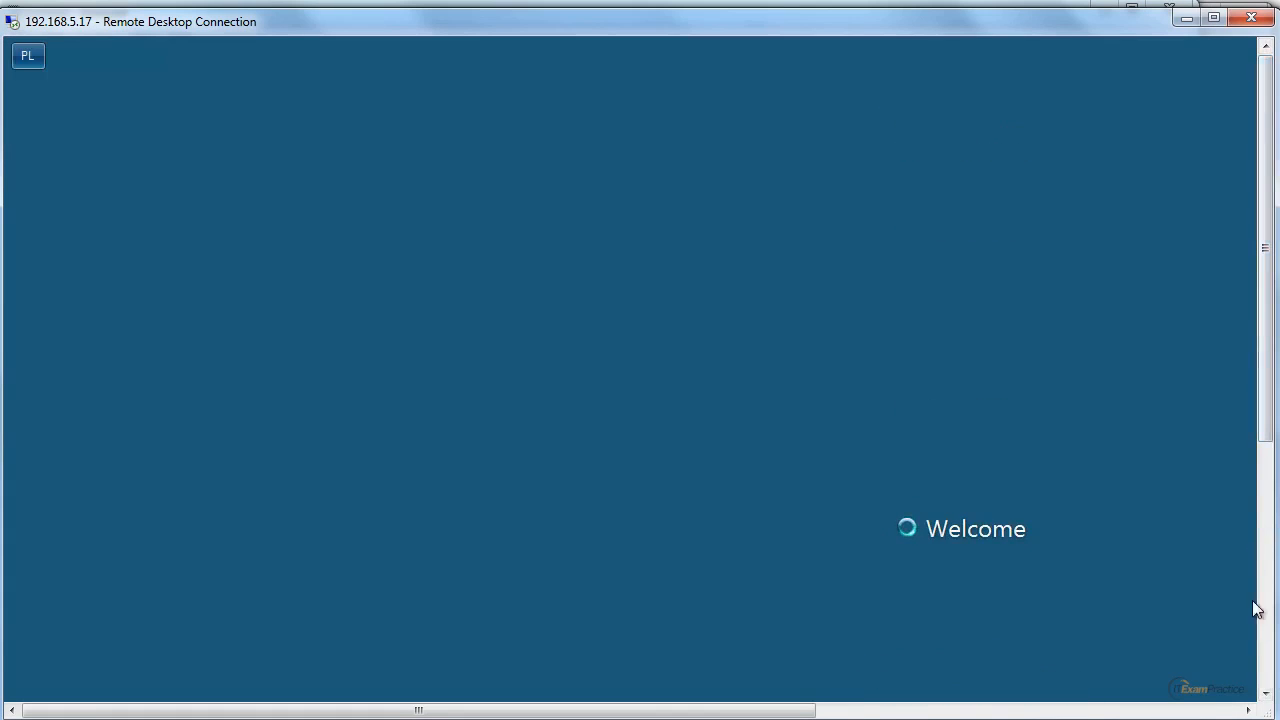
{"action": "left_click", "coordinate": [1268, 665]}
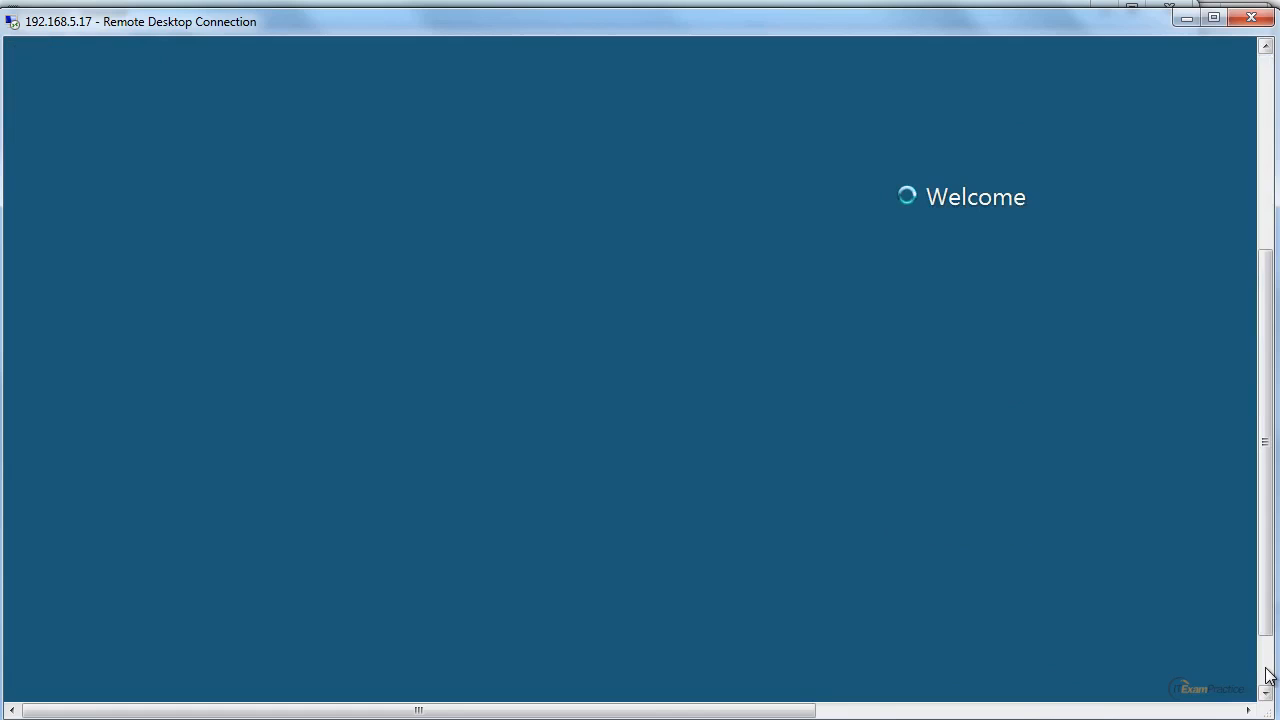
{"action": "left_click", "coordinate": [1268, 670]}
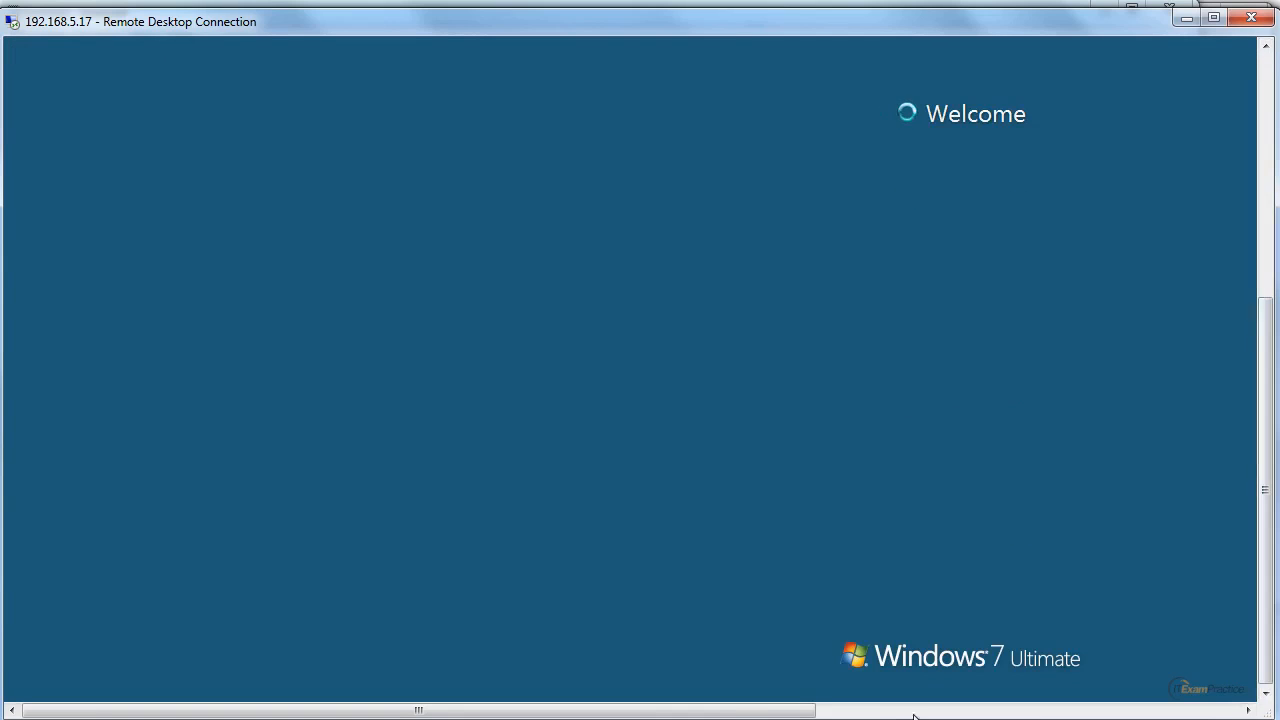
{"action": "left_click_drag", "start_coordinate": [712, 712], "coordinate": [463, 714]}
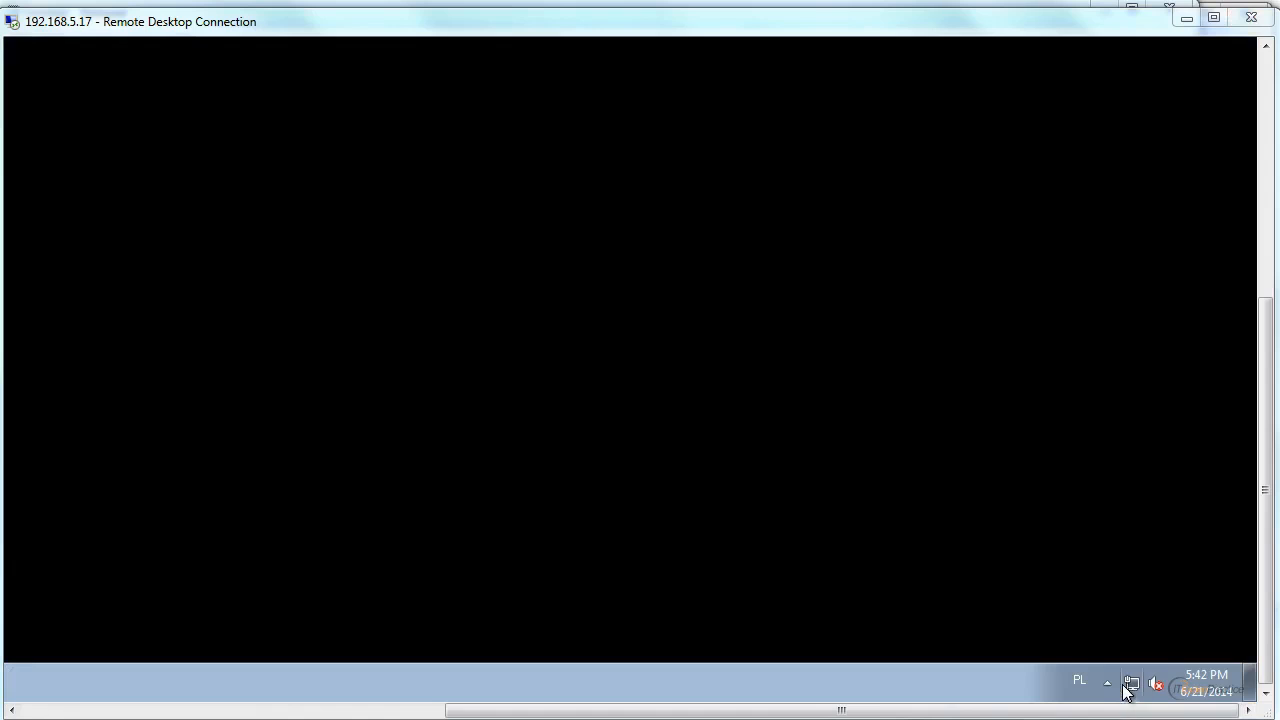
{"action": "left_click", "coordinate": [1108, 684]}
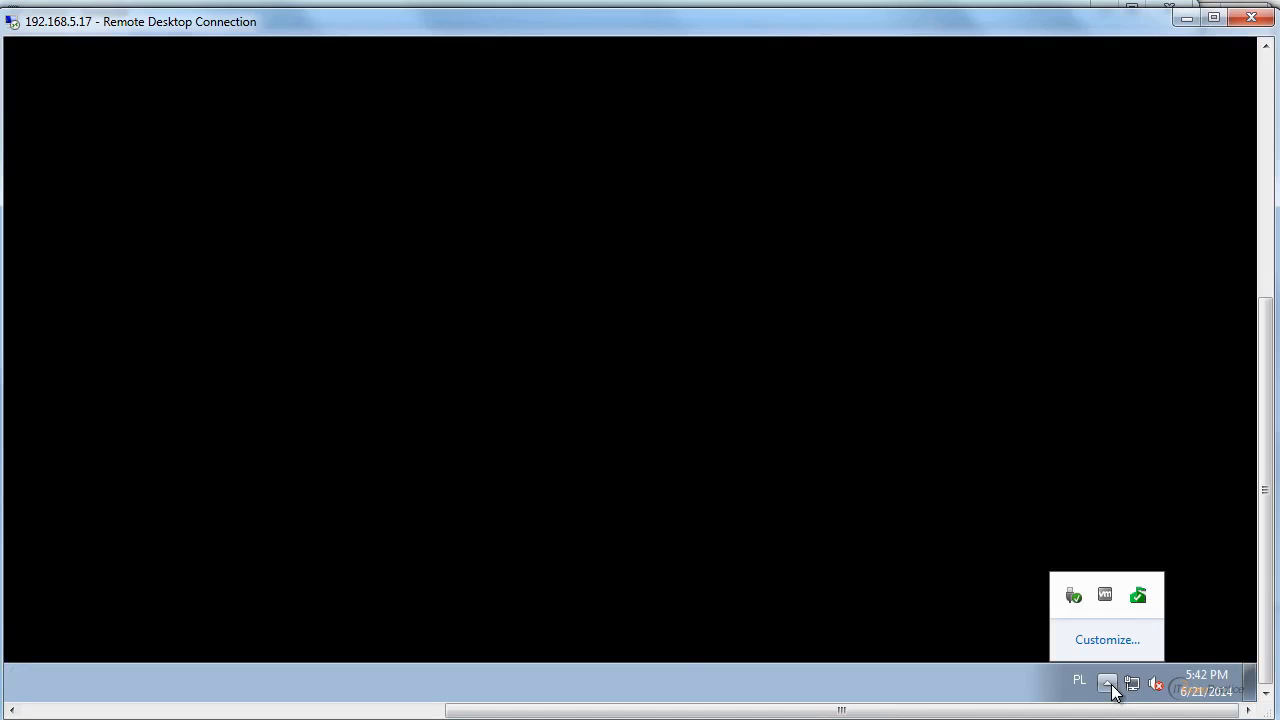
Browse the remote machine's installed programs and expand the RealVNC folder to examine its entries.
{"action": "left_click_drag", "start_coordinate": [1073, 714], "coordinate": [277, 697]}
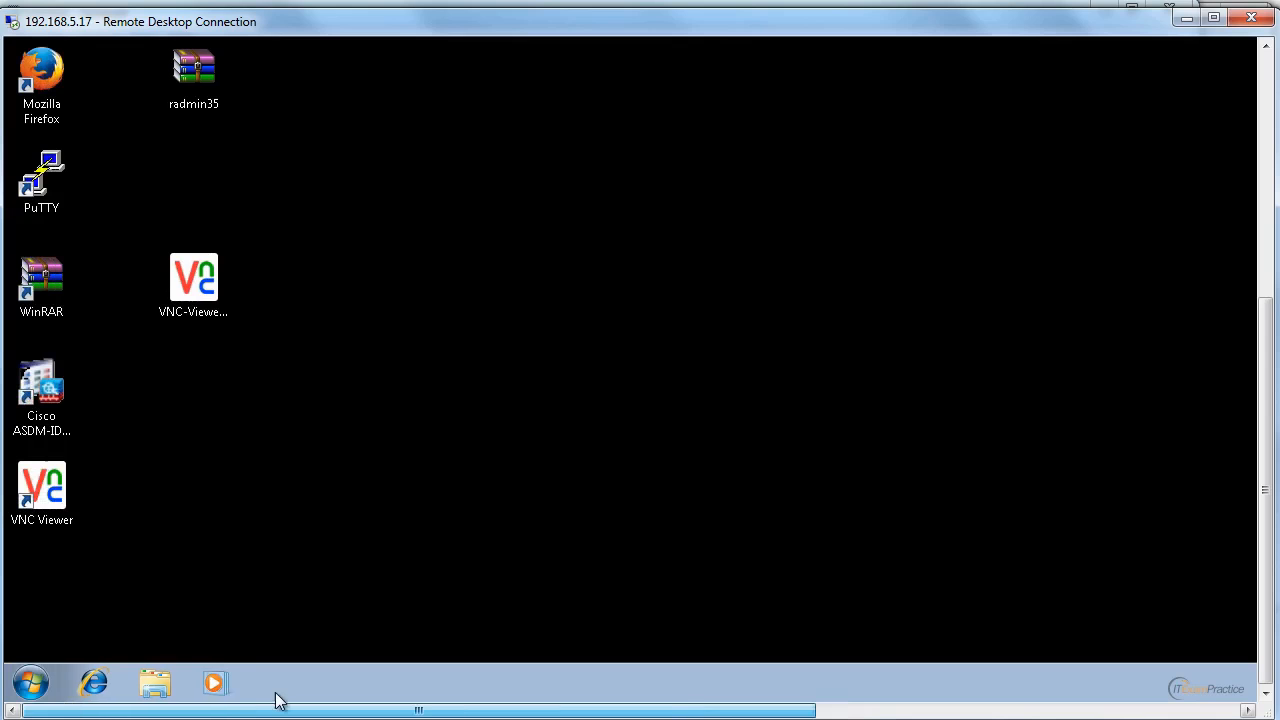
{"action": "left_click", "coordinate": [33, 681]}
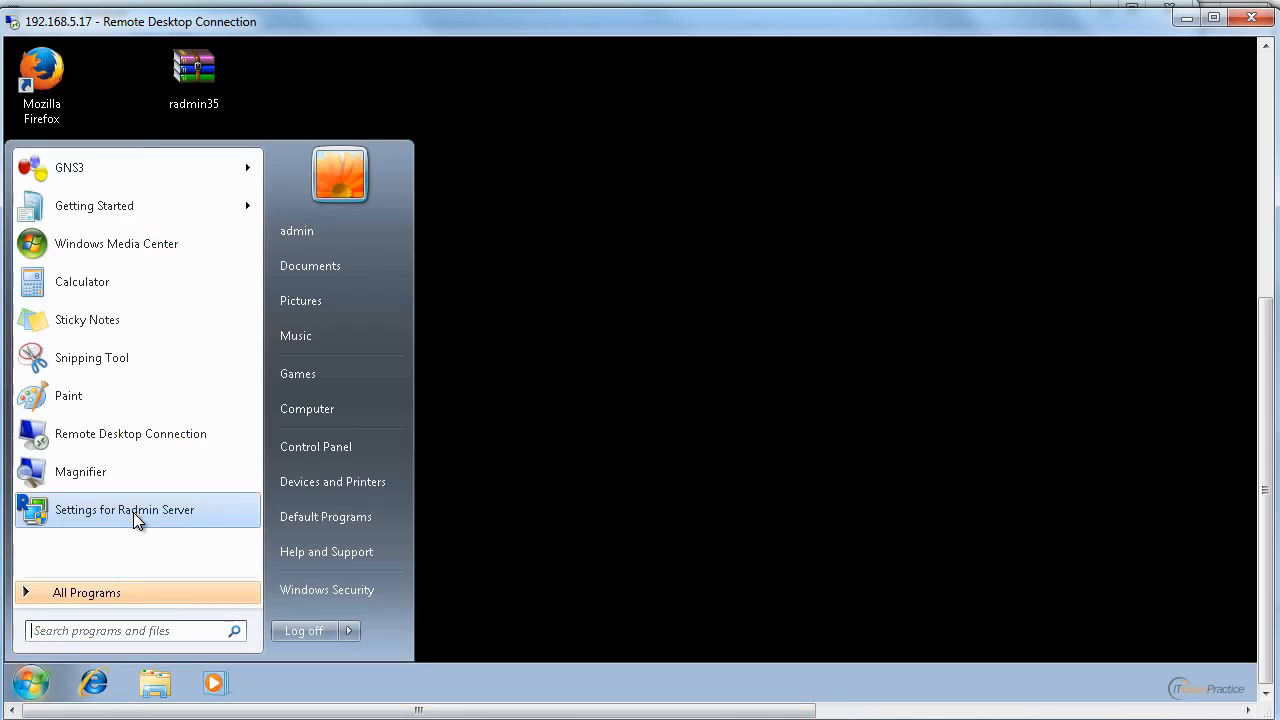
{"action": "left_click", "coordinate": [119, 584]}
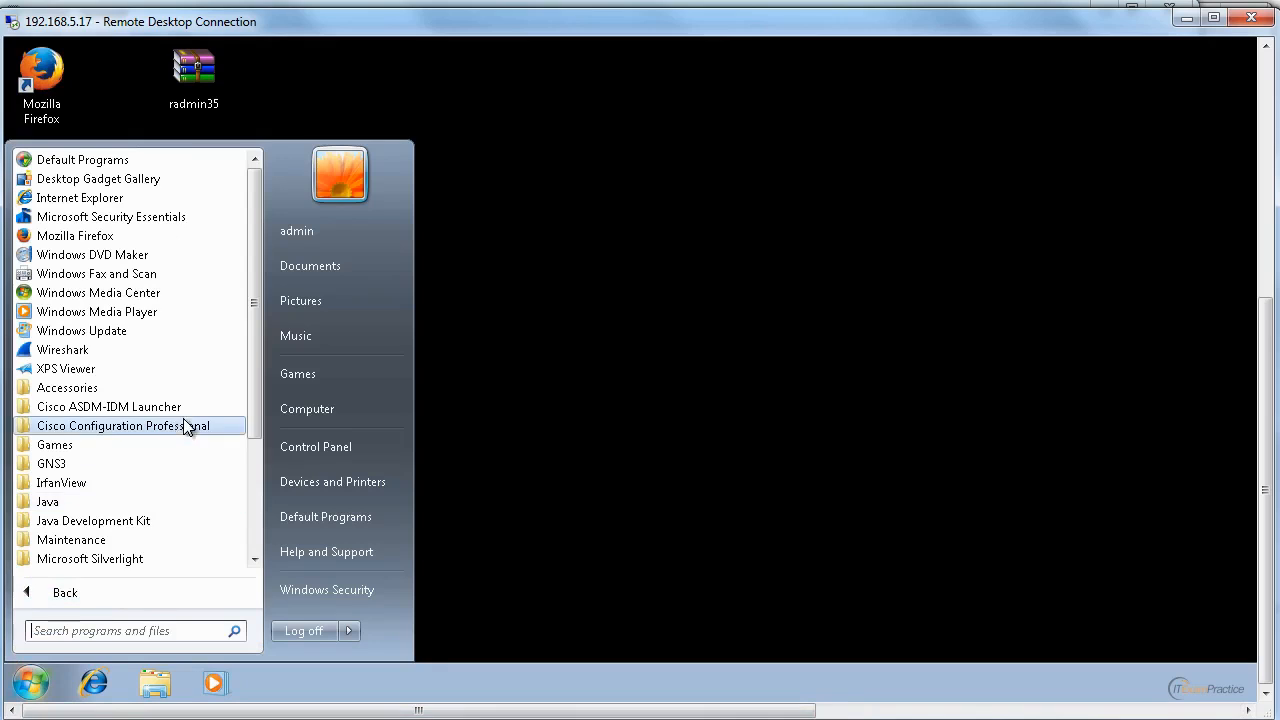
{"action": "scroll", "coordinate": [253, 418], "scroll_direction": "down", "scroll_amount": 1}
{"action": "left_click_drag", "start_coordinate": [253, 418], "coordinate": [251, 509]}
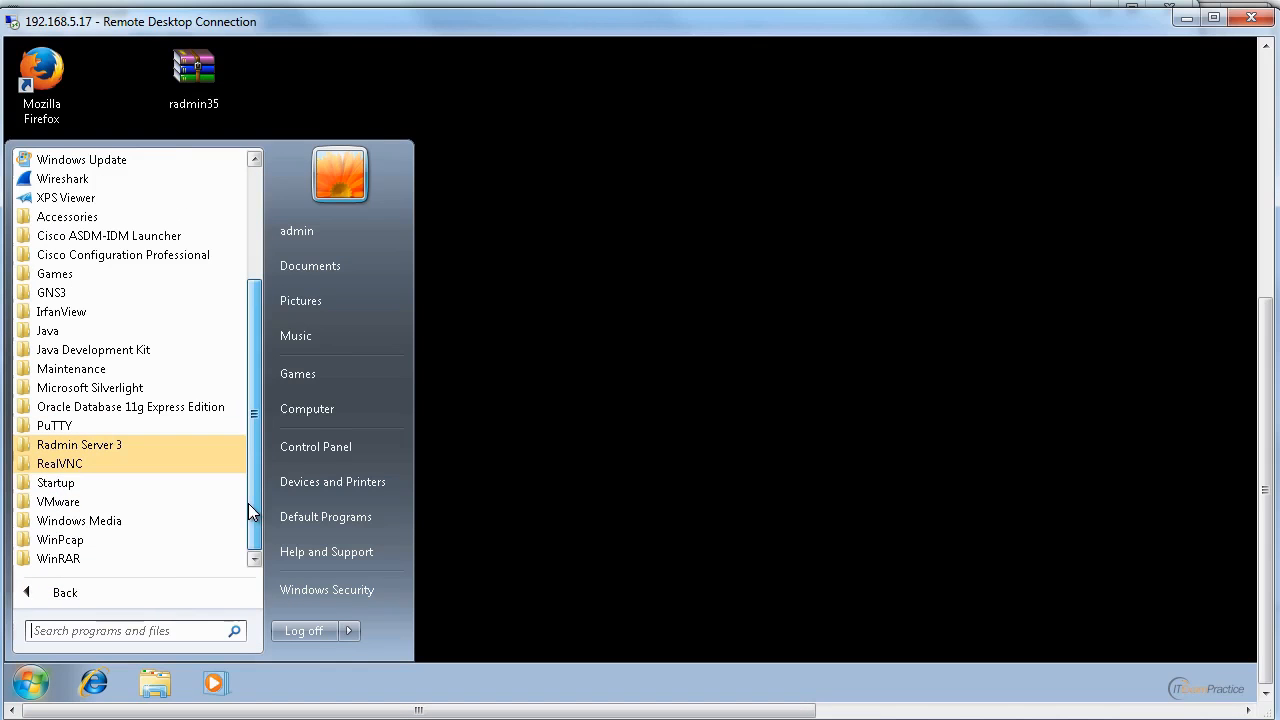
{"action": "left_click", "coordinate": [114, 463]}
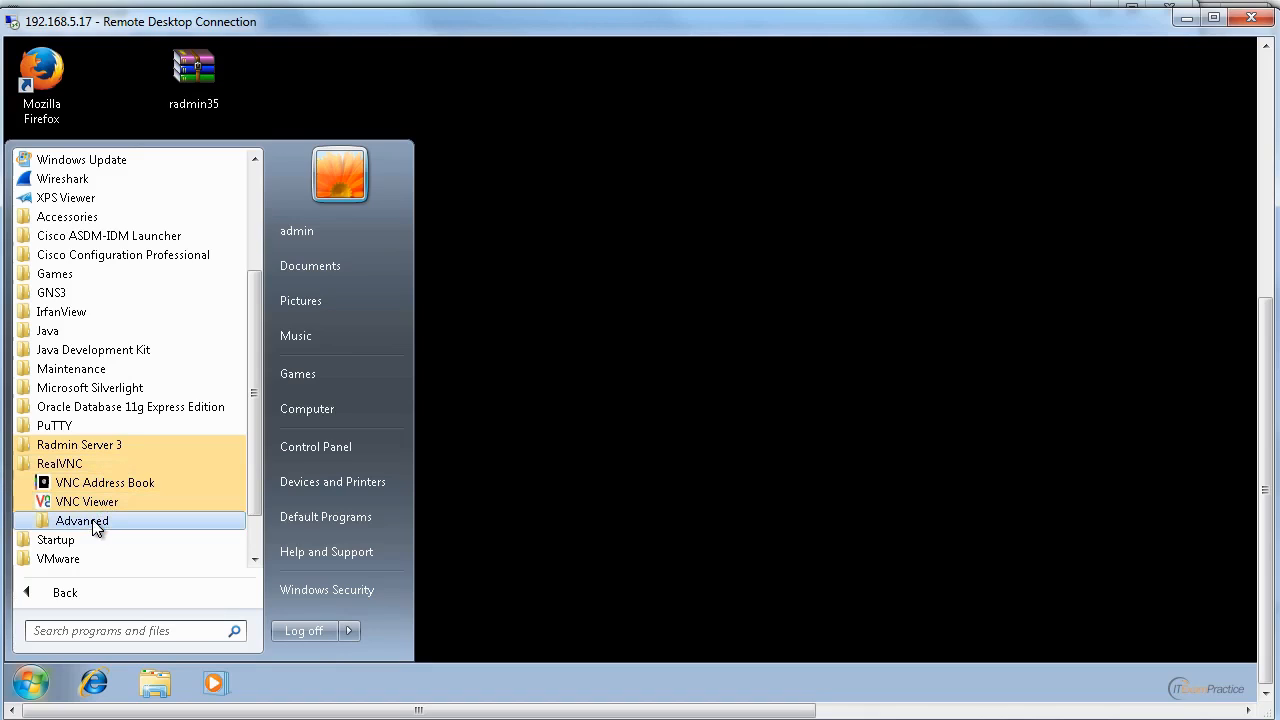
Search the programs for vnc, launch Start Listening VNC Viewer, and show the hidden tray icons.
{"action": "left_click", "coordinate": [86, 632]}
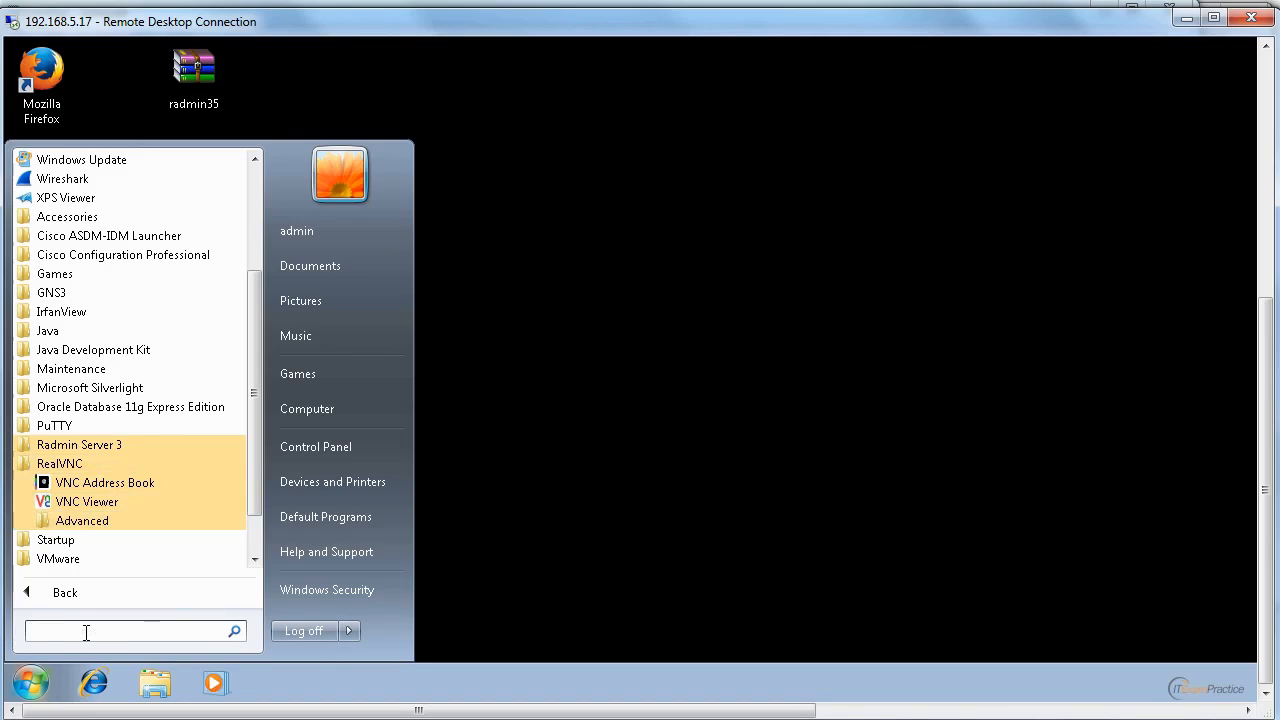
{"action": "type", "text": "vnc"}
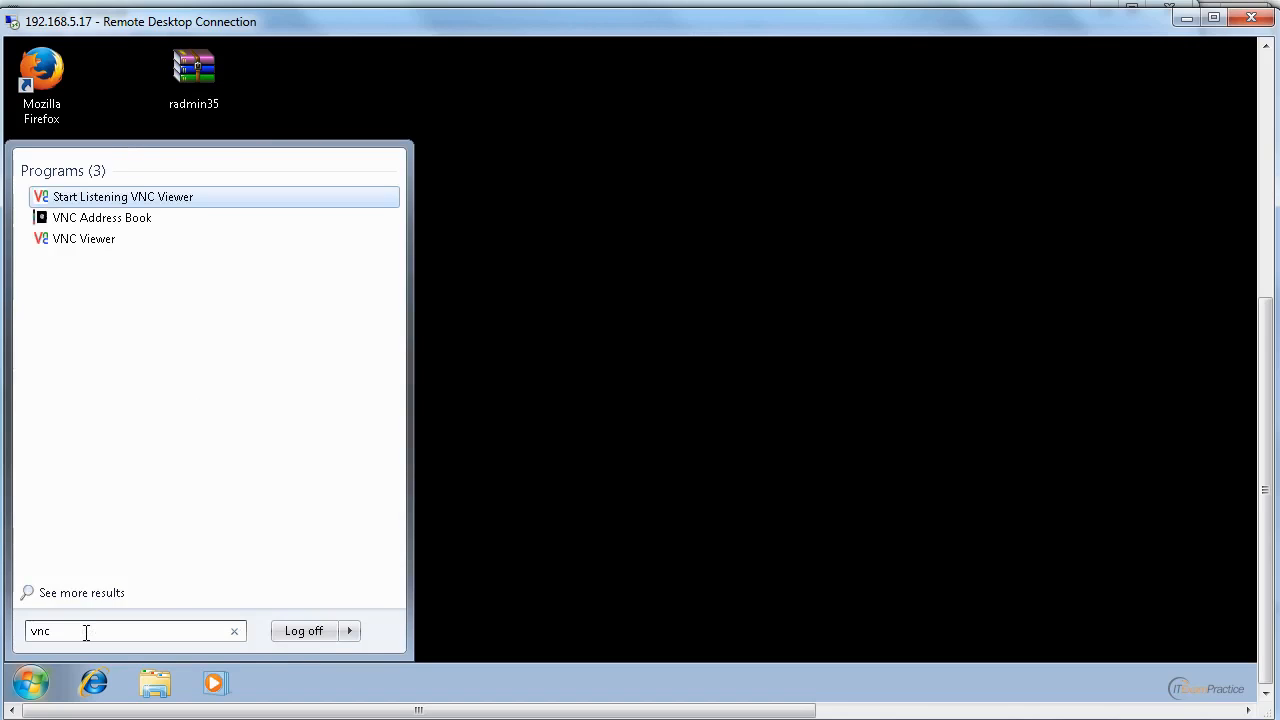
{"action": "left_click", "coordinate": [148, 200]}
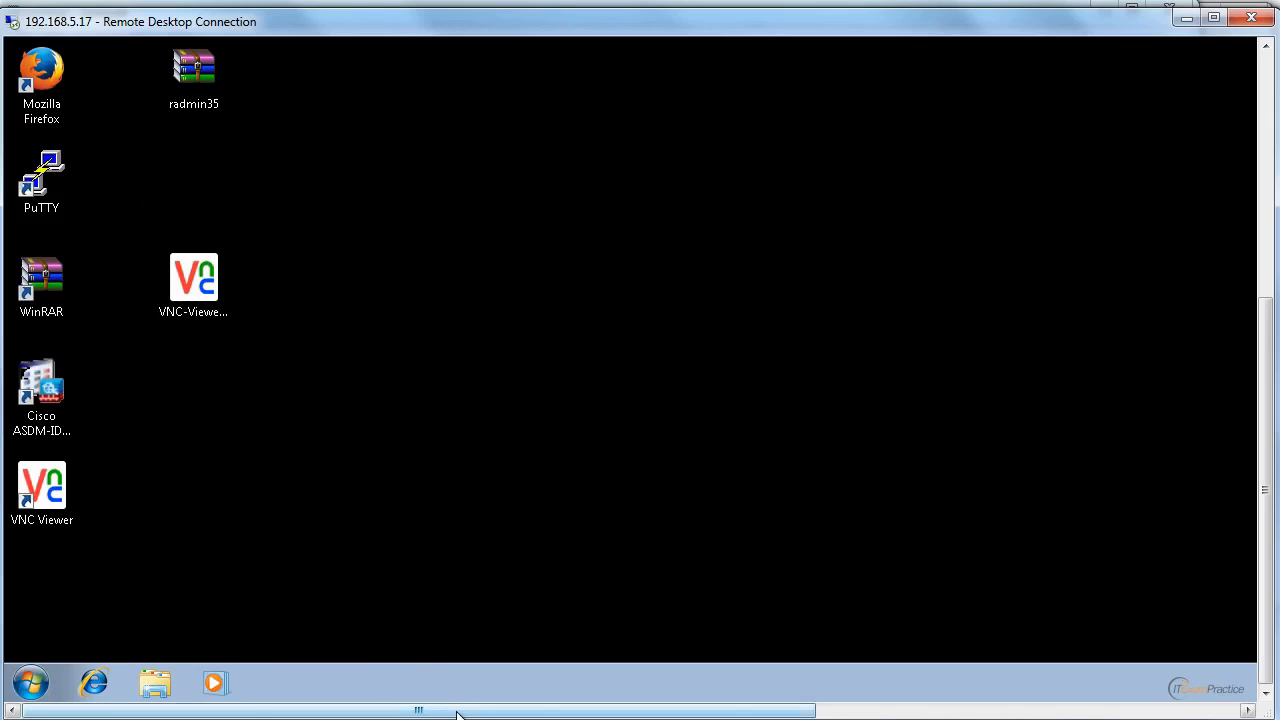
{"action": "left_click_drag", "start_coordinate": [457, 714], "coordinate": [882, 714]}
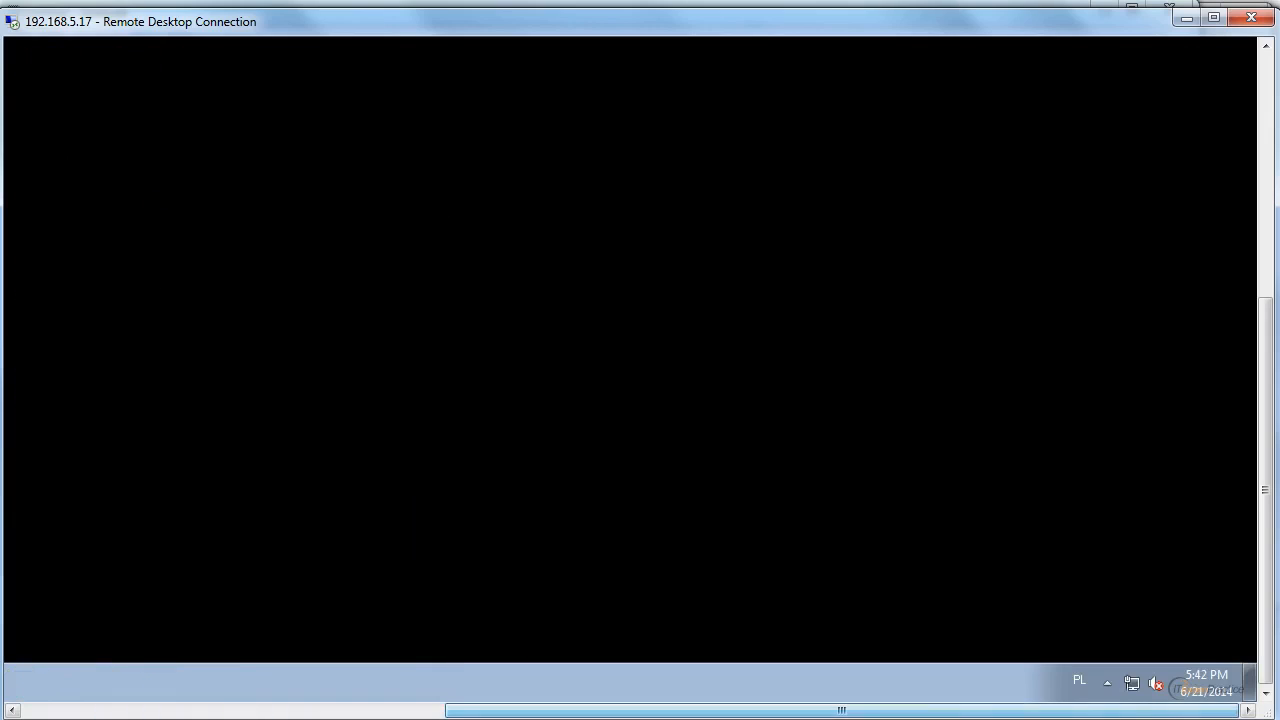
{"action": "left_click", "coordinate": [1105, 686]}
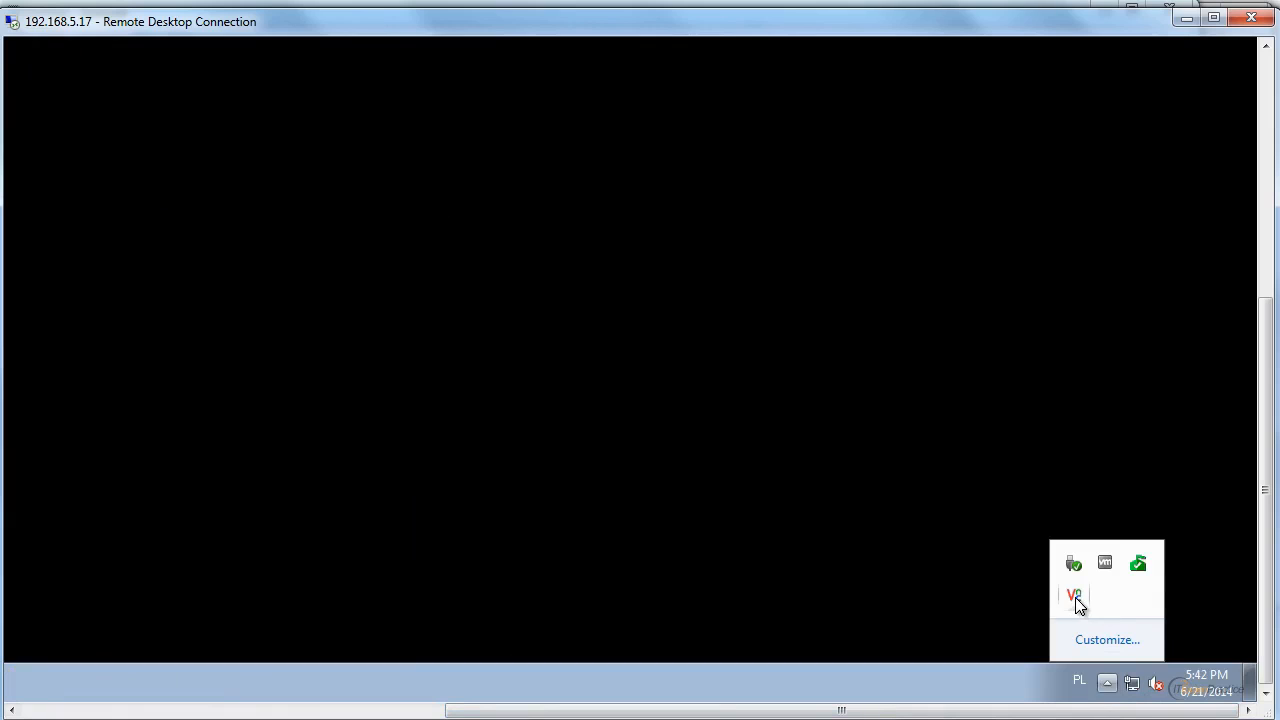
Close the listening VNC Viewer running in the hidden tray icons.
{"action": "right_click", "coordinate": [1074, 597]}
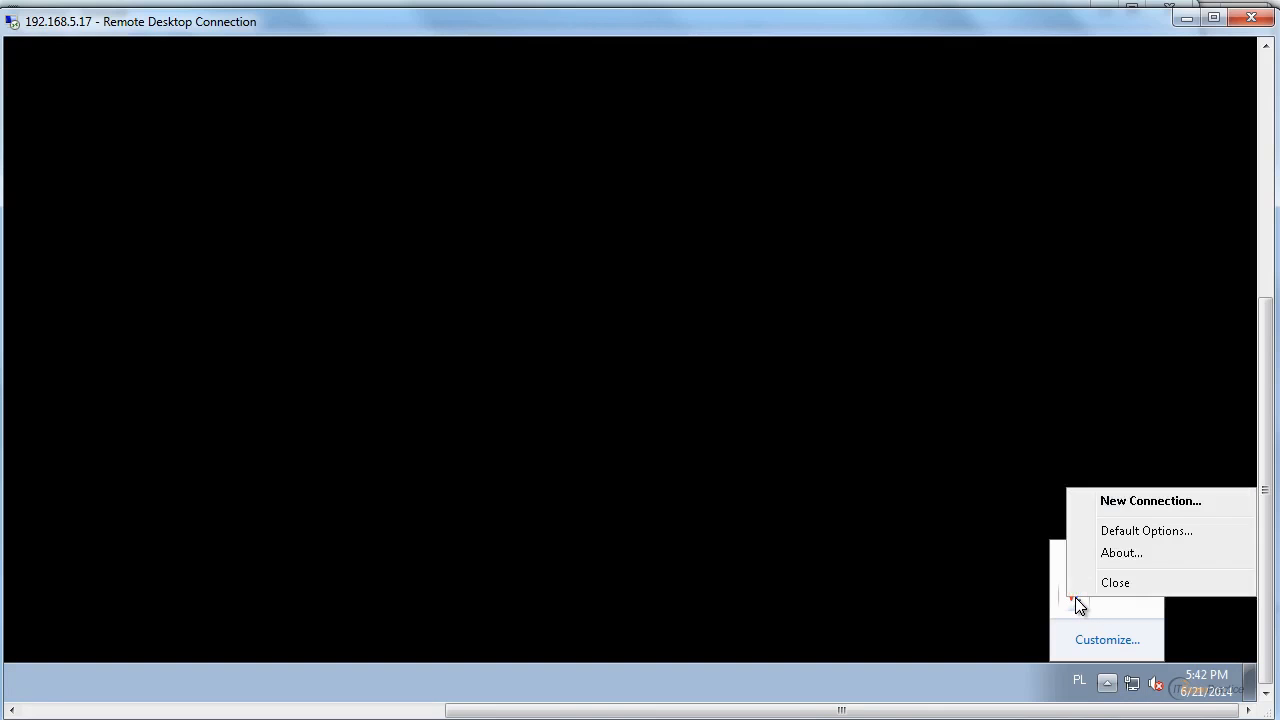
{"action": "left_click", "coordinate": [1076, 599]}
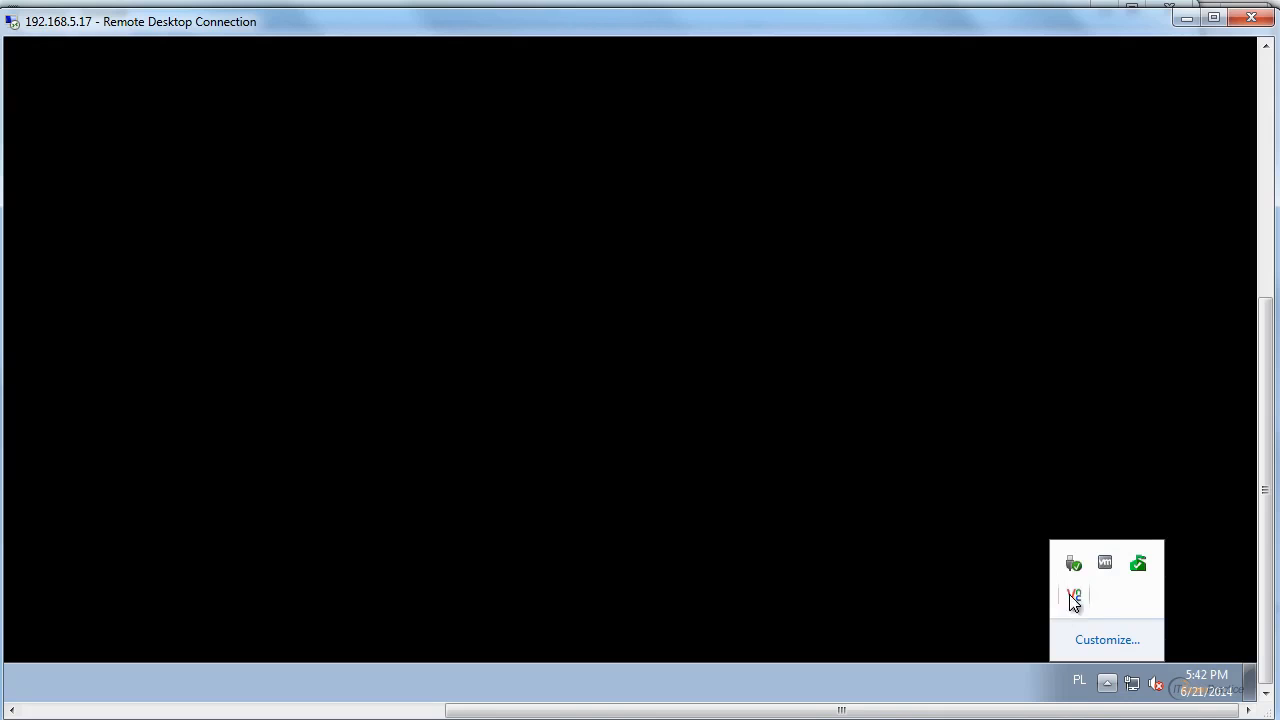
{"action": "right_click", "coordinate": [1074, 598]}
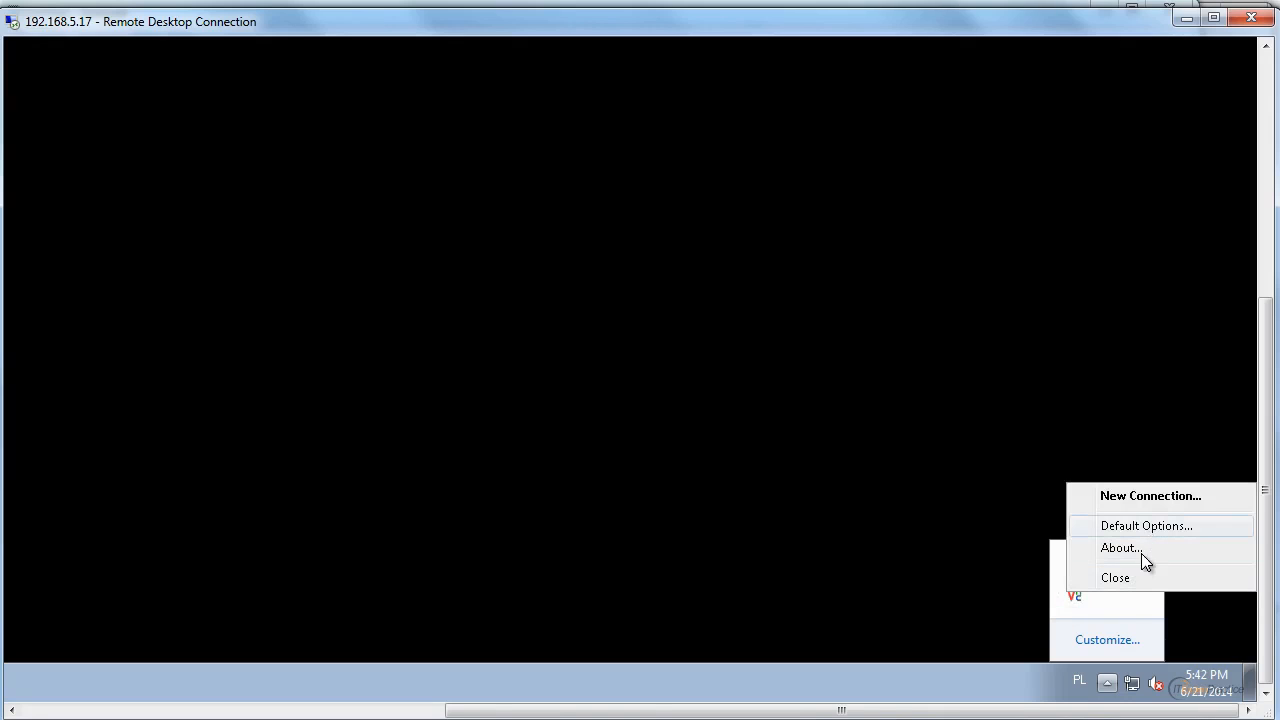
{"action": "left_click", "coordinate": [1128, 580]}
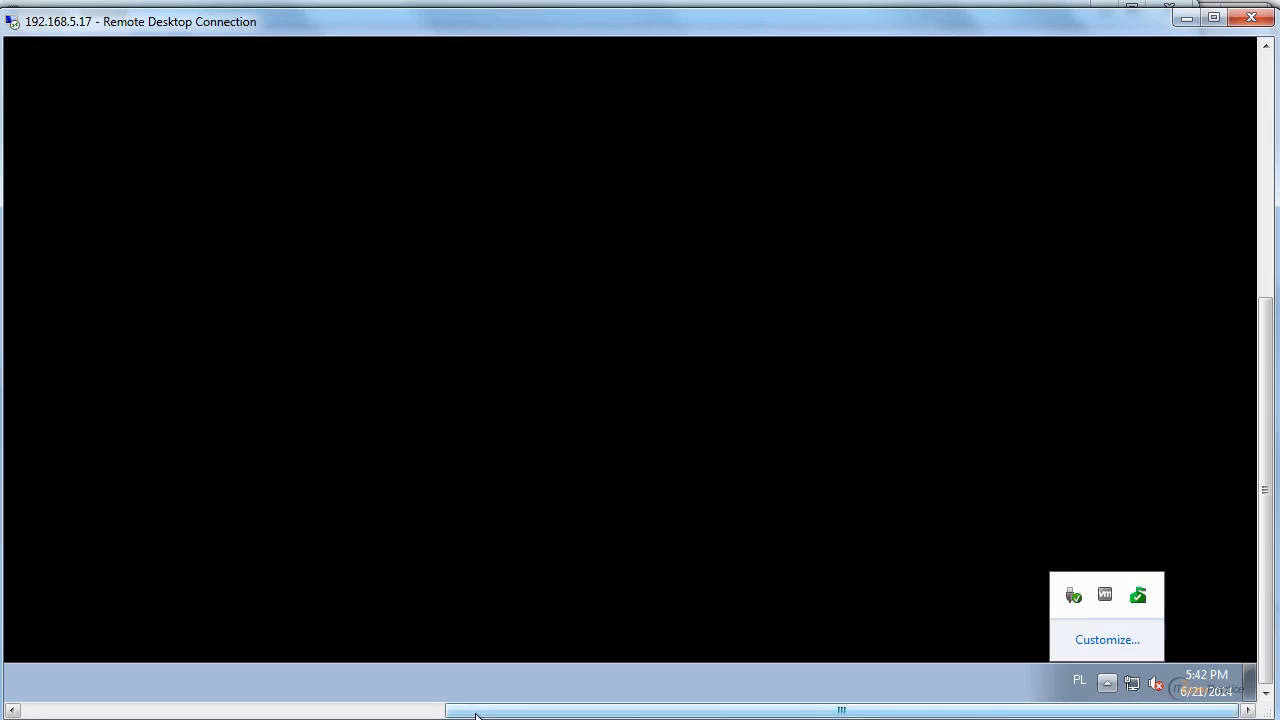
Search the programs for rad, run Start Radmin Server with permission to make changes, and dismiss the information message.
{"action": "left_click_drag", "start_coordinate": [476, 714], "coordinate": [8, 685]}
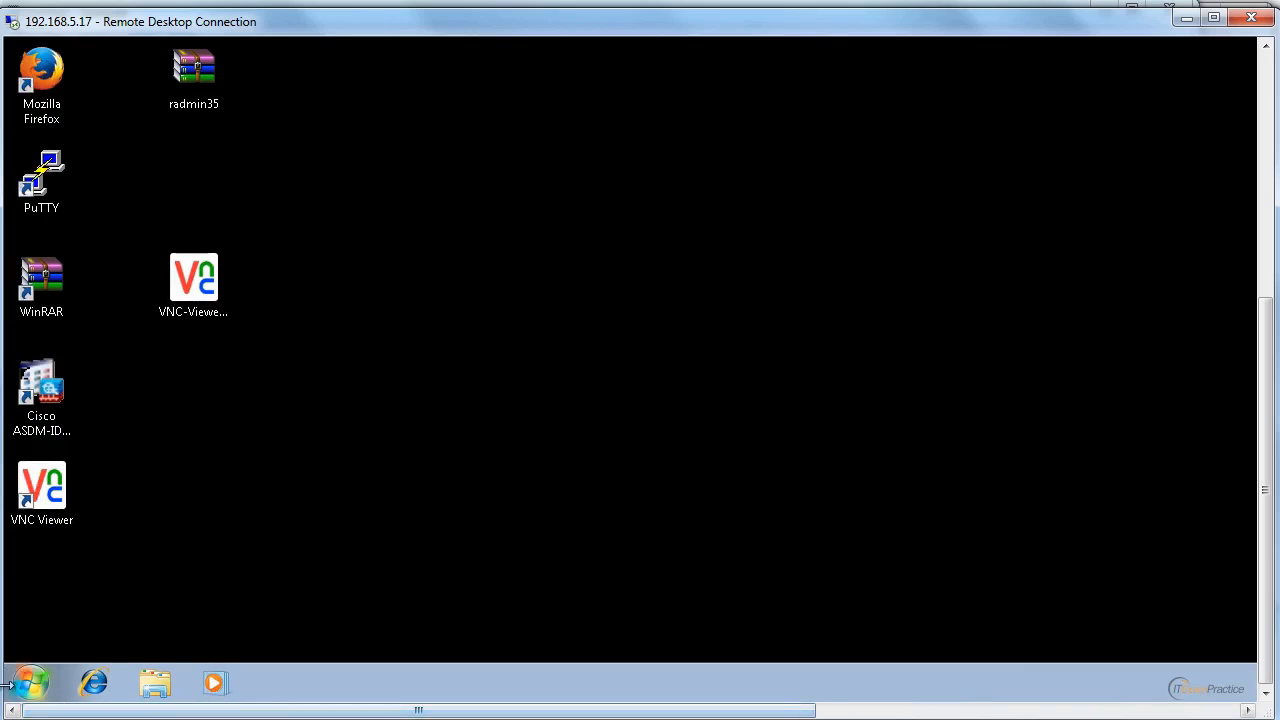
{"action": "left_click", "coordinate": [32, 684]}
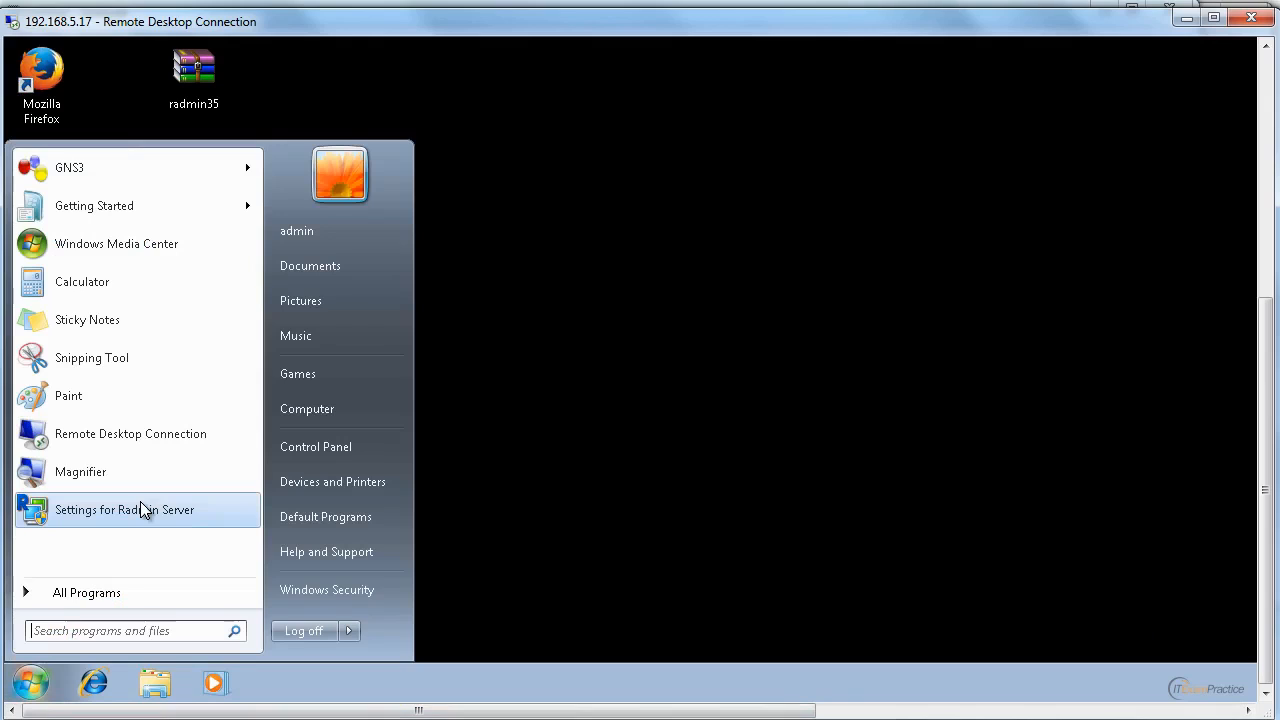
{"action": "type", "text": "rad"}
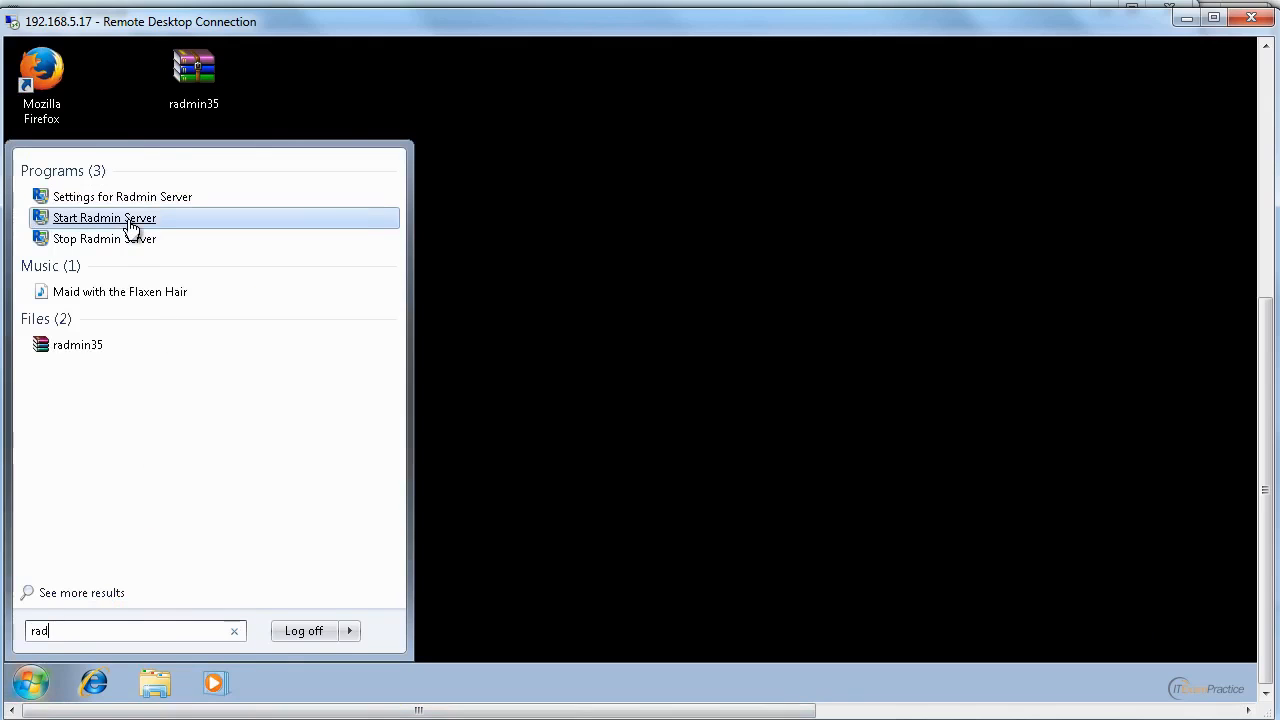
{"action": "left_click", "coordinate": [128, 218]}
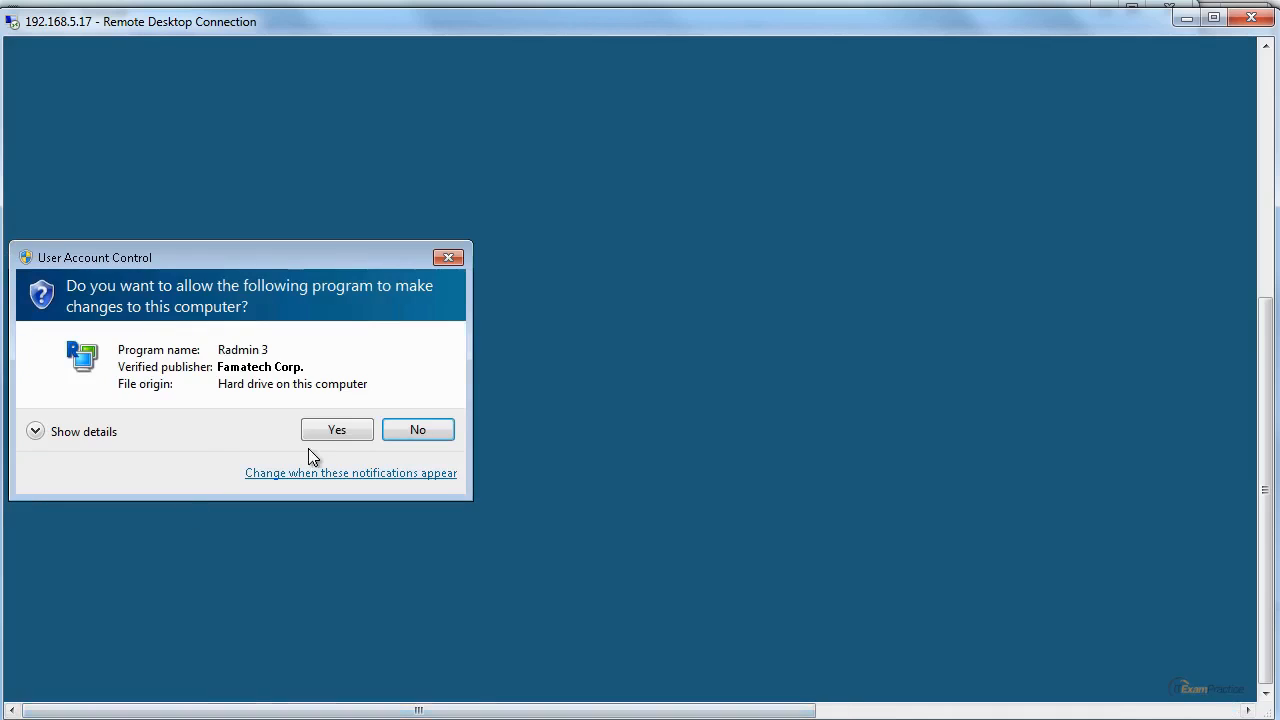
{"action": "left_click", "coordinate": [356, 432]}
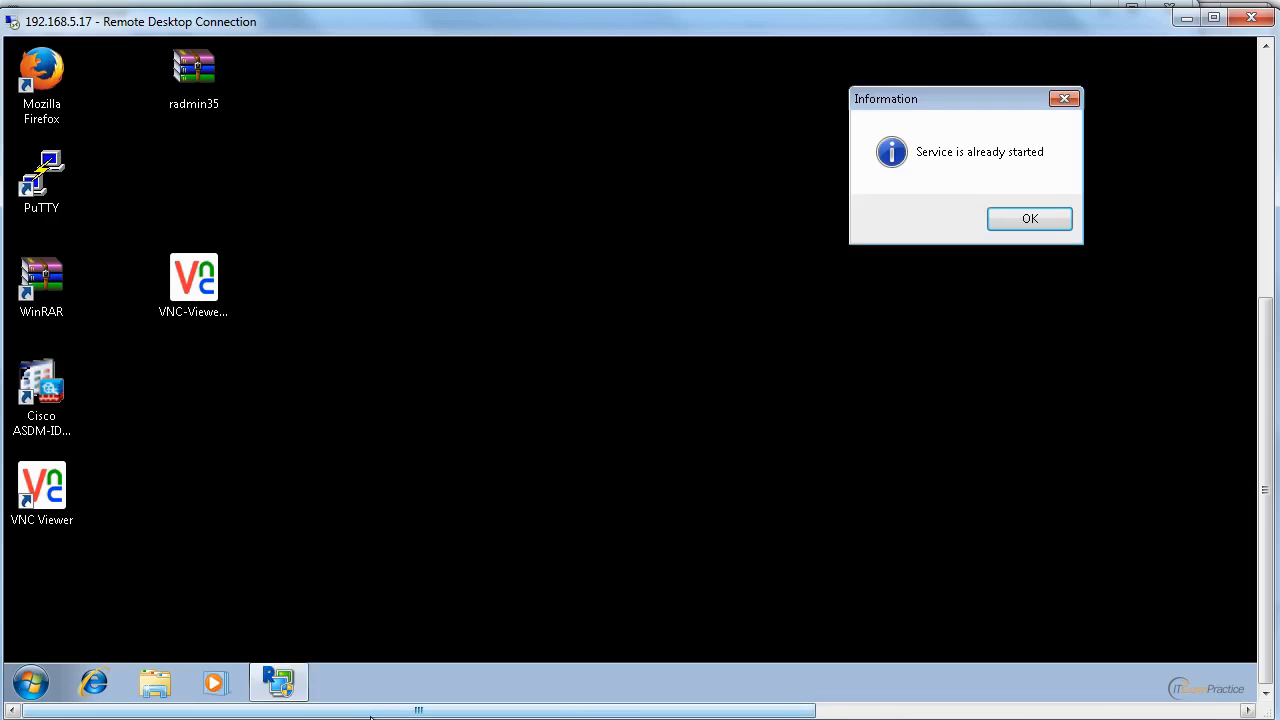
{"action": "left_click", "coordinate": [1026, 220]}
Check the remote machine's hidden tray icons for Radmin Server.
{"action": "left_click", "coordinate": [1160, 712]}
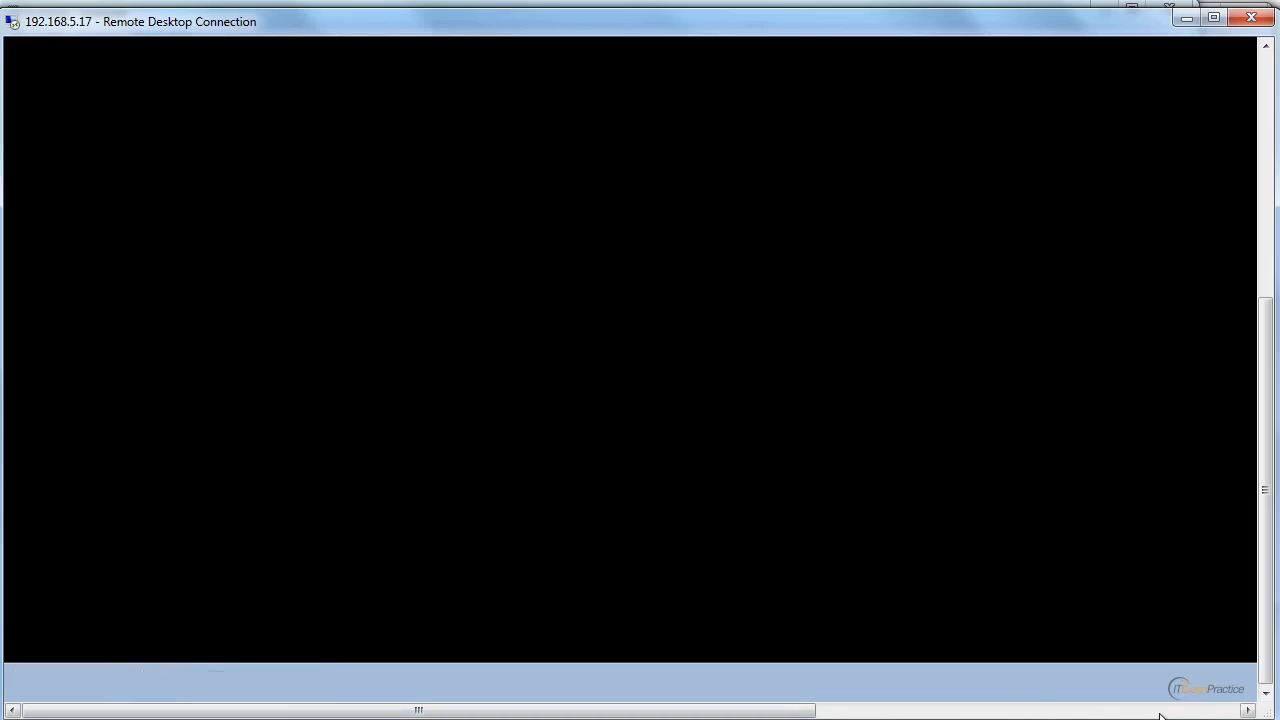
{"action": "left_click", "coordinate": [1222, 712]}
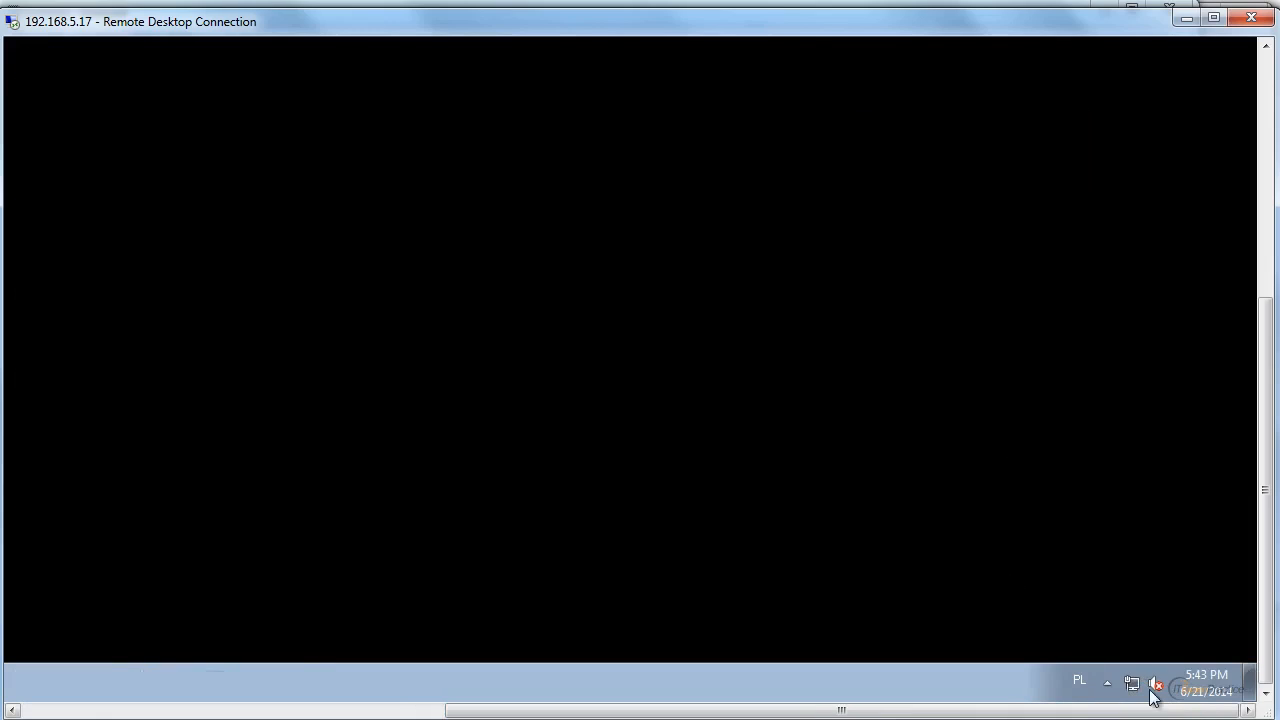
{"action": "left_click", "coordinate": [1111, 688]}
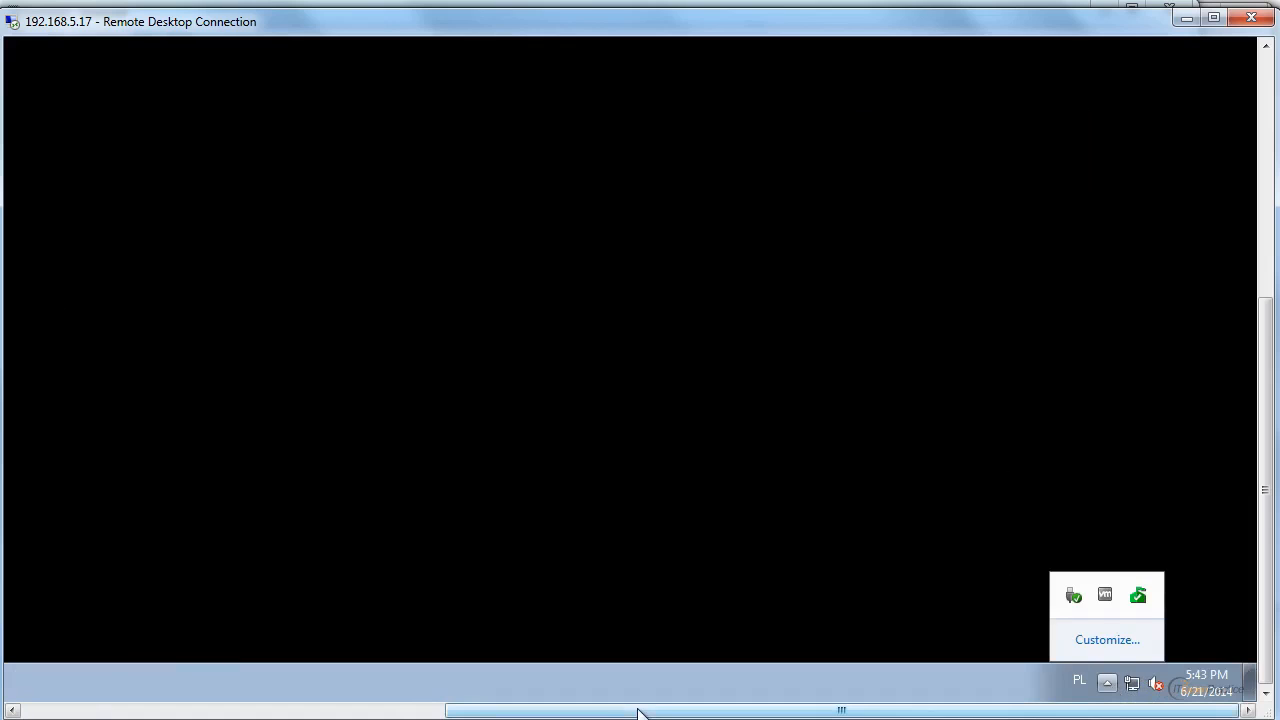
Search the programs for rad and open Settings for Radmin Server, allowing it to make changes.
{"action": "left_click", "coordinate": [62, 712]}
{"action": "left_click", "coordinate": [34, 712]}
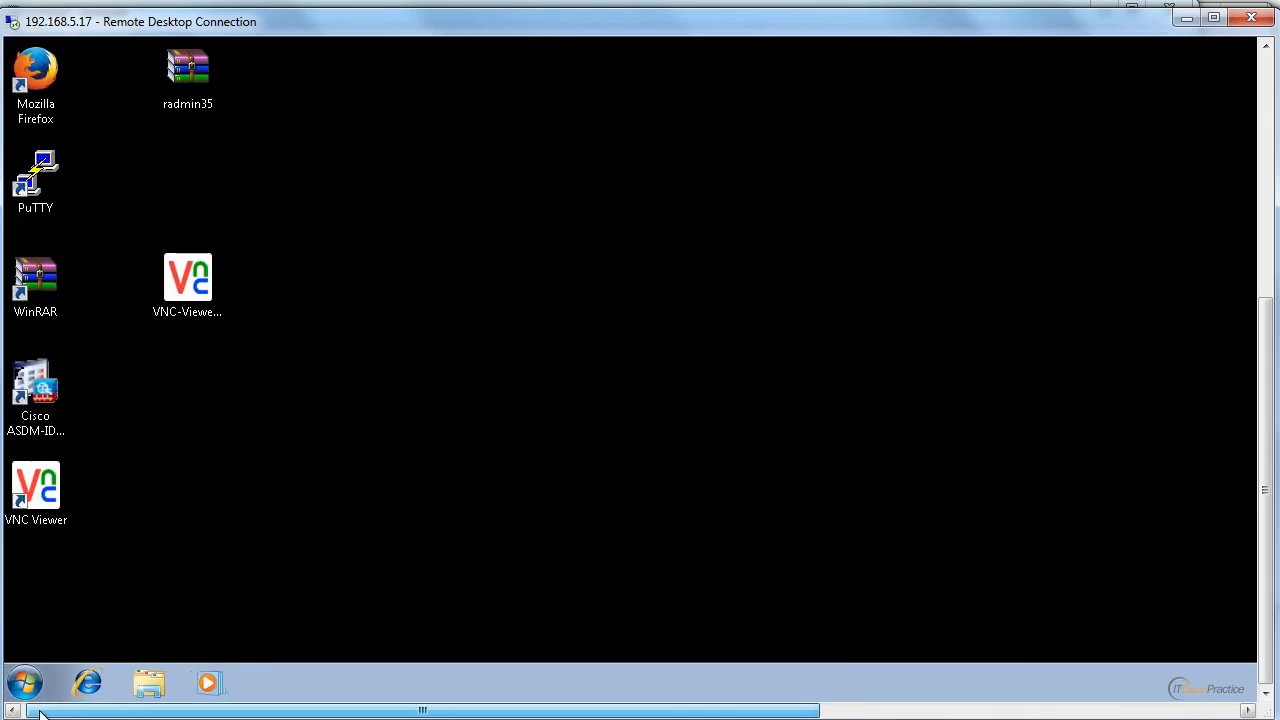
{"action": "left_click", "coordinate": [29, 692]}
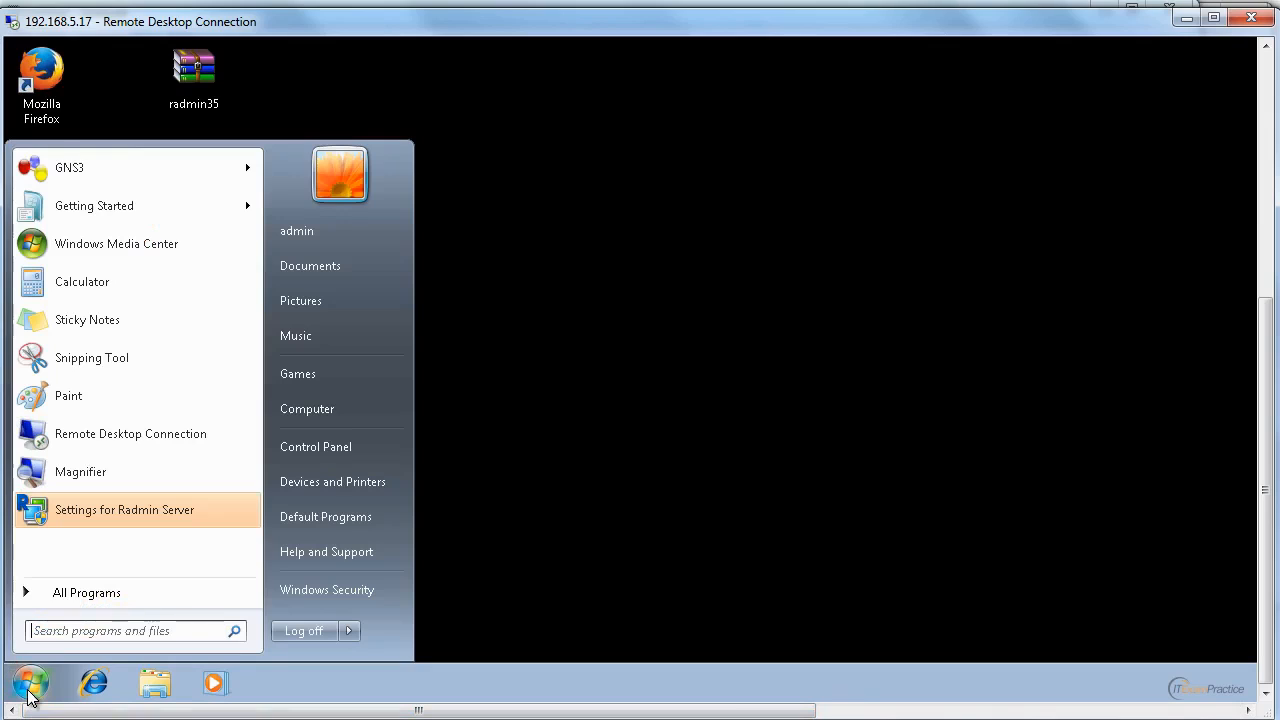
{"action": "type", "text": "rad"}
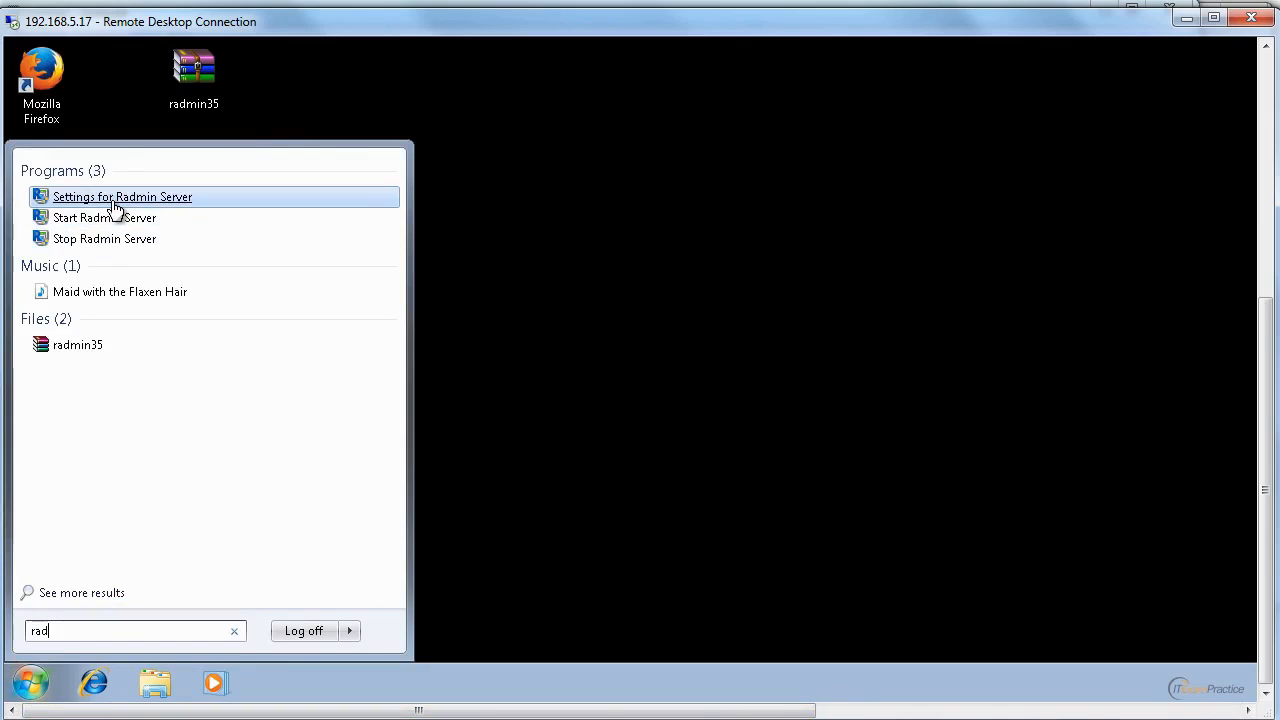
{"action": "left_click", "coordinate": [113, 201]}
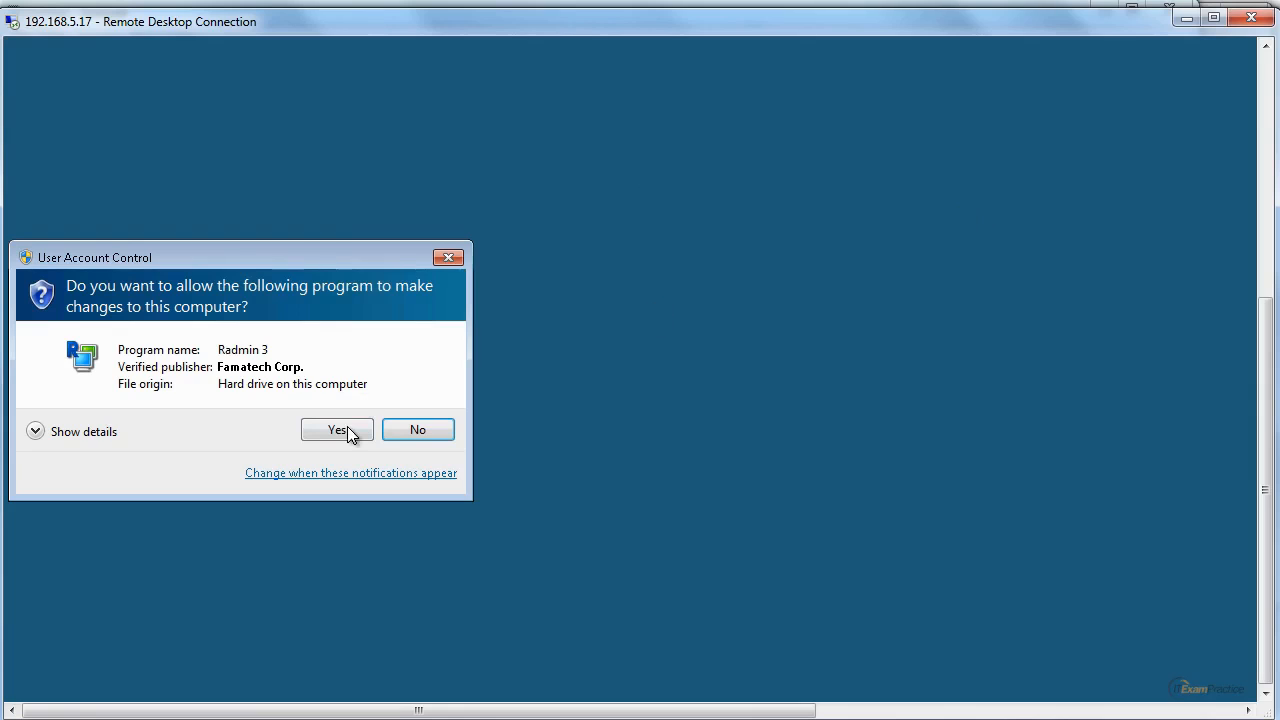
{"action": "left_click", "coordinate": [345, 430]}
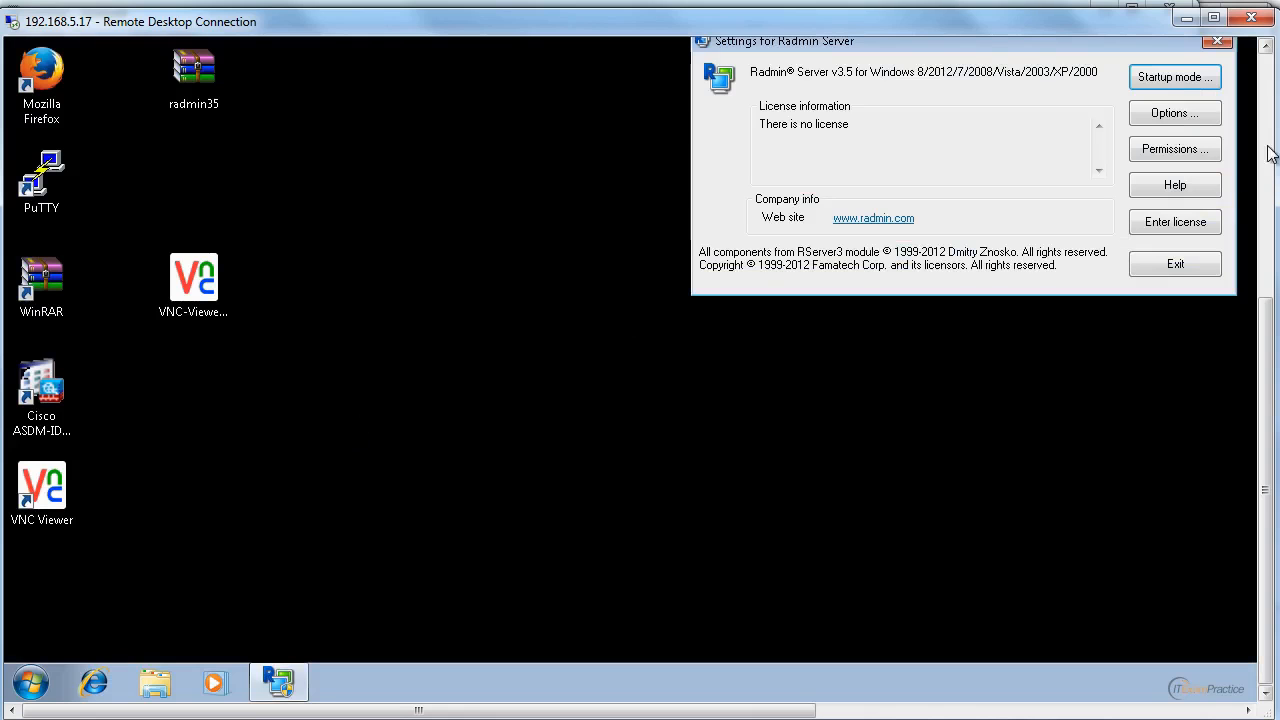
Bring the whole Radmin Server settings window into view and review the service's startup mode without changing it.
{"action": "left_click", "coordinate": [1266, 152]}
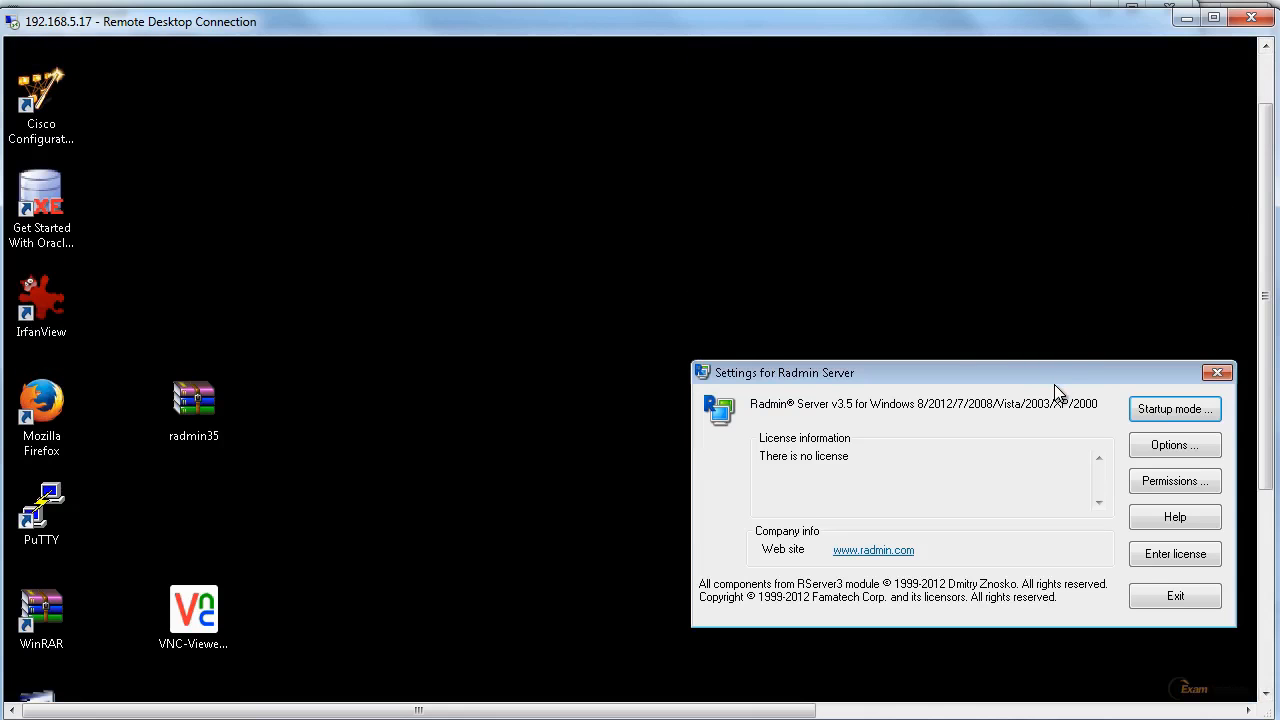
{"action": "left_click_drag", "start_coordinate": [1051, 376], "coordinate": [720, 278]}
{"action": "left_click", "coordinate": [850, 312]}
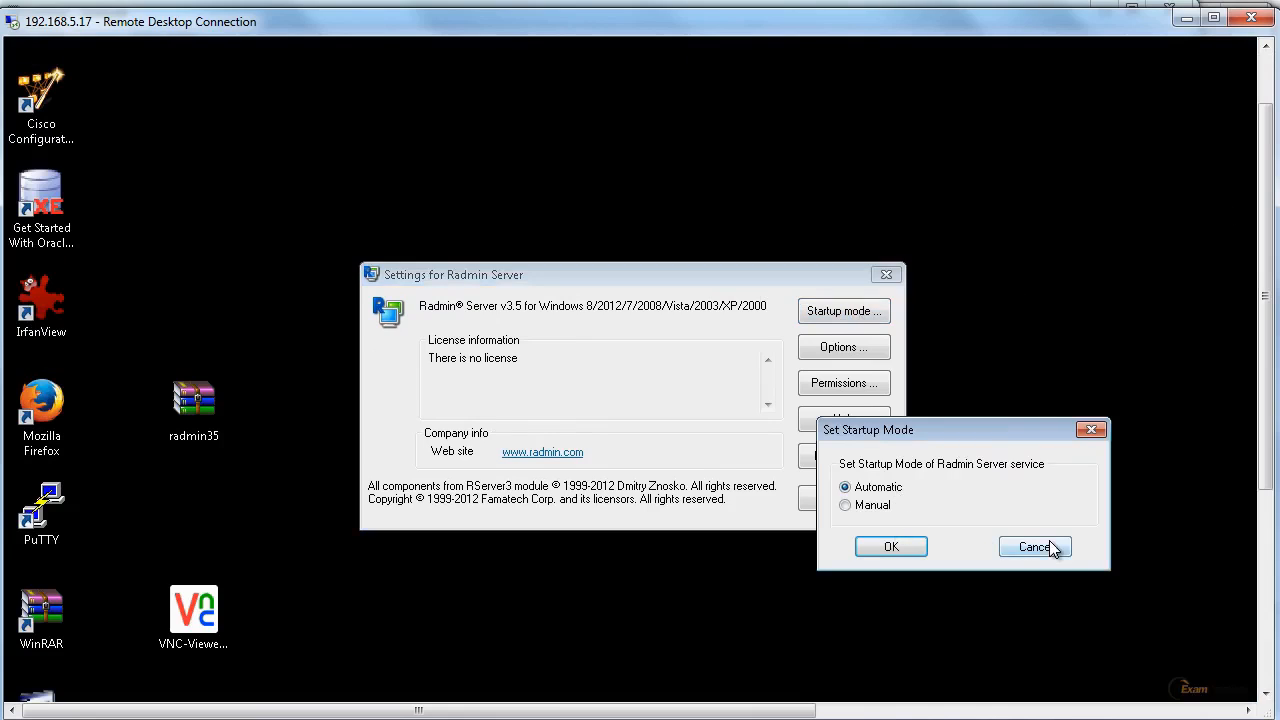
{"action": "left_click", "coordinate": [1035, 547]}
Set the tray icon option in Radmin Server's general options to Always show and save it.
{"action": "left_click", "coordinate": [856, 349]}
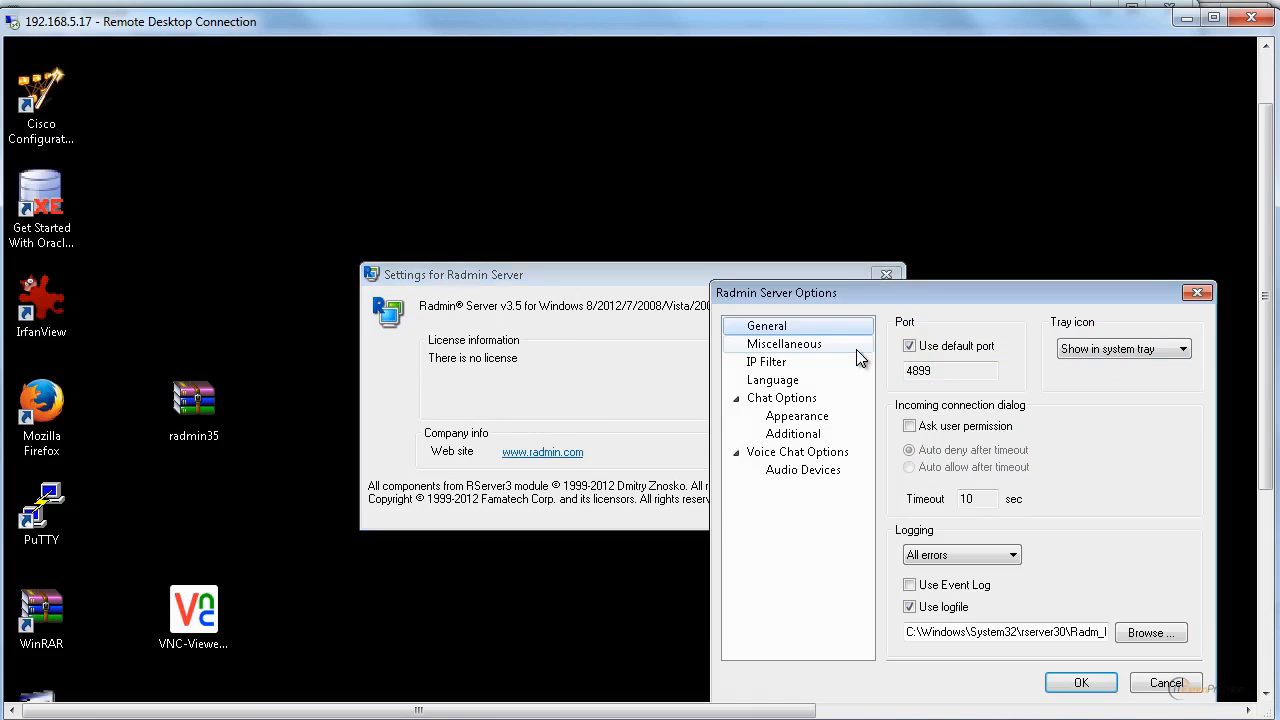
{"action": "left_click_drag", "start_coordinate": [914, 293], "coordinate": [673, 189]}
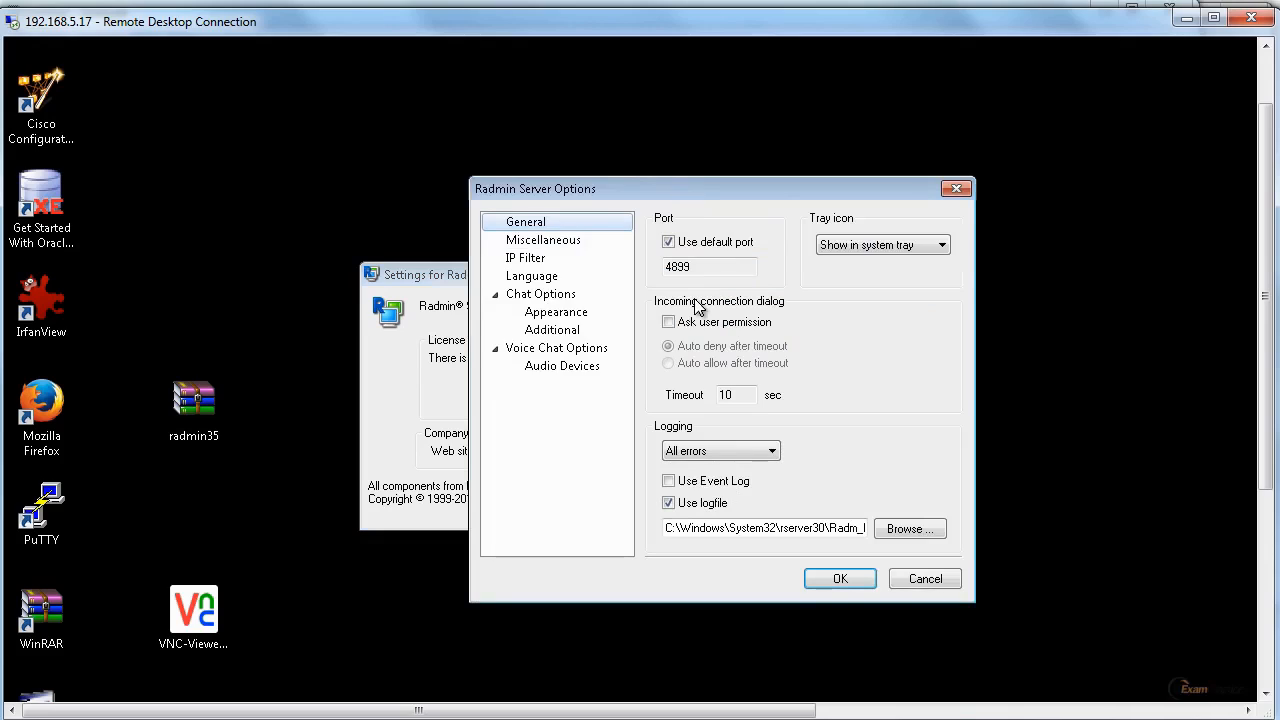
{"action": "left_click", "coordinate": [876, 241]}
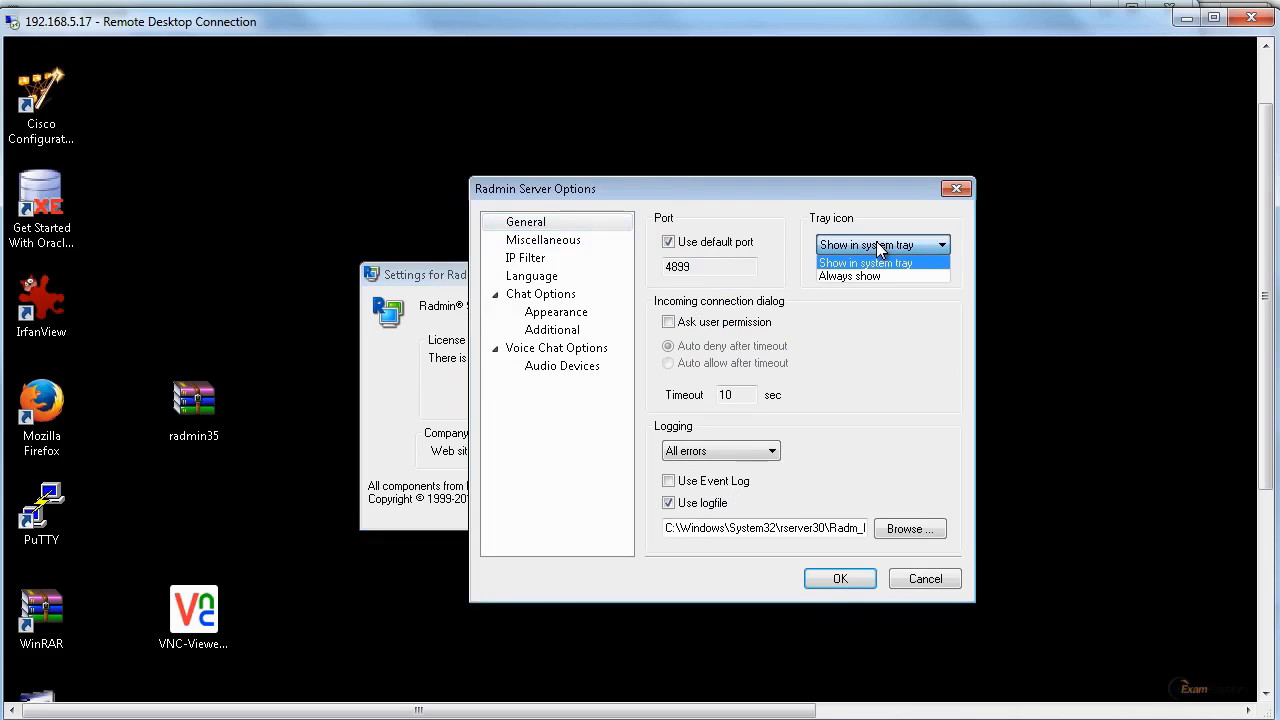
{"action": "left_click", "coordinate": [864, 276]}
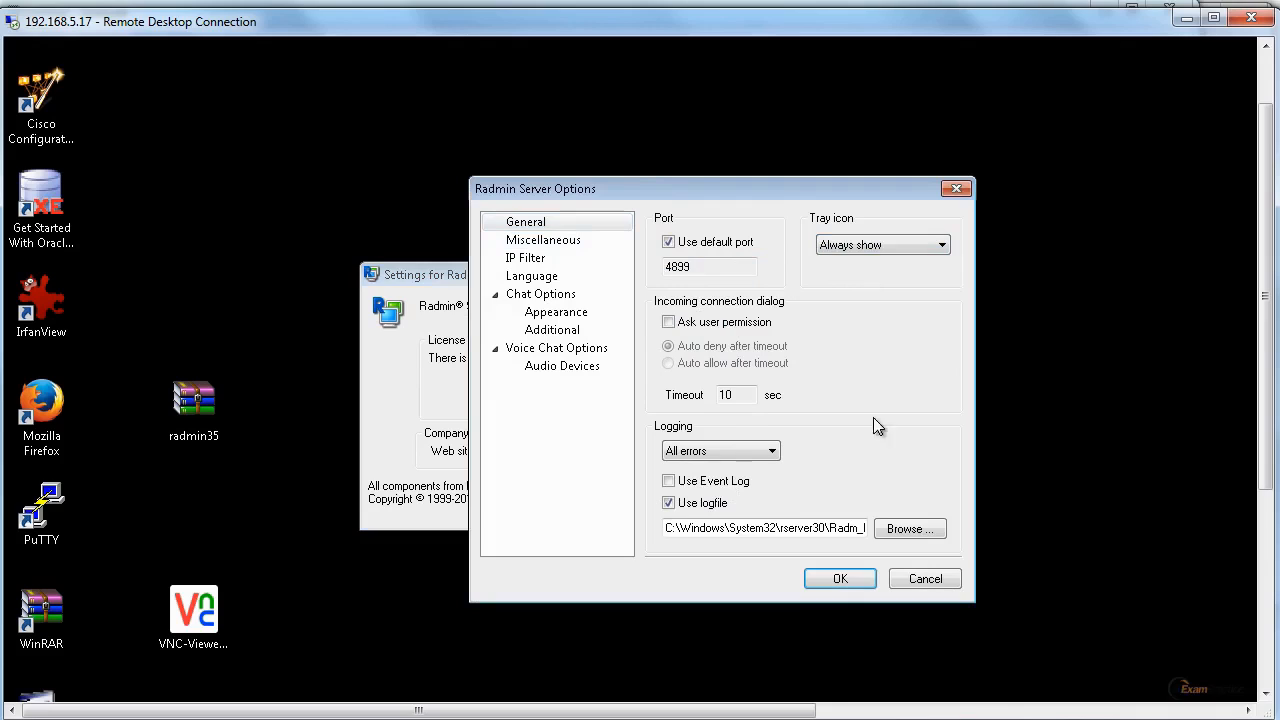
{"action": "left_click", "coordinate": [846, 580]}
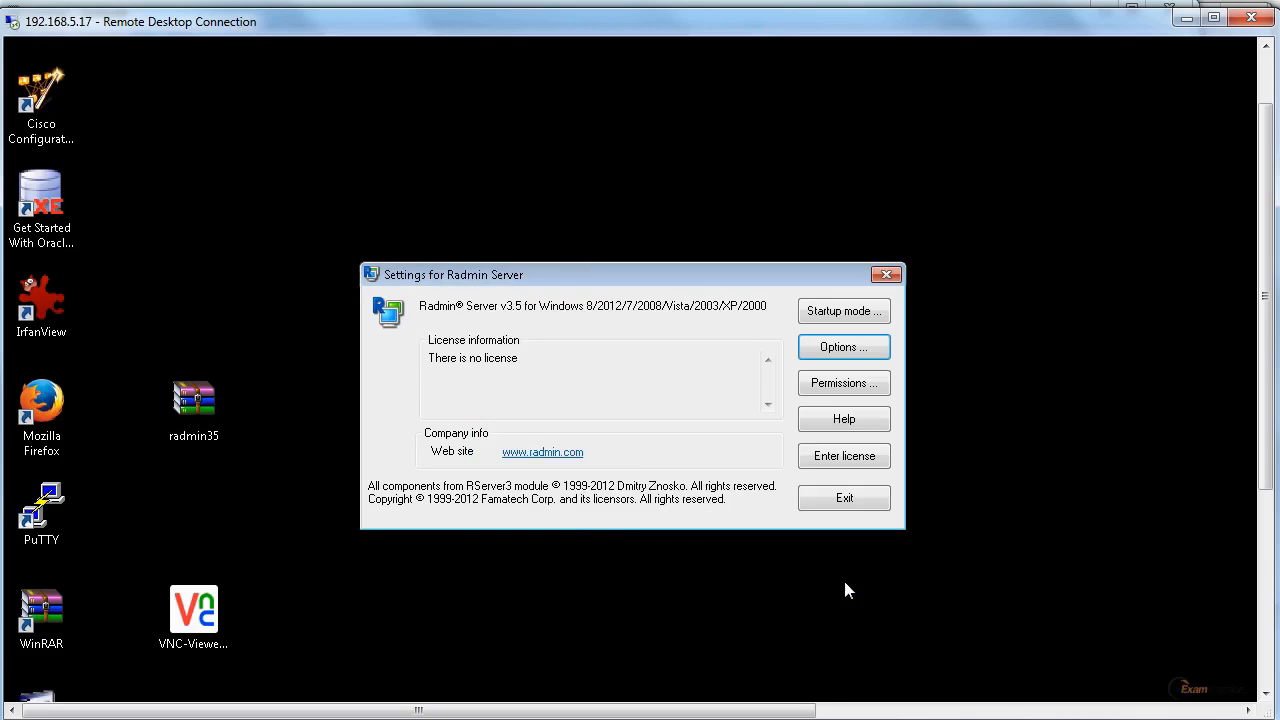
Check the hidden tray icons again after changing the Radmin tray icon option.
{"action": "left_click", "coordinate": [1264, 669]}
{"action": "left_click", "coordinate": [1166, 709]}
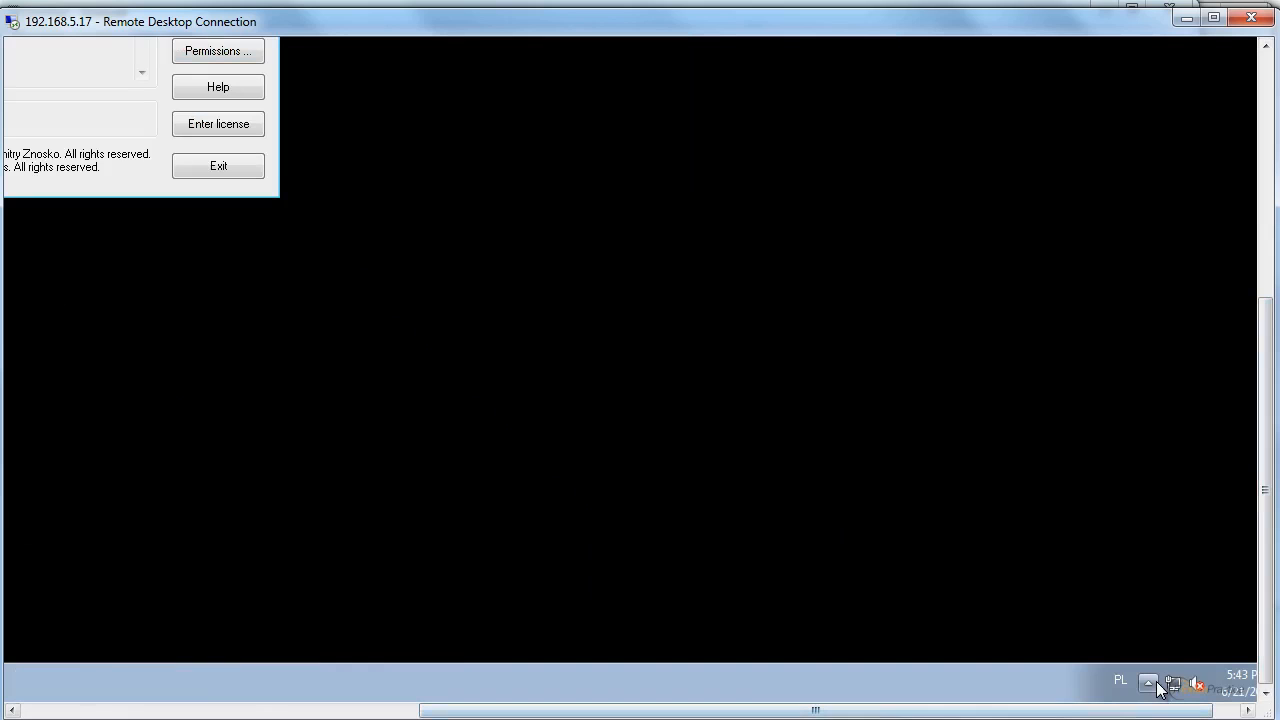
{"action": "left_click", "coordinate": [1150, 683]}
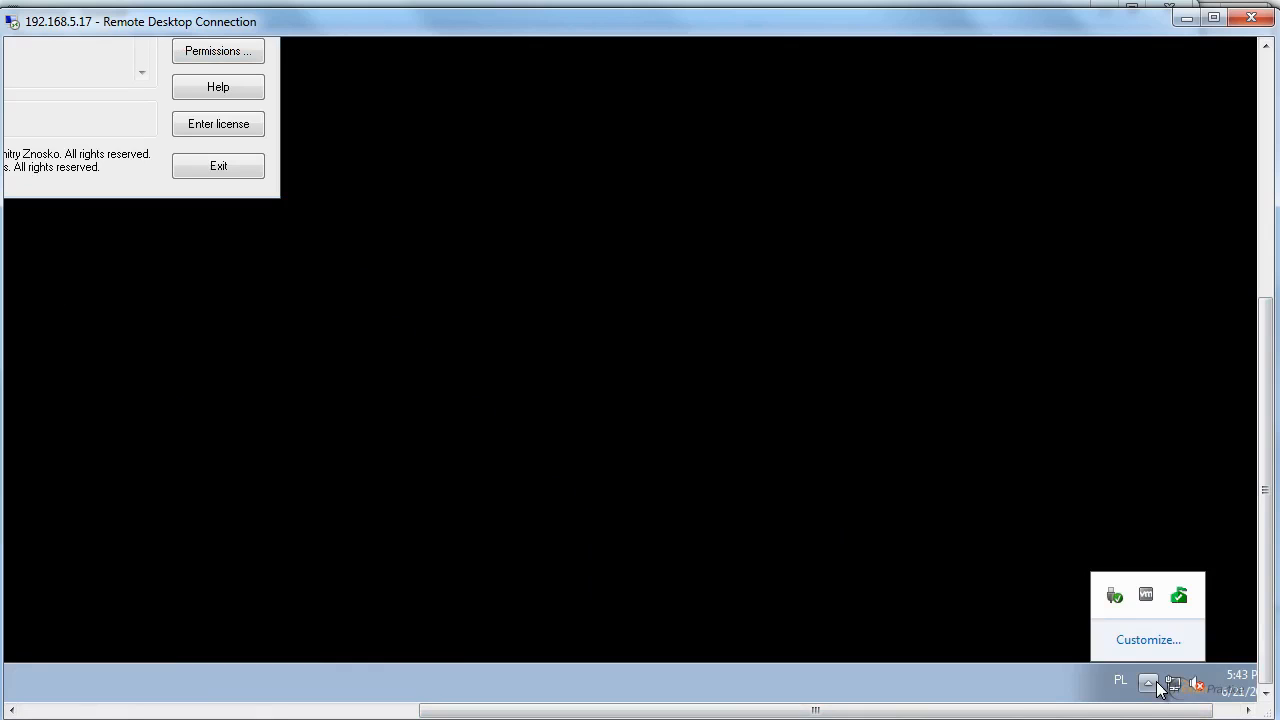
Reopen the Radmin Server options and review the choices for the tray icon setting.
{"action": "left_click_drag", "start_coordinate": [1122, 709], "coordinate": [848, 716]}
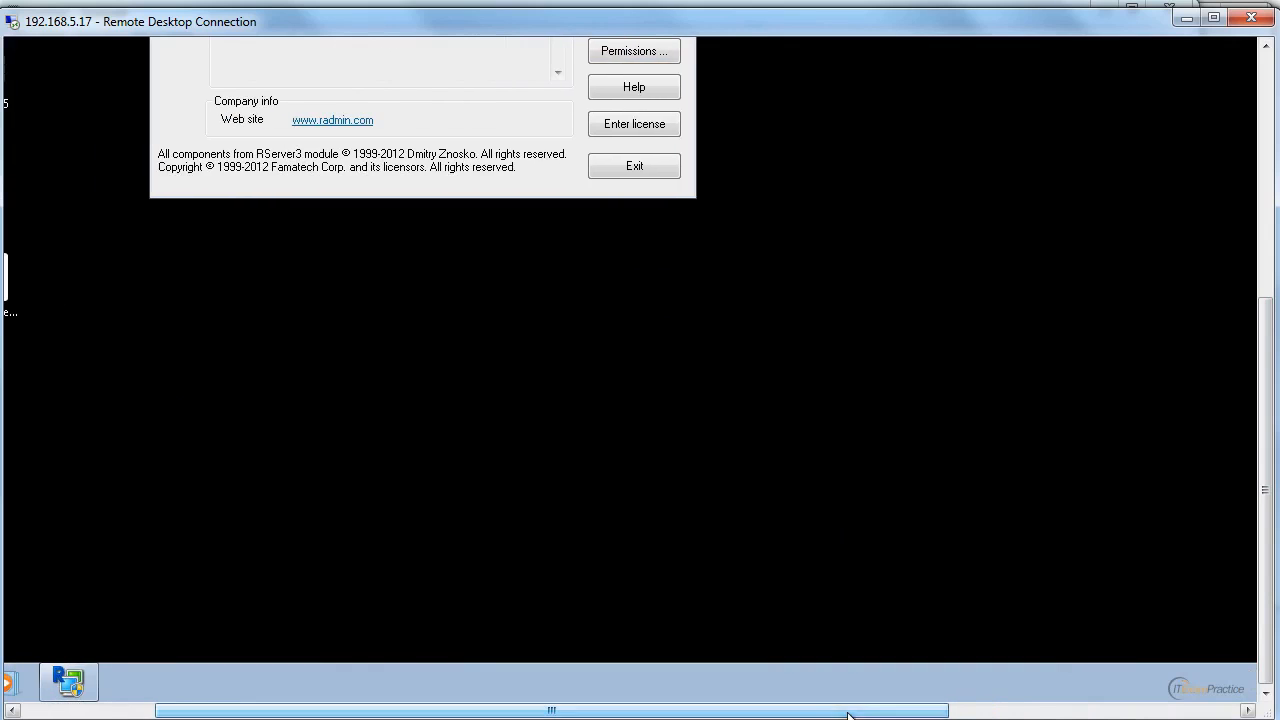
{"action": "left_click_drag", "start_coordinate": [1266, 448], "coordinate": [1267, 252]}
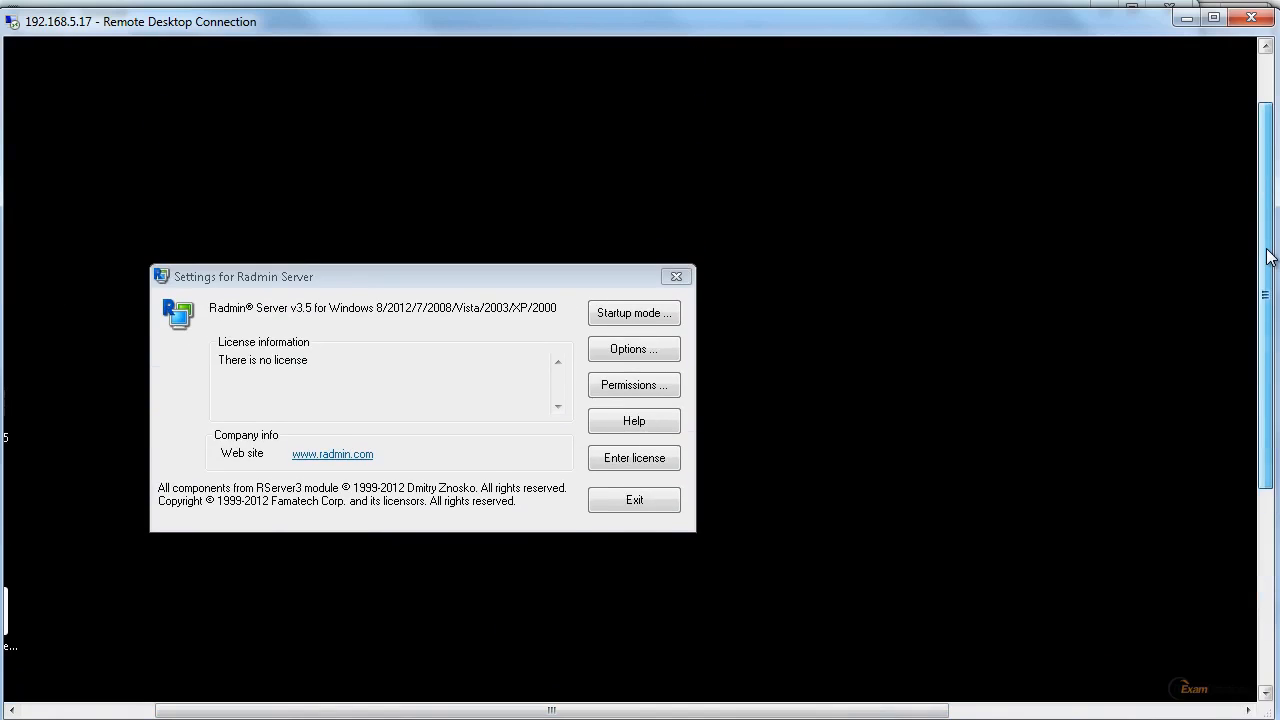
{"action": "left_click", "coordinate": [628, 357]}
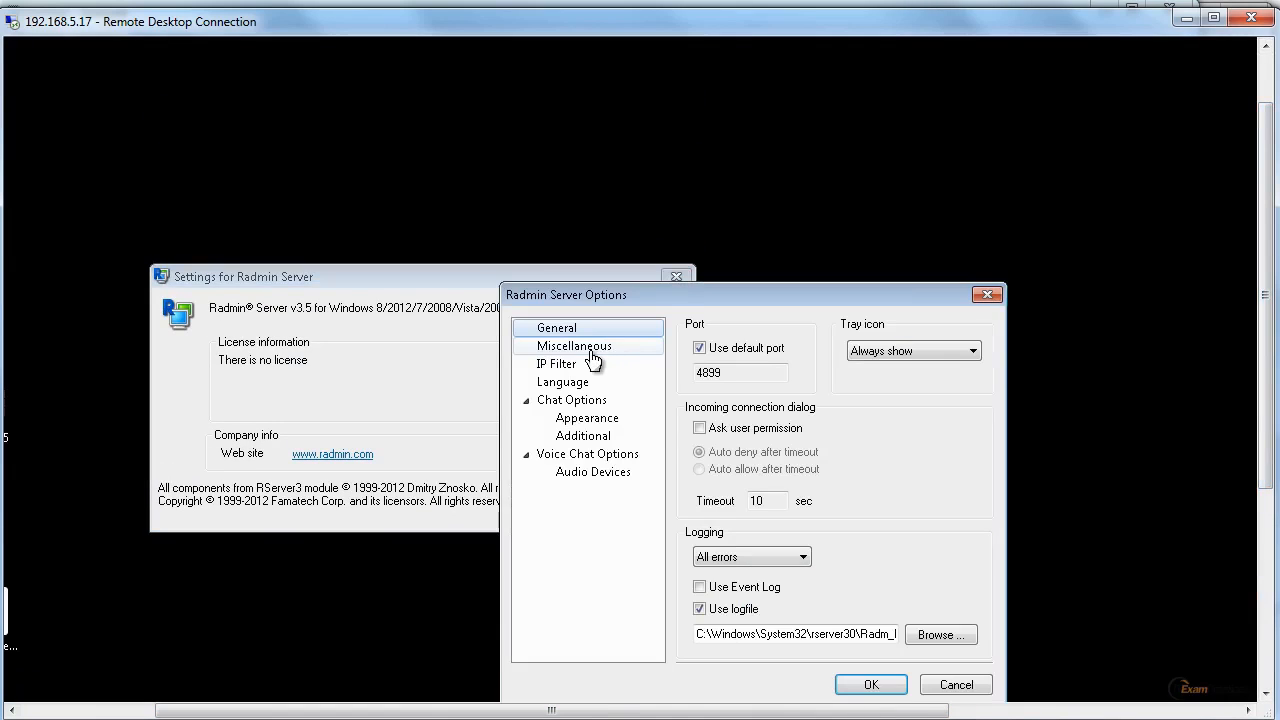
{"action": "left_click", "coordinate": [887, 351]}
{"action": "left_click", "coordinate": [887, 351]}
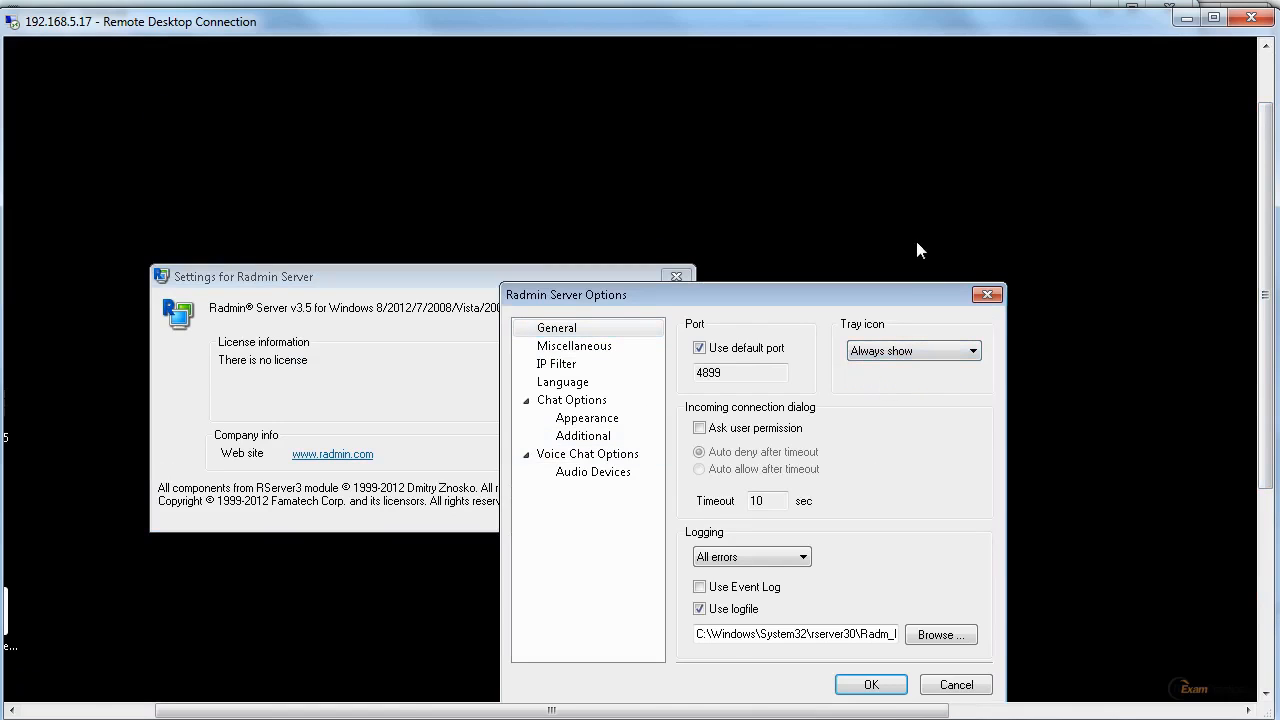
{"action": "left_click", "coordinate": [898, 351]}
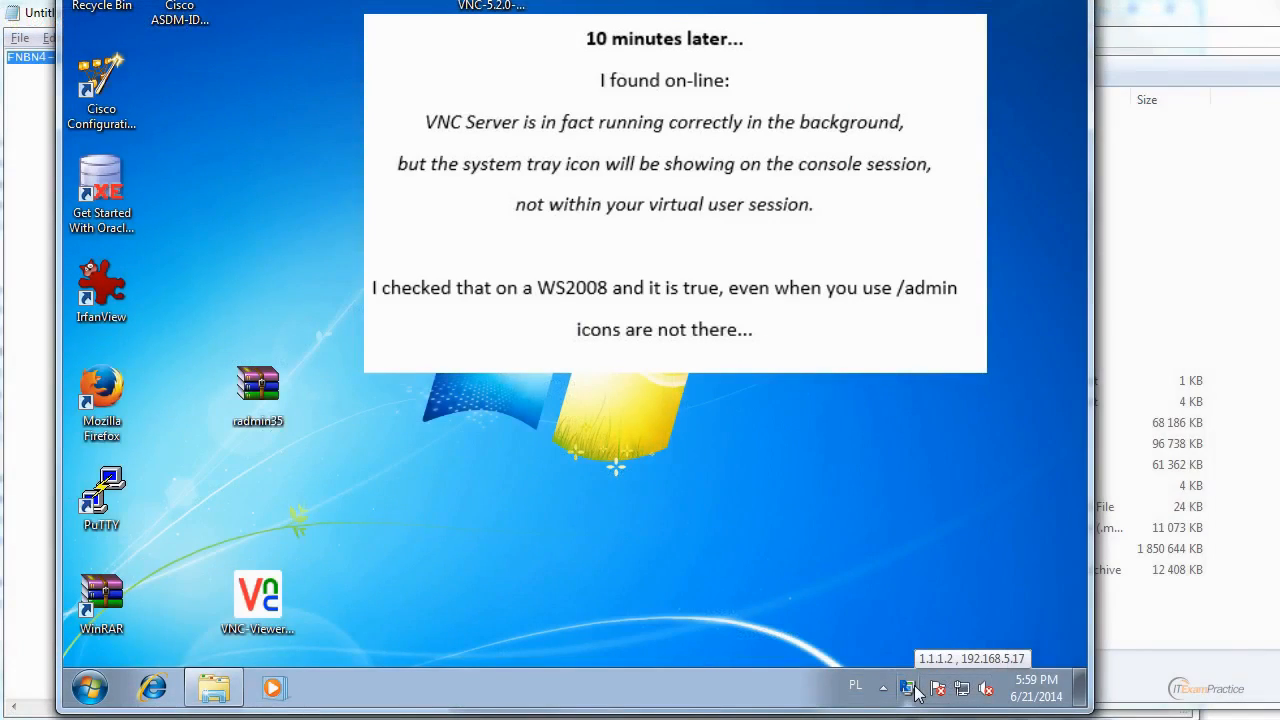
Open the options of VNC Server from the console session's hidden tray icons, allowing it to make changes.
{"action": "left_click", "coordinate": [914, 690]}
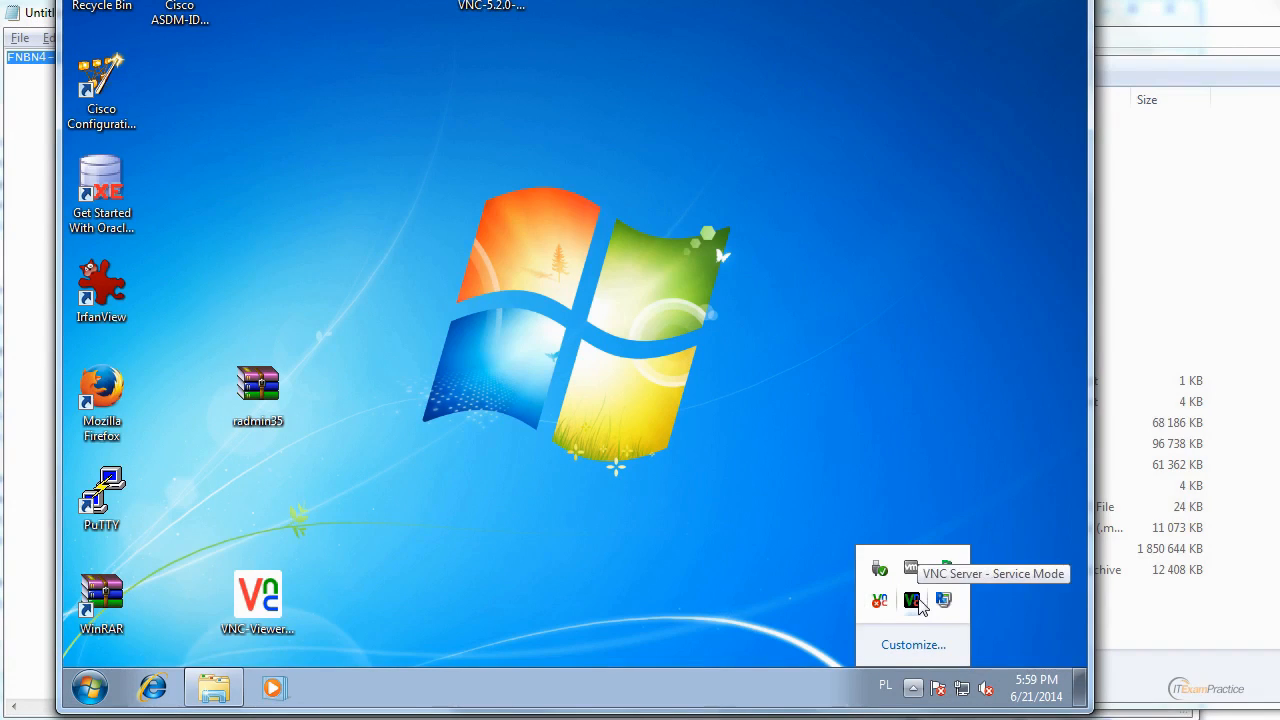
{"action": "right_click", "coordinate": [920, 608]}
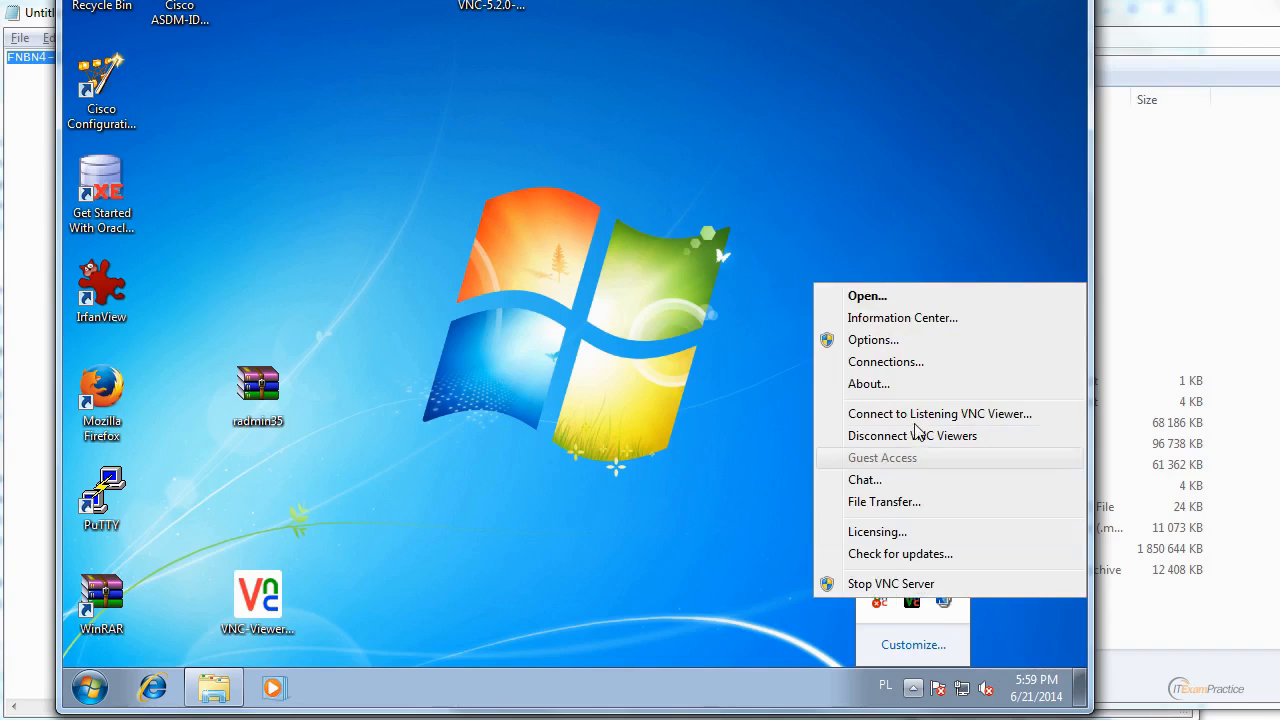
{"action": "left_click", "coordinate": [921, 340]}
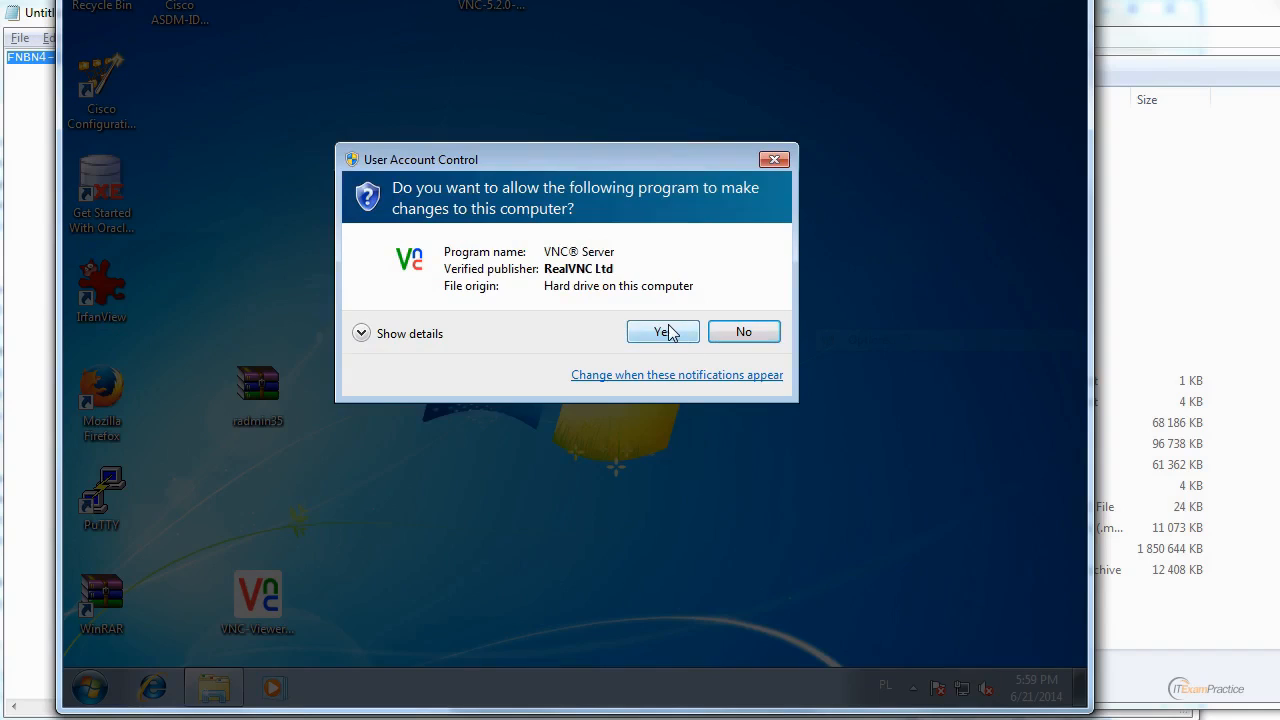
{"action": "left_click", "coordinate": [668, 326]}
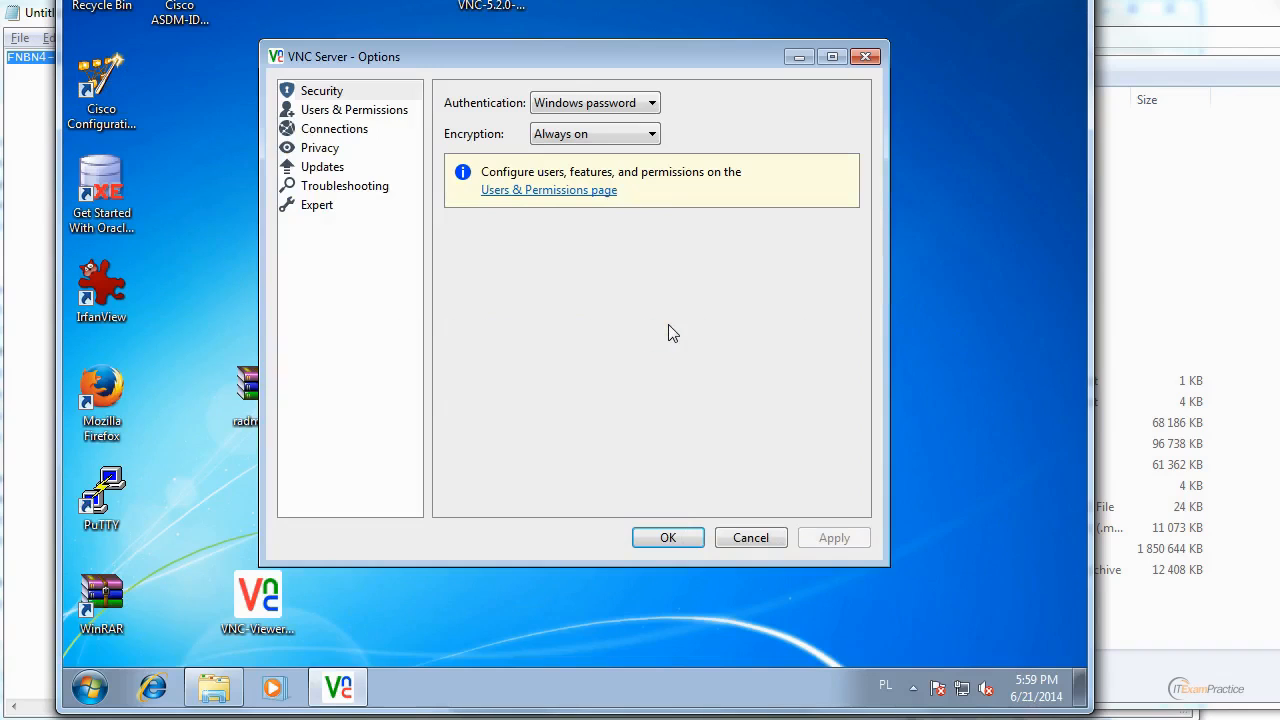
Set the authentication scheme in VNC Server's security options to VNC password.
{"action": "left_click", "coordinate": [353, 112]}
{"action": "left_click", "coordinate": [335, 90]}
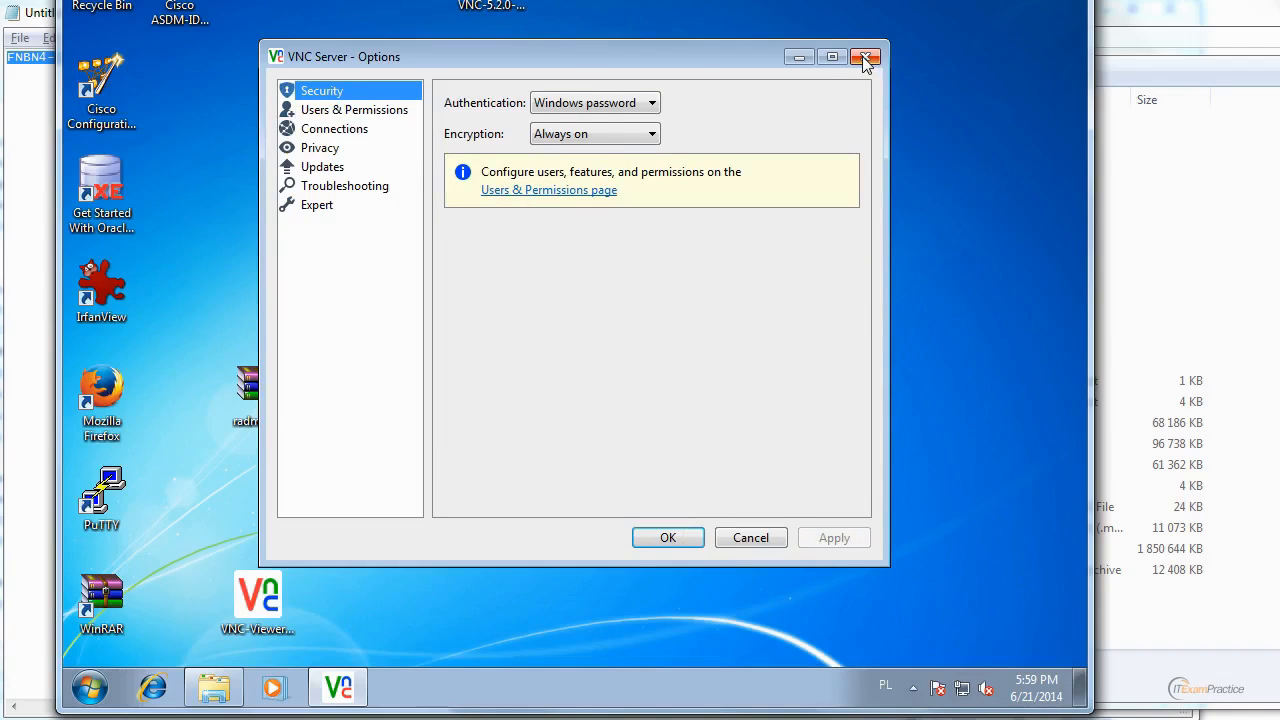
{"action": "left_click", "coordinate": [586, 104]}
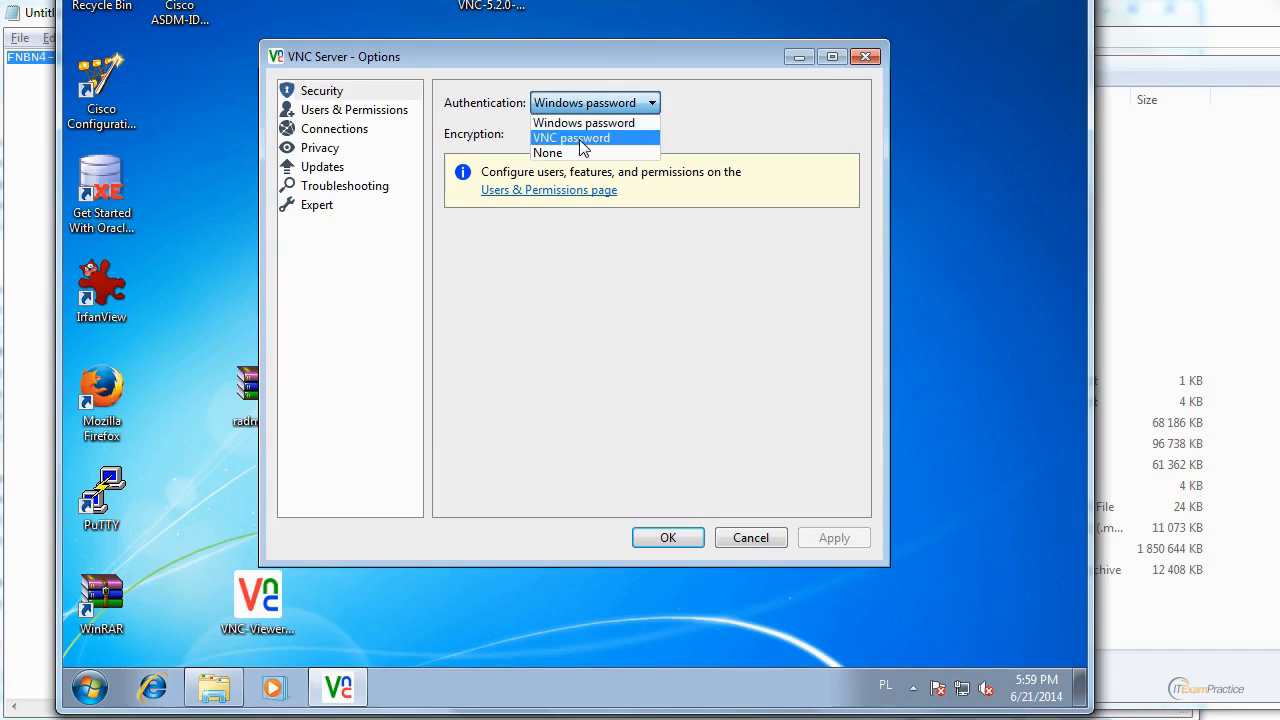
{"action": "left_click", "coordinate": [580, 140]}
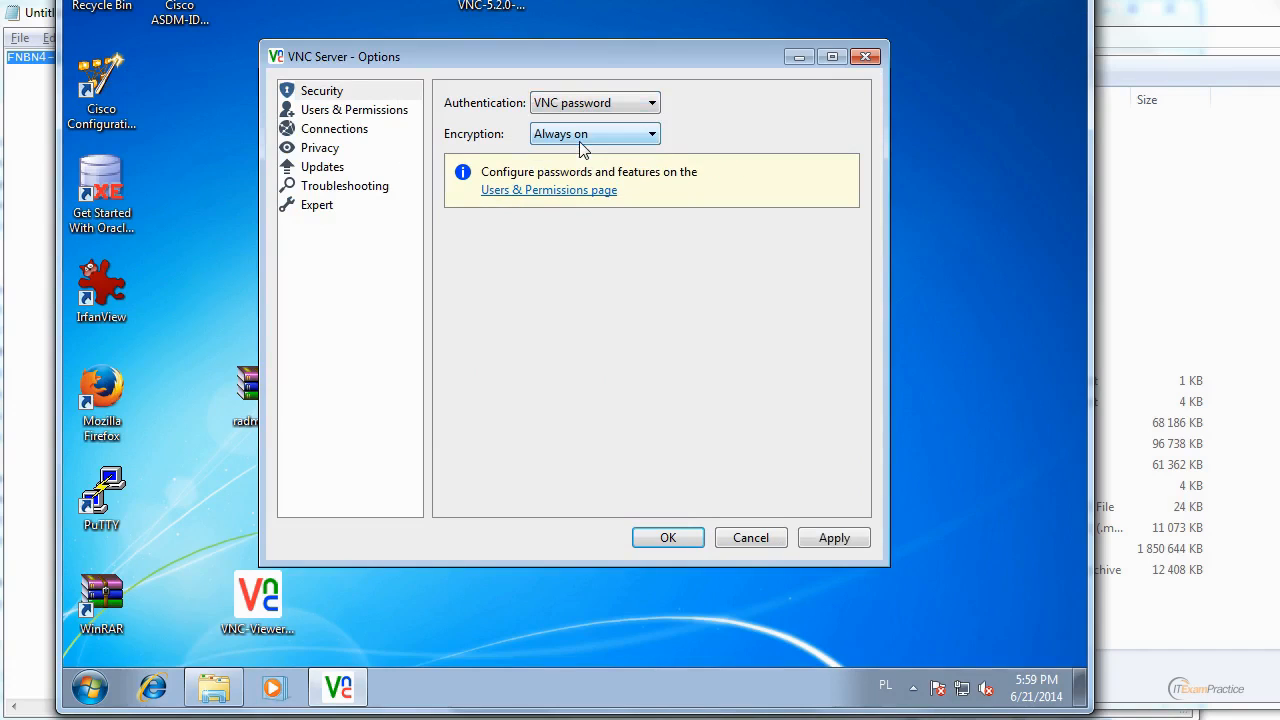
Review the commands available for the User Mode VNC Server among the hidden tray icons, and return to the options.
{"action": "left_click", "coordinate": [913, 688]}
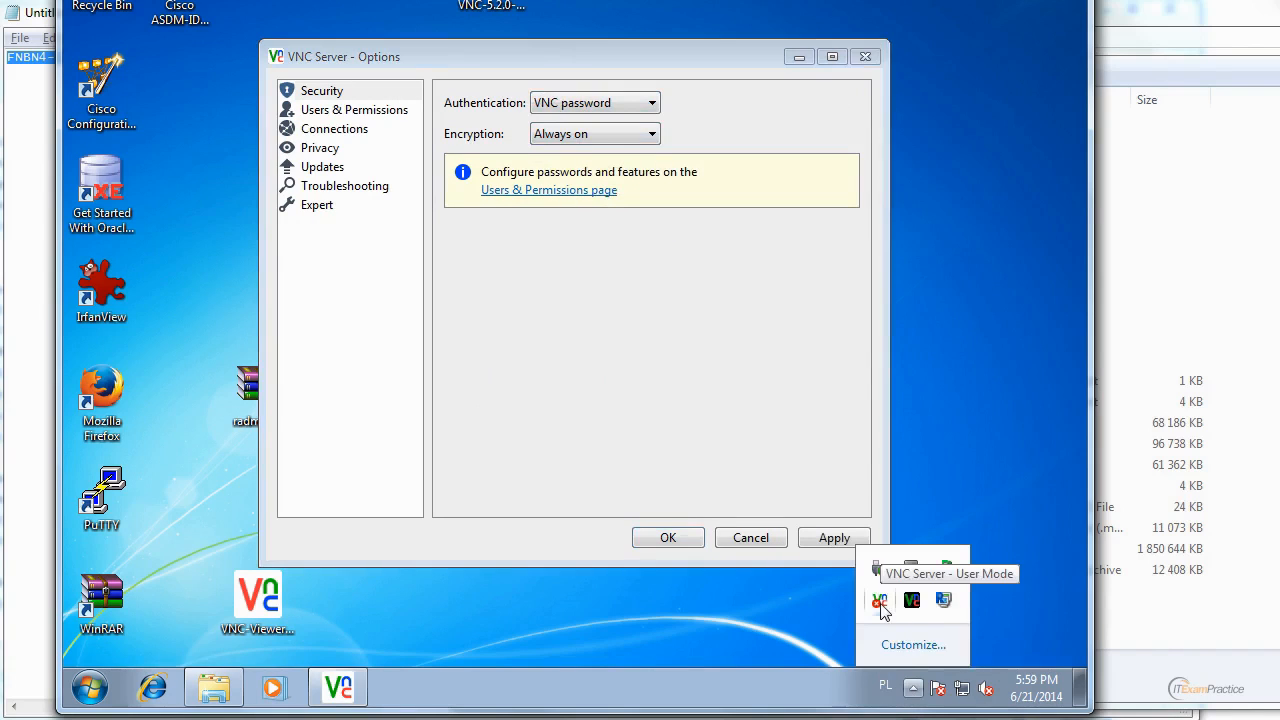
{"action": "right_click", "coordinate": [880, 602]}
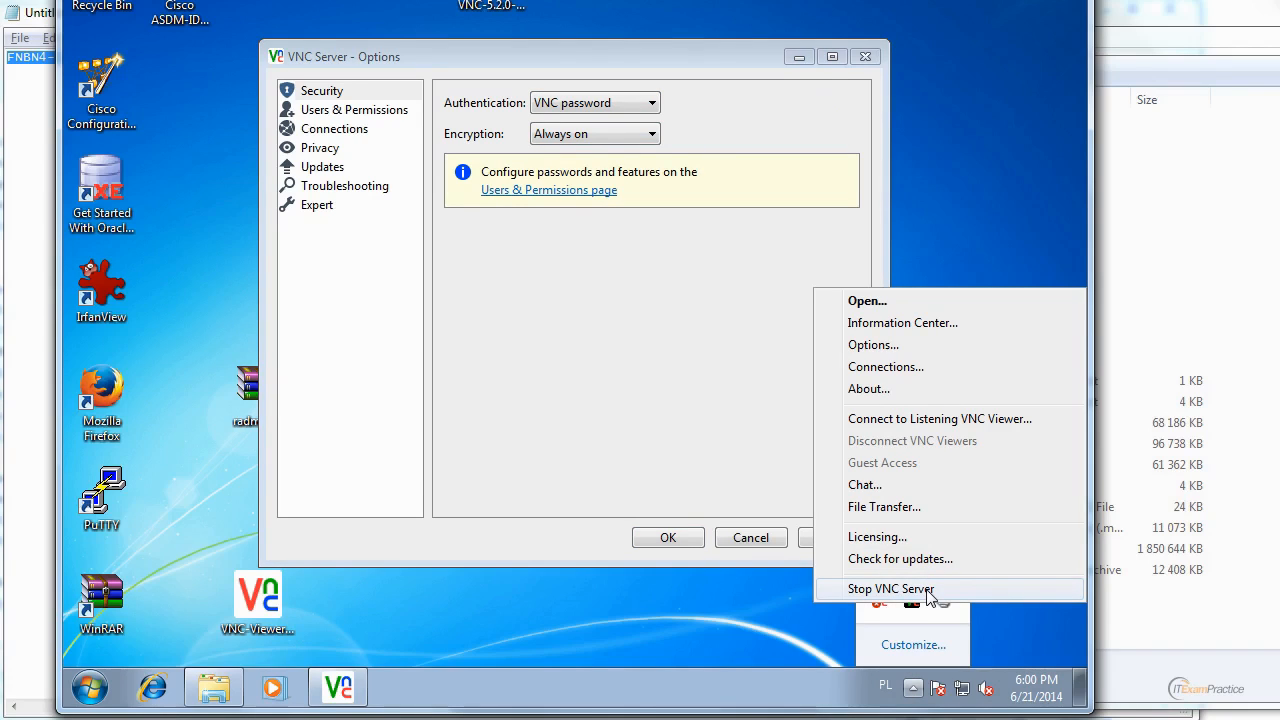
{"action": "left_click", "coordinate": [556, 273]}
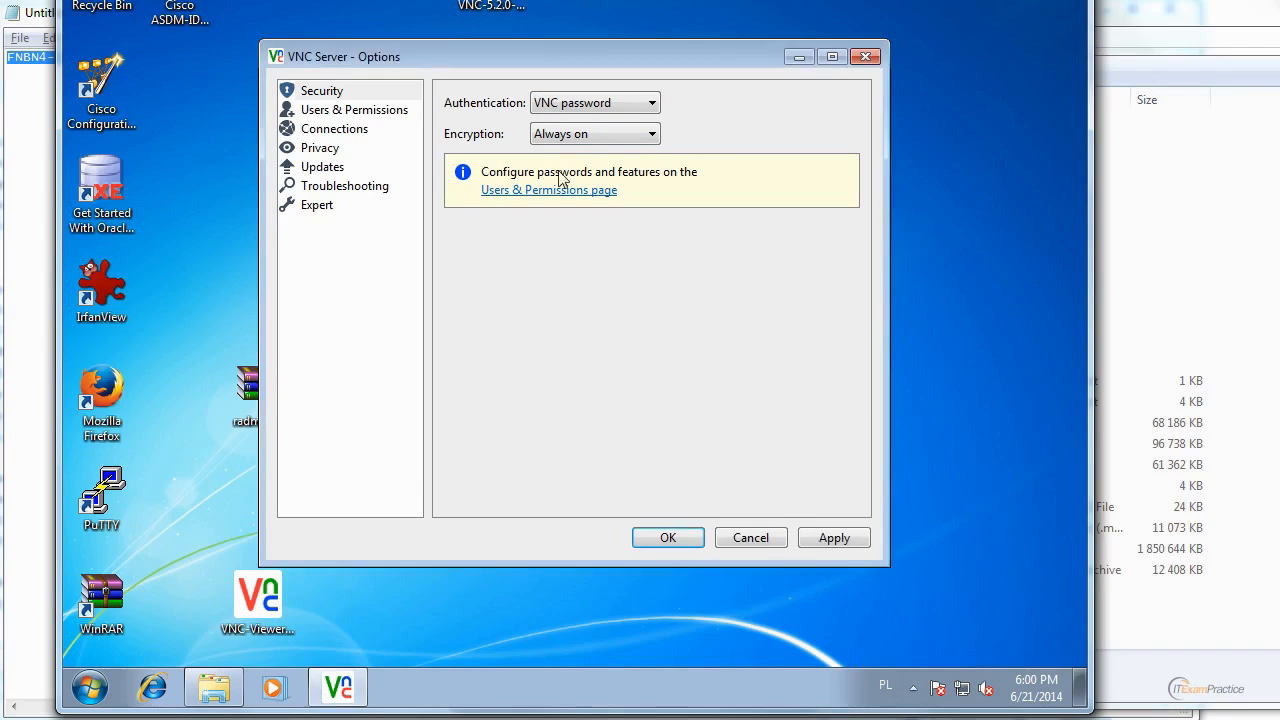
Specify and confirm the VNC password for the Standard user in the users and permissions options, and save the settings.
{"action": "left_click", "coordinate": [334, 112]}
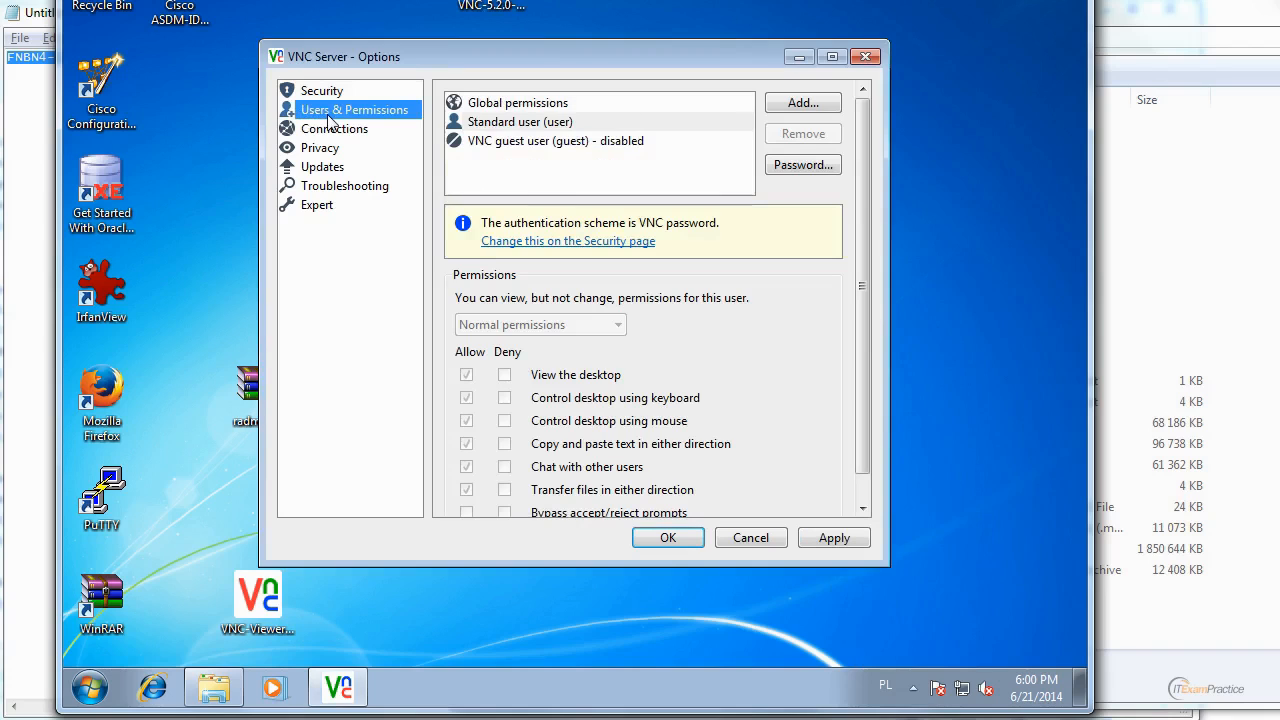
{"action": "left_click", "coordinate": [530, 125]}
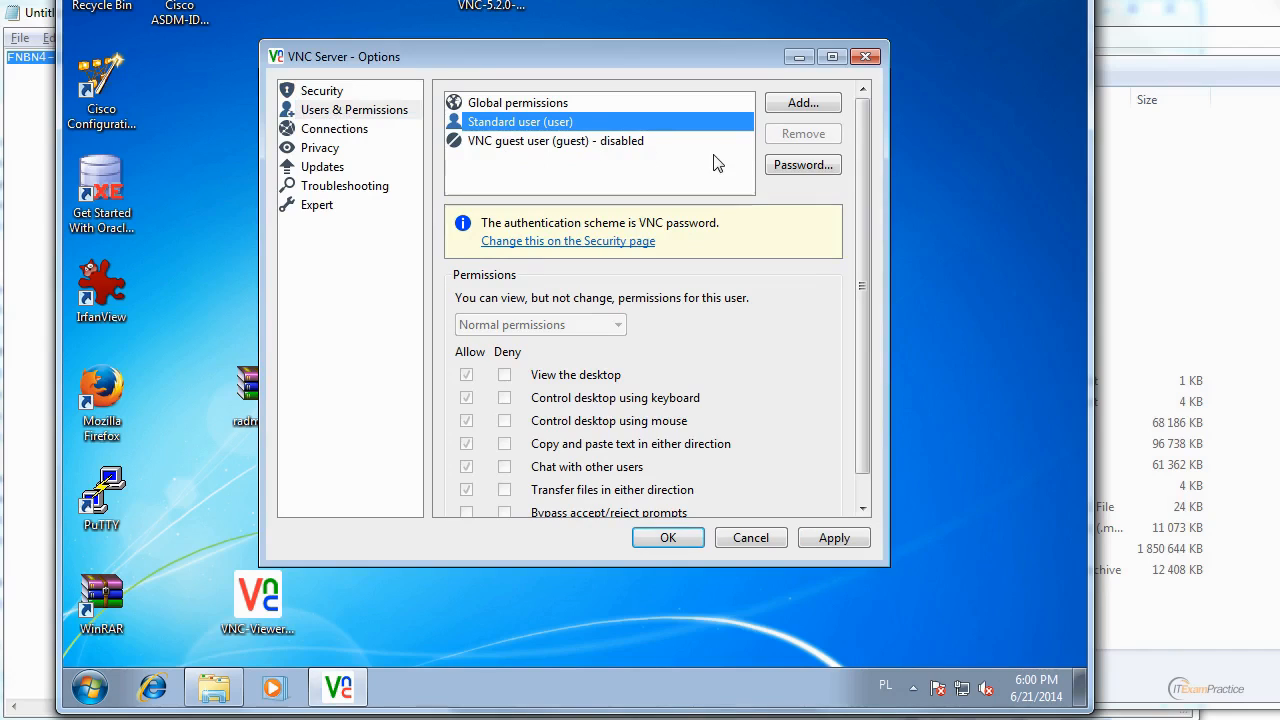
{"action": "left_click", "coordinate": [801, 174]}
{"action": "left_click", "coordinate": [554, 277]}
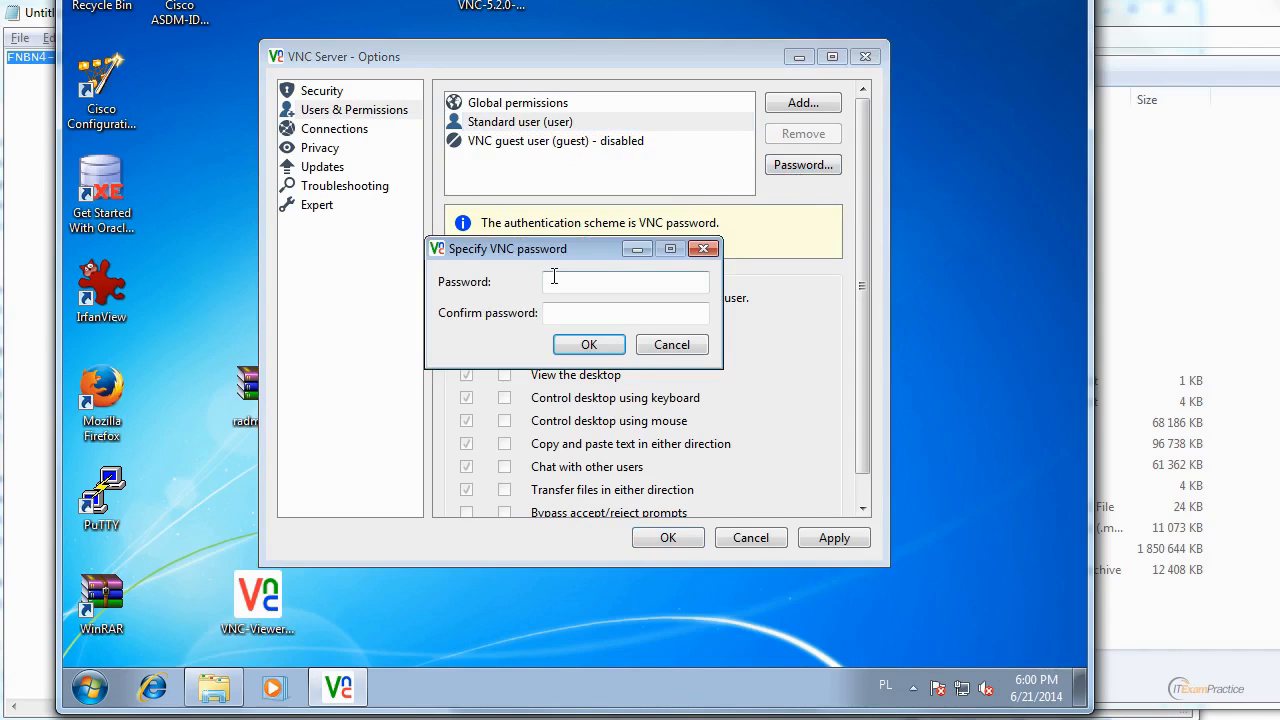
{"action": "type", "text": "********"}
{"action": "key", "text": "Tab"}
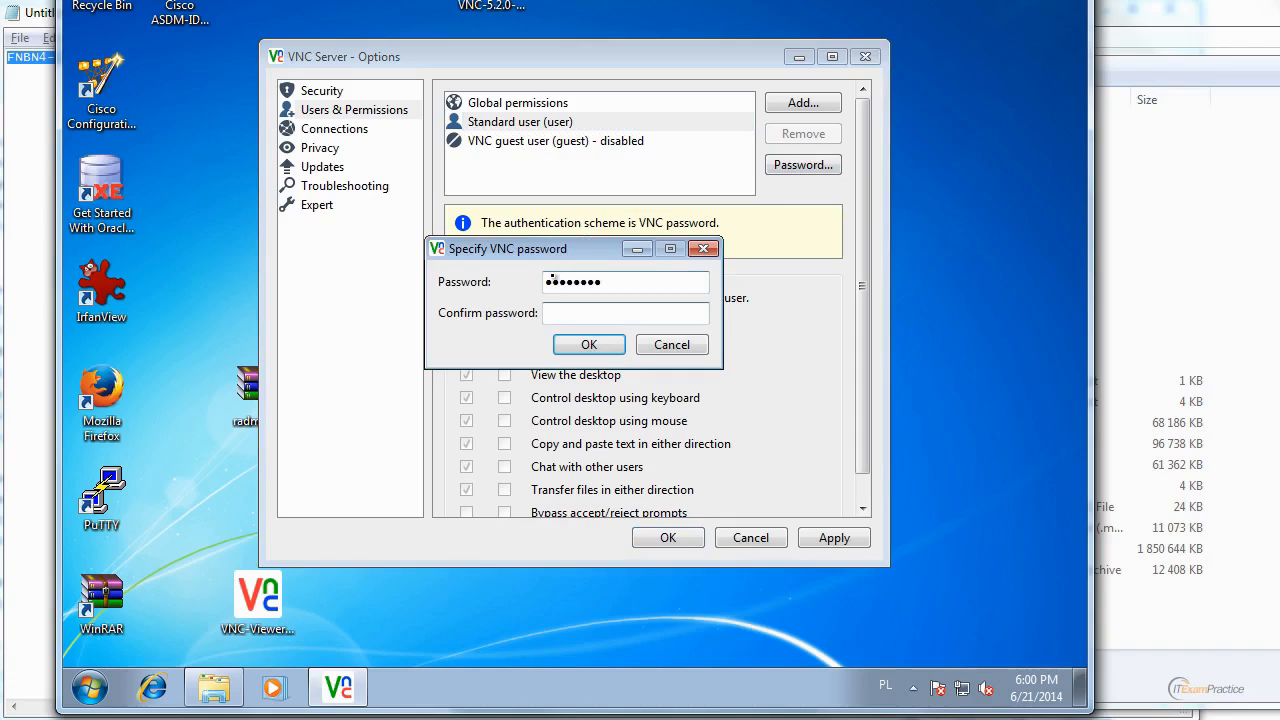
{"action": "type", "text": "***"}
{"action": "left_click", "coordinate": [588, 345]}
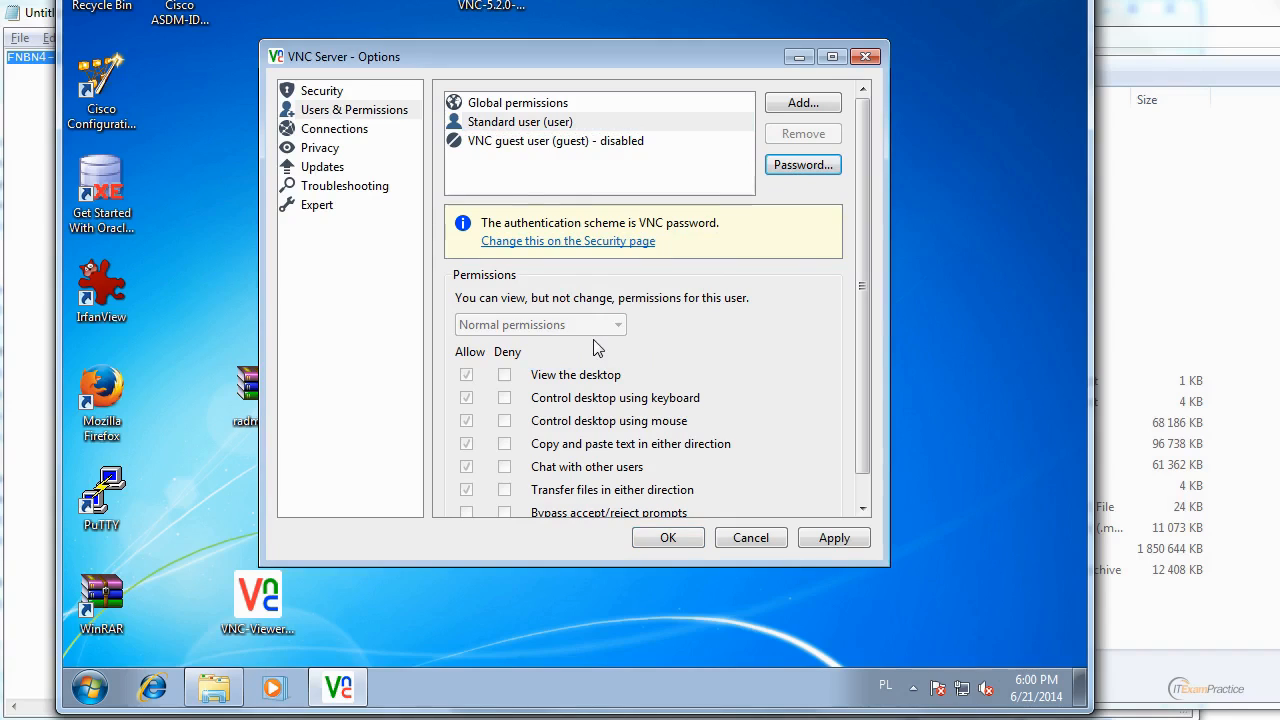
{"action": "left_click", "coordinate": [828, 541]}
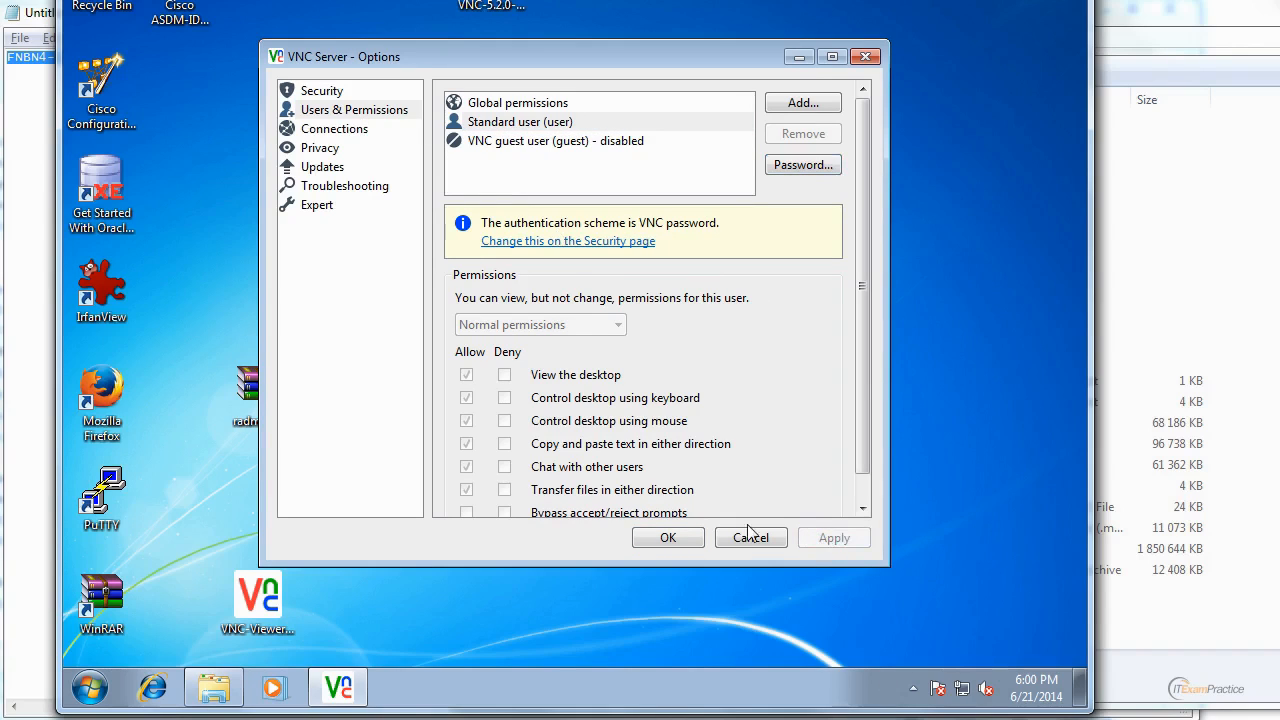
{"action": "left_click", "coordinate": [667, 537]}
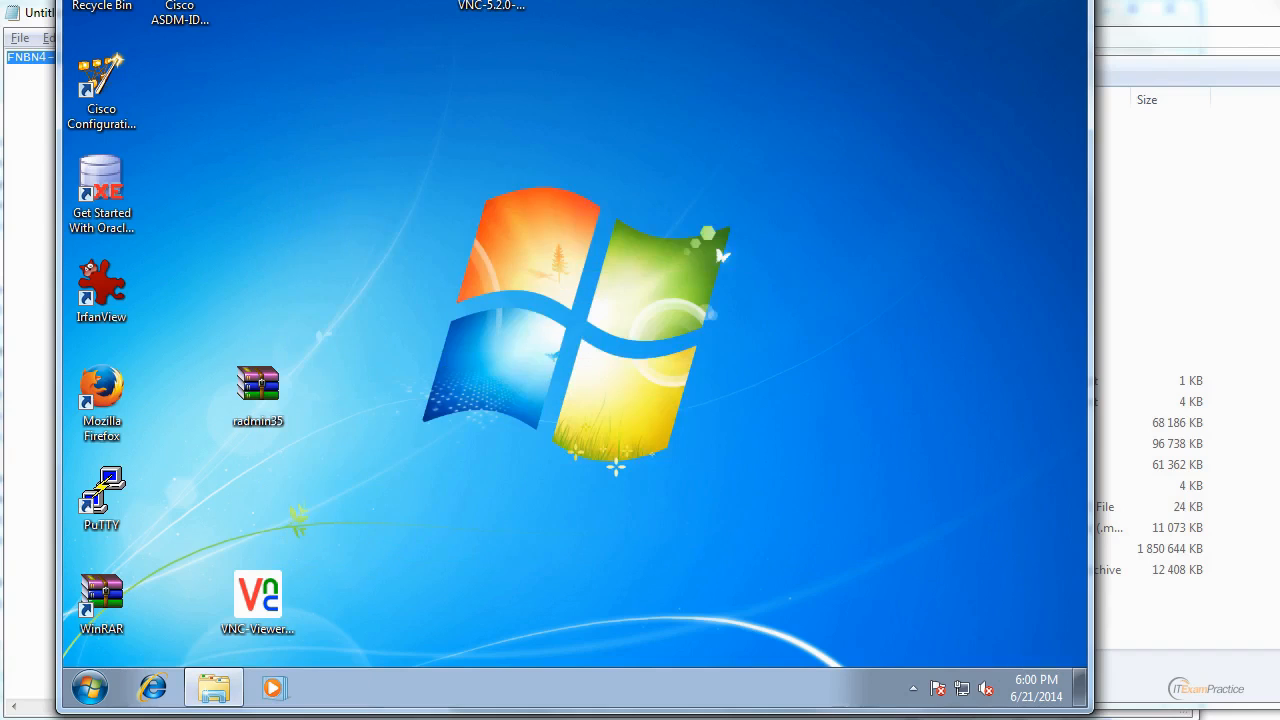
Leave the console session, run VNC Viewer 5.2.0 locally, and connect to 192.168.5.17 by entering the VNC password.
{"action": "left_click", "coordinate": [998, 0]}
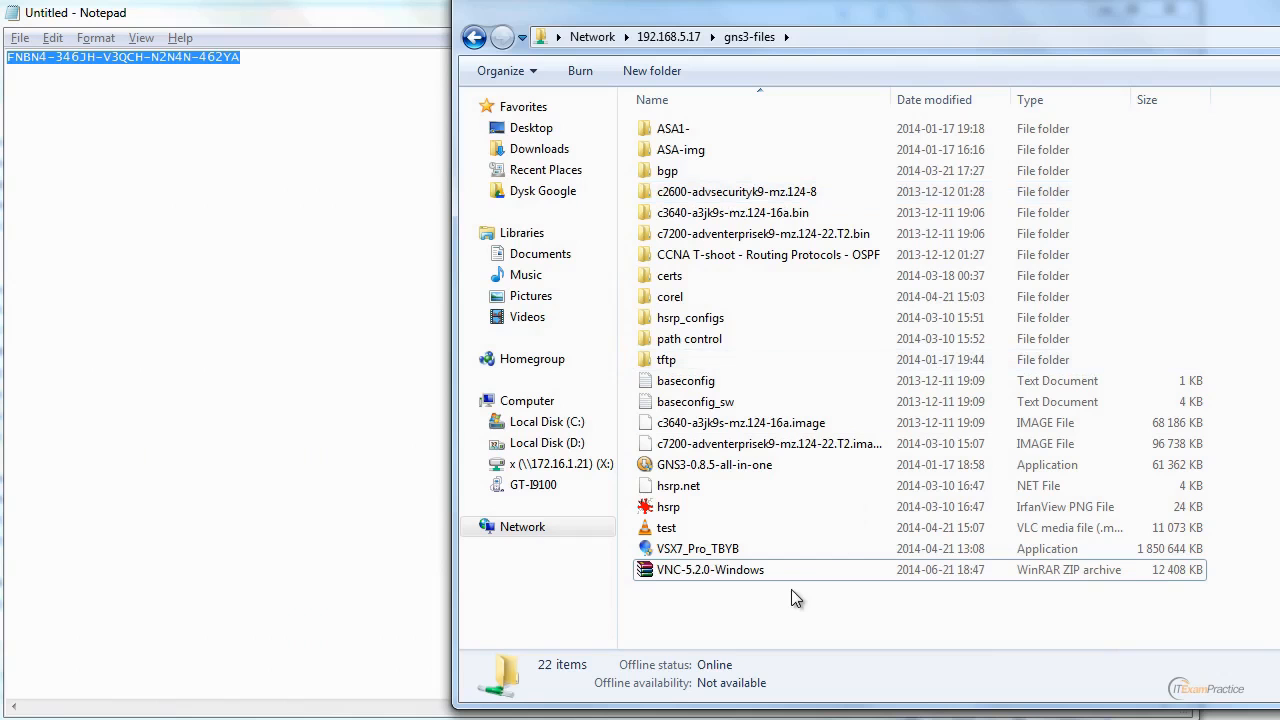
{"action": "key", "text": "super"}
{"action": "type", "text": "vnc"}
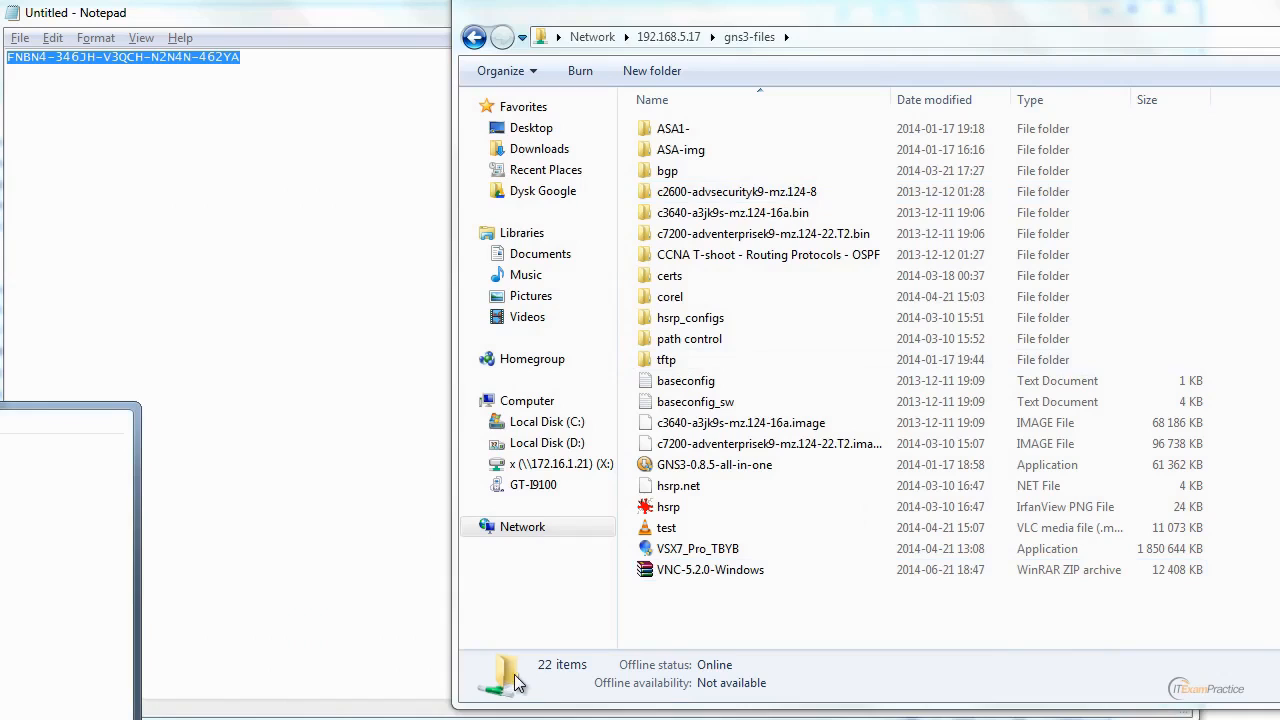
{"action": "left_click", "coordinate": [8, 501]}
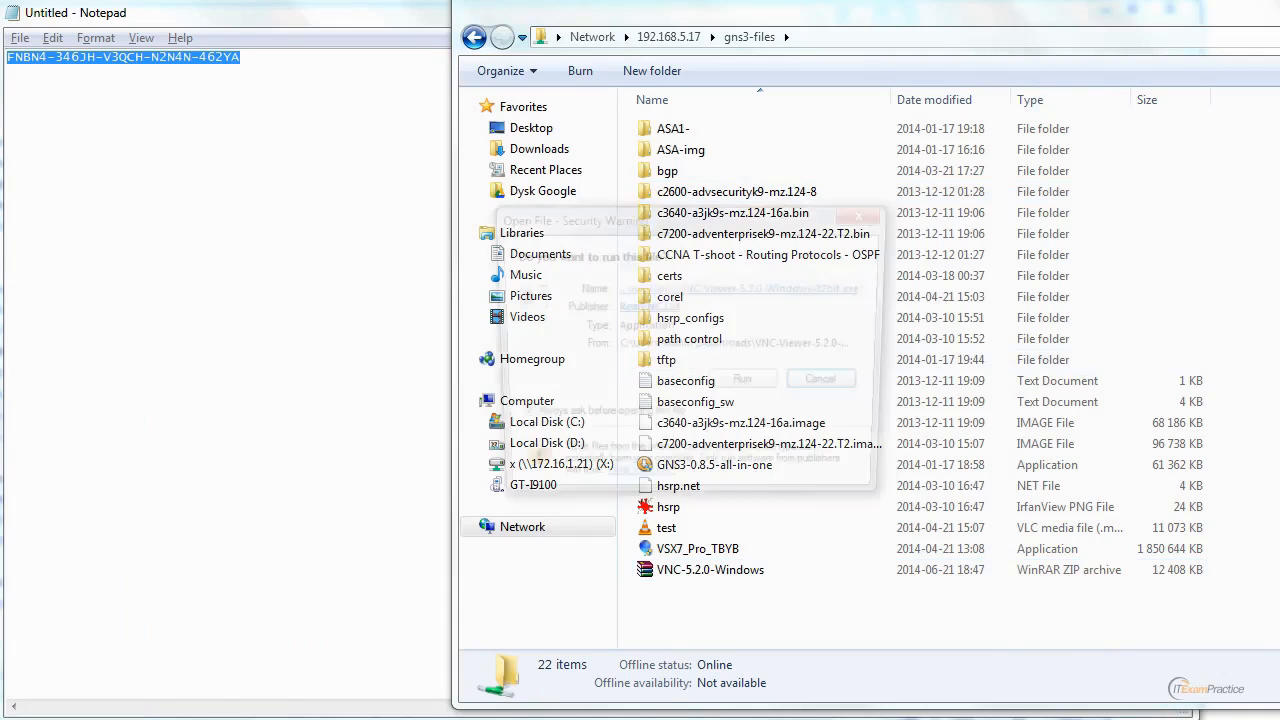
{"action": "left_click", "coordinate": [746, 385]}
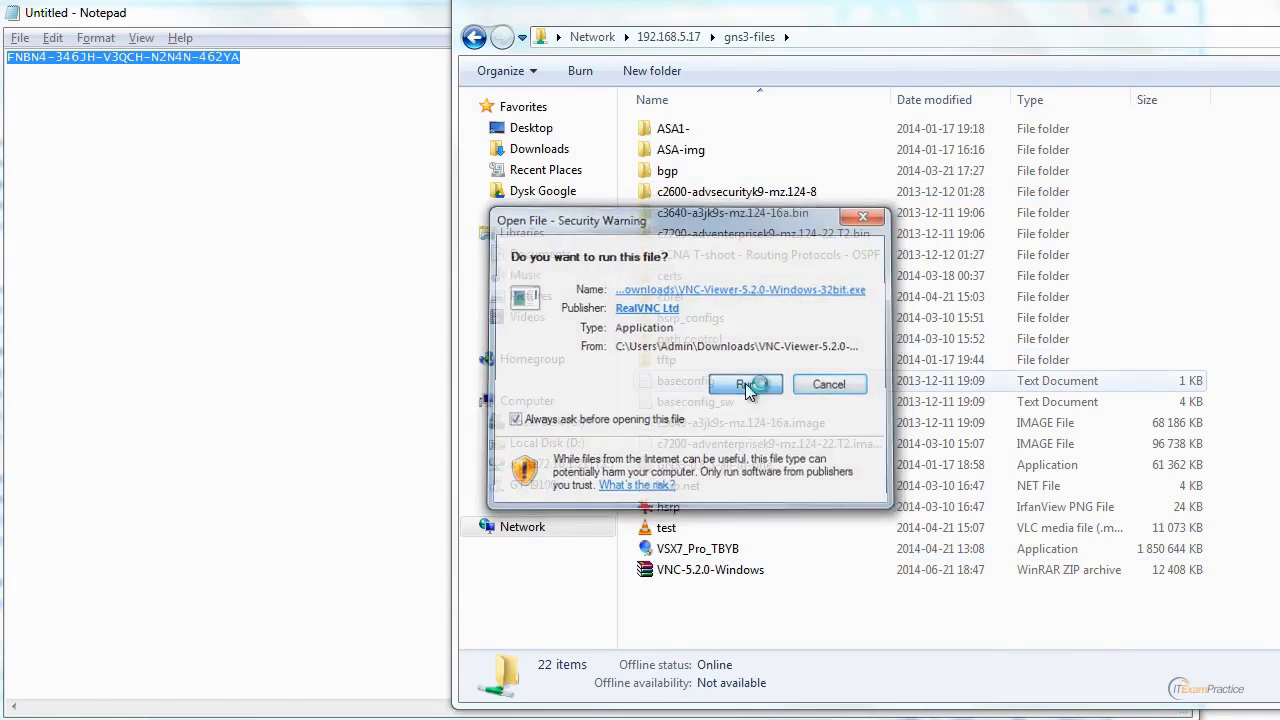
{"action": "left_click", "coordinate": [828, 437]}
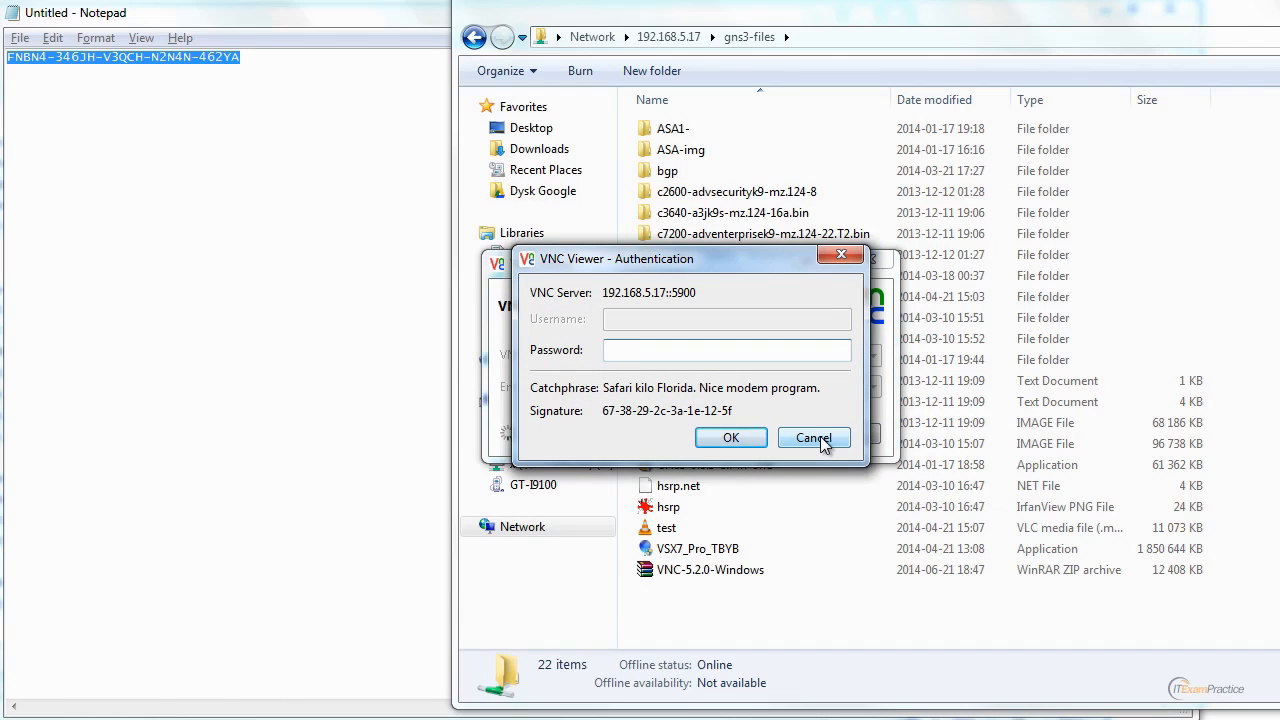
{"action": "type", "text": "********"}
{"action": "key", "text": "Return"}
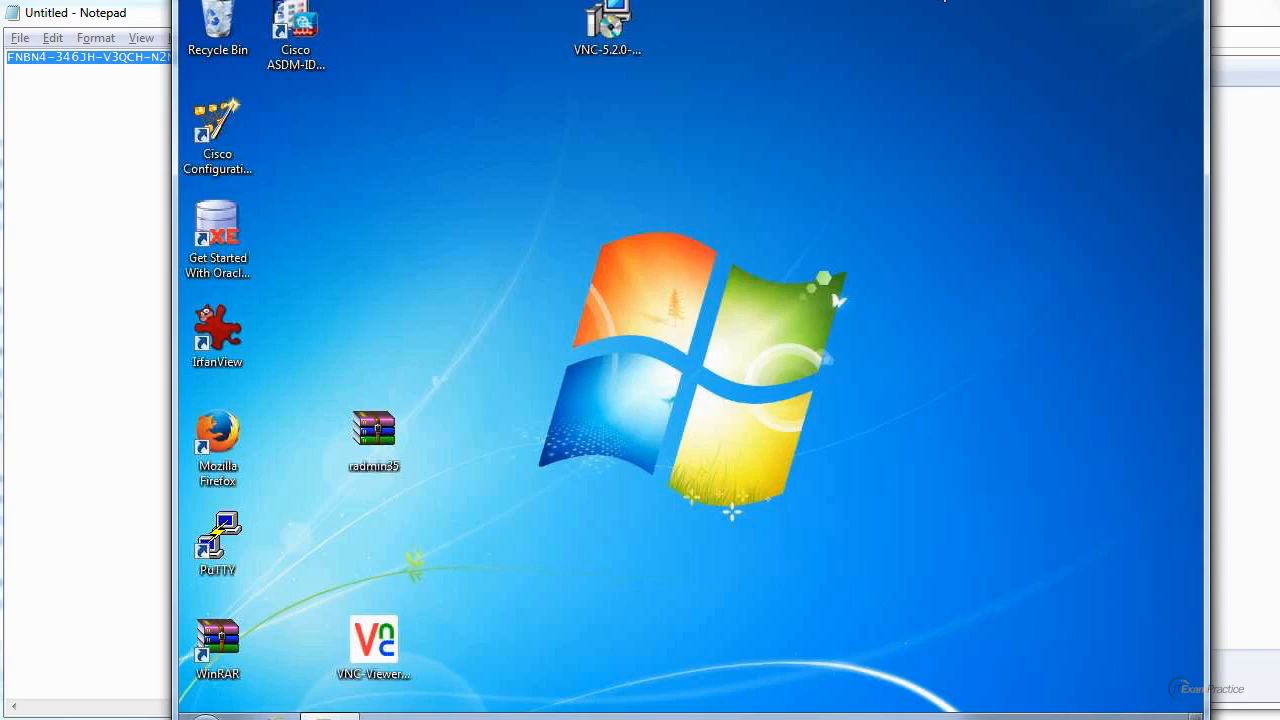
Reposition the VNC Viewer window and check the remote desktop's hidden tray icons.
{"action": "left_click_drag", "start_coordinate": [943, 0], "coordinate": [923, 0]}
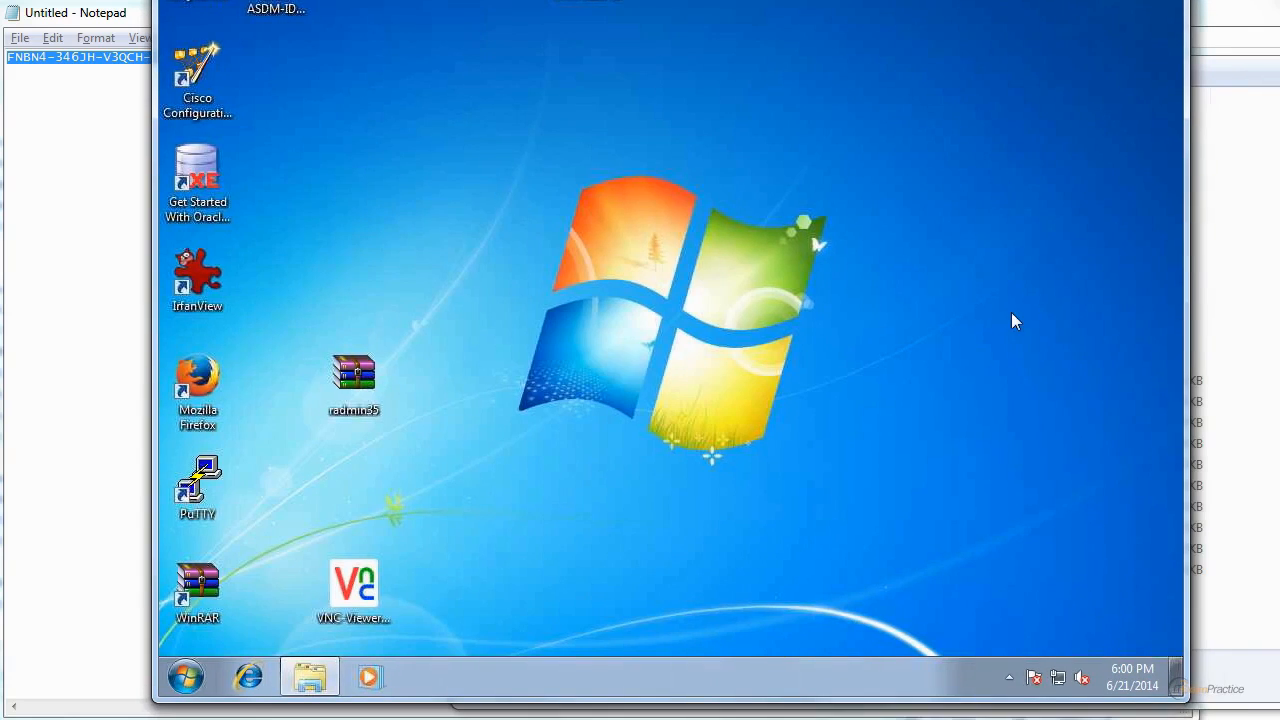
{"action": "left_click", "coordinate": [1010, 680]}
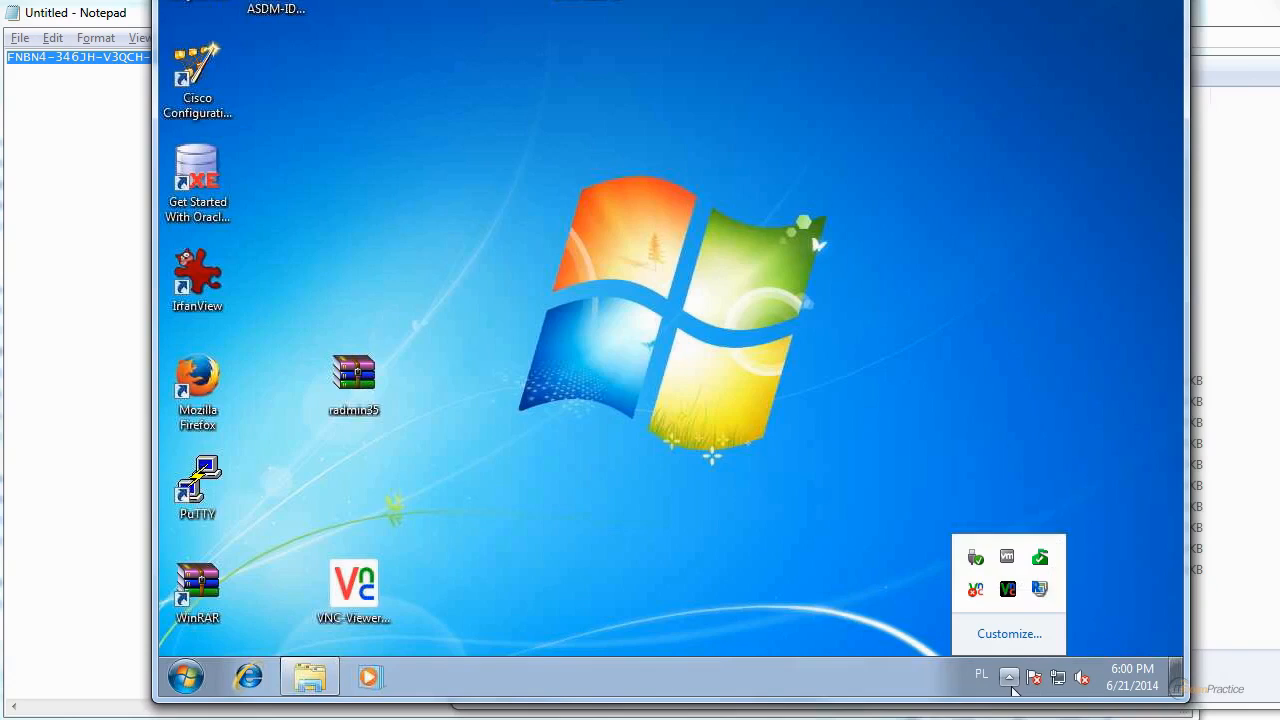
{"action": "mouse_move", "coordinate": [1034, 592]}
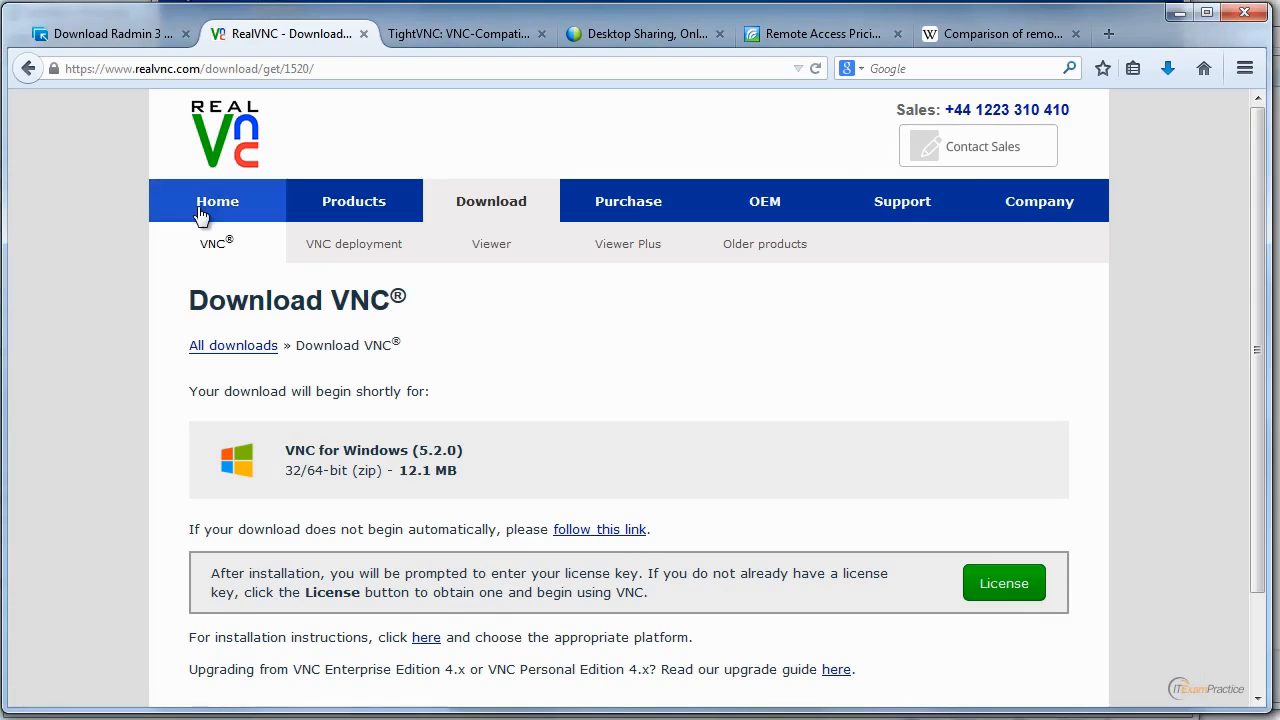
Look over the Radmin download links and install Radmin Viewer 3.5 for all users from rview35.msi, accepting the license agreement.
{"action": "left_click", "coordinate": [134, 37]}
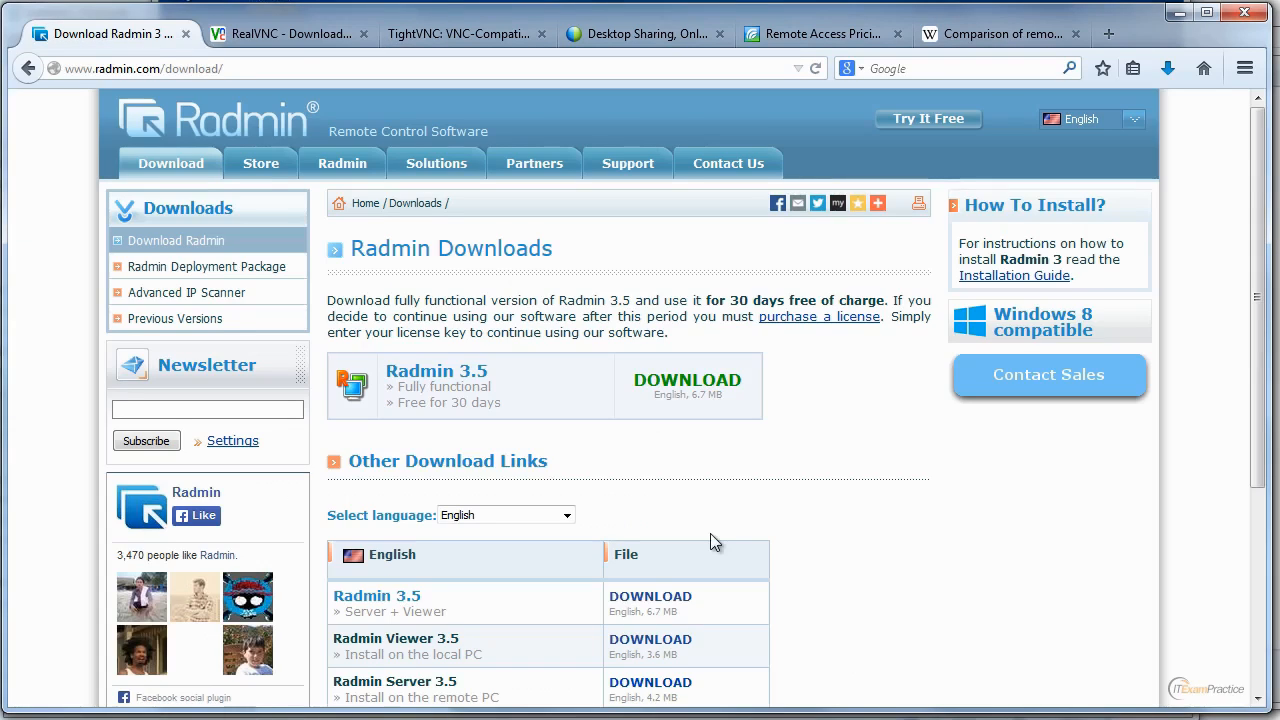
{"action": "left_click_drag", "start_coordinate": [1254, 330], "coordinate": [1258, 438]}
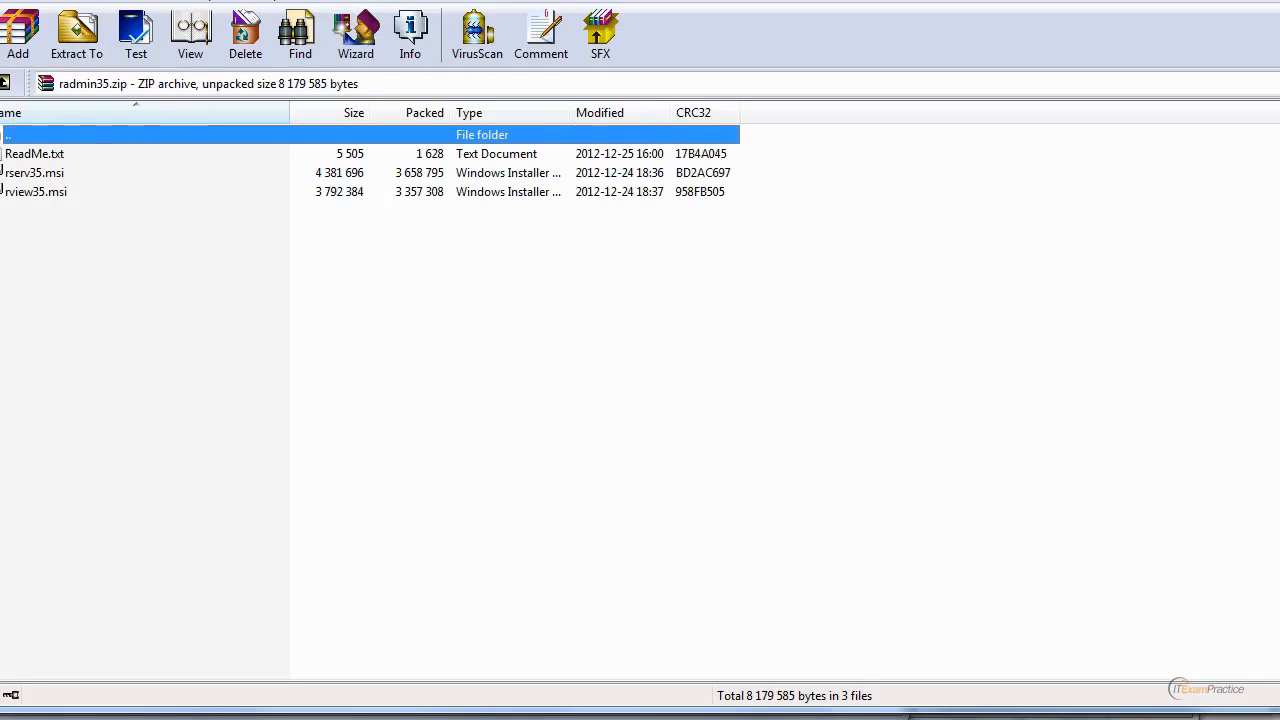
{"action": "double_click", "coordinate": [46, 192]}
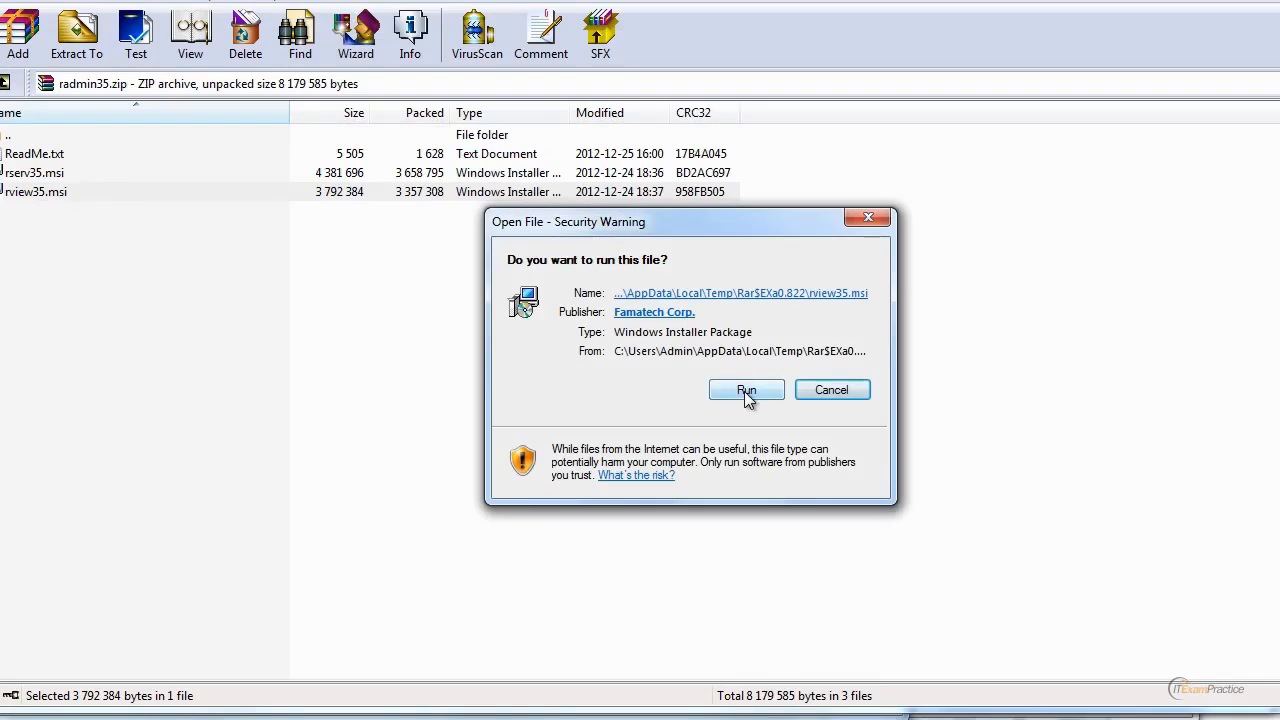
{"action": "left_click", "coordinate": [744, 390]}
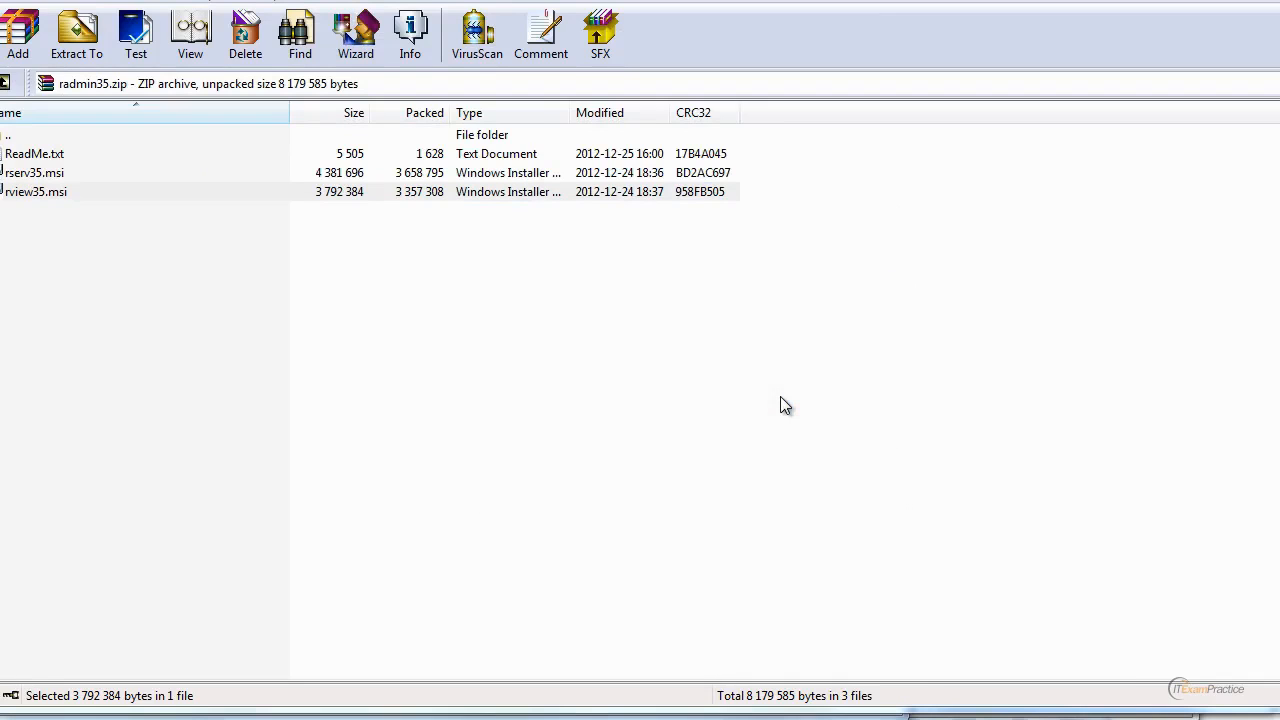
{"action": "left_click", "coordinate": [788, 519]}
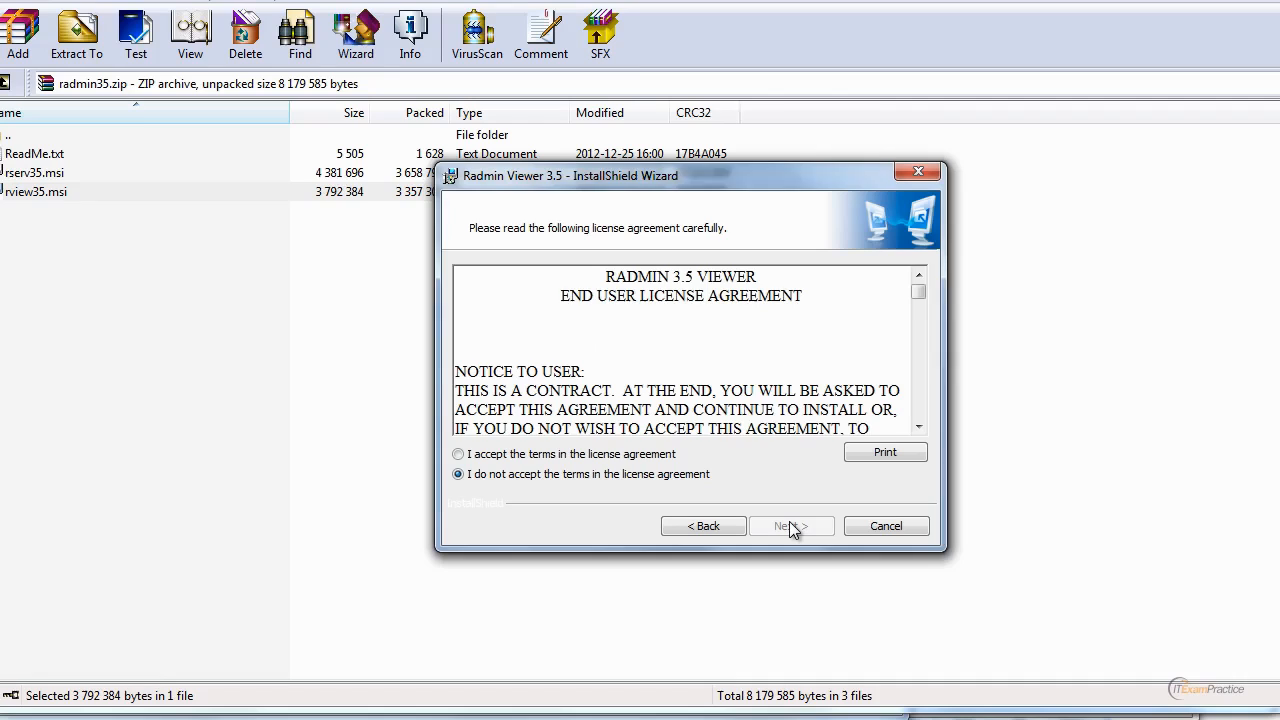
{"action": "left_click", "coordinate": [632, 455]}
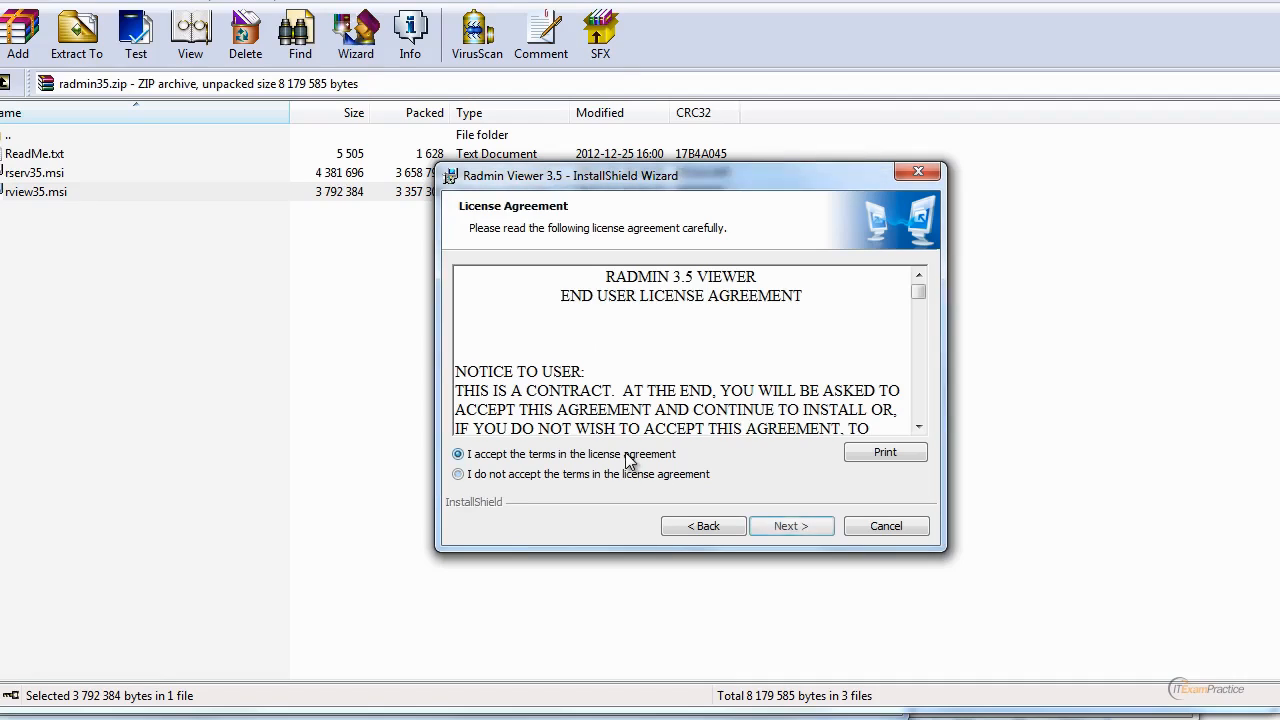
{"action": "left_click", "coordinate": [813, 526]}
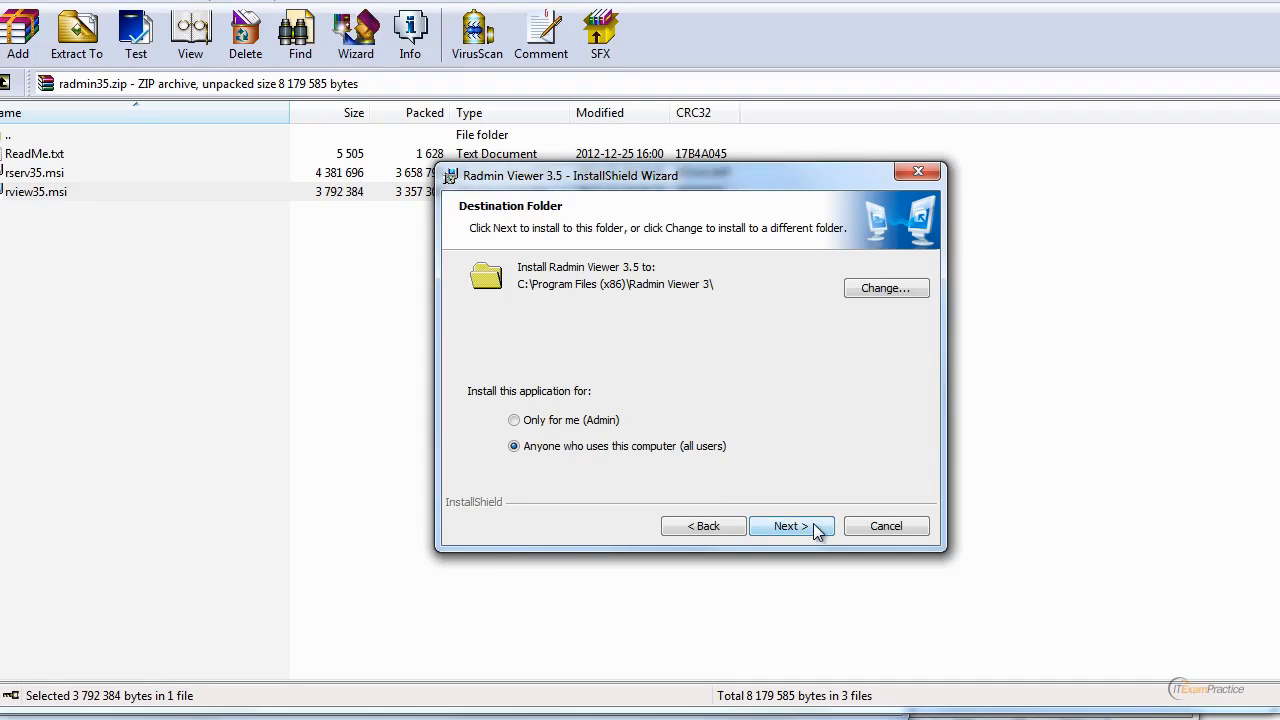
{"action": "left_click", "coordinate": [816, 528]}
{"action": "left_click", "coordinate": [815, 524]}
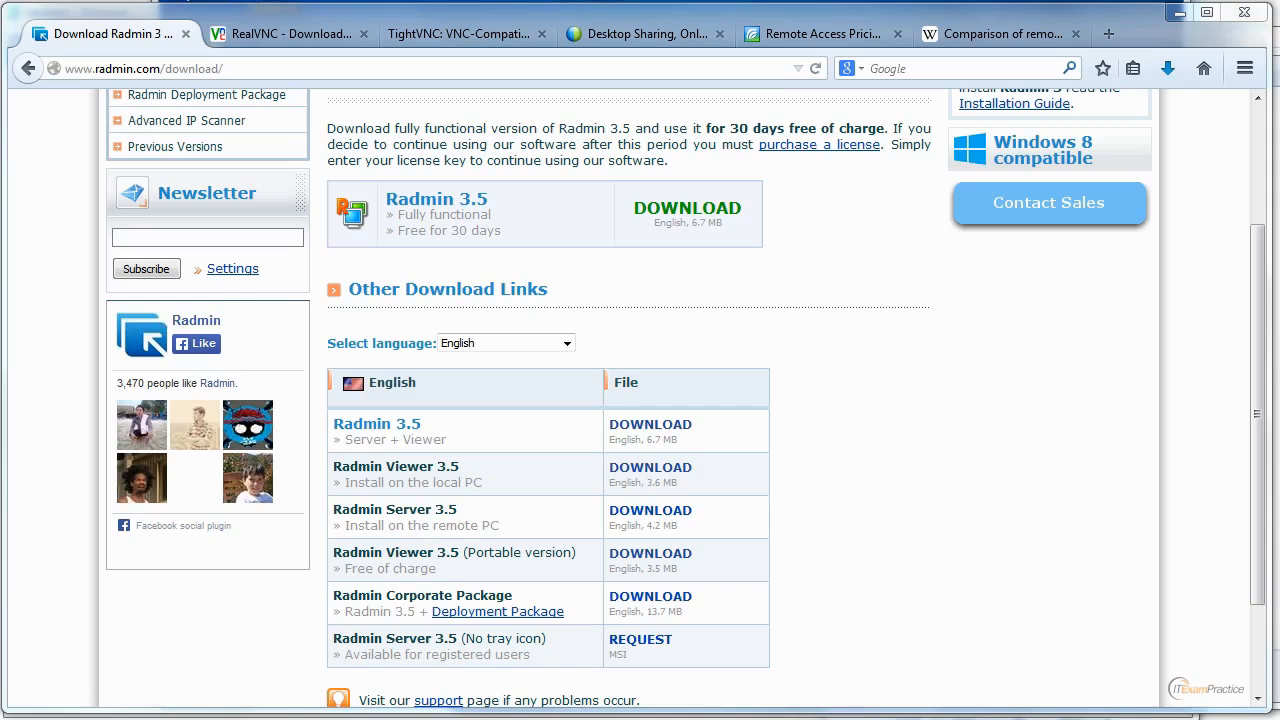
Launch Radmin Viewer and start a Full Control connection to 192.168.6.17 on the default port, adding it to the phonebook.
{"action": "key", "text": "super"}
{"action": "type", "text": "mstsc"}
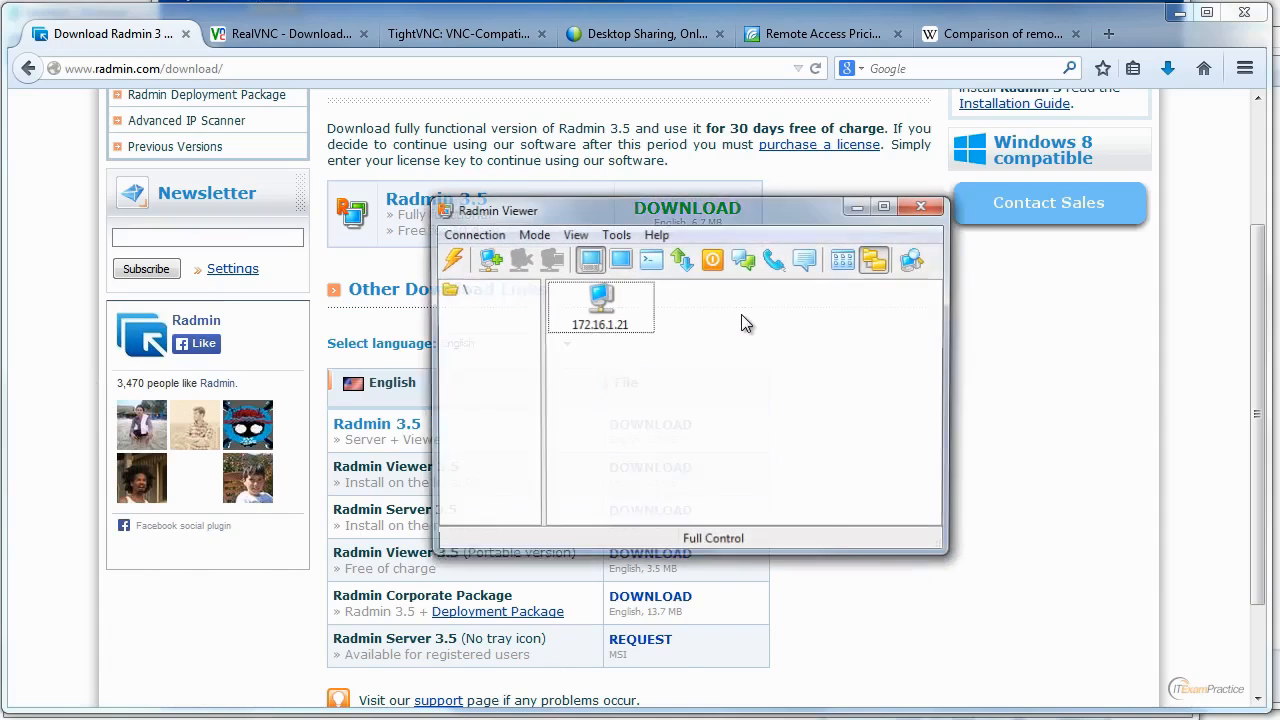
{"action": "left_click", "coordinate": [630, 323]}
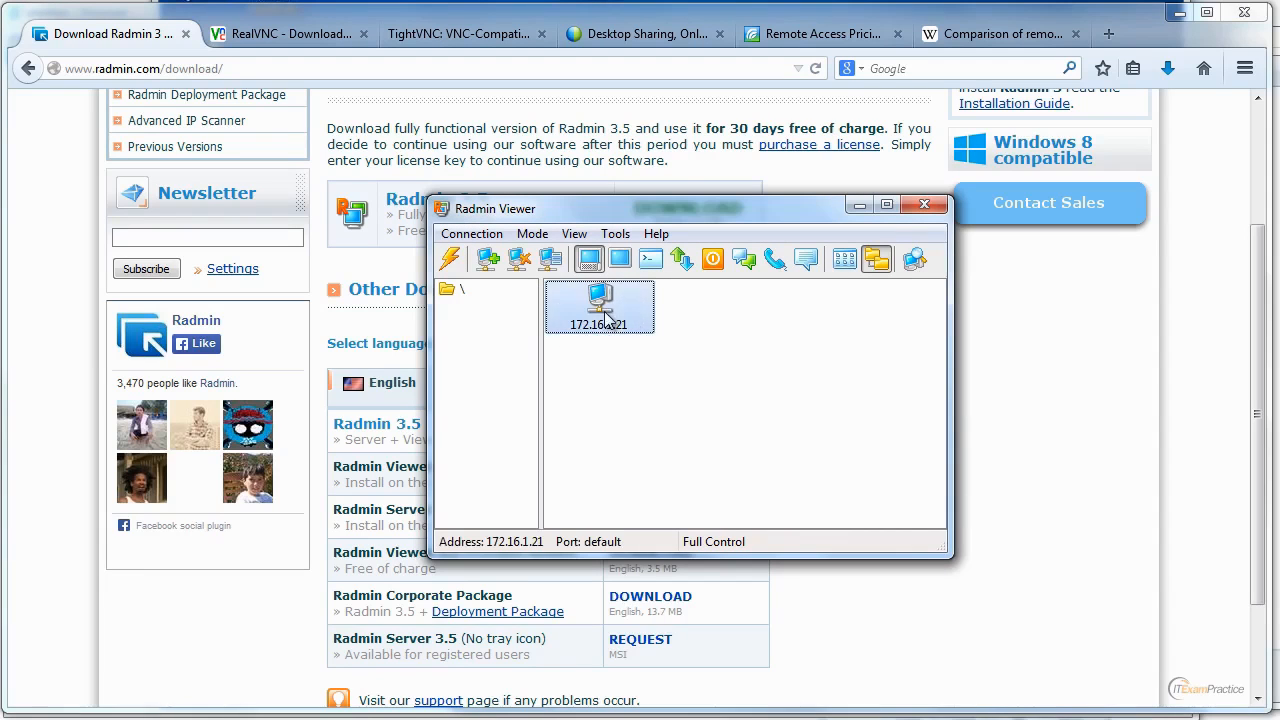
{"action": "left_click", "coordinate": [452, 262]}
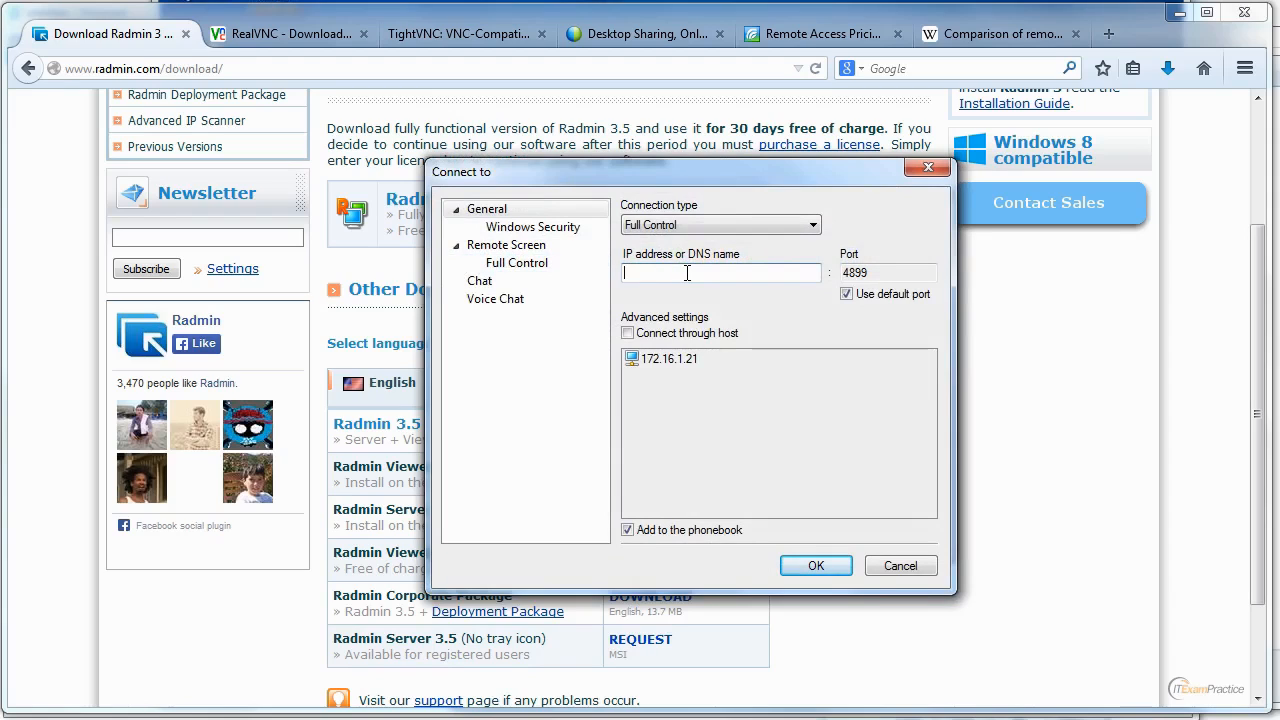
{"action": "type", "text": "192.168.6.17"}
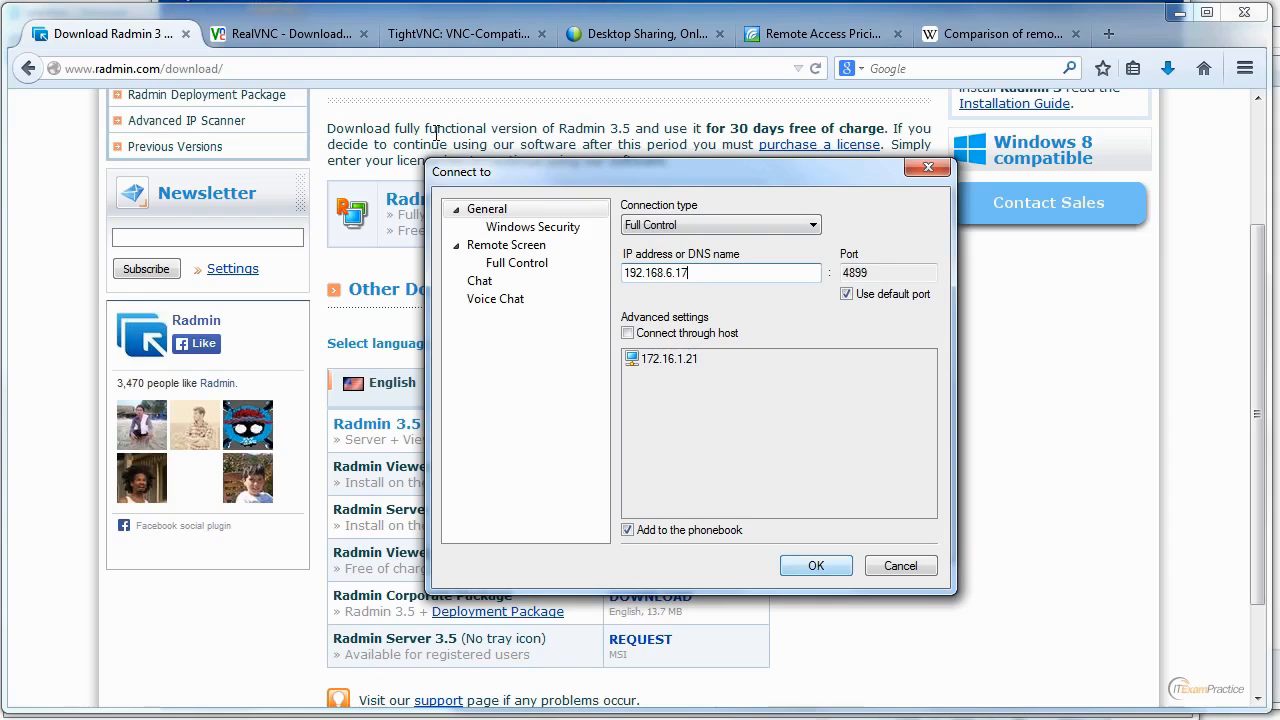
{"action": "left_click", "coordinate": [818, 566]}
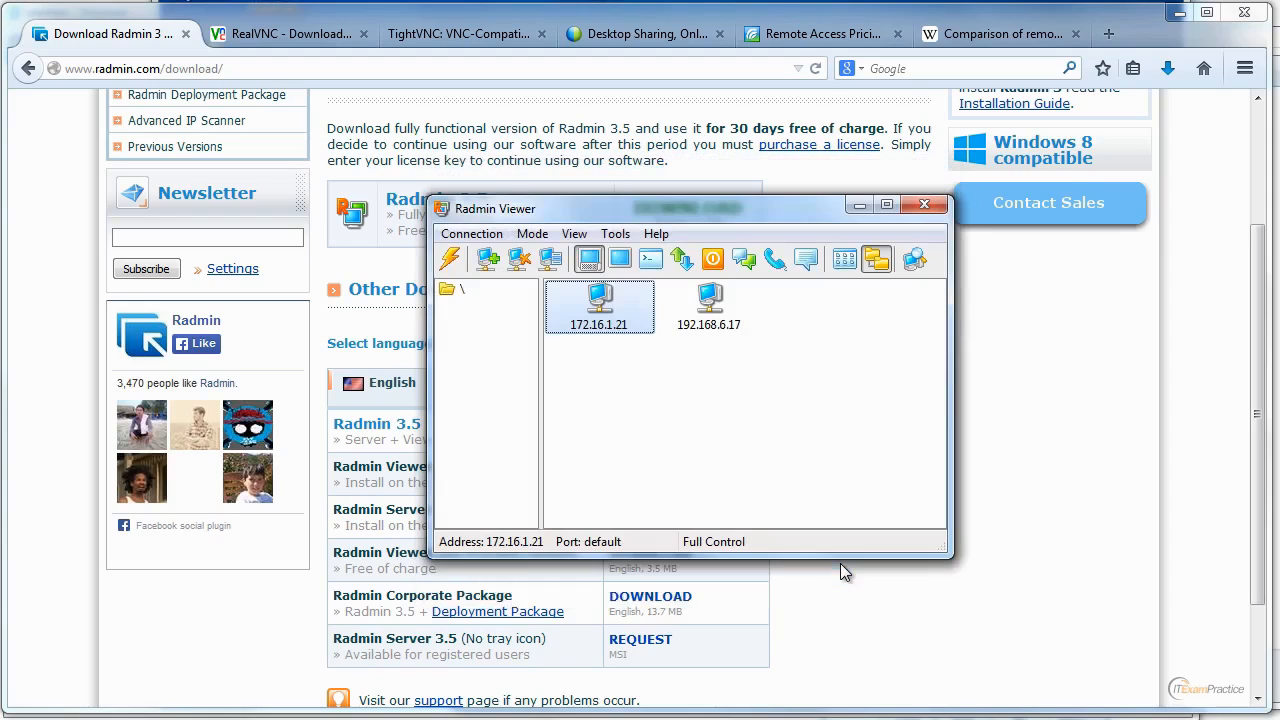
{"action": "left_click", "coordinate": [732, 326]}
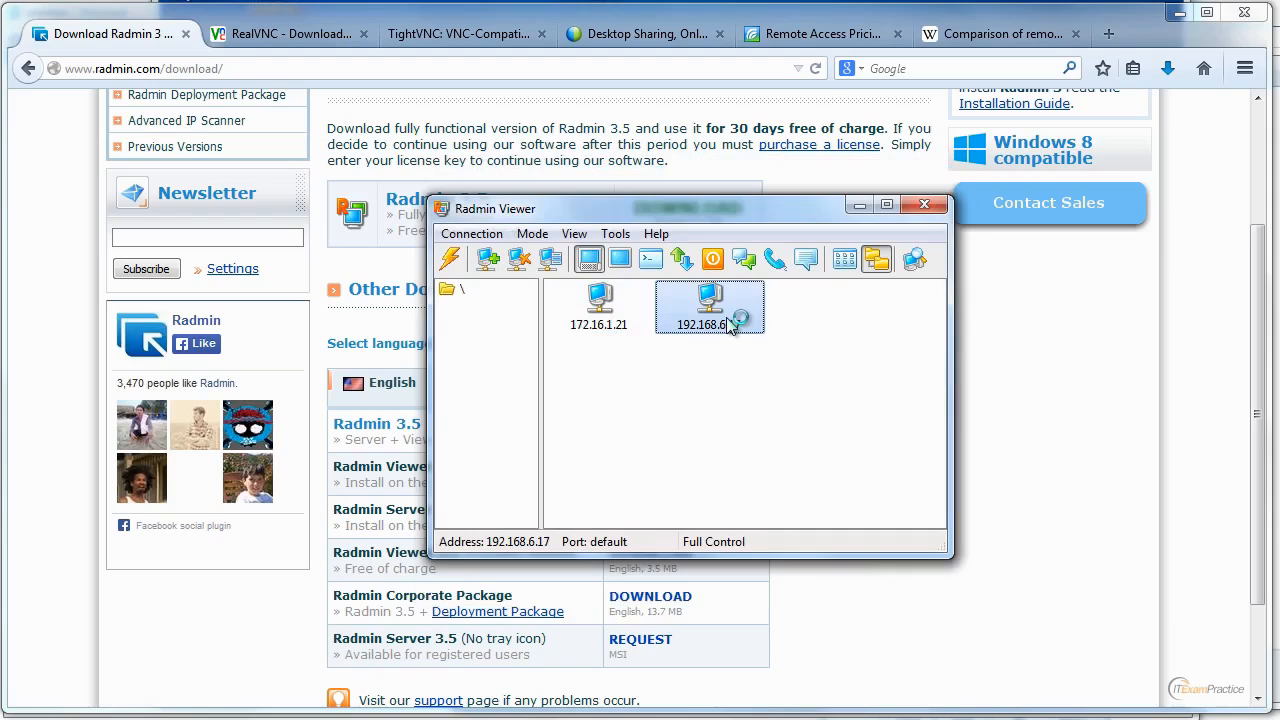
{"action": "double_click", "coordinate": [732, 326]}
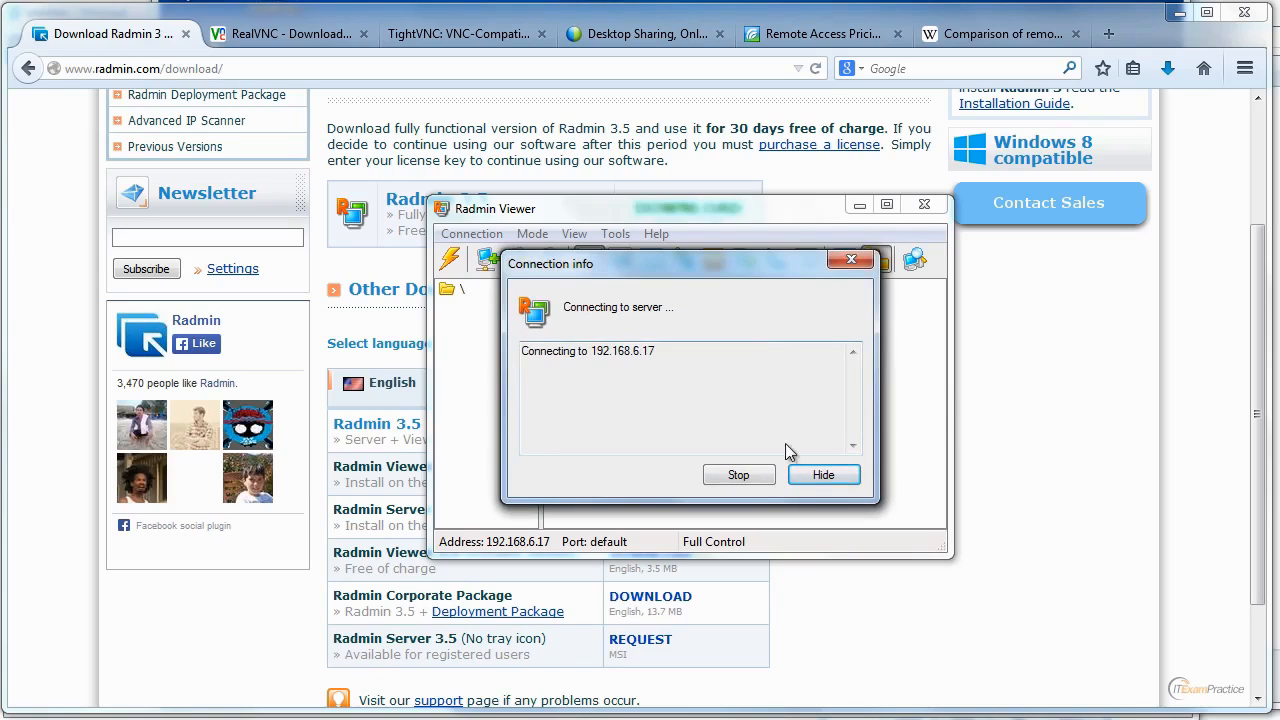
{"action": "left_click", "coordinate": [753, 475]}
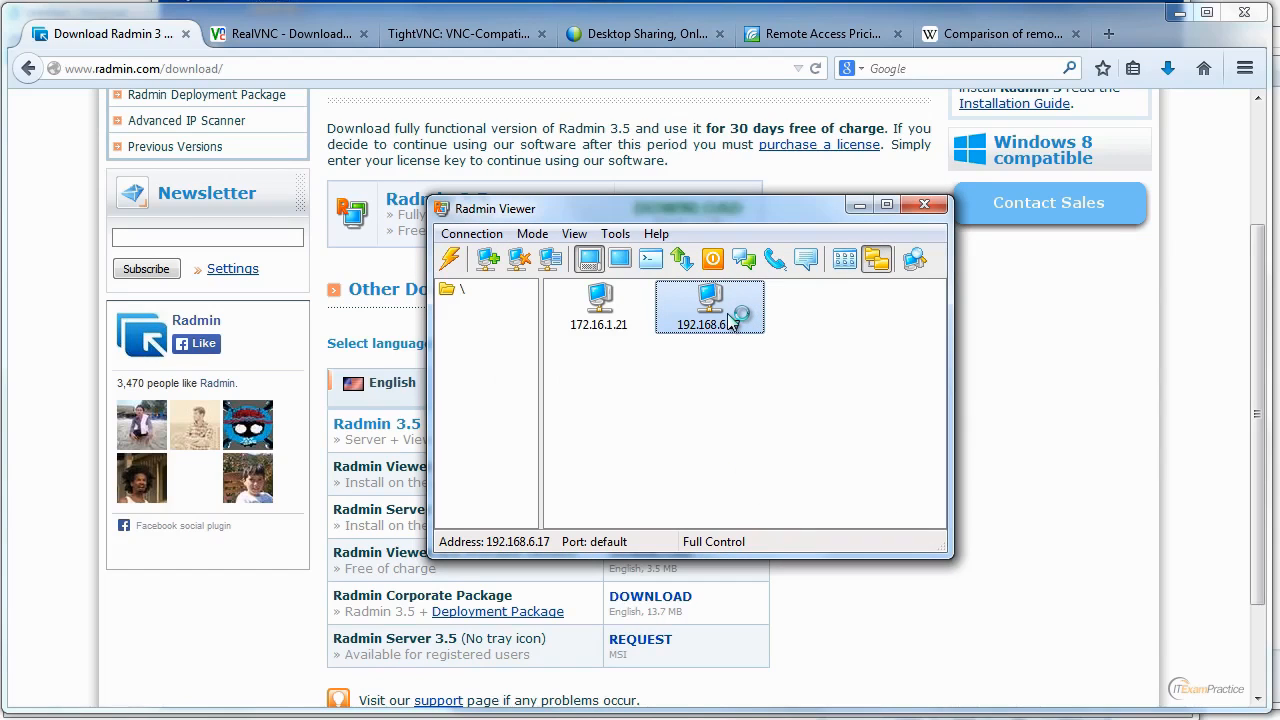
Change both the entry name and the IP address of the 192.168.6.17 phonebook entry to 192.168.5.17.
{"action": "right_click", "coordinate": [730, 318]}
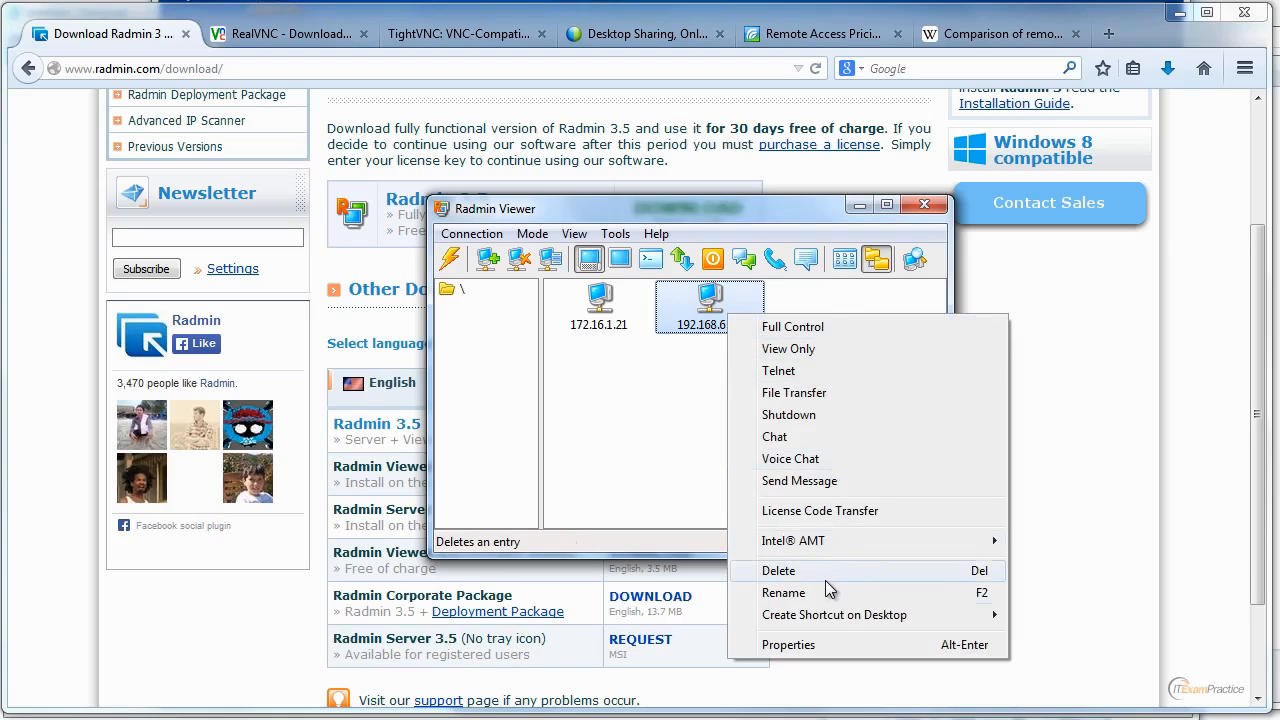
{"action": "left_click", "coordinate": [815, 644]}
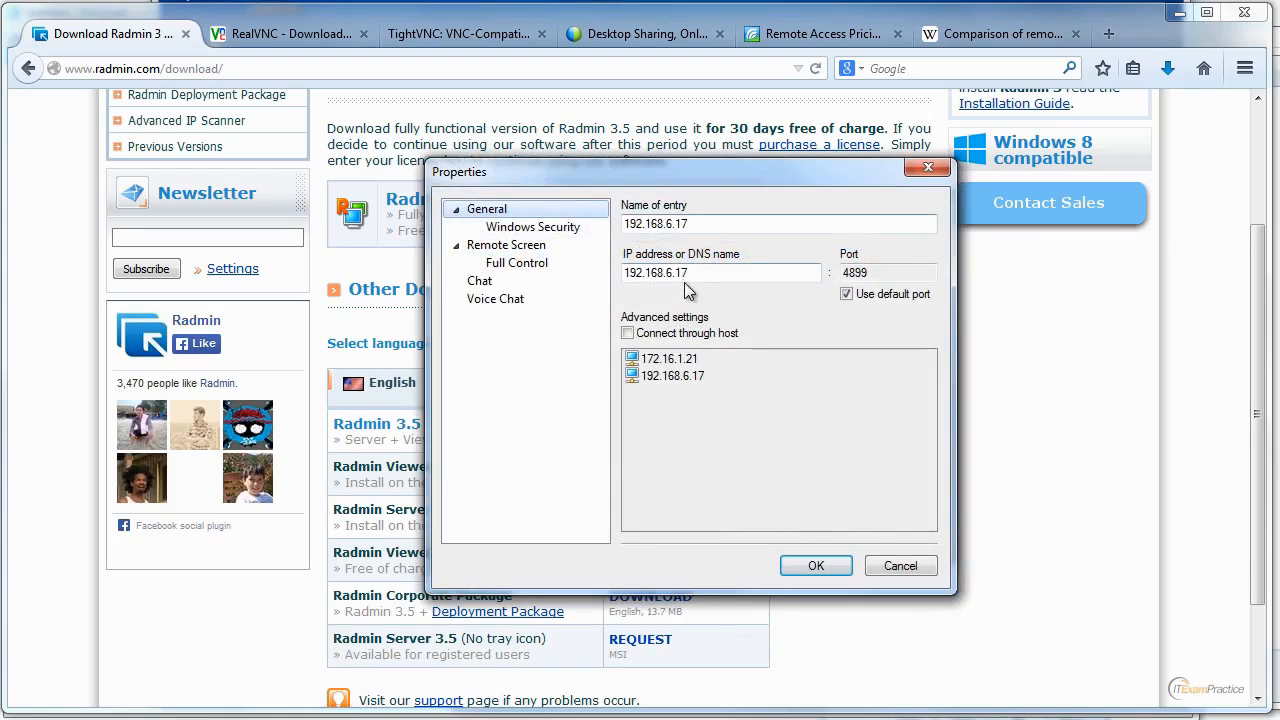
{"action": "left_click", "coordinate": [673, 223]}
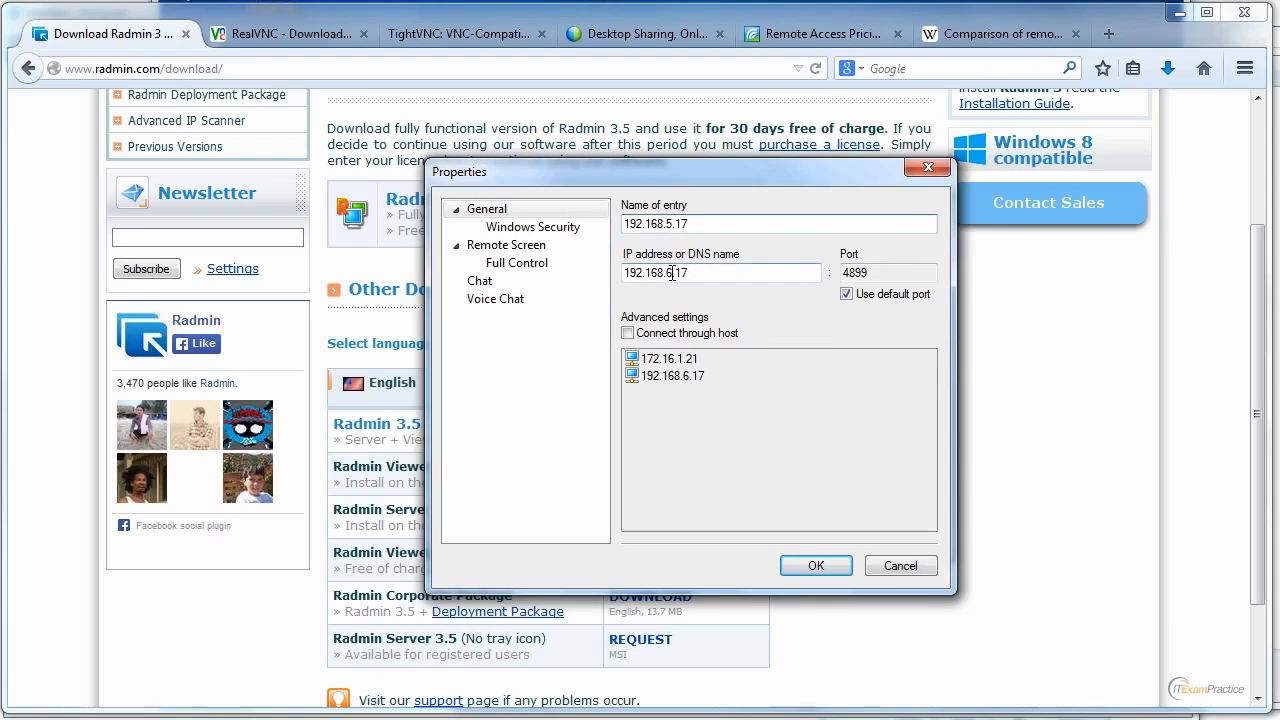
{"action": "left_click", "coordinate": [672, 273]}
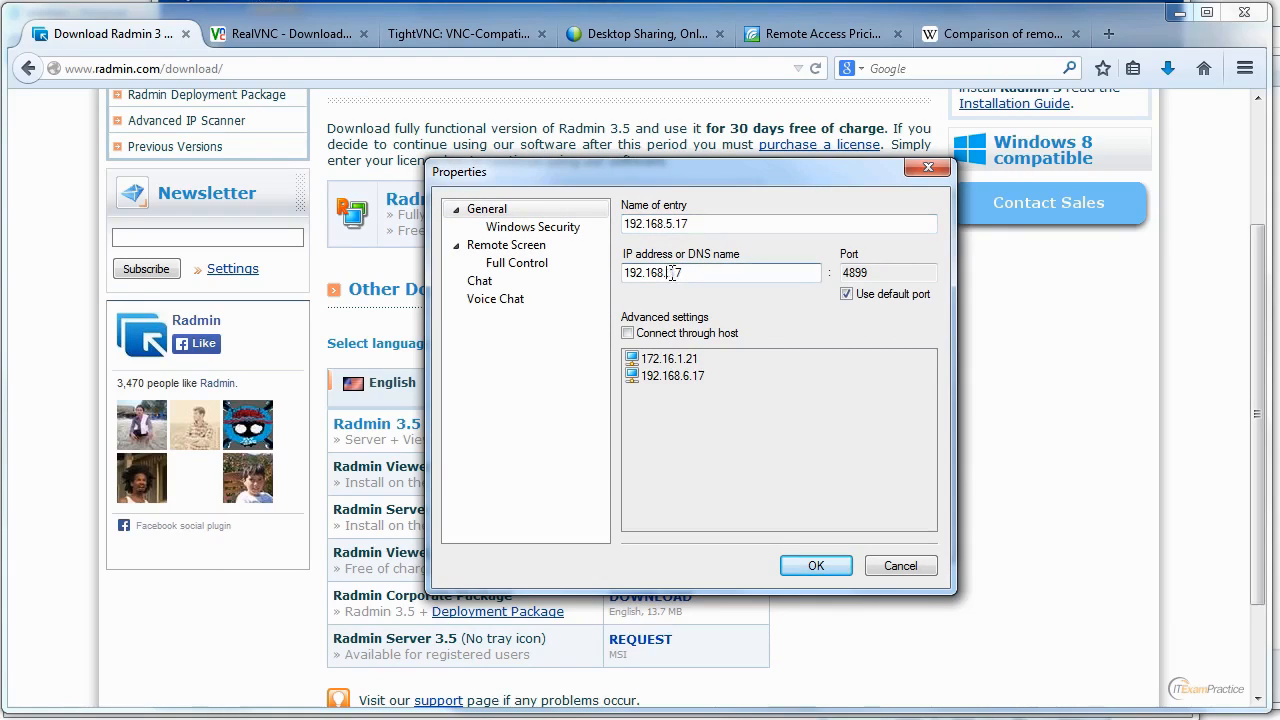
{"action": "left_click", "coordinate": [814, 565]}
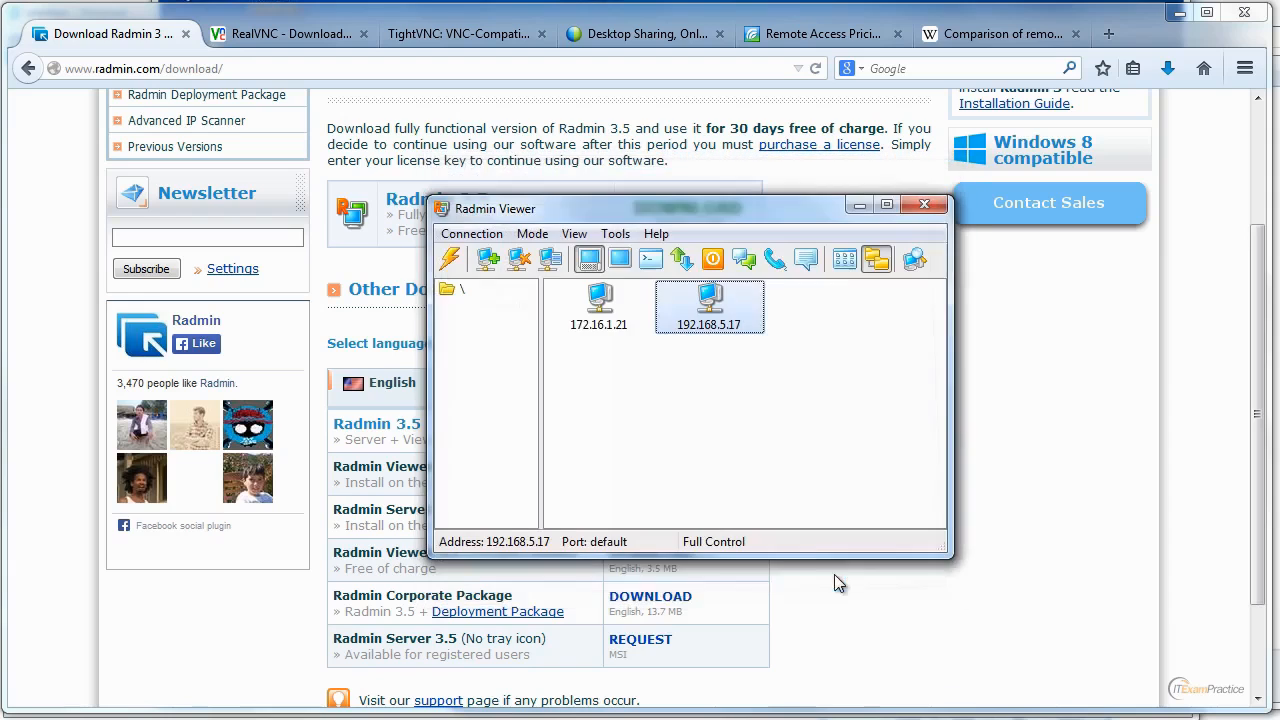
Connect to 192.168.5.17 with Full Control, logging in with the user name admin and the Radmin password.
{"action": "double_click", "coordinate": [724, 330]}
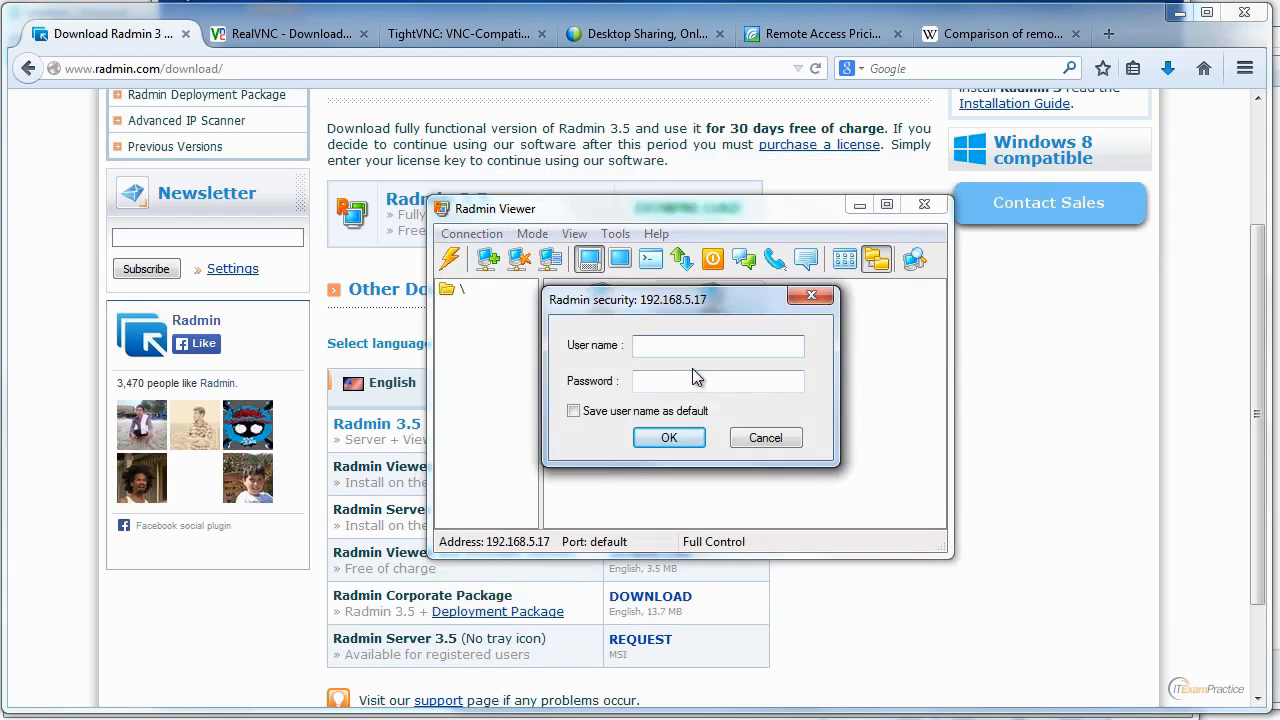
{"action": "type", "text": "admin"}
{"action": "key", "text": "Tab"}
{"action": "type", "text": "123"}
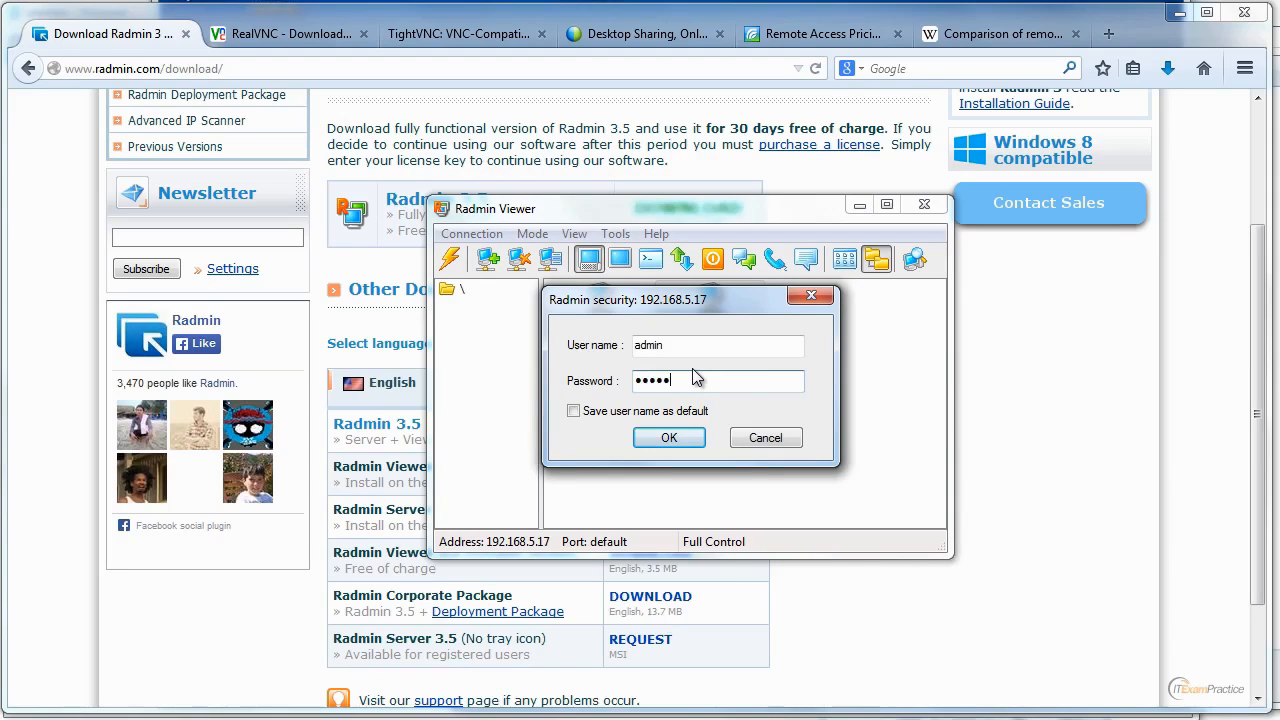
{"action": "key", "text": "Return"}
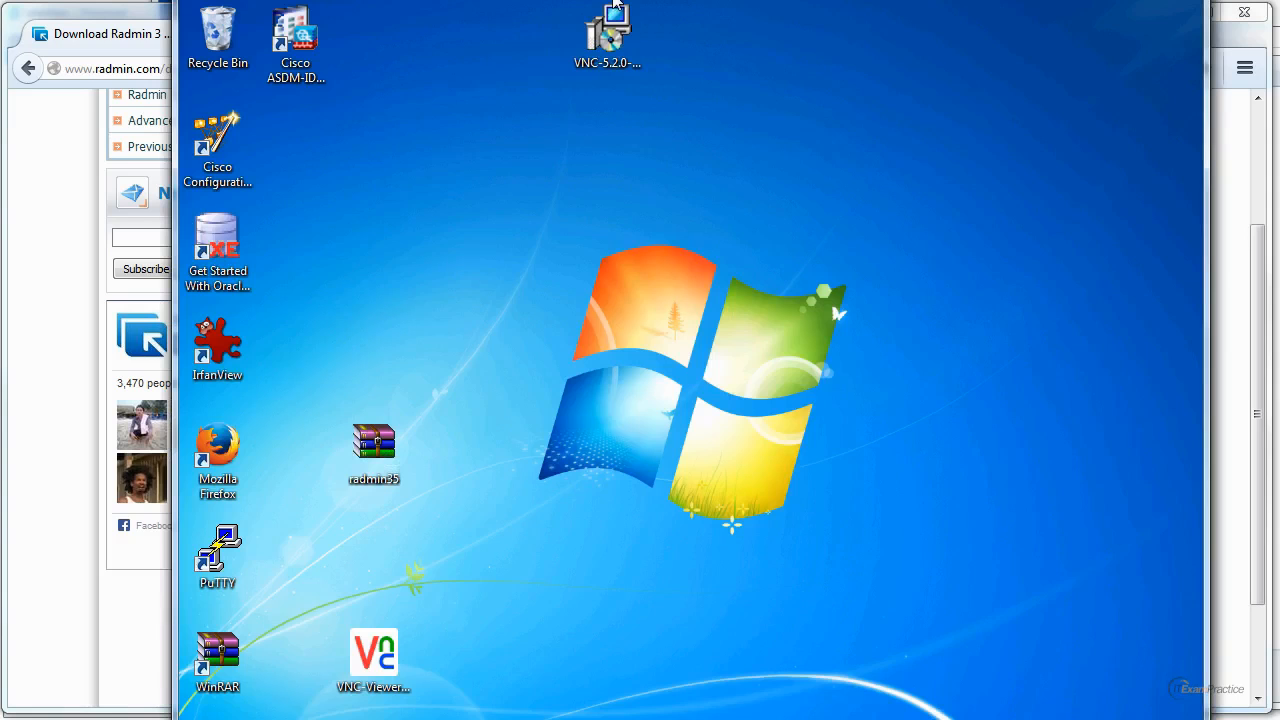
Arrange the Radmin and VNC sessions side by side and repeatedly open and close the remote Start menu to compare their screen updates.
{"action": "left_click", "coordinate": [1224, 157]}
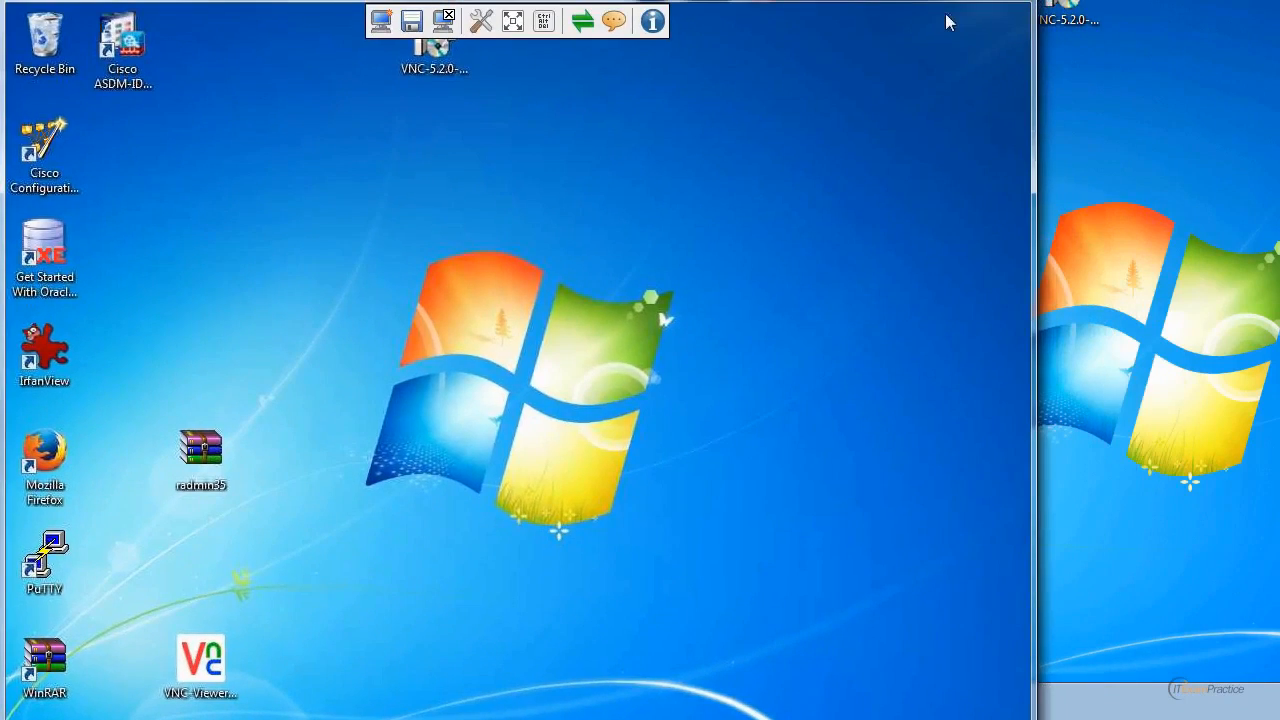
{"action": "left_click_drag", "start_coordinate": [706, 0], "coordinate": [706, 0]}
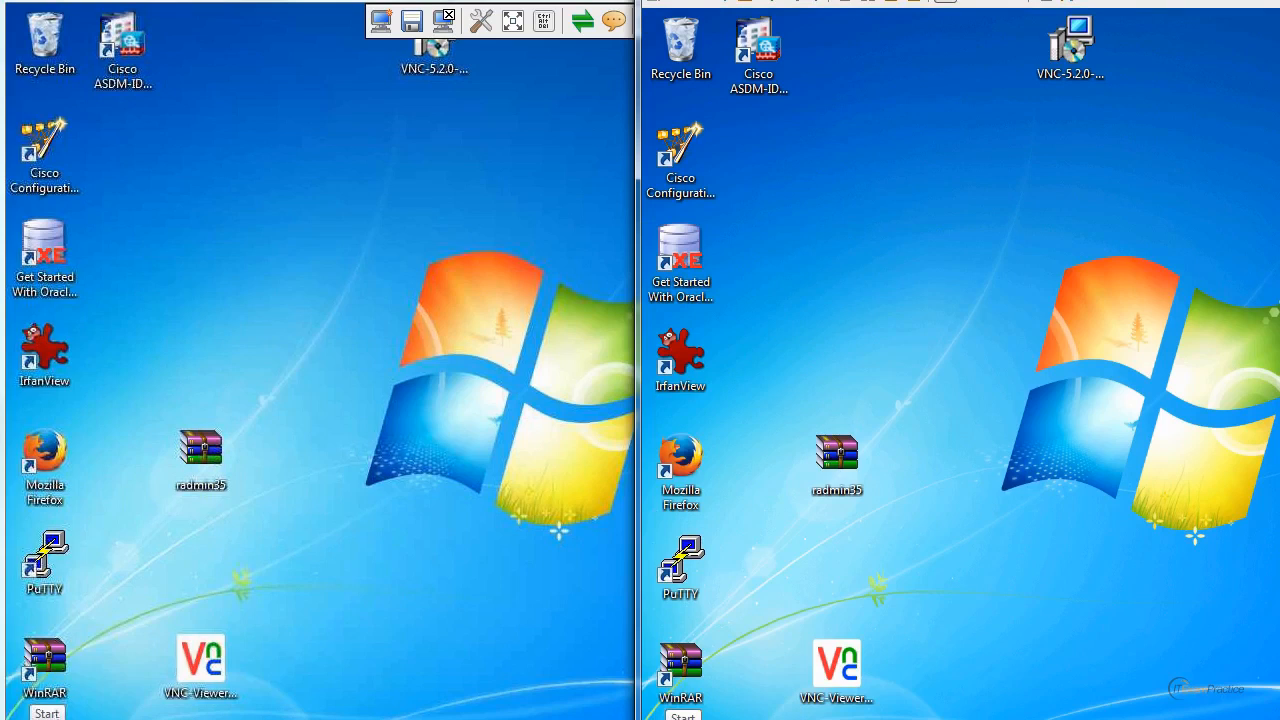
{"action": "left_click", "coordinate": [22, 712]}
{"action": "left_click", "coordinate": [22, 712]}
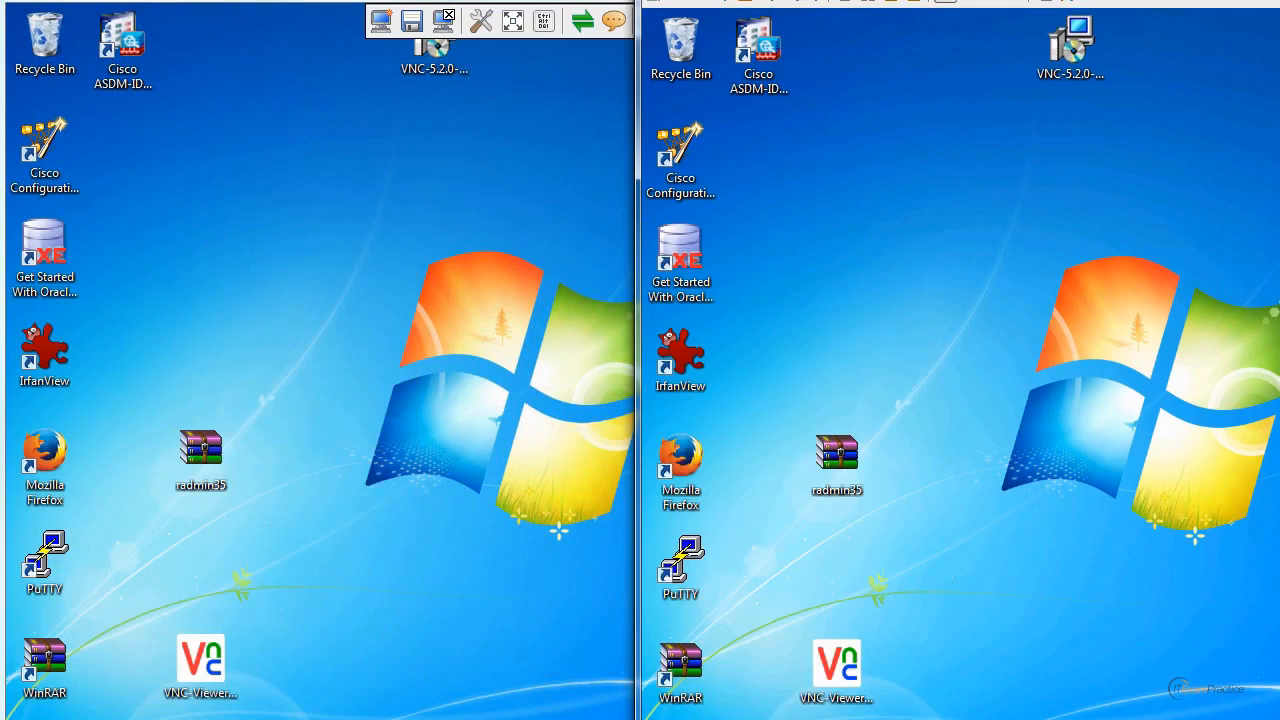
{"action": "left_click", "coordinate": [22, 712]}
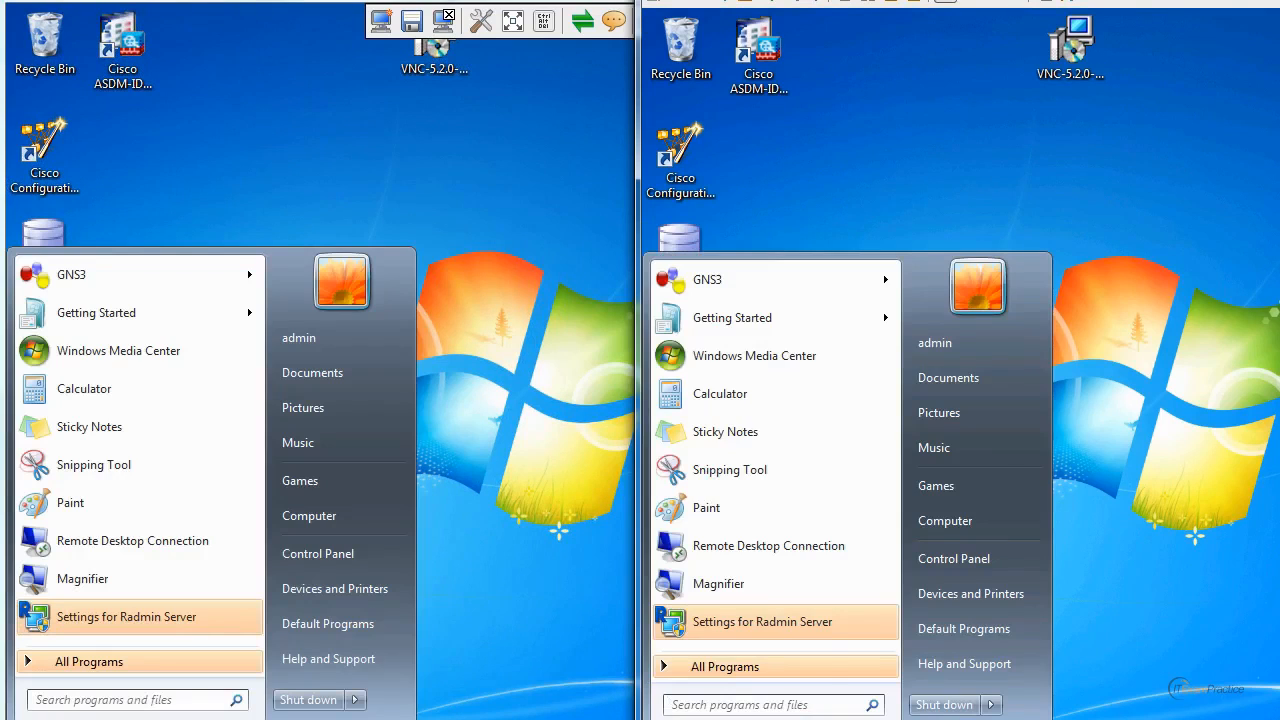
{"action": "left_click", "coordinate": [22, 712]}
{"action": "left_click", "coordinate": [22, 712]}
{"action": "left_click", "coordinate": [22, 712]}
{"action": "left_click", "coordinate": [22, 712]}
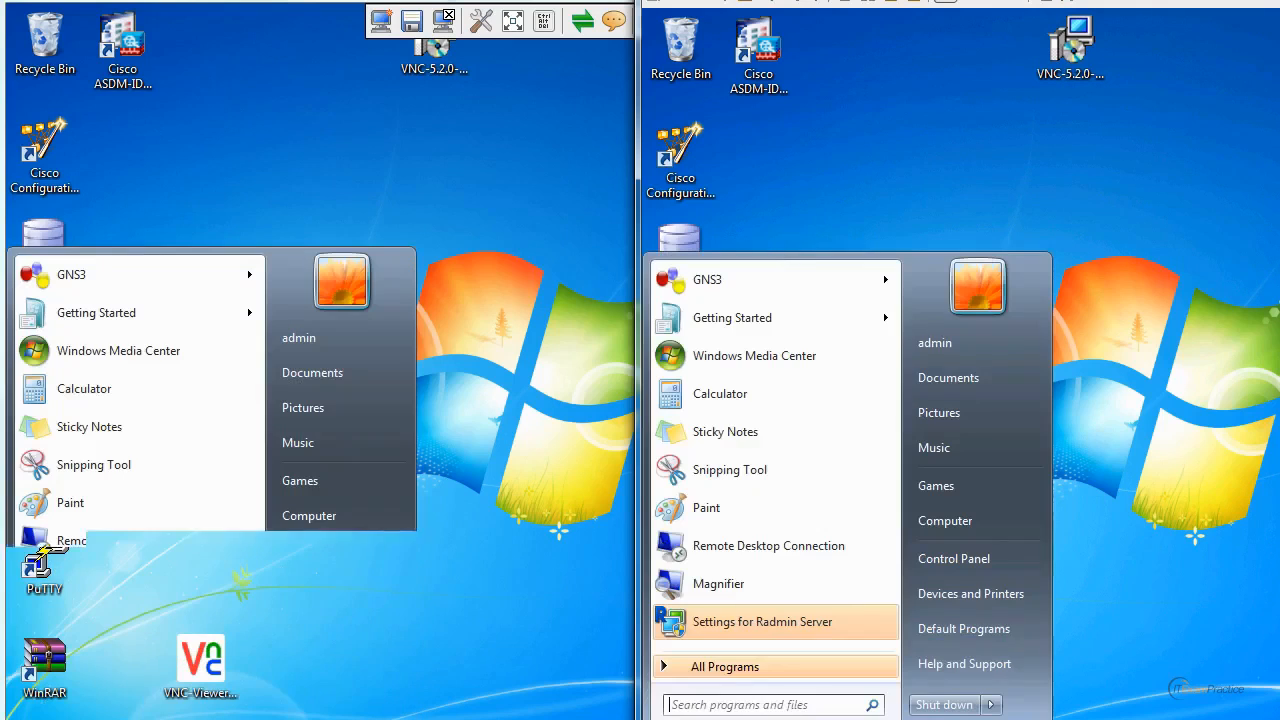
{"action": "left_click", "coordinate": [22, 712]}
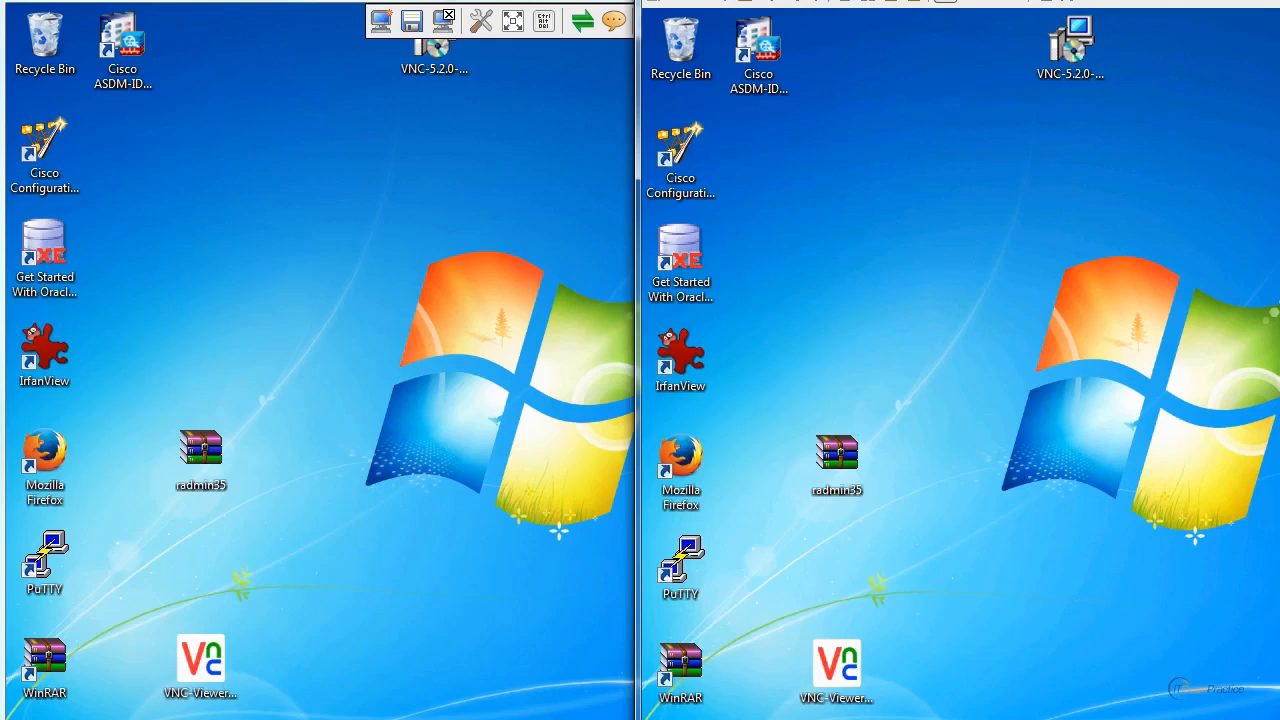
View the remote machine's Taskbar and Start Menu Properties in both sessions and close the dialog without changes.
{"action": "right_click", "coordinate": [29, 714]}
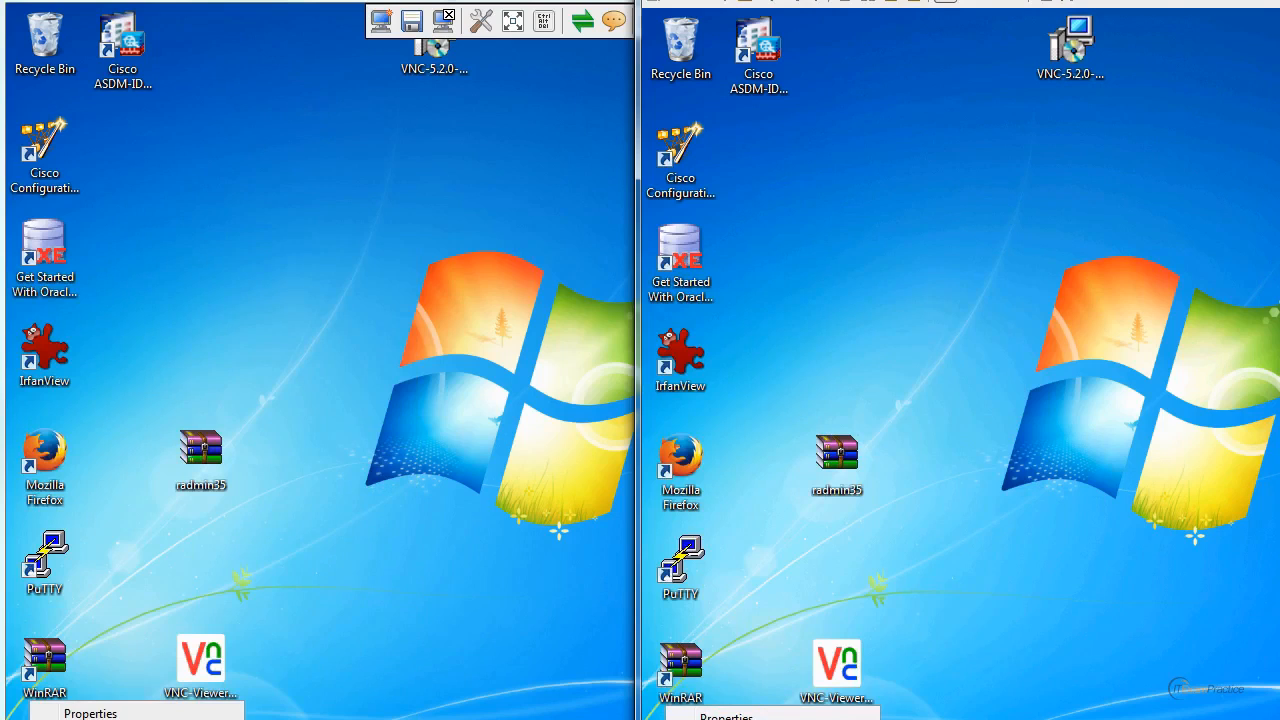
{"action": "left_click", "coordinate": [100, 713]}
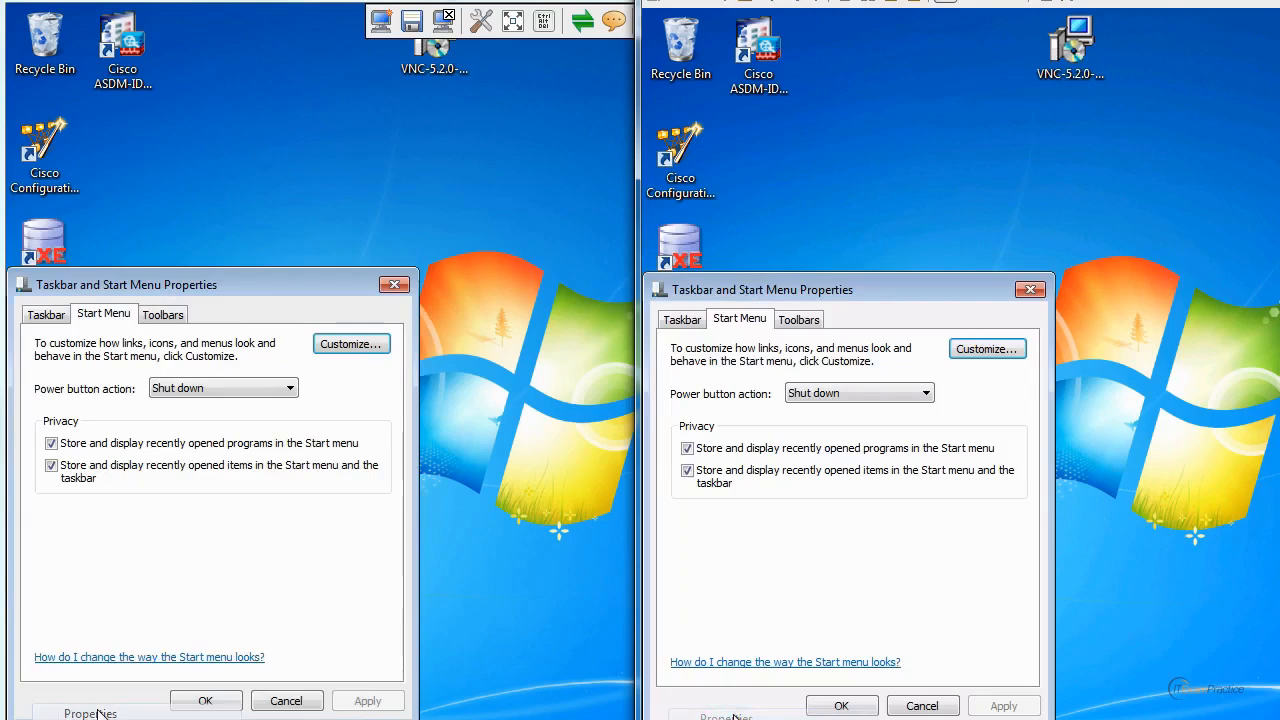
{"action": "left_click", "coordinate": [394, 285]}
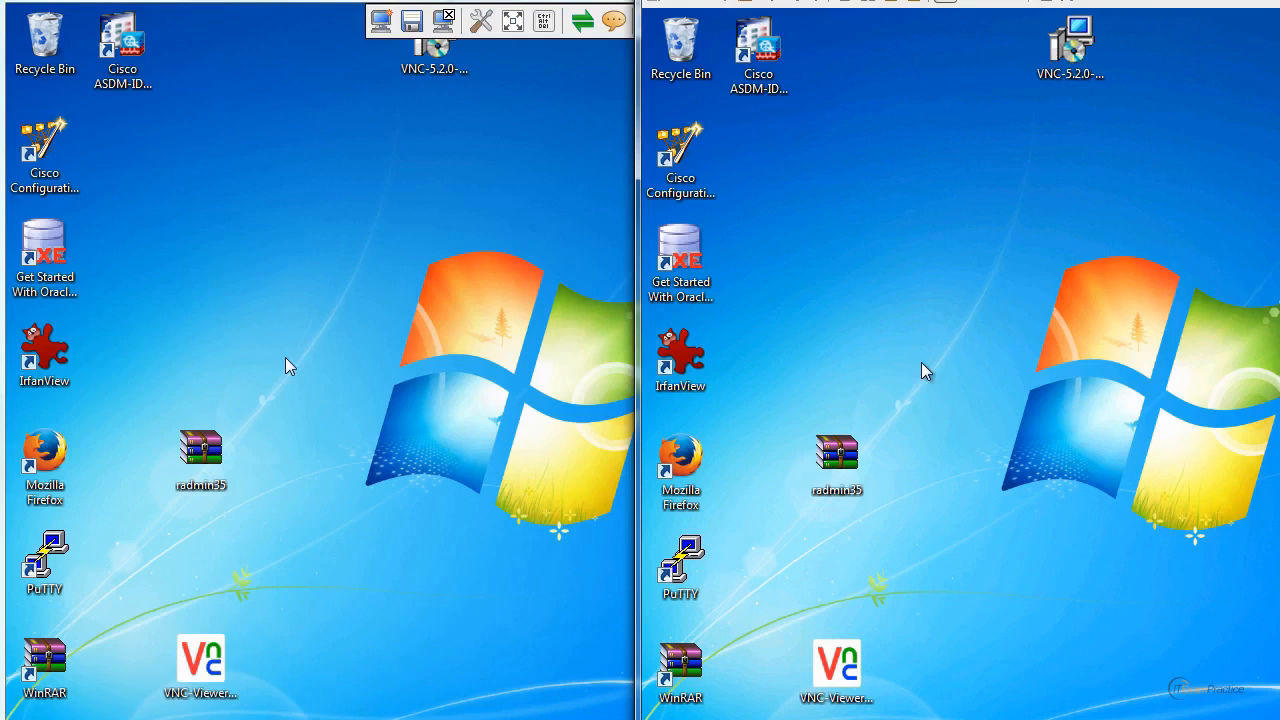
Launch Firefox on the remote desktop, choosing not to import anything and declining to make it the default browser.
{"action": "double_click", "coordinate": [38, 447]}
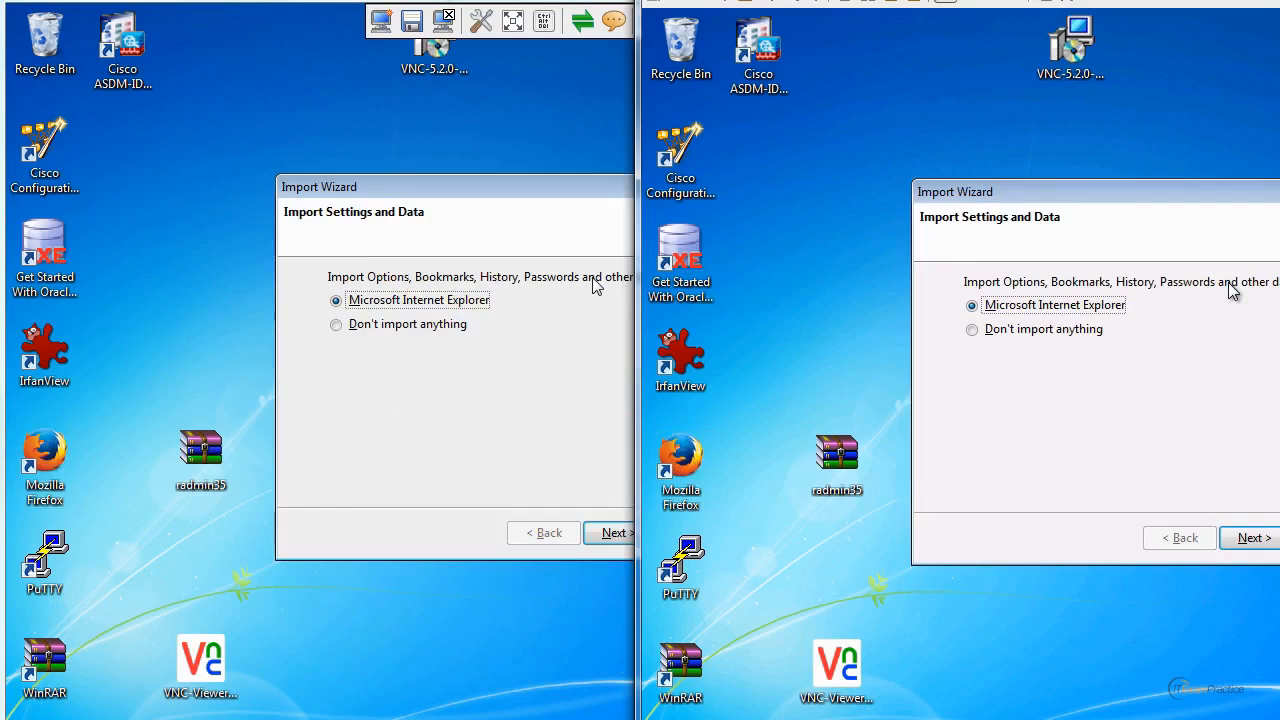
{"action": "left_click", "coordinate": [1063, 329]}
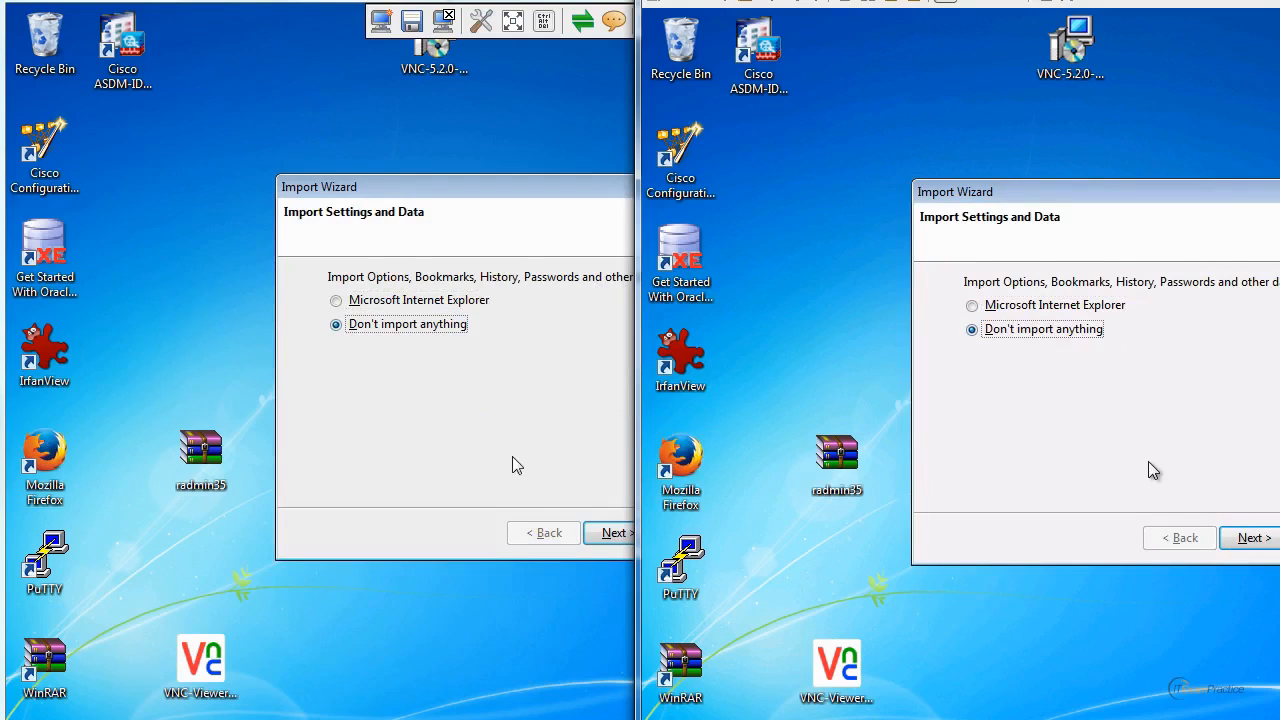
{"action": "left_click", "coordinate": [1250, 537]}
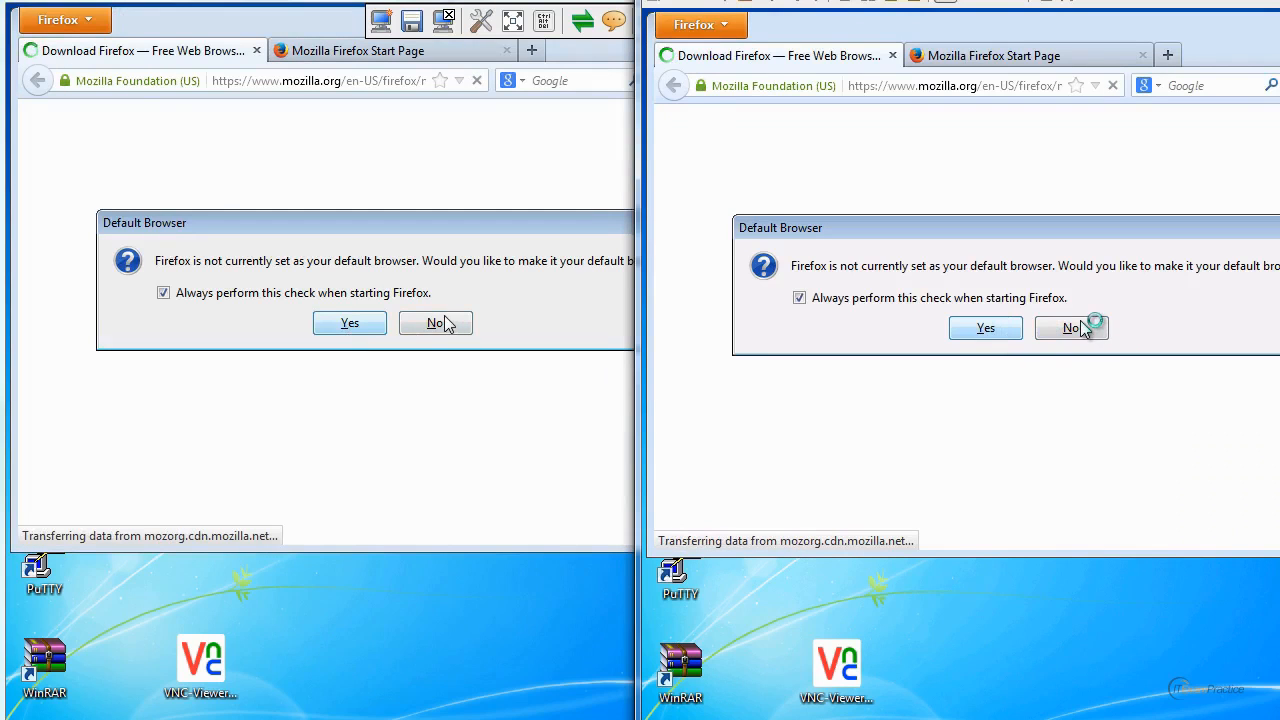
{"action": "left_click", "coordinate": [1080, 325]}
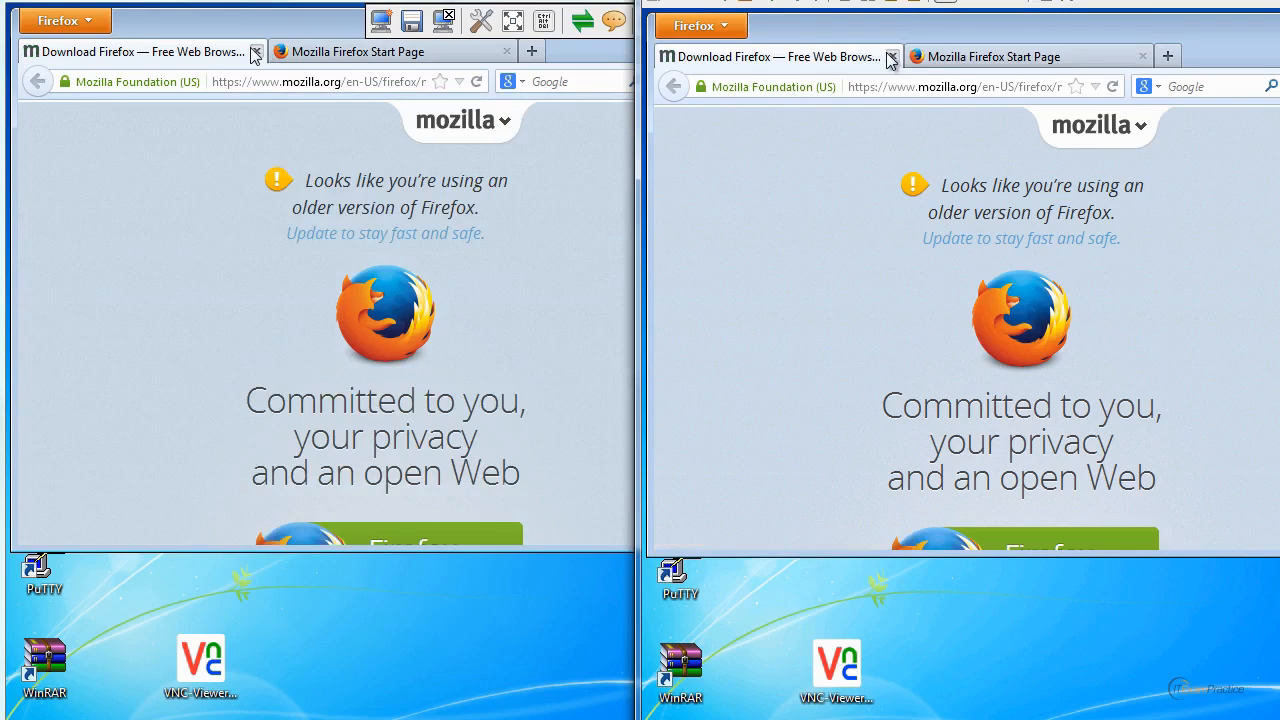
Close the Download Firefox tab and go to youtube.com in the remote browser.
{"action": "left_click", "coordinate": [890, 57]}
{"action": "left_click", "coordinate": [859, 88]}
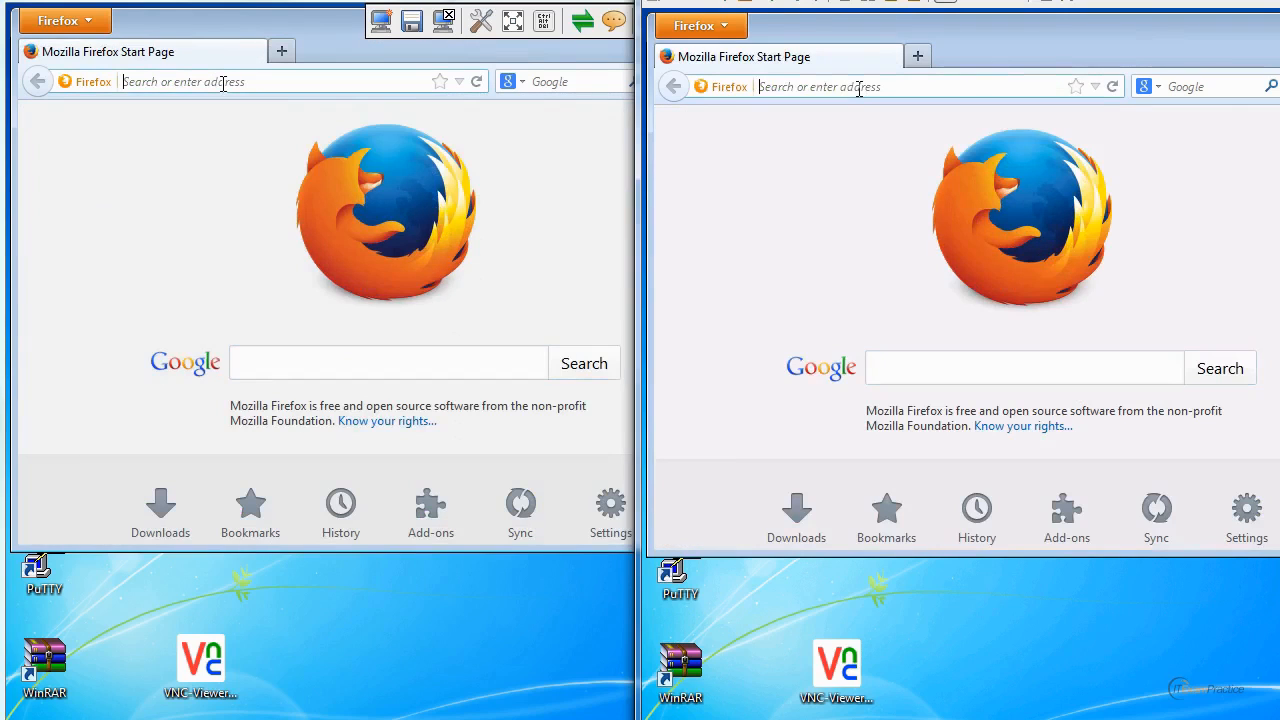
{"action": "type", "text": "youtu"}
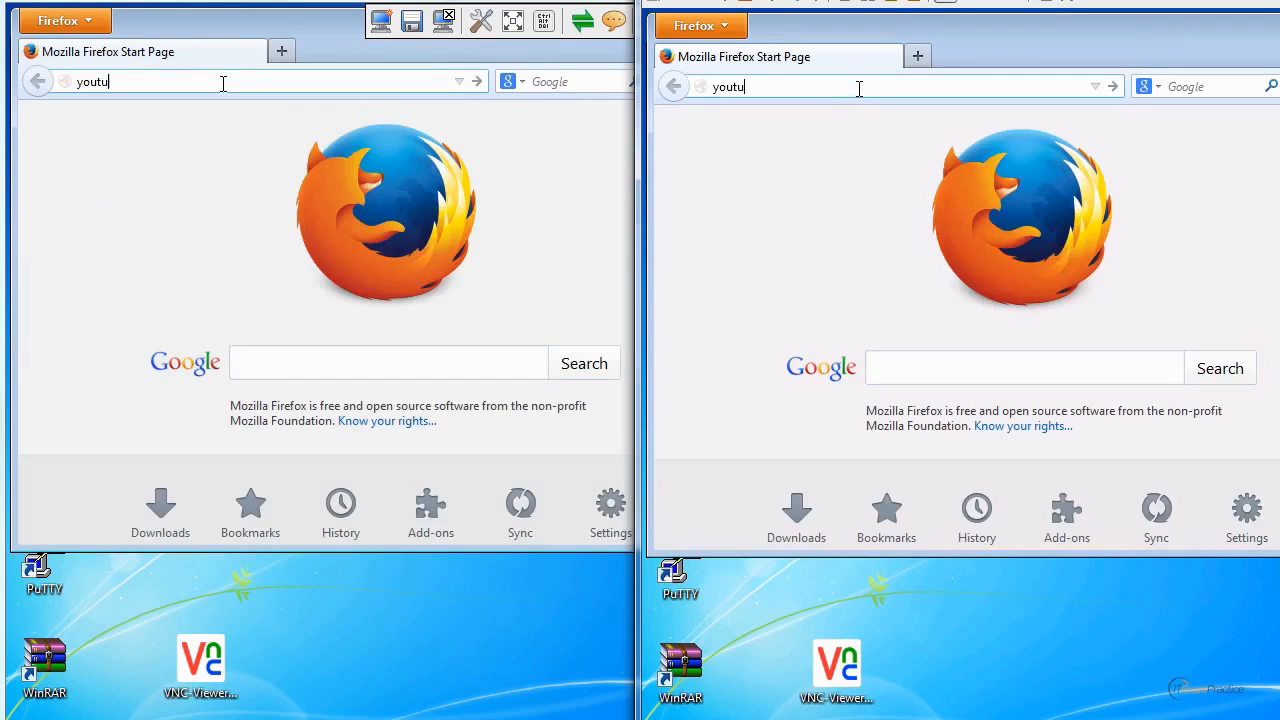
{"action": "type", "text": "be.com"}
{"action": "key", "text": "Return"}
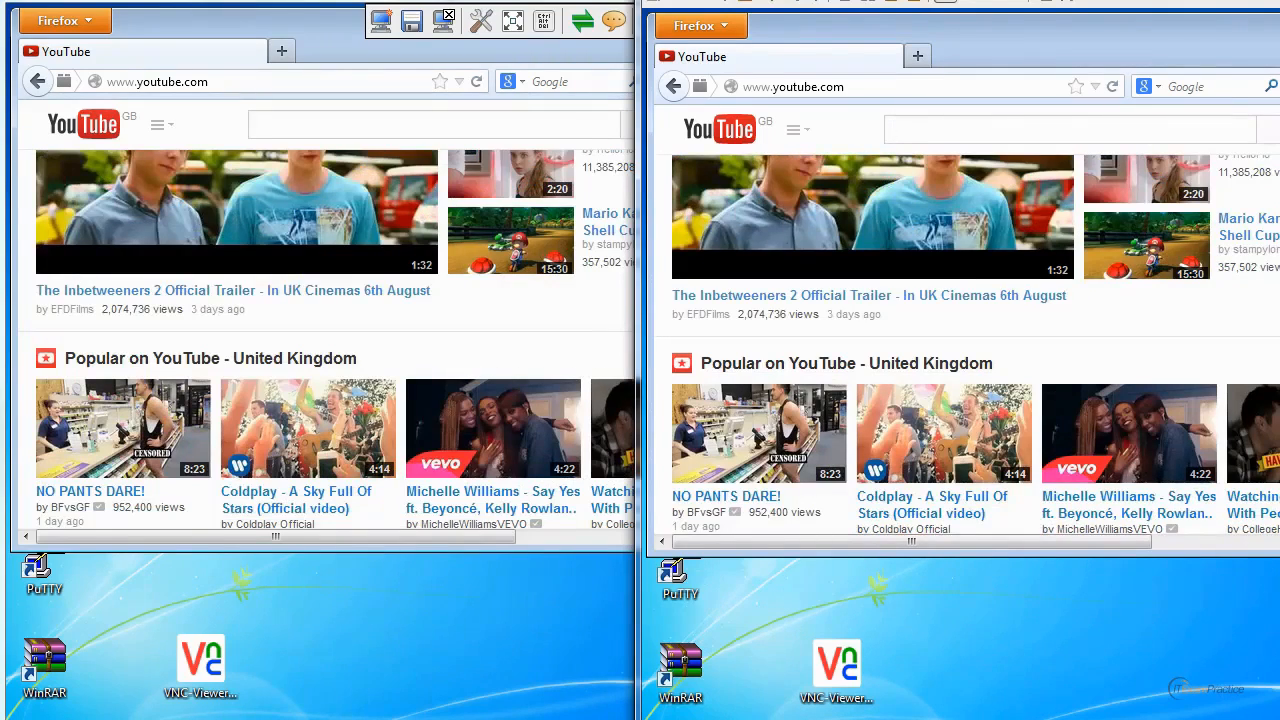
Look through the YouTube home page down to its footer and back up, comparing how both sessions redraw it.
{"action": "scroll", "coordinate": [960, 345], "scroll_direction": "down", "scroll_amount": 6}
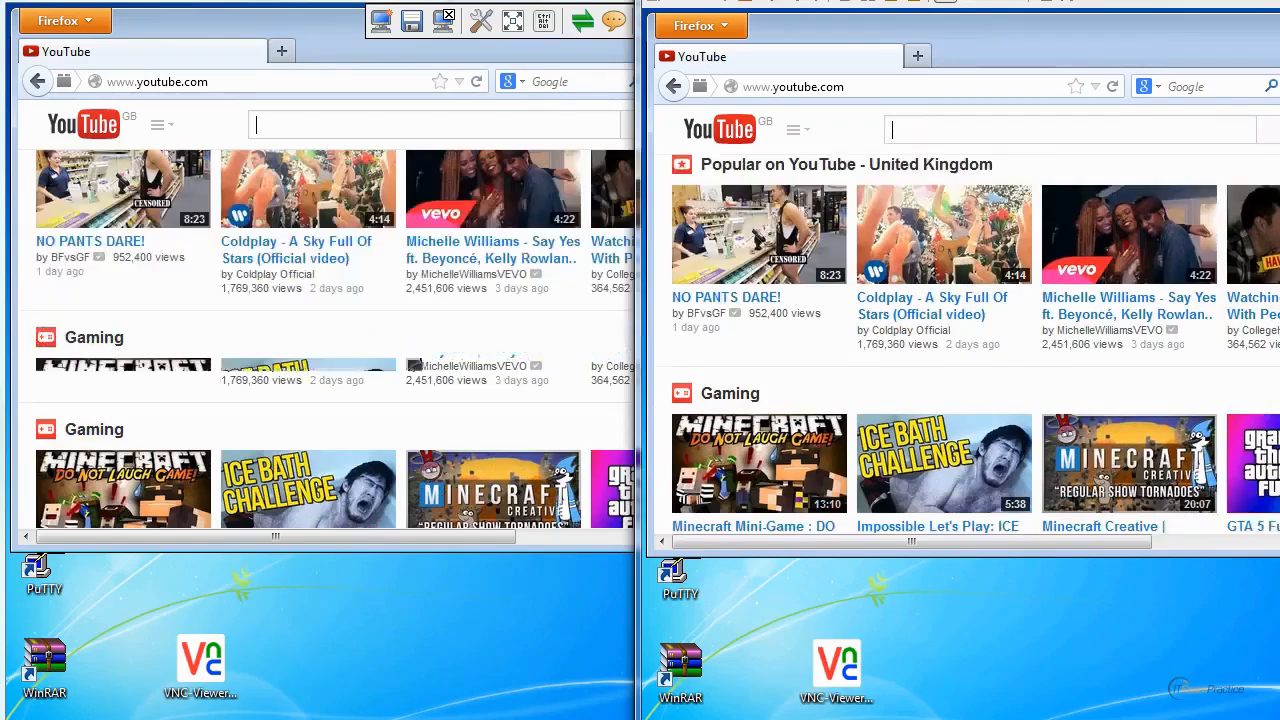
{"action": "scroll", "coordinate": [960, 345], "scroll_direction": "down", "scroll_amount": 5}
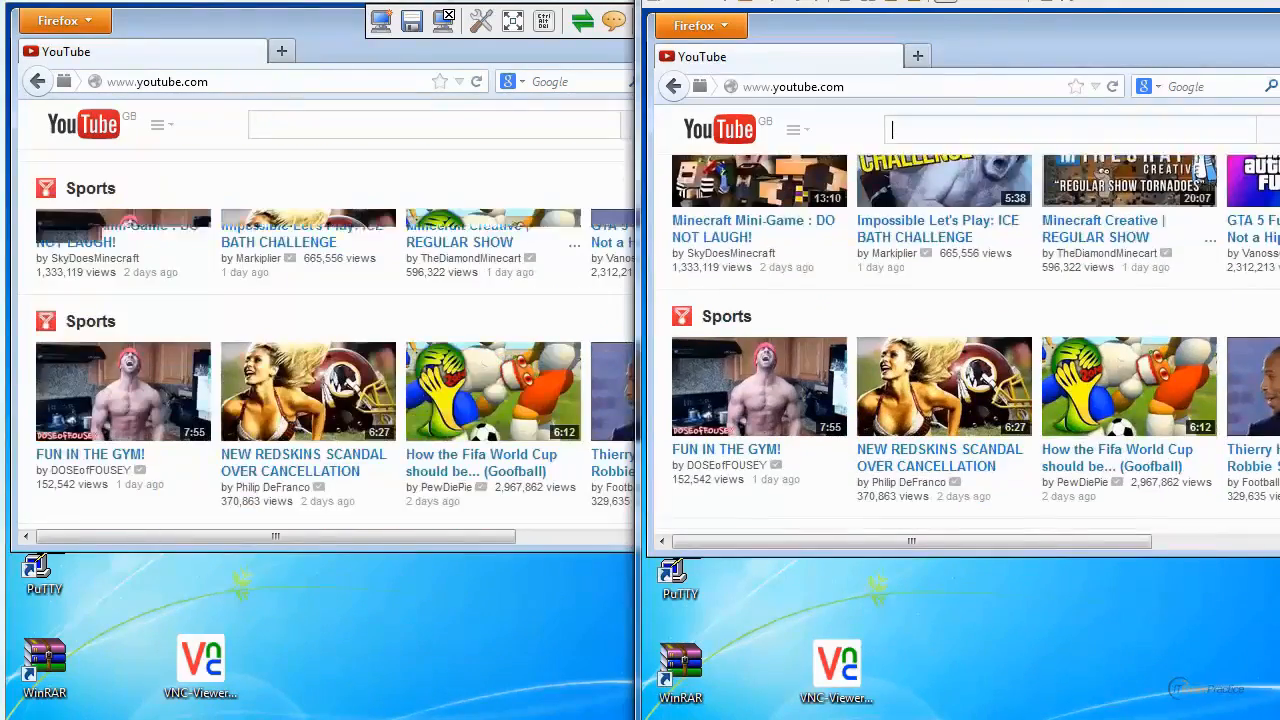
{"action": "scroll", "coordinate": [960, 345], "scroll_direction": "down", "scroll_amount": 3}
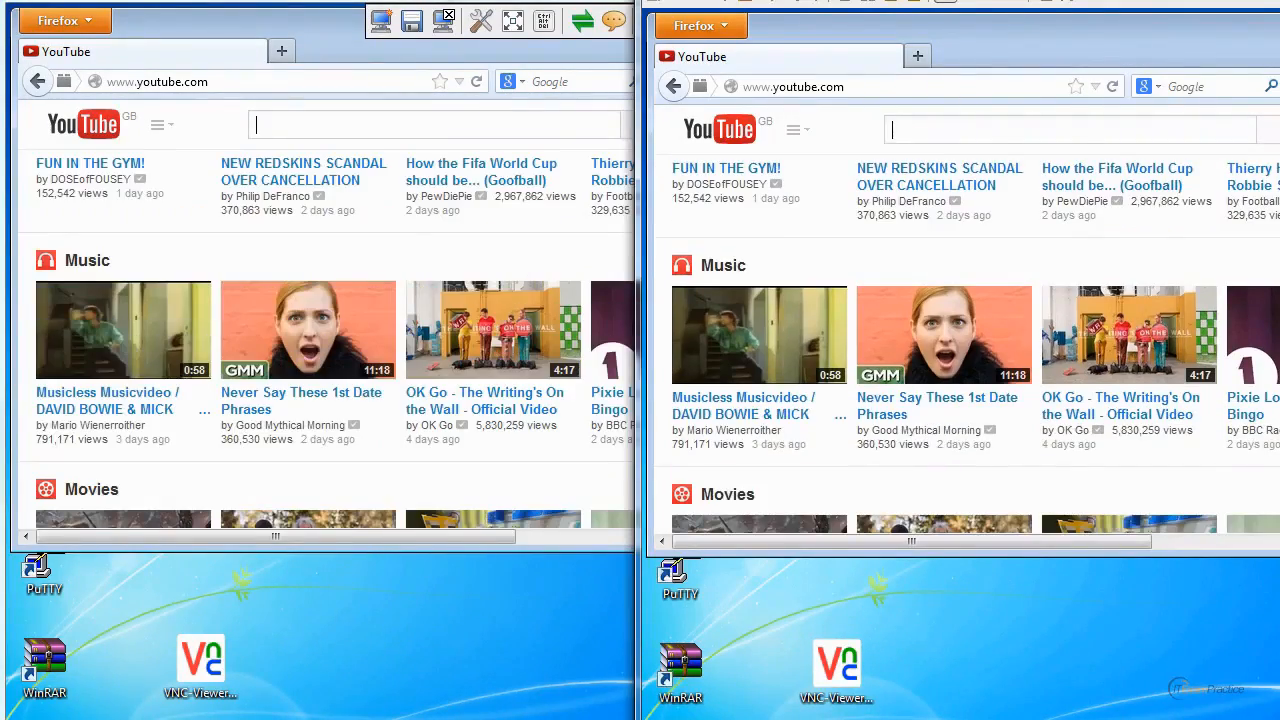
{"action": "scroll", "coordinate": [960, 345], "scroll_direction": "down", "scroll_amount": 2}
{"action": "scroll", "coordinate": [960, 345], "scroll_direction": "down", "scroll_amount": 3}
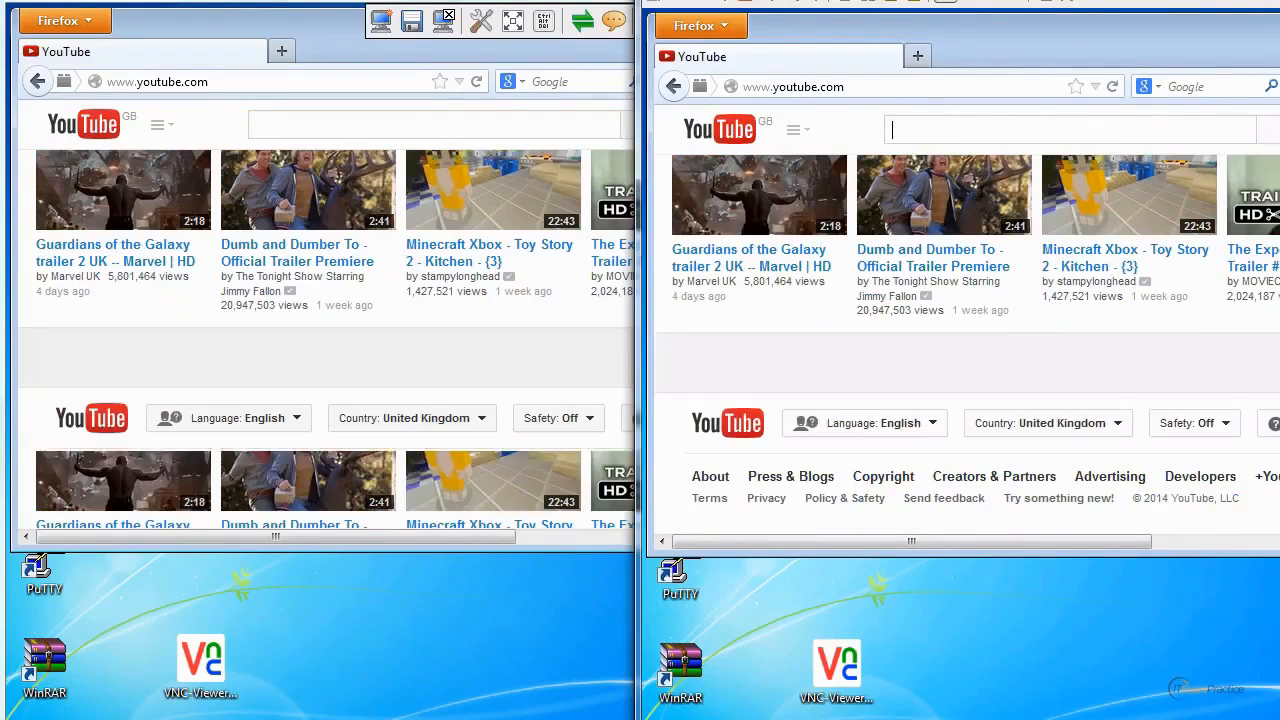
{"action": "scroll", "coordinate": [960, 345], "scroll_direction": "up", "scroll_amount": 5}
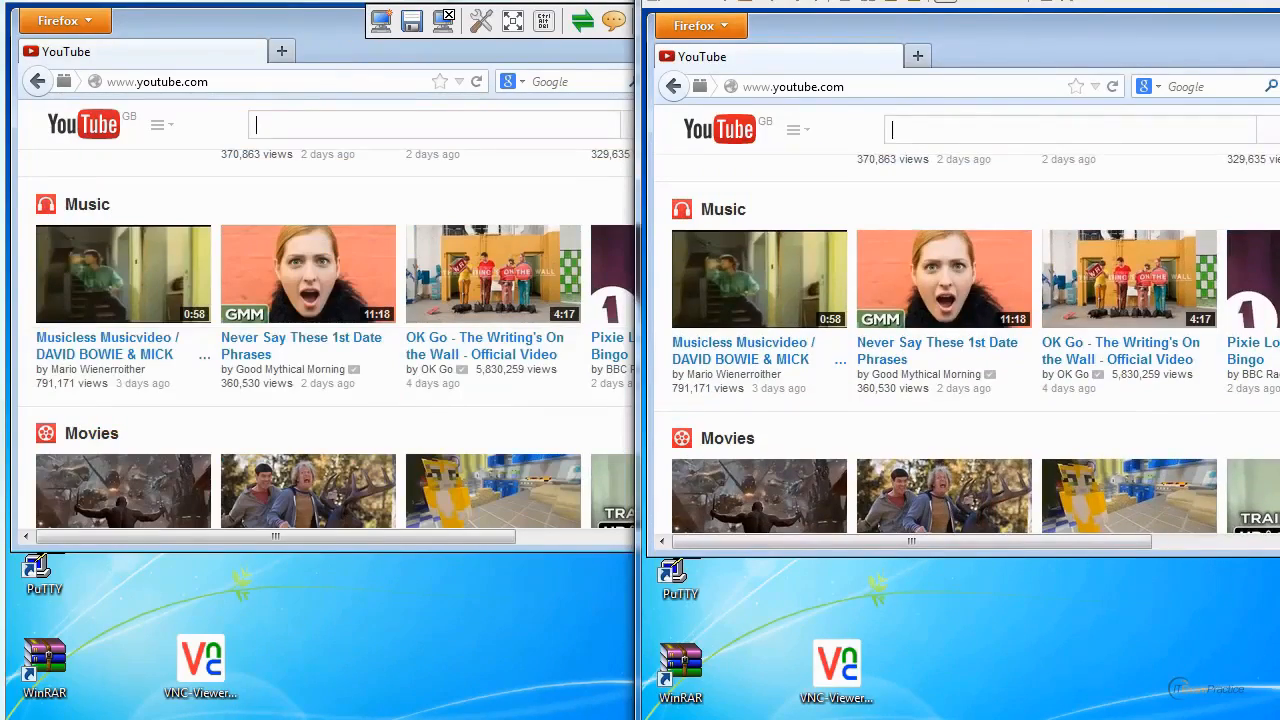
{"action": "scroll", "coordinate": [960, 345], "scroll_direction": "up", "scroll_amount": 5}
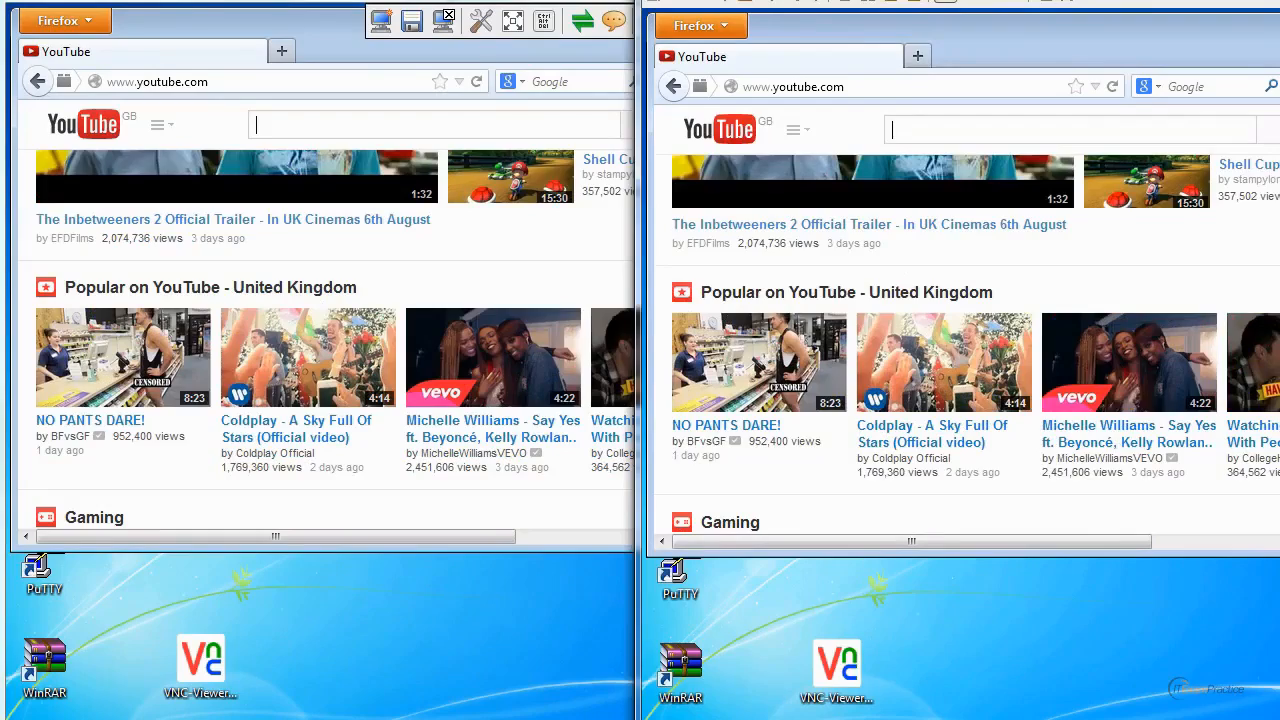
{"action": "scroll", "coordinate": [960, 345], "scroll_direction": "up", "scroll_amount": 4}
Search YouTube for "cisco asa" in the remote browser.
{"action": "left_click", "coordinate": [956, 131]}
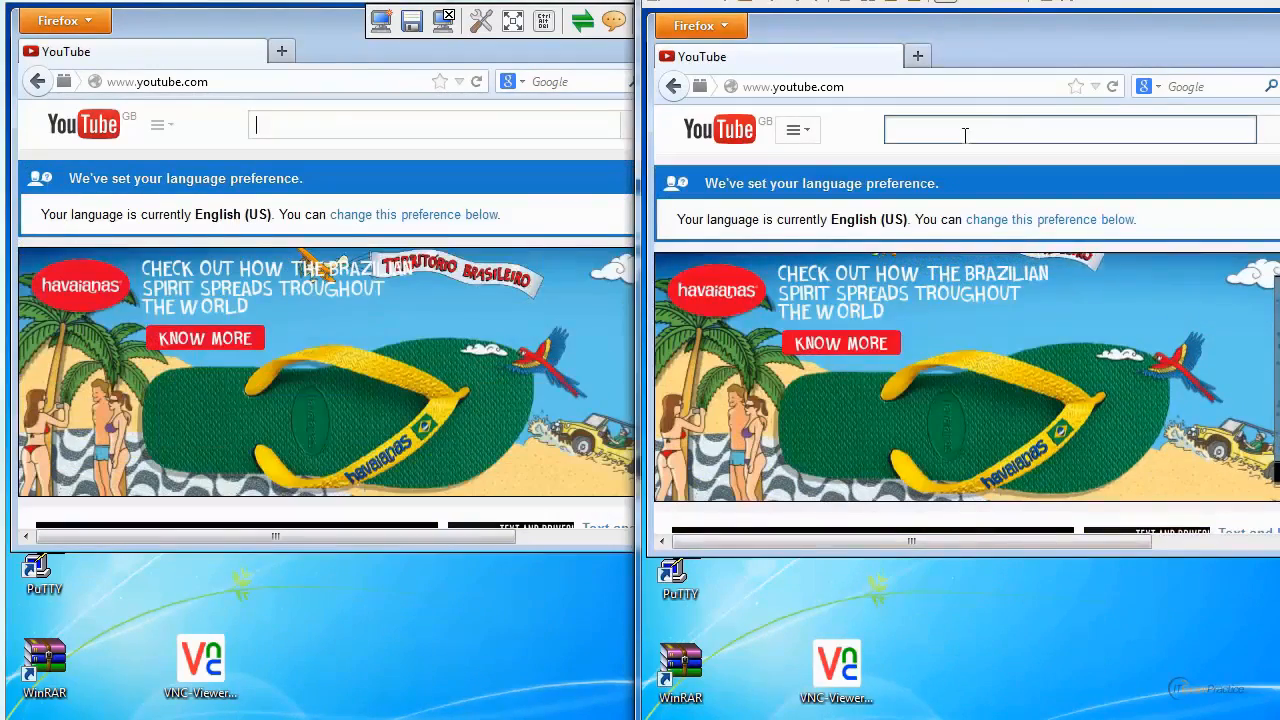
{"action": "type", "text": "cu"}
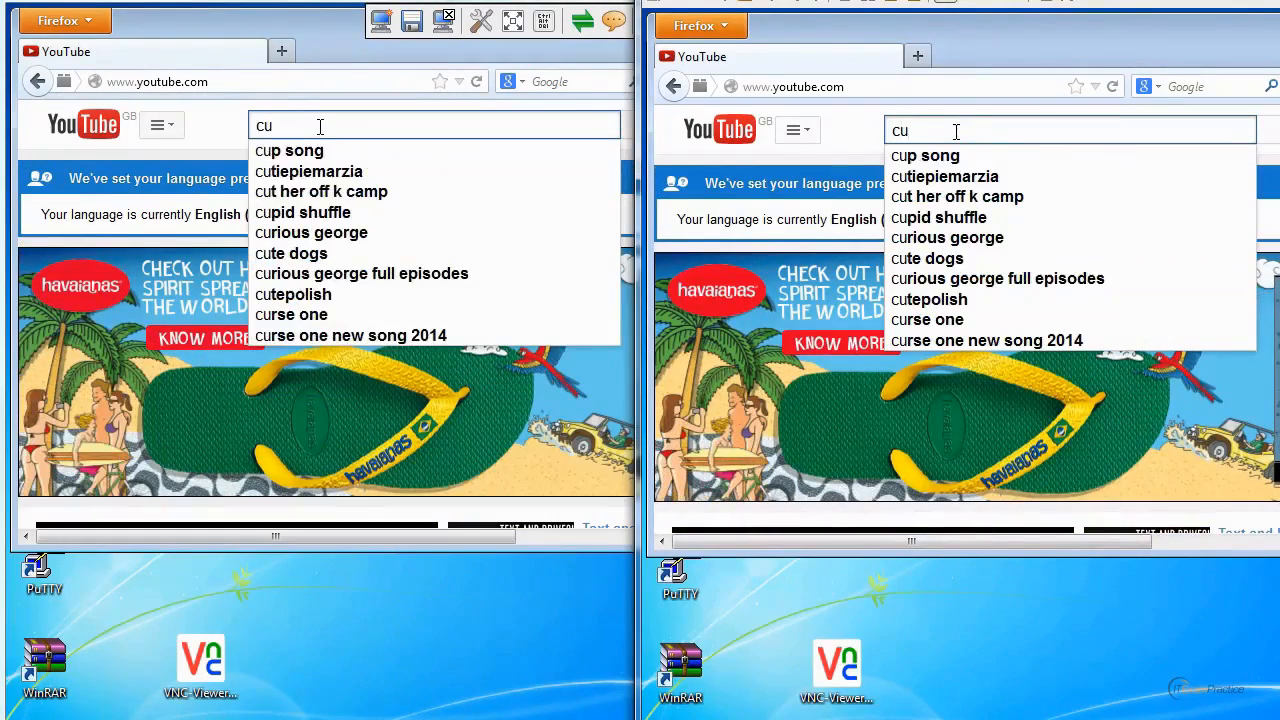
{"action": "key", "text": "BackSpace"}
{"action": "type", "text": "isco"}
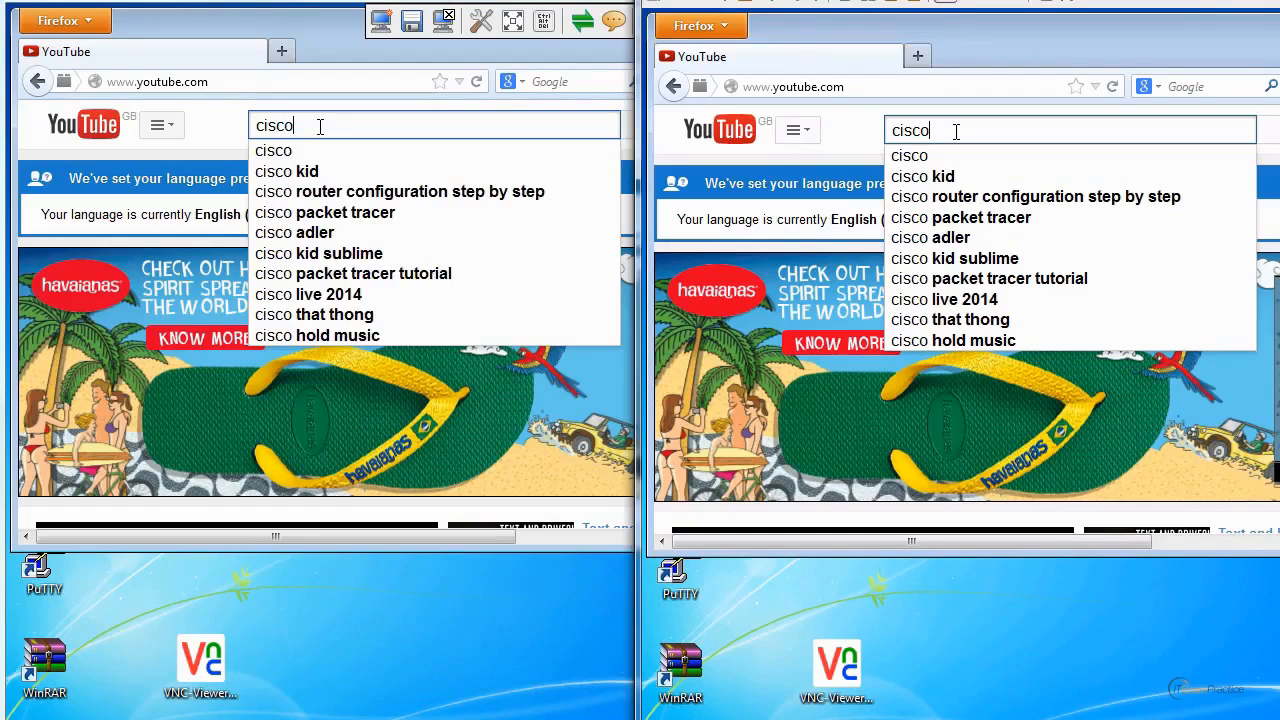
{"action": "type", "text": " asa"}
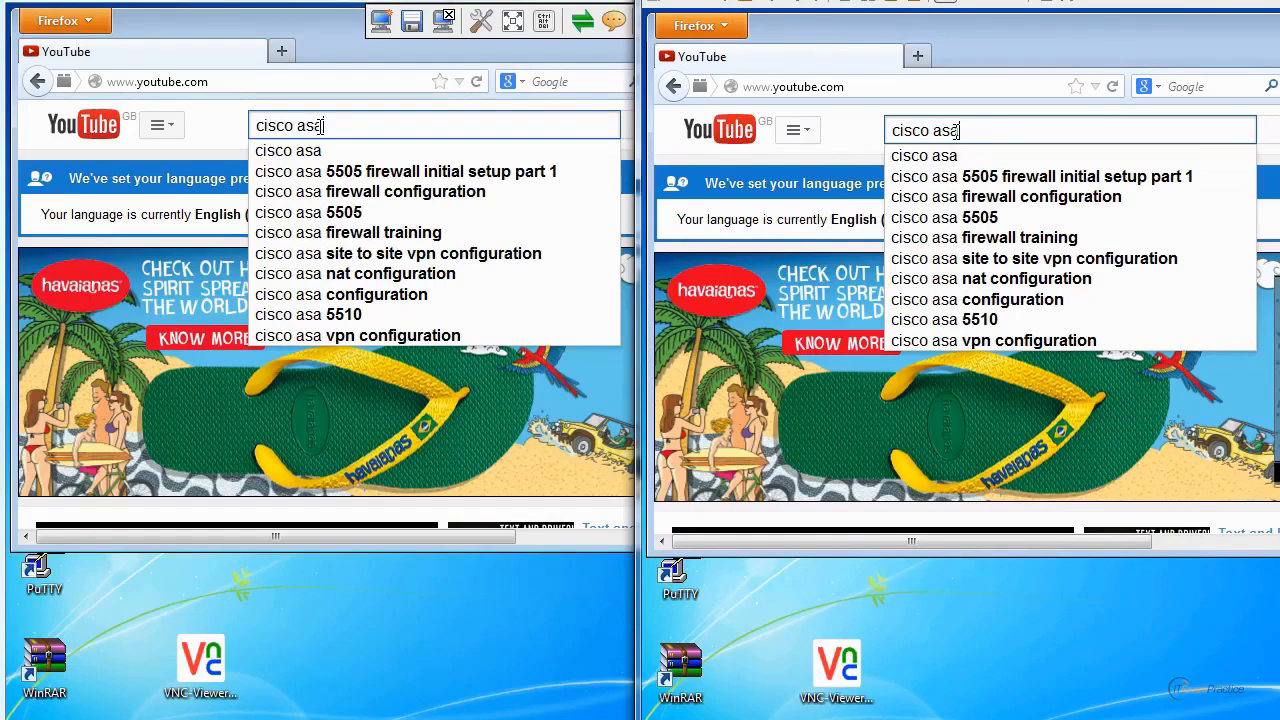
{"action": "key", "text": "Return"}
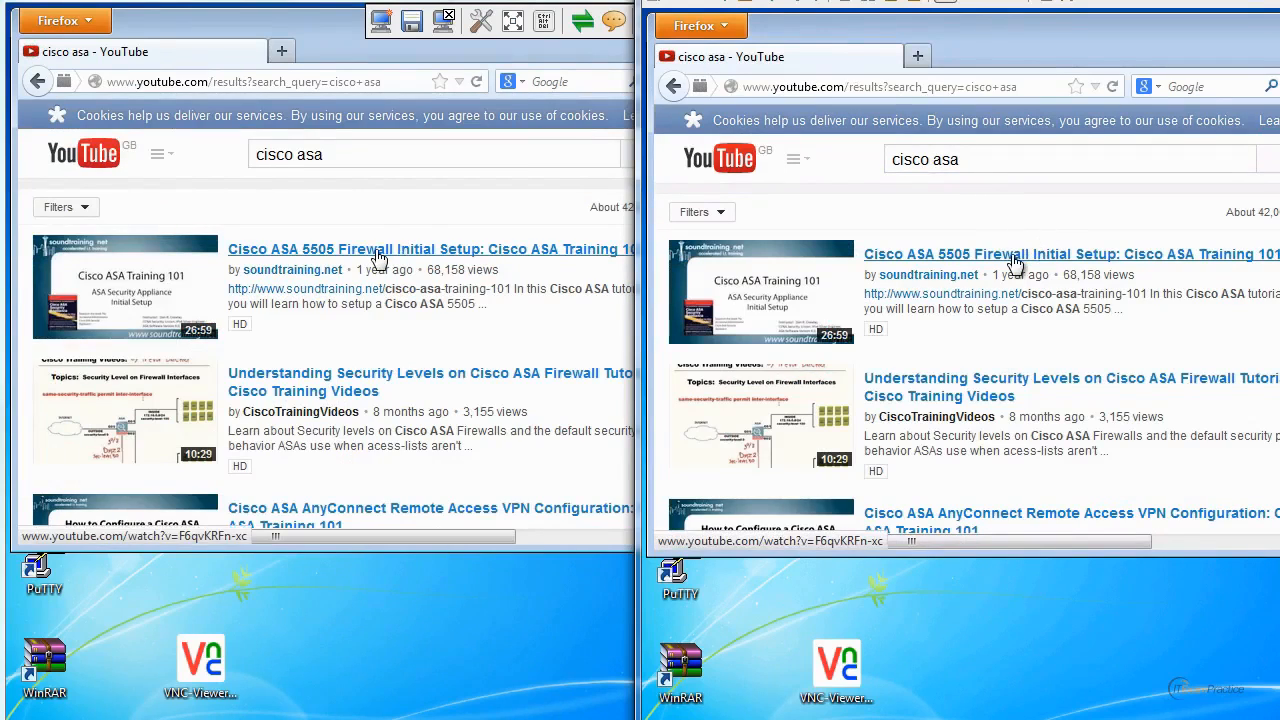
Open the Cisco ASA 5505 Firewall Initial Setup video and look through its page and comments, comparing how both sessions redraw it.
{"action": "left_click", "coordinate": [373, 250]}
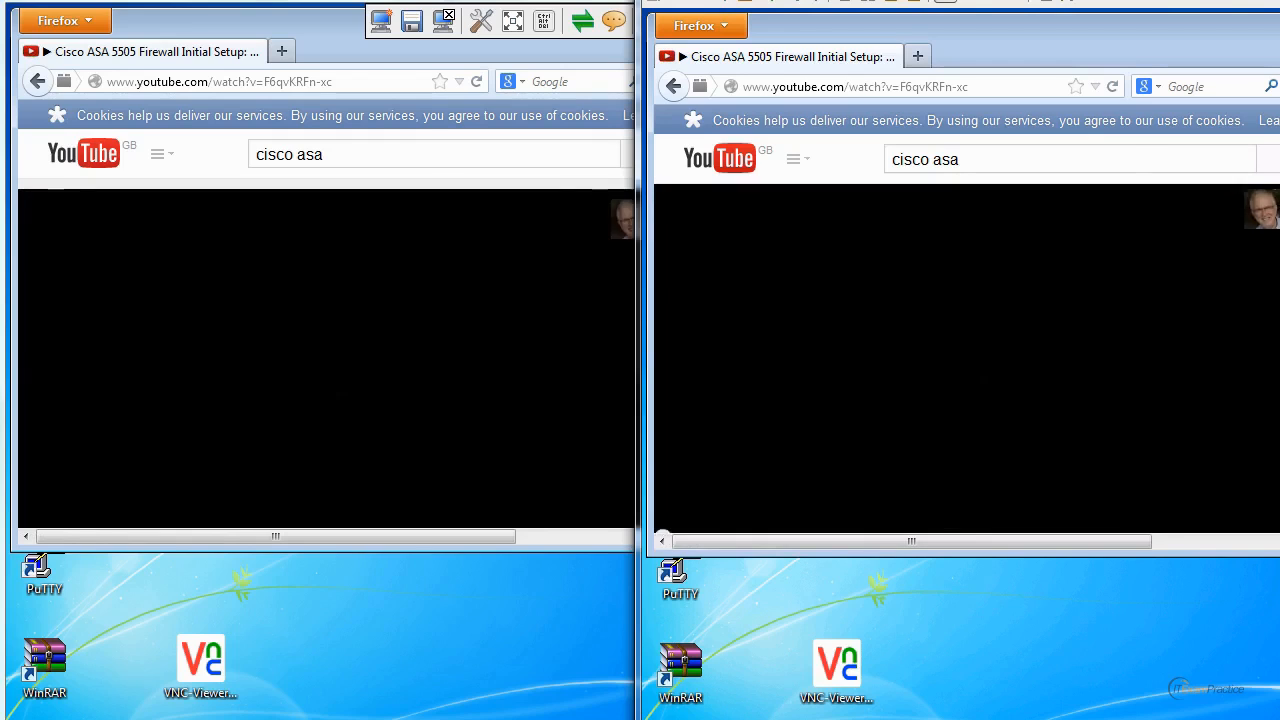
{"action": "scroll", "coordinate": [966, 362], "scroll_direction": "down", "scroll_amount": 5}
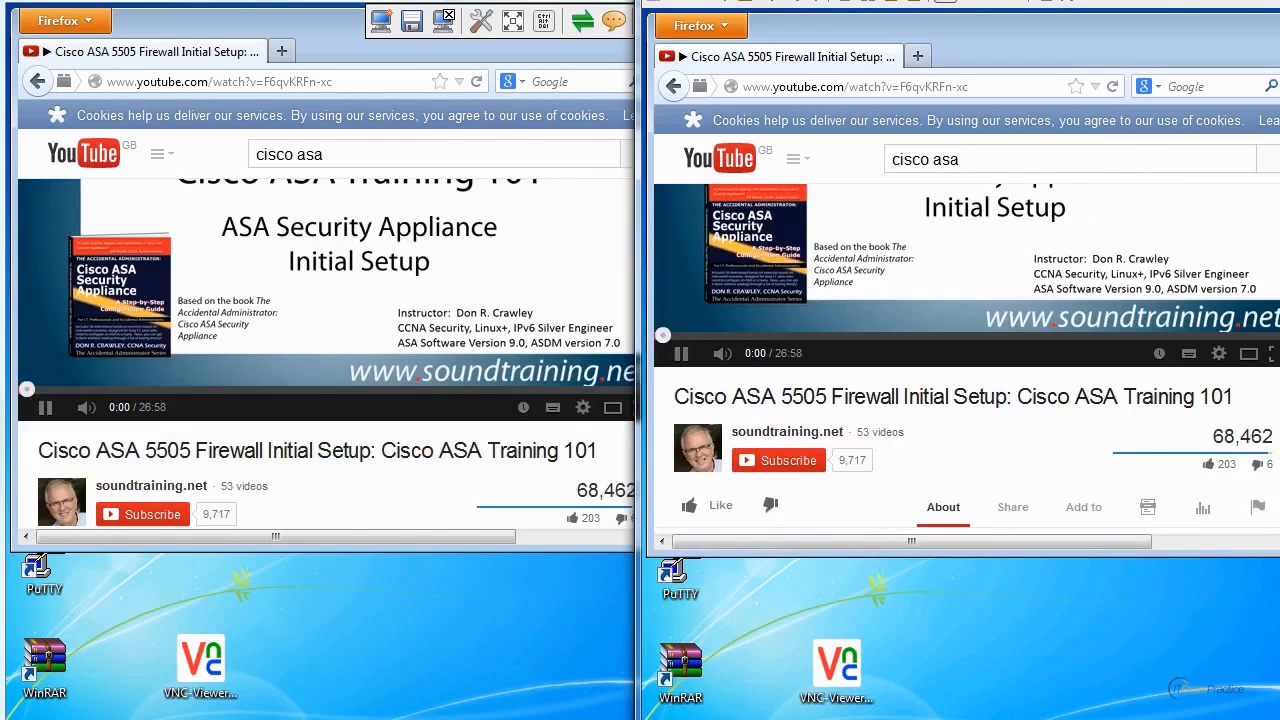
{"action": "scroll", "coordinate": [966, 362], "scroll_direction": "down", "scroll_amount": 10}
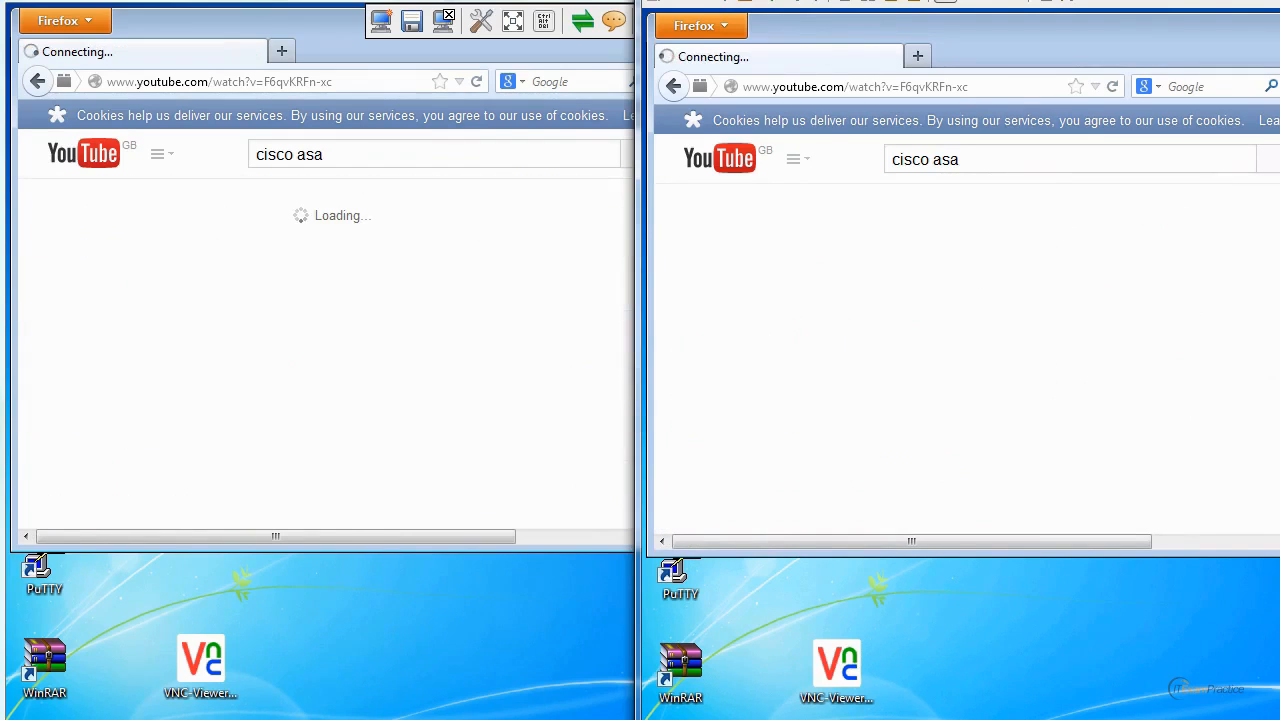
{"action": "scroll", "coordinate": [966, 362], "scroll_direction": "down", "scroll_amount": 5}
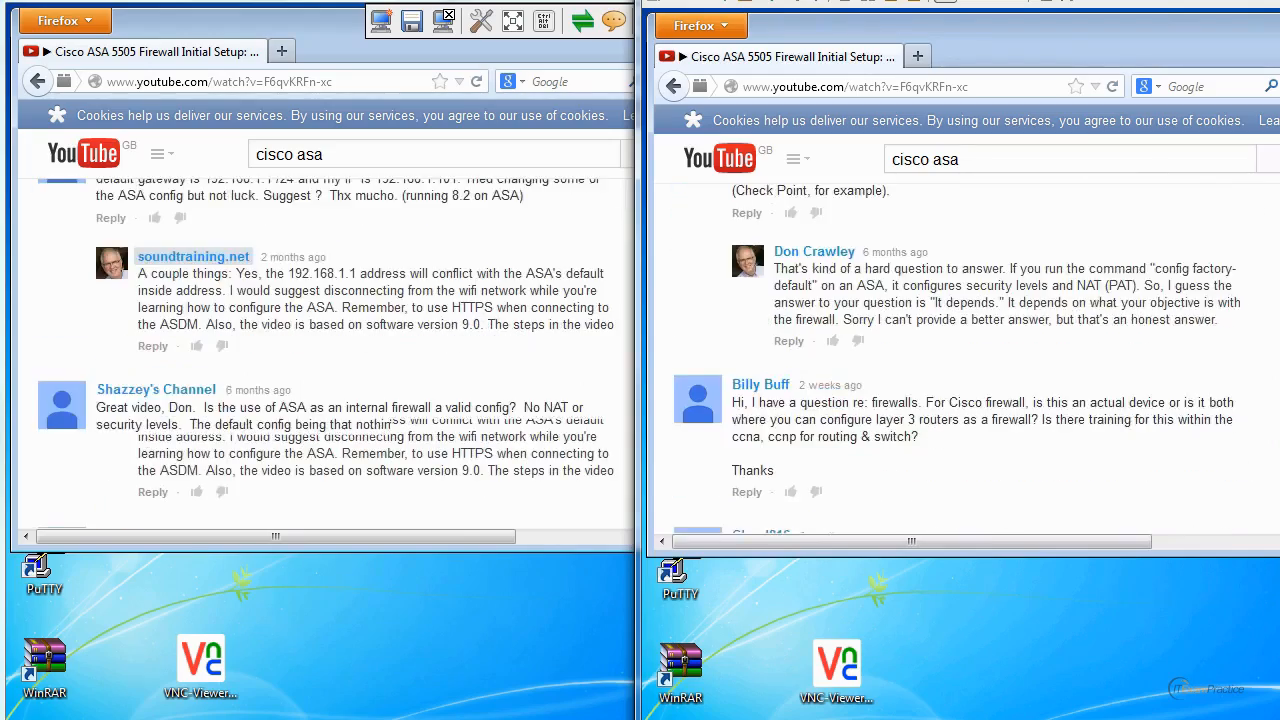
{"action": "scroll", "coordinate": [966, 362], "scroll_direction": "down", "scroll_amount": 1}
{"action": "scroll", "coordinate": [966, 362], "scroll_direction": "up", "scroll_amount": 15}
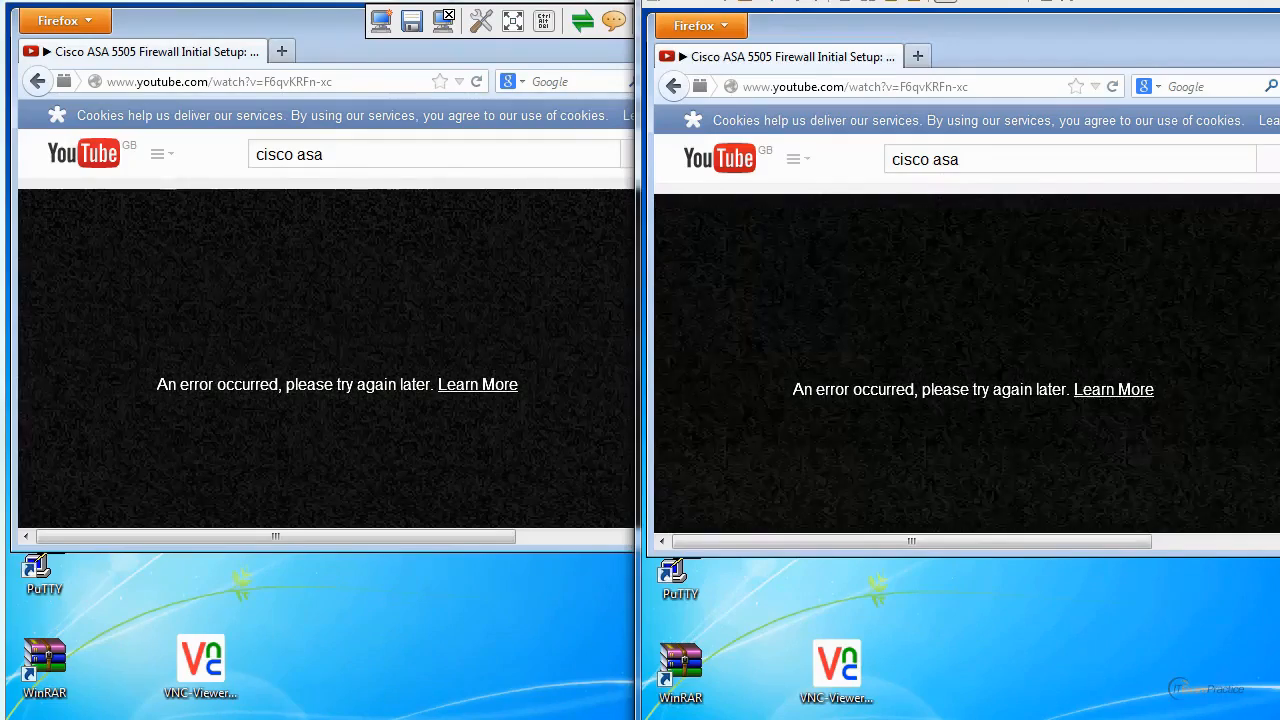
{"action": "scroll", "coordinate": [966, 362], "scroll_direction": "down", "scroll_amount": 2}
{"action": "scroll", "coordinate": [966, 362], "scroll_direction": "up", "scroll_amount": 2}
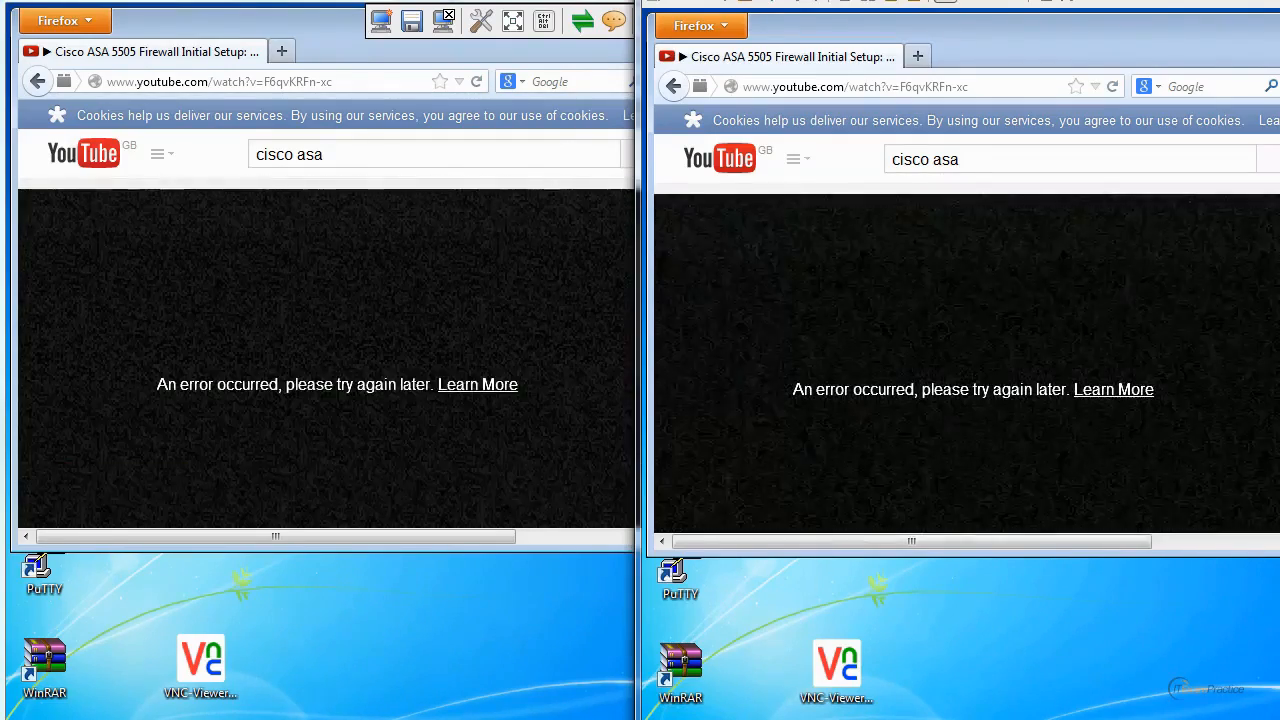
Close Firefox on the remote machine, search for "screen sa" and open the Change screen saver settings.
{"action": "left_click", "coordinate": [1276, 22]}
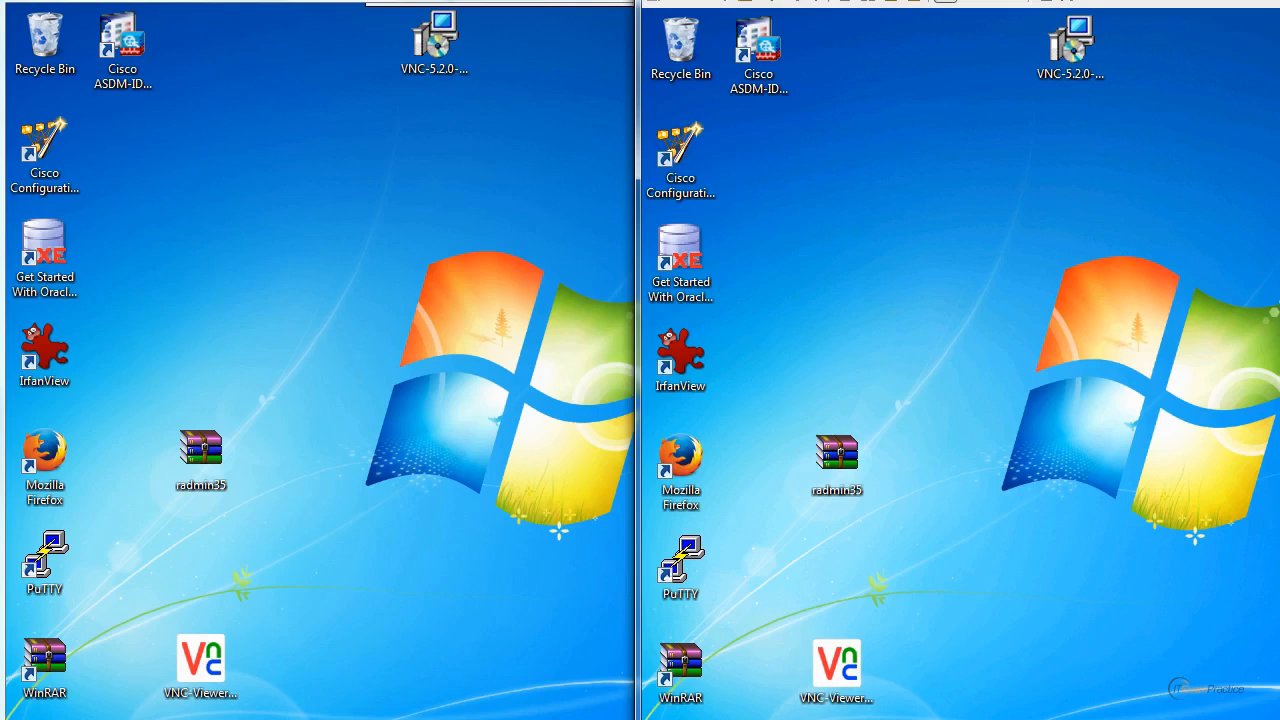
{"action": "left_click", "coordinate": [25, 717]}
{"action": "type", "text": "scree"}
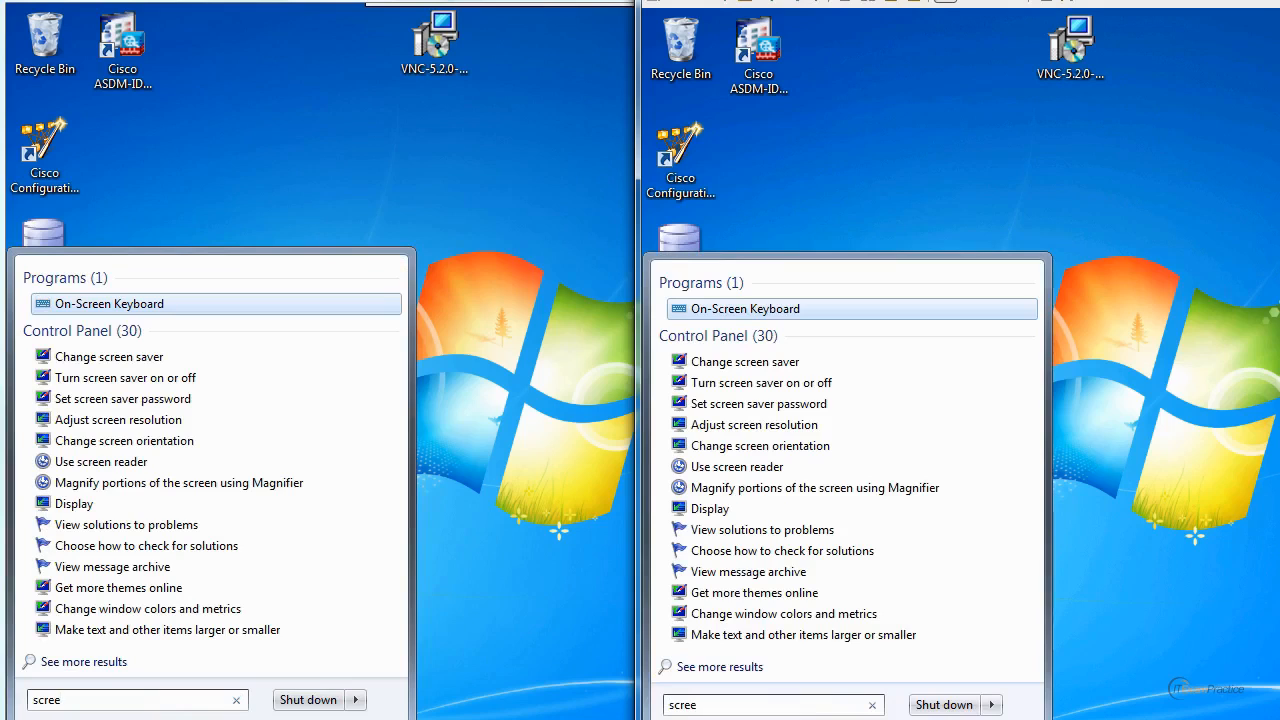
{"action": "type", "text": "n sa"}
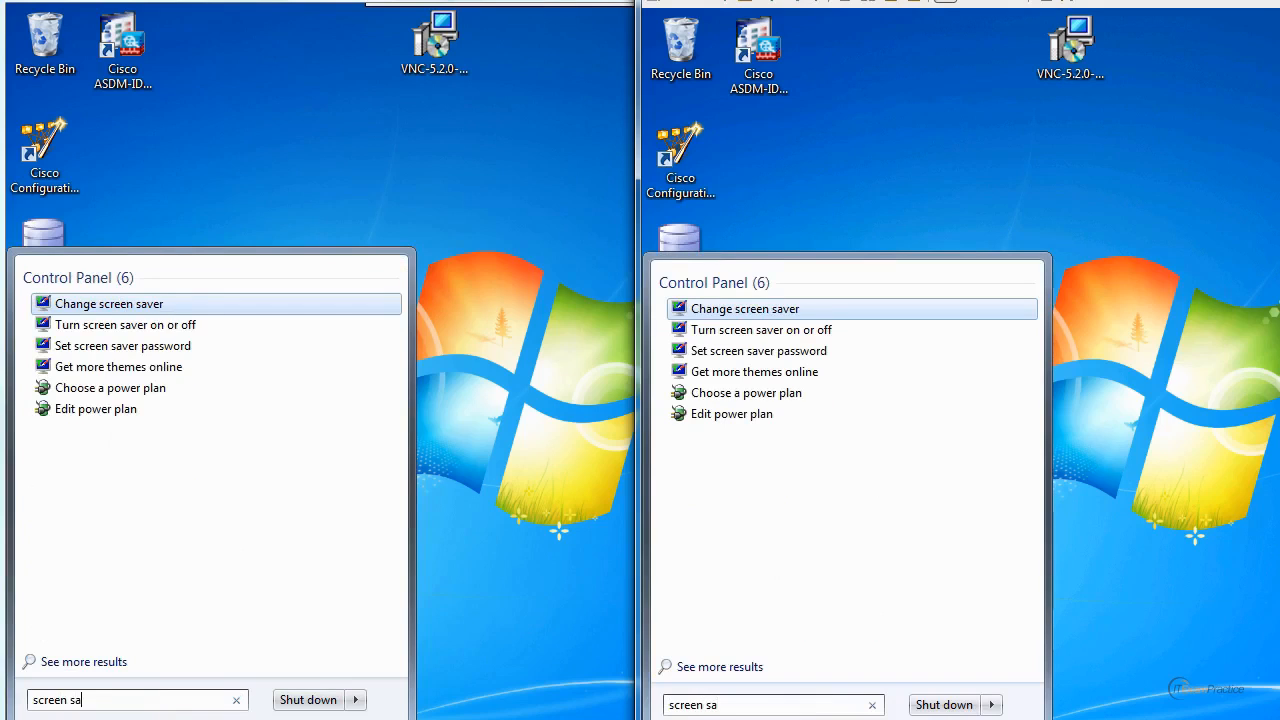
{"action": "left_click", "coordinate": [130, 304]}
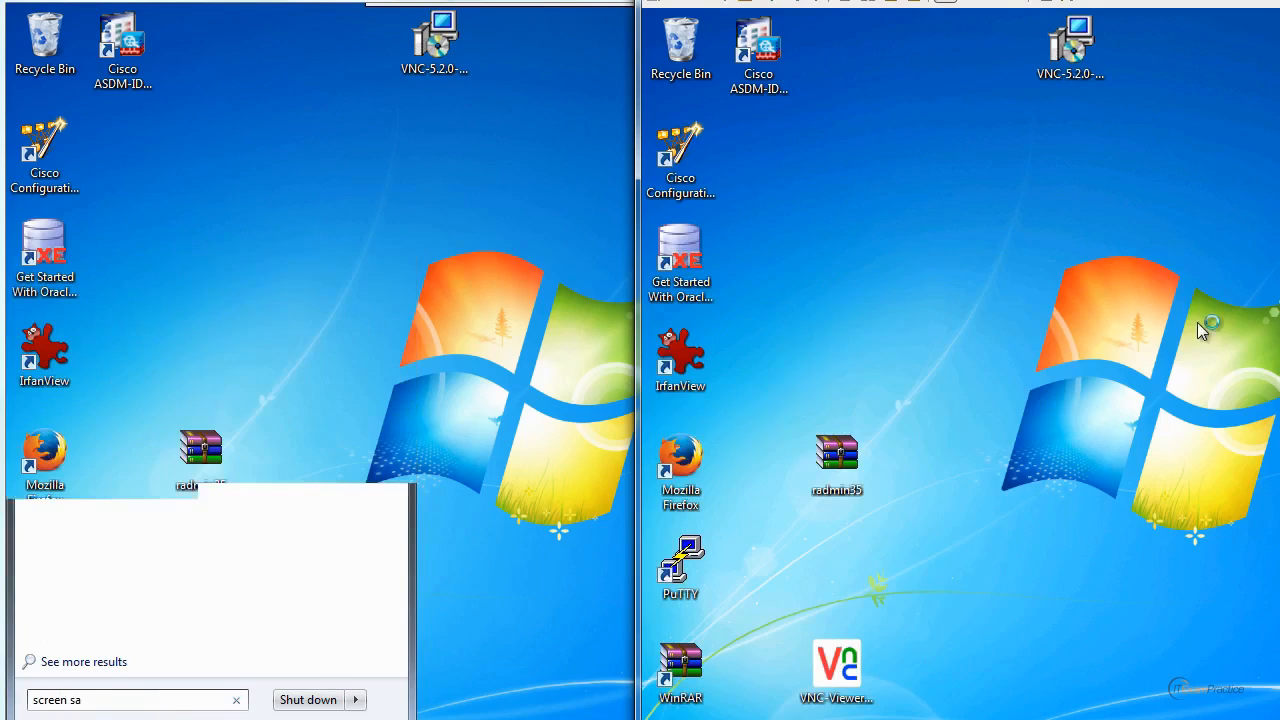
Preview the Bubbles, Blank, Photos and Ribbons screen savers in both sessions, and close the settings without saving.
{"action": "left_click", "coordinate": [919, 454]}
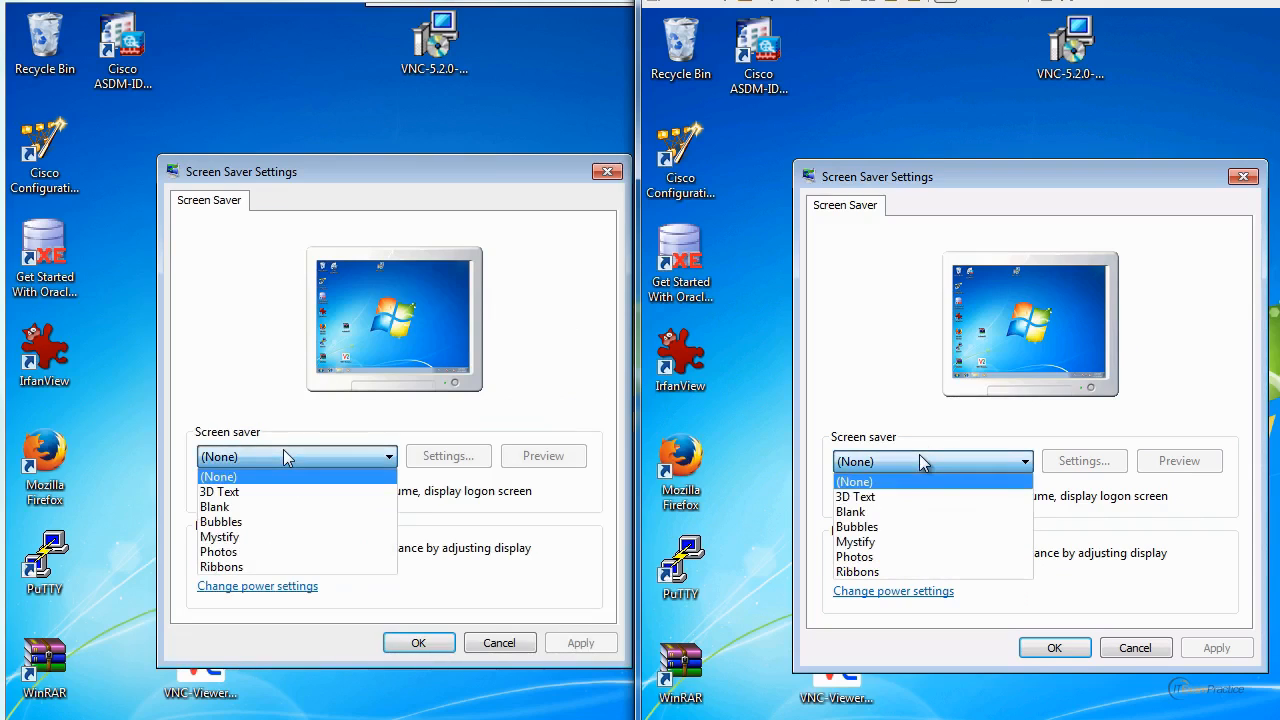
{"action": "left_click", "coordinate": [900, 526]}
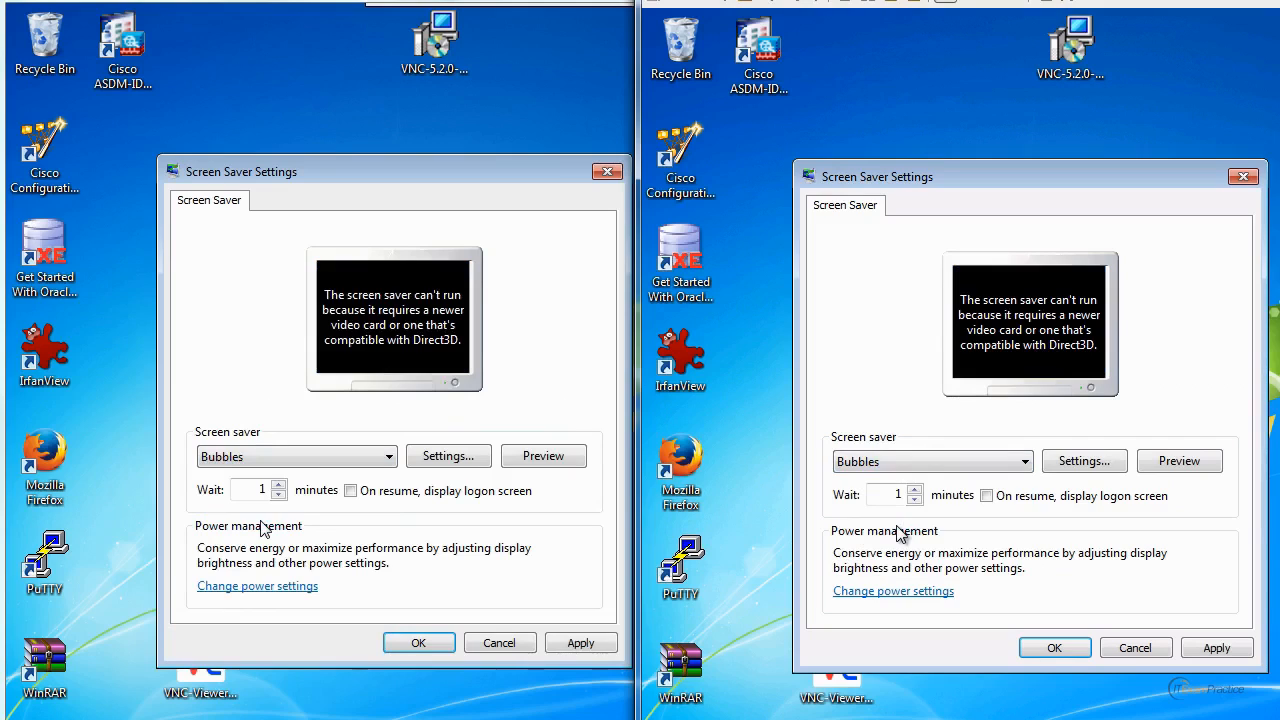
{"action": "left_click", "coordinate": [921, 460]}
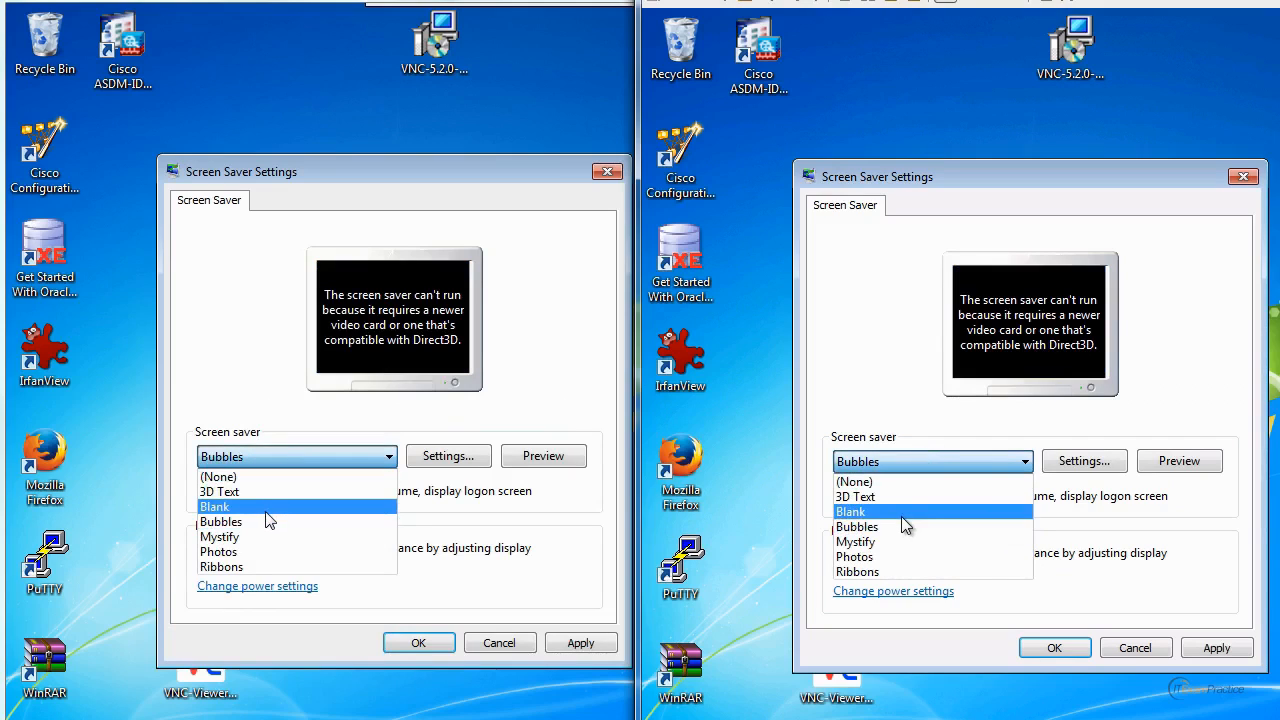
{"action": "left_click", "coordinate": [901, 516]}
{"action": "left_click", "coordinate": [940, 472]}
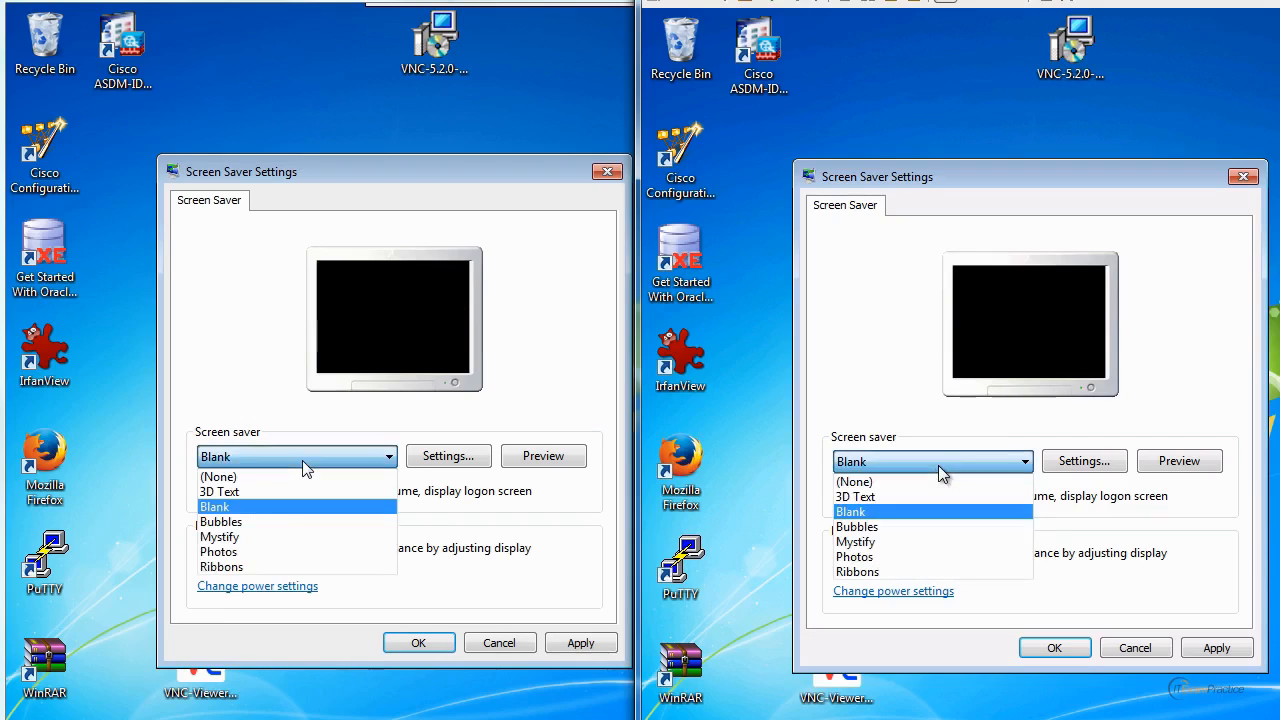
{"action": "left_click", "coordinate": [900, 557]}
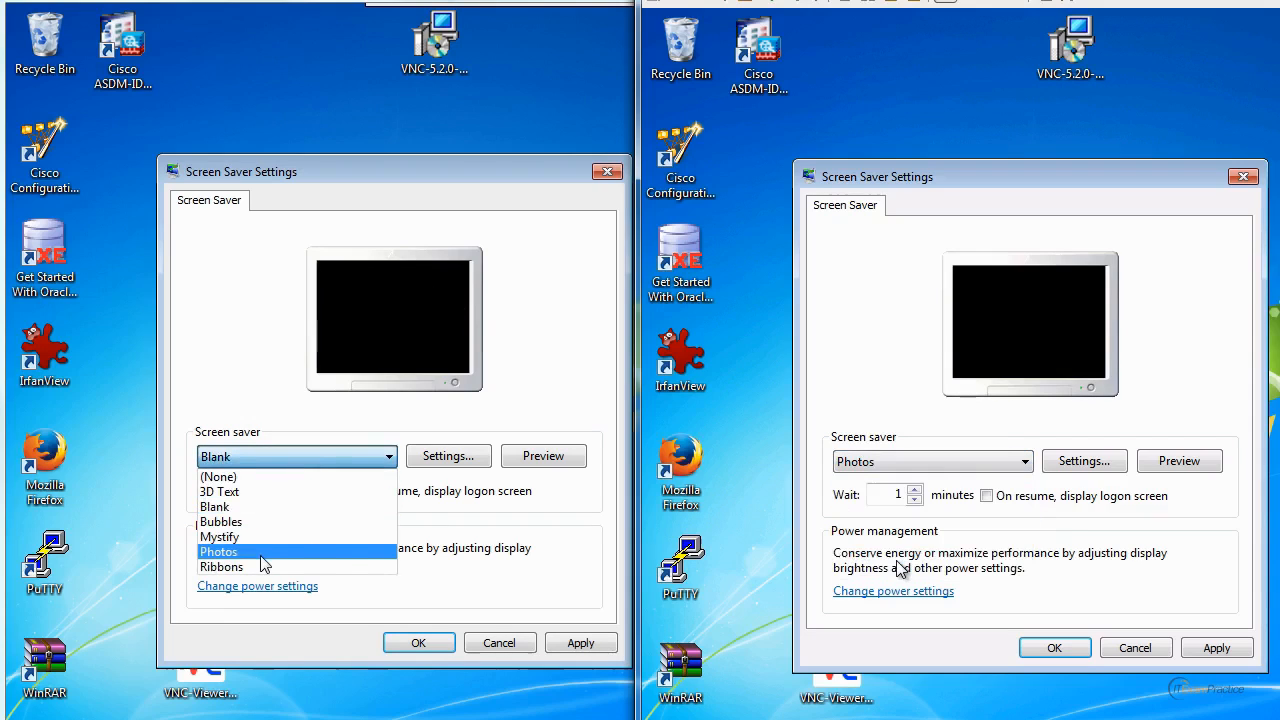
{"action": "left_click", "coordinate": [971, 463]}
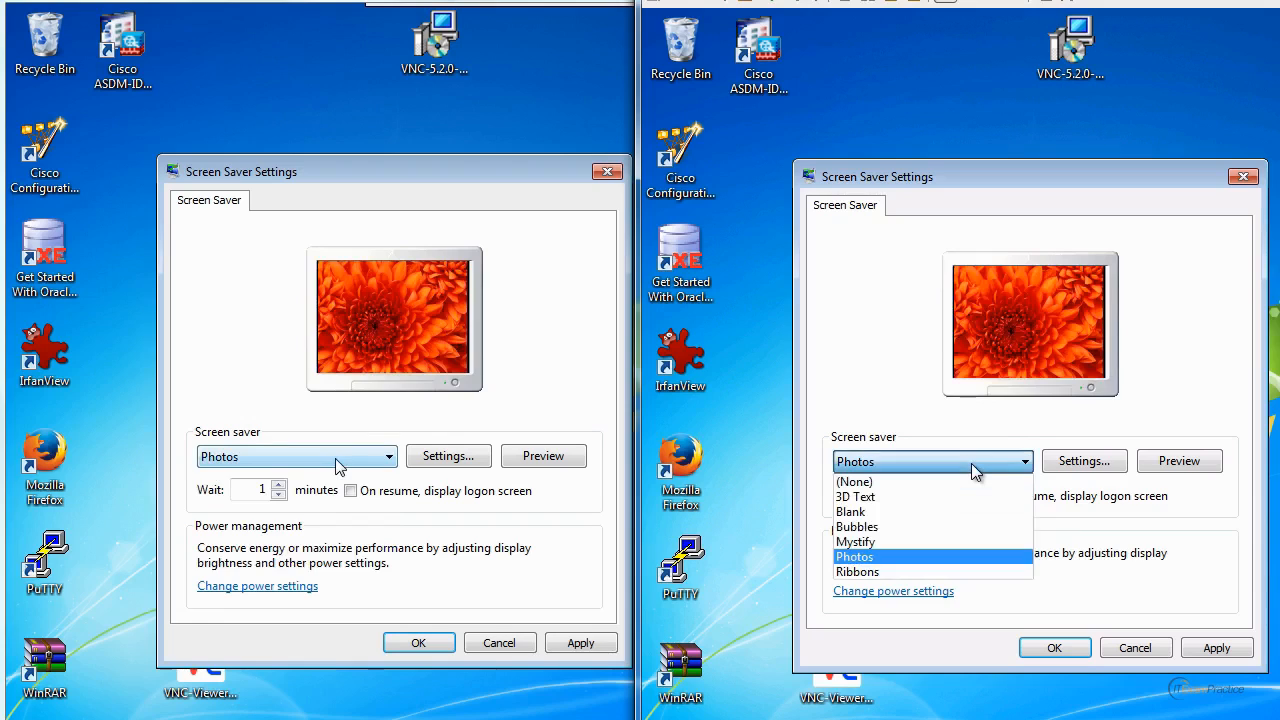
{"action": "left_click", "coordinate": [910, 571]}
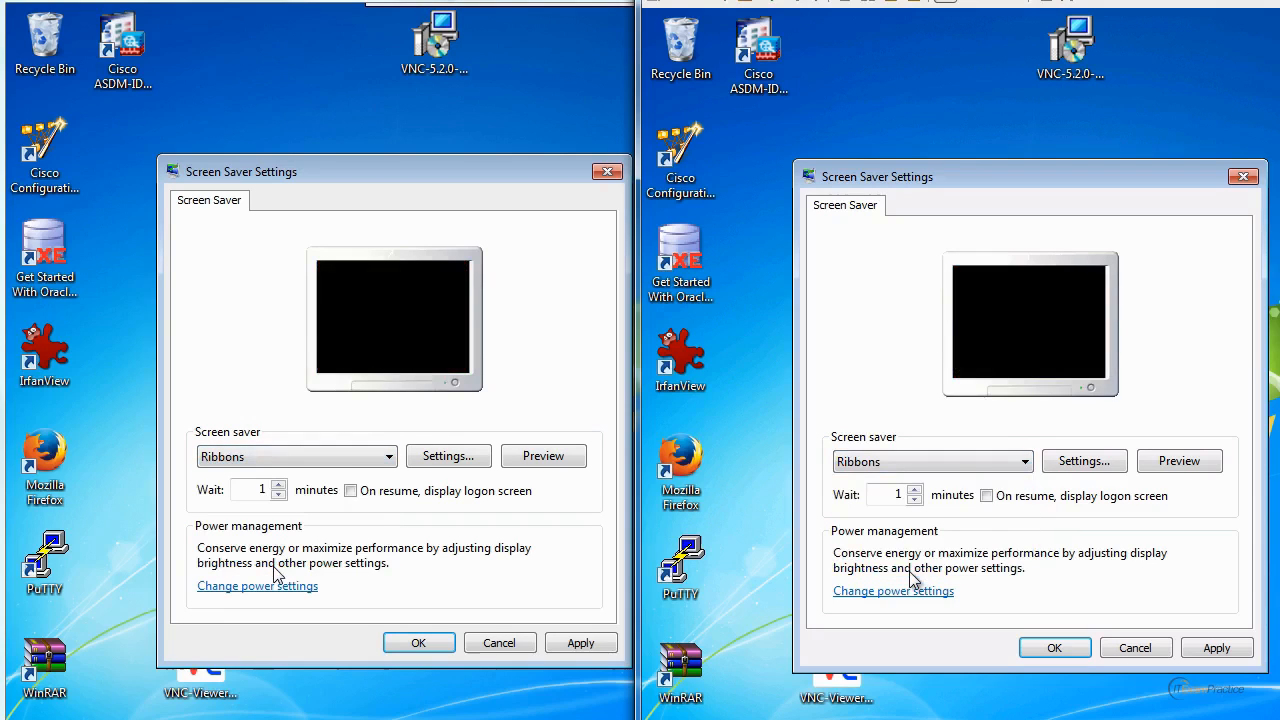
{"action": "left_click", "coordinate": [973, 462]}
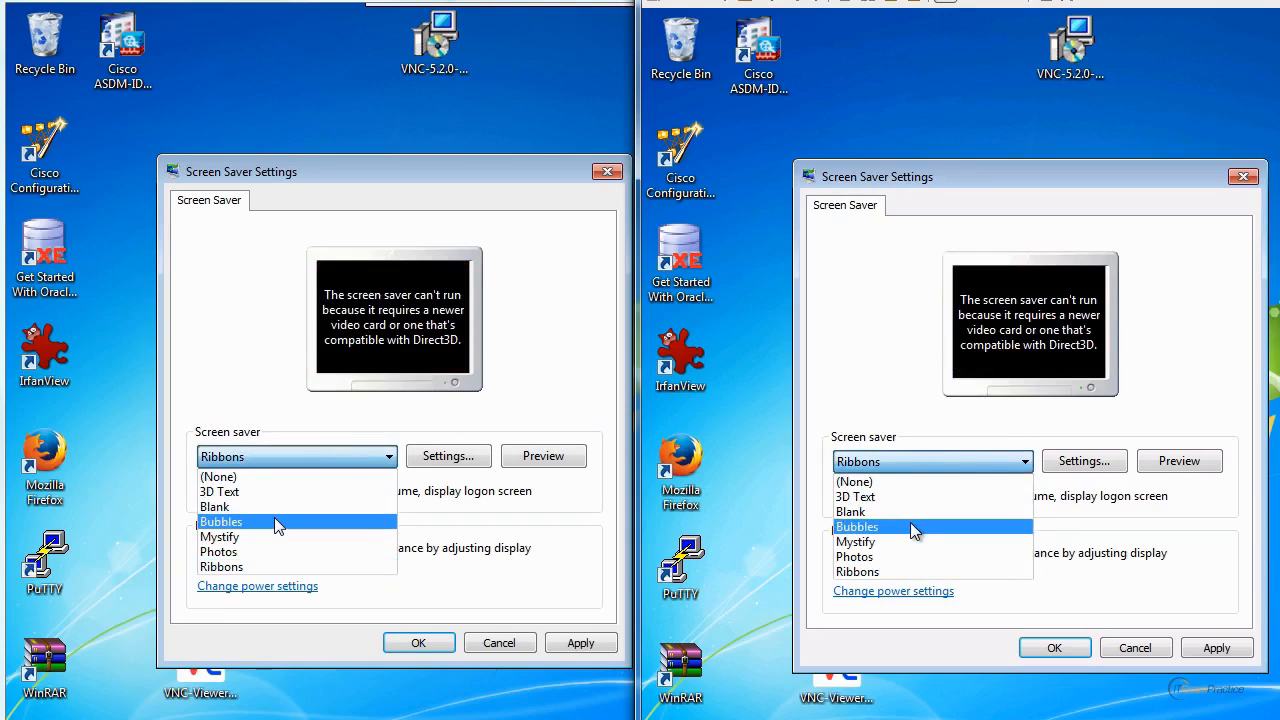
{"action": "left_click", "coordinate": [912, 526]}
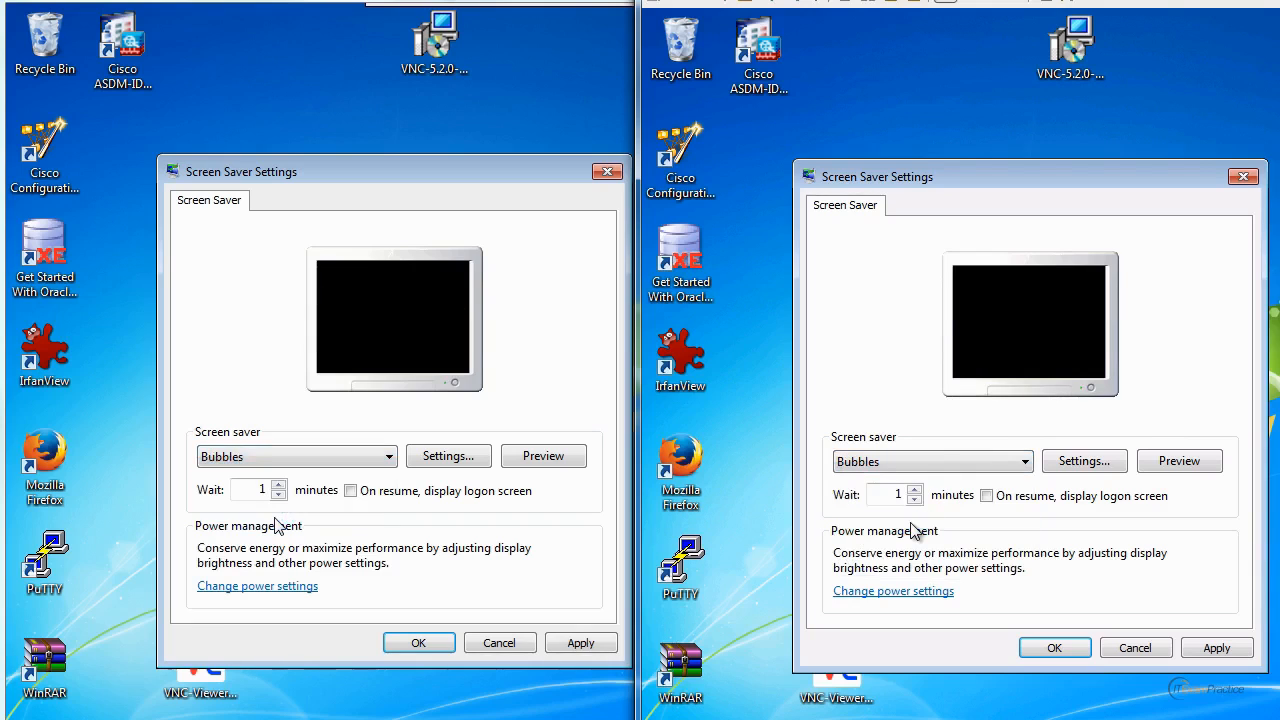
{"action": "left_click", "coordinate": [1133, 647]}
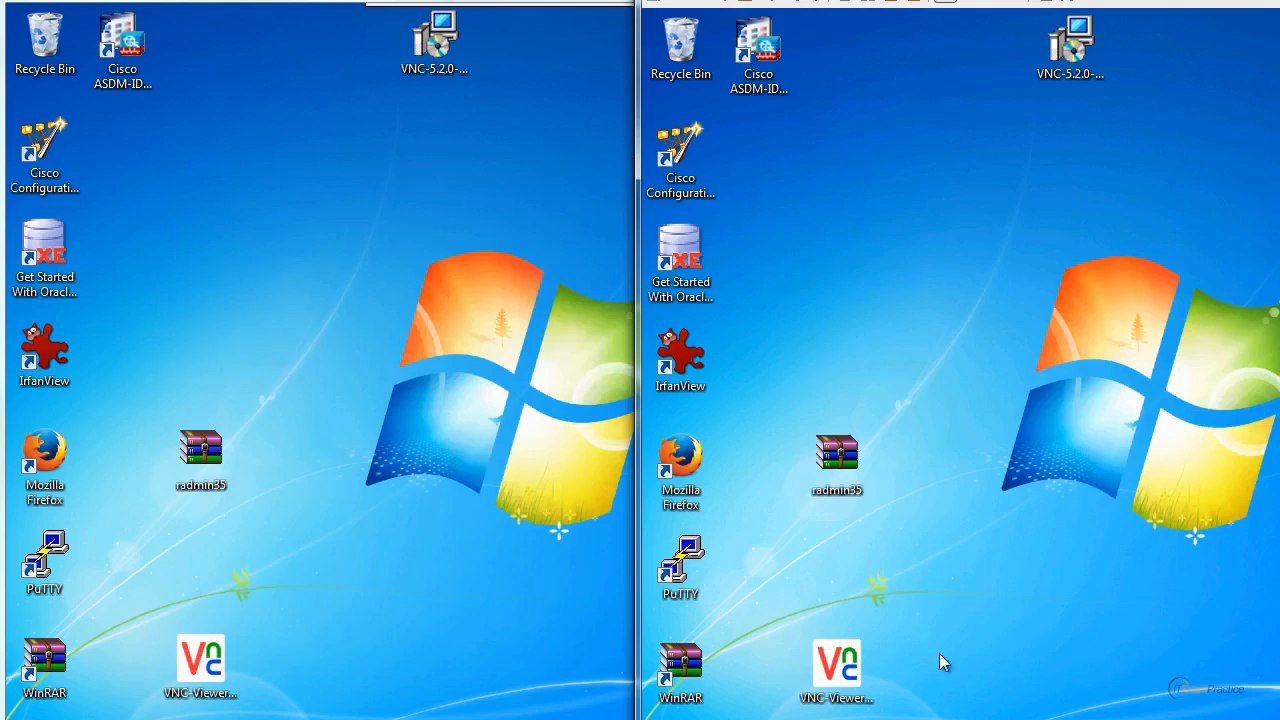
Open and close the remote Start menu repeatedly to compare how quickly both sessions redraw it.
{"action": "key", "text": "super"}
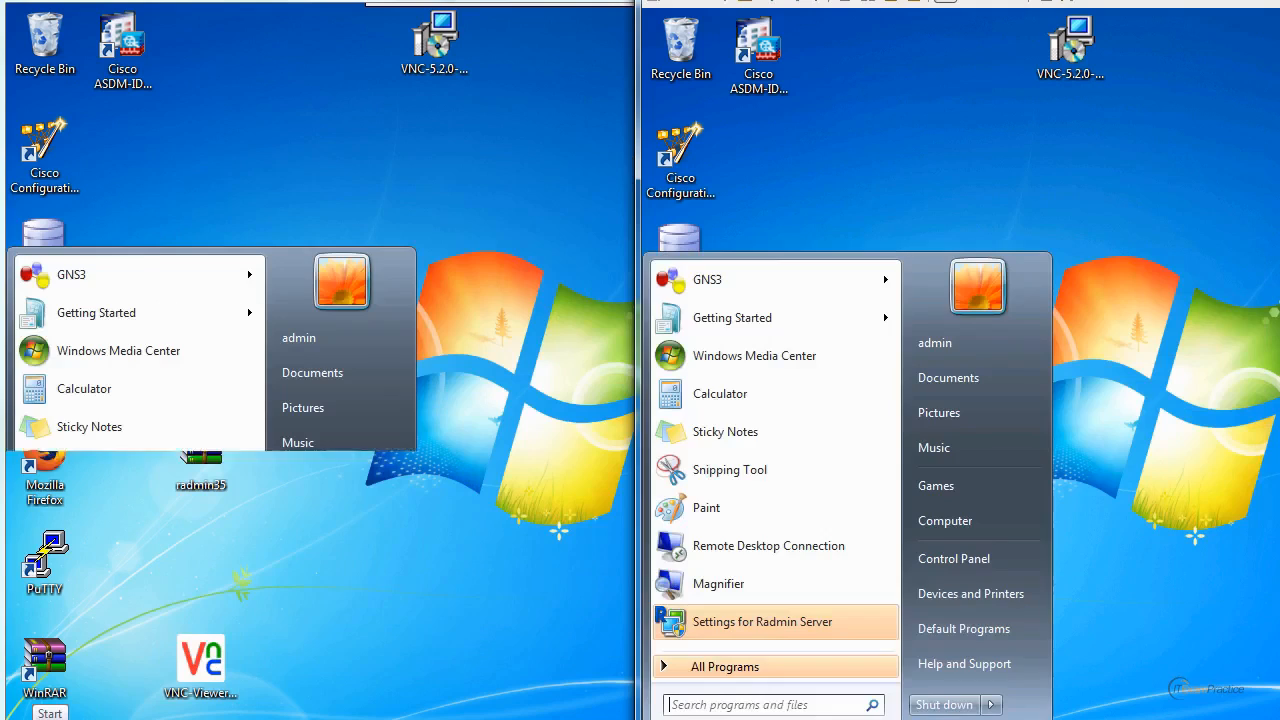
{"action": "key", "text": "super"}
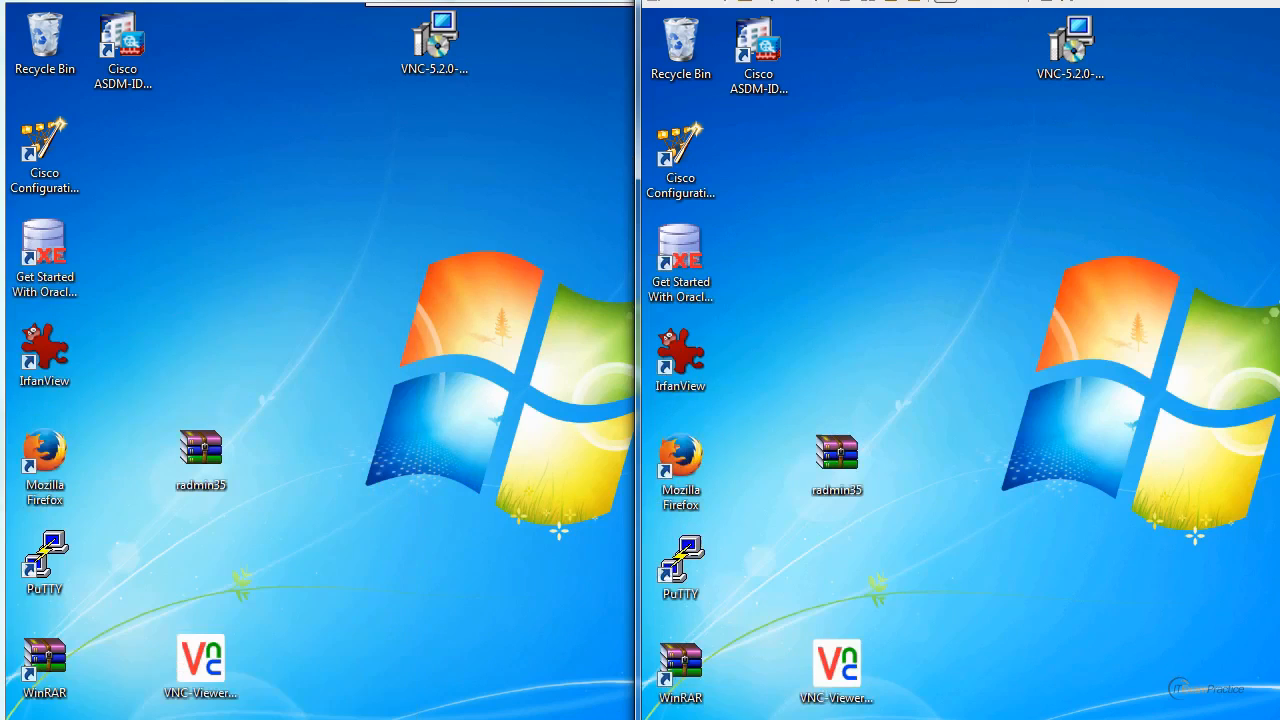
{"action": "key", "text": "super"}
{"action": "key", "text": "super"}
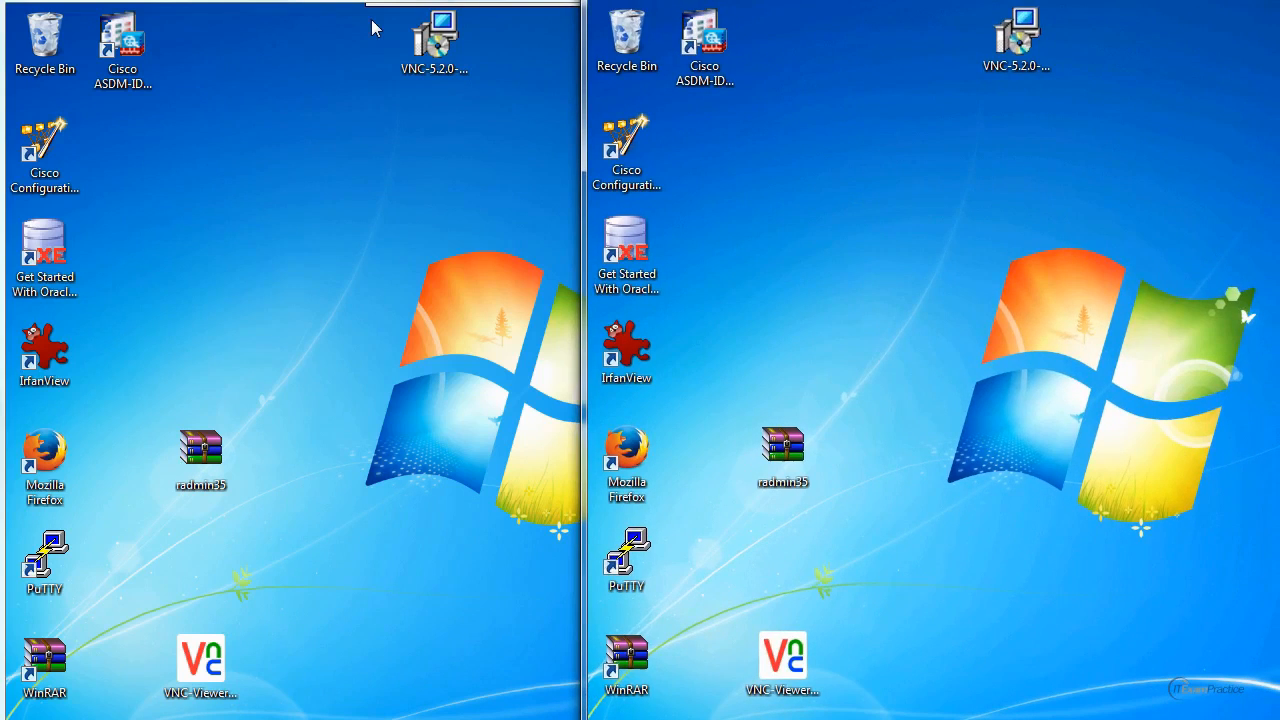
Reposition the overlapping viewer window so both remote sessions sit side by side.
{"action": "left_click_drag", "start_coordinate": [984, 0], "coordinate": [376, 0]}
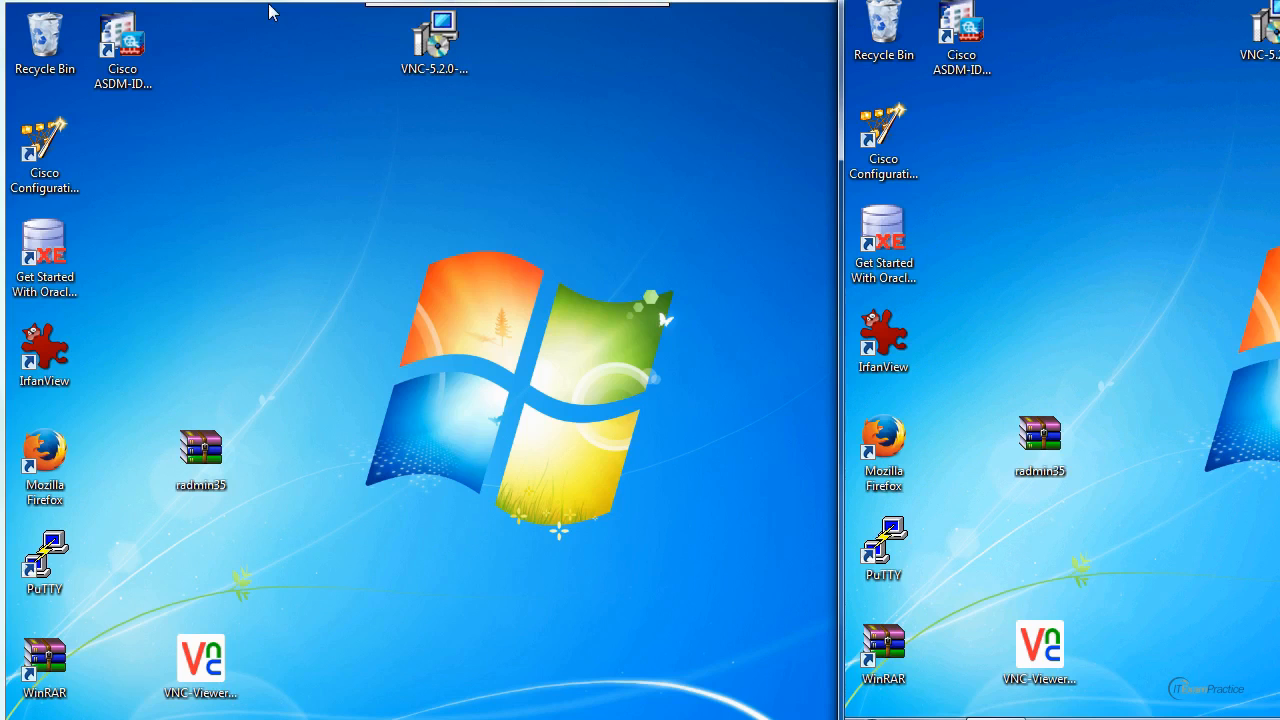
{"action": "left_click_drag", "start_coordinate": [1060, 4], "coordinate": [837, 0]}
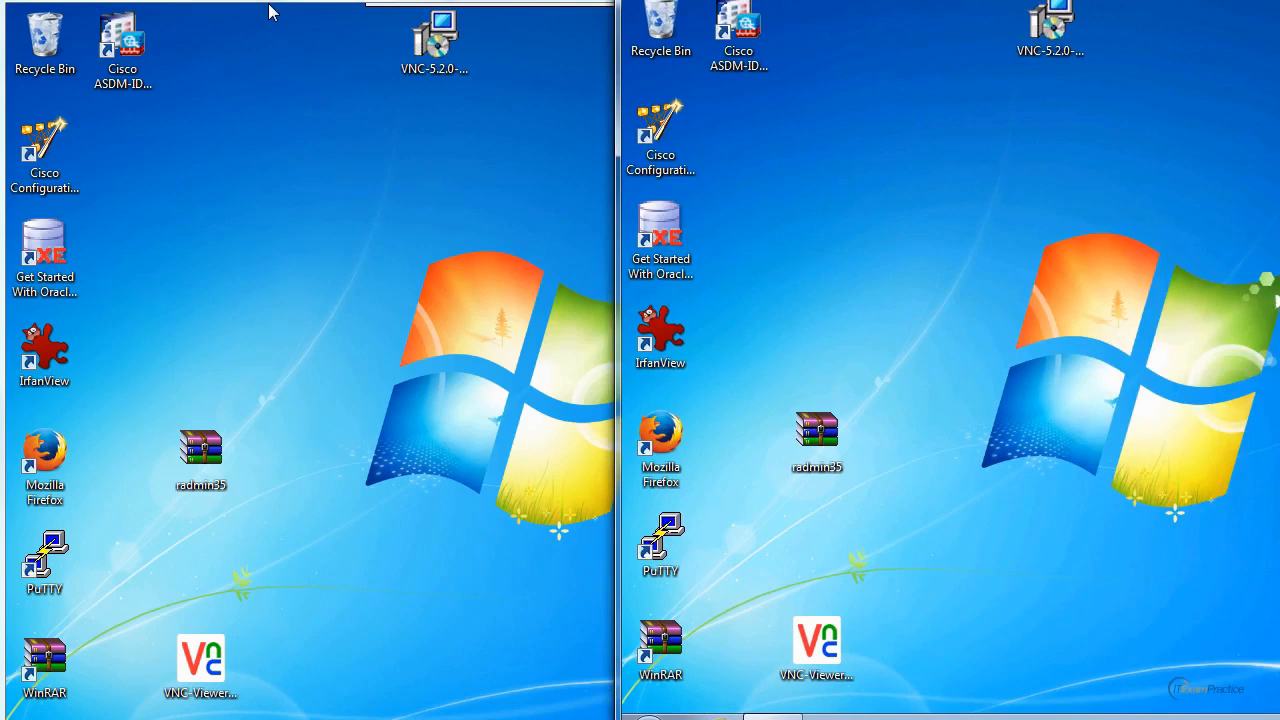
Launch PuTTY on the remote desktop to compare both sessions, close it, and move the second viewer window out of view.
{"action": "double_click", "coordinate": [673, 580]}
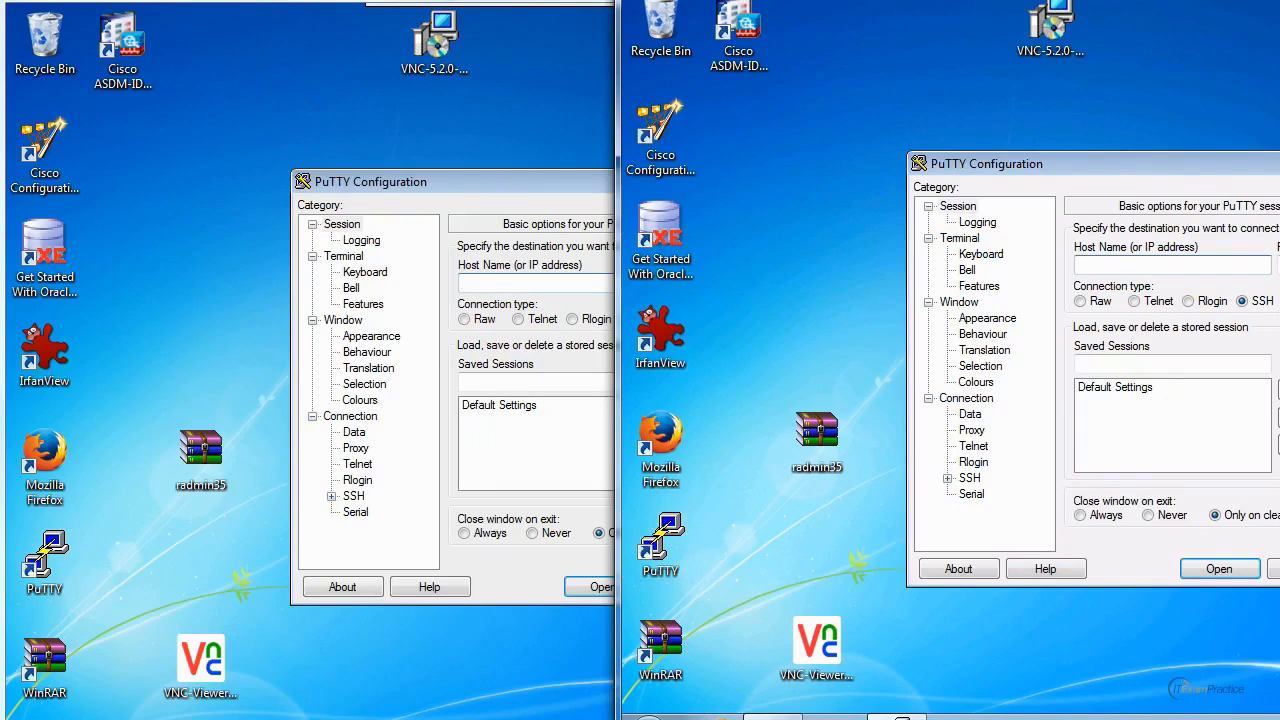
{"action": "key", "text": "alt+F4"}
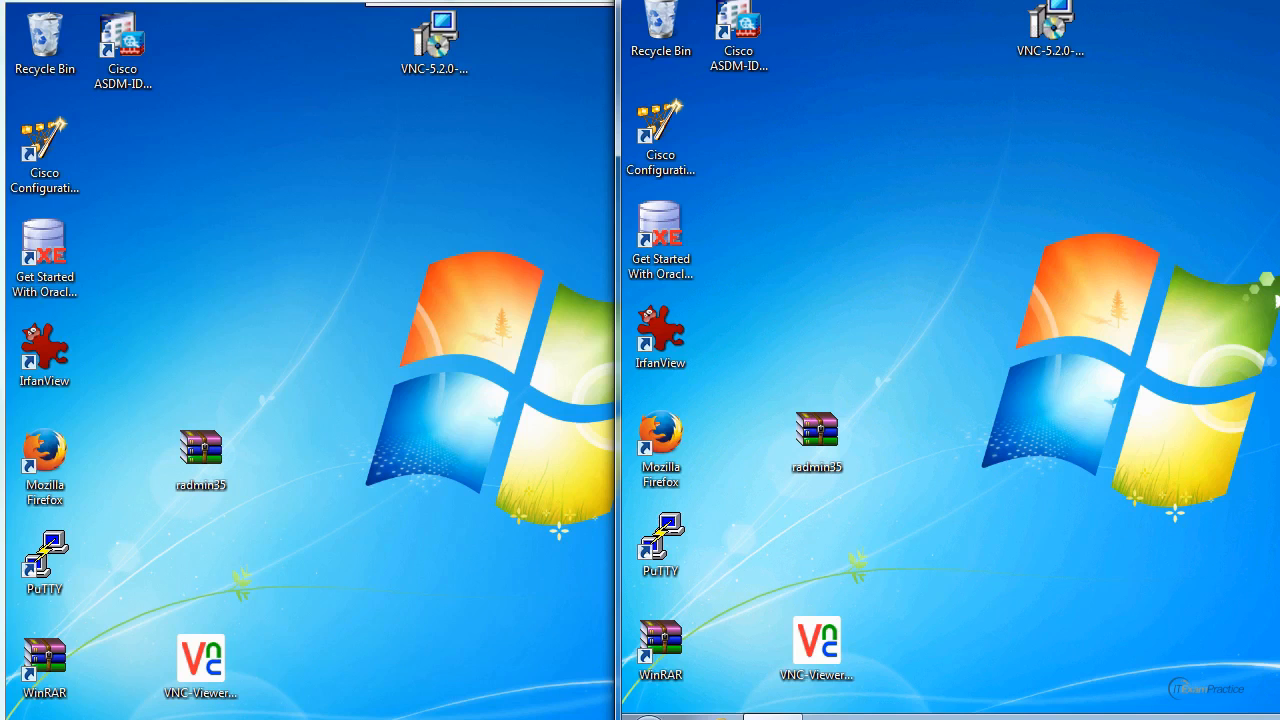
{"action": "left_click_drag", "start_coordinate": [940, 0], "coordinate": [884, 0]}
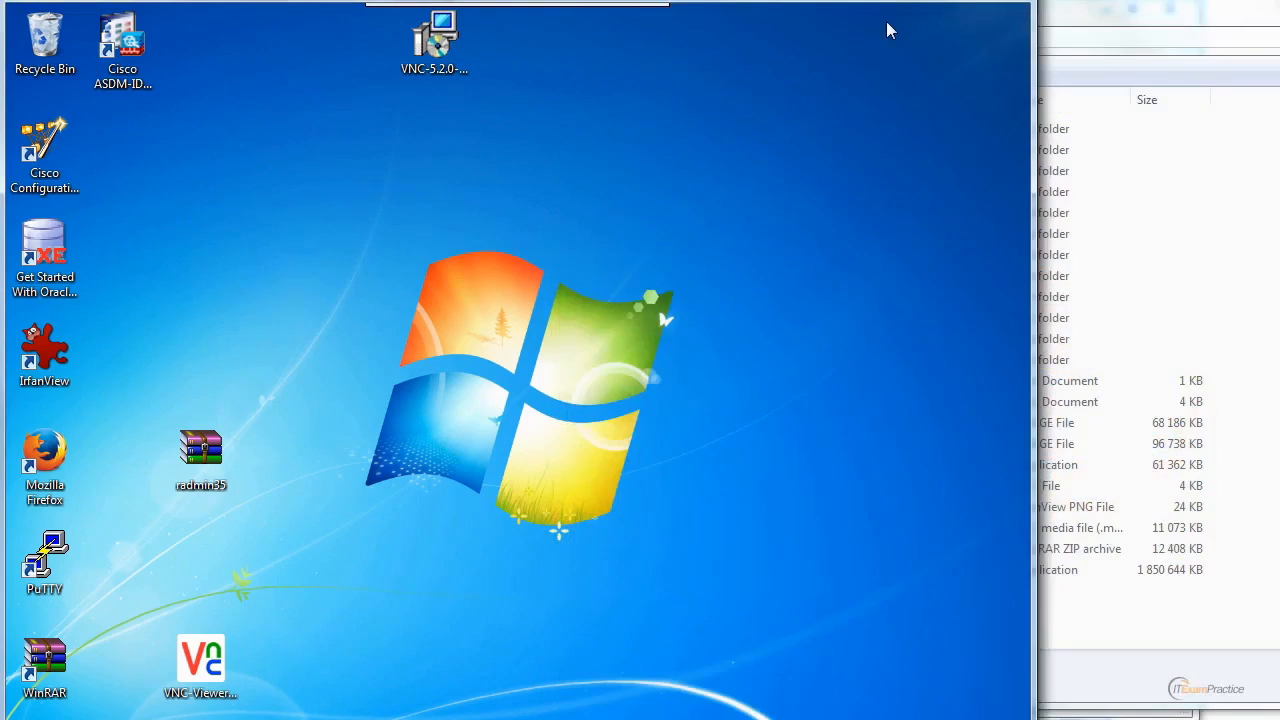